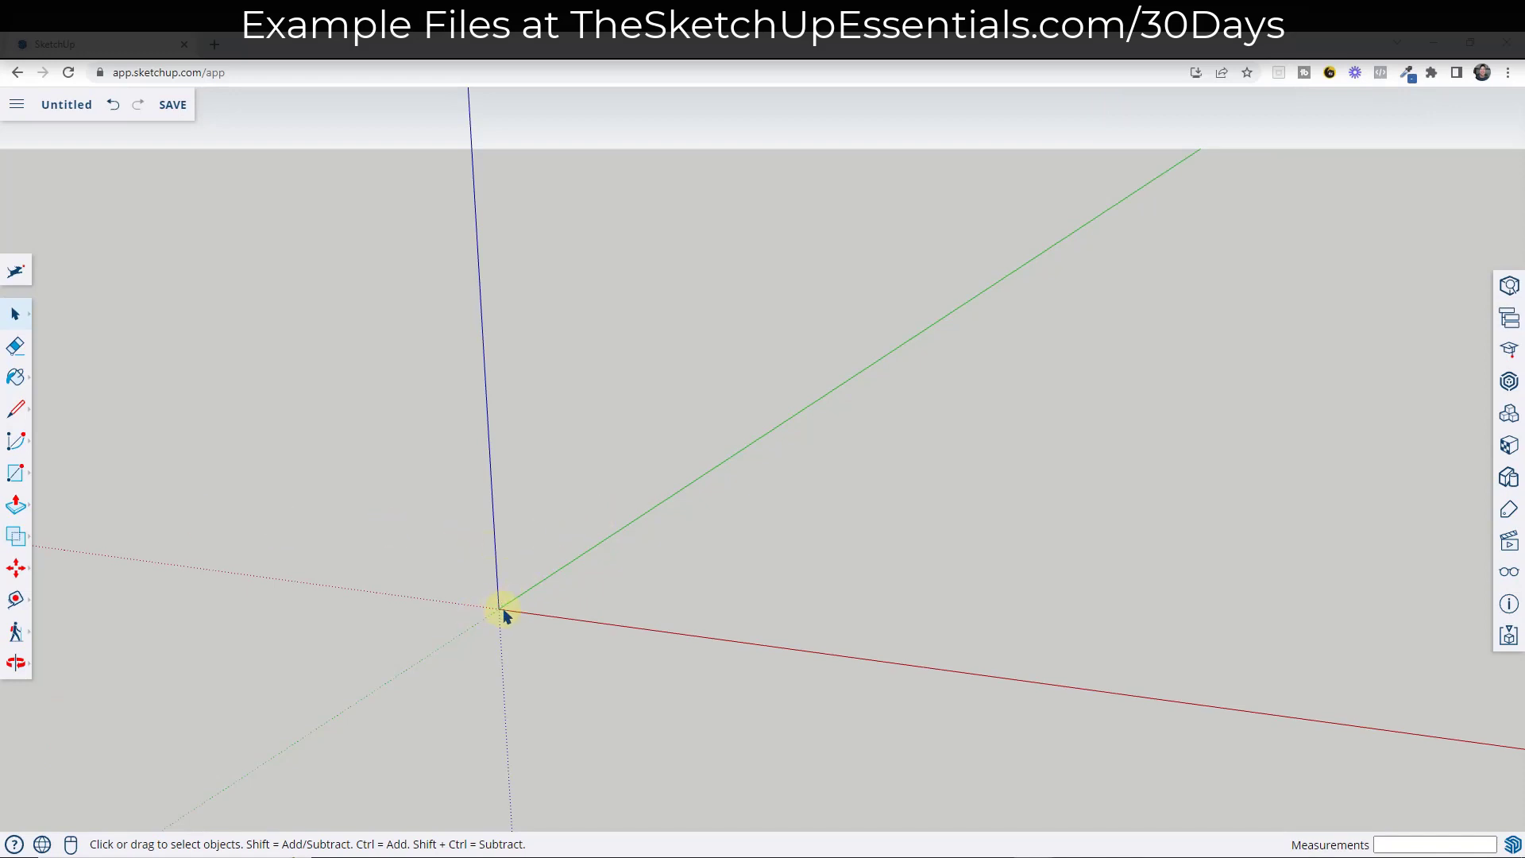
Draw a circle with a 1.75-inch radius on the ground plane, centred on the origin
{"action": "key", "text": "o"}
{"action": "left_click_drag", "start_coordinate": [502, 610], "coordinate": [533, 565]}
{"action": "key", "text": "space"}
{"action": "middle_click_drag", "start_coordinate": [421, 527], "coordinate": [385, 666]}
{"action": "key", "text": "c"}
{"action": "left_click", "coordinate": [362, 740]}
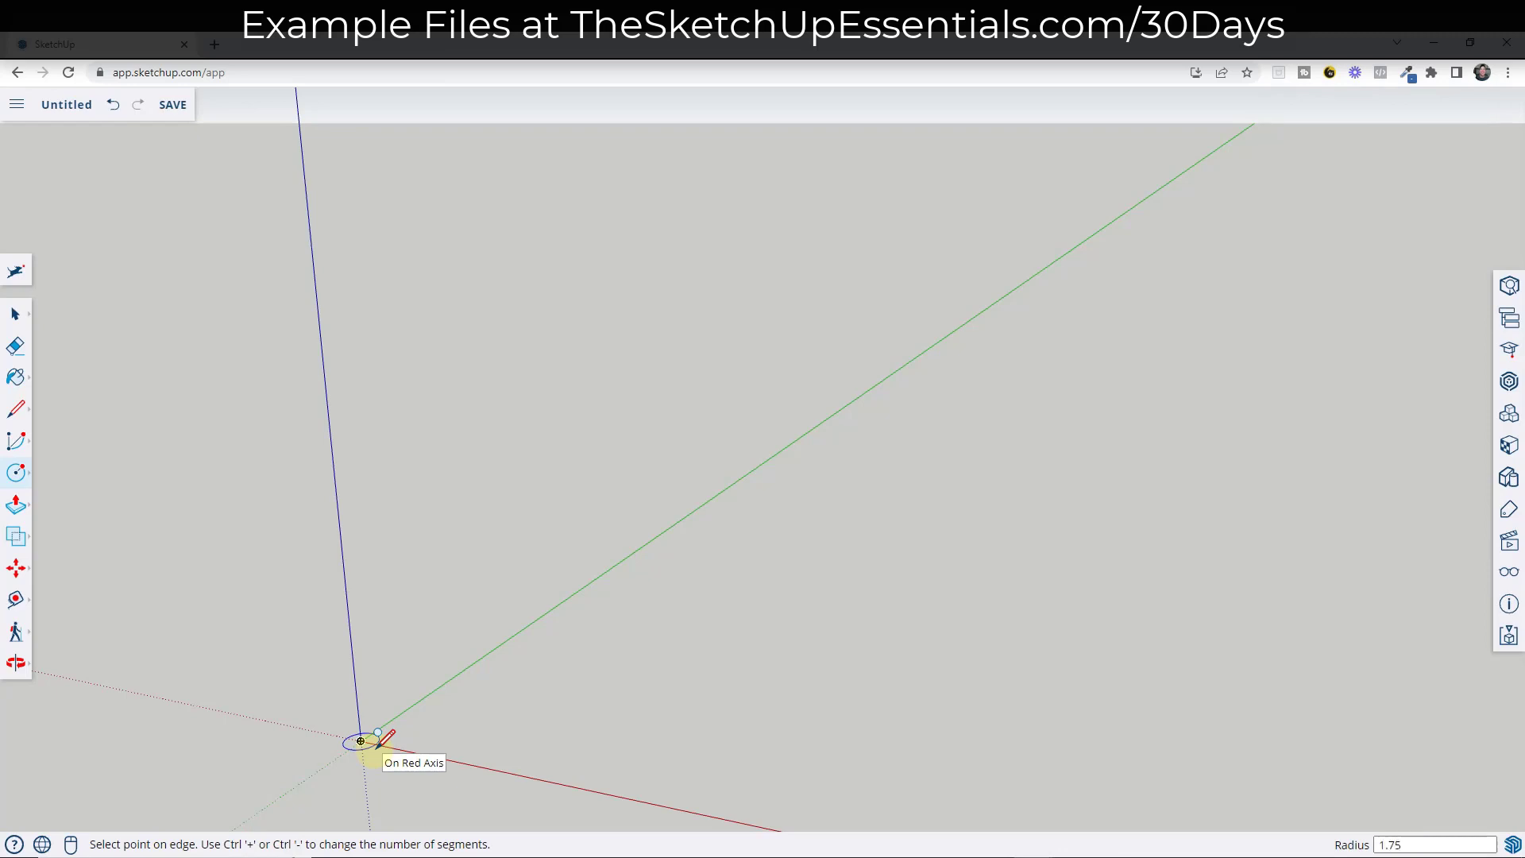
{"action": "left_click", "coordinate": [377, 745]}
{"action": "scroll", "coordinate": [365, 751], "scroll_direction": "up", "scroll_amount": 5}
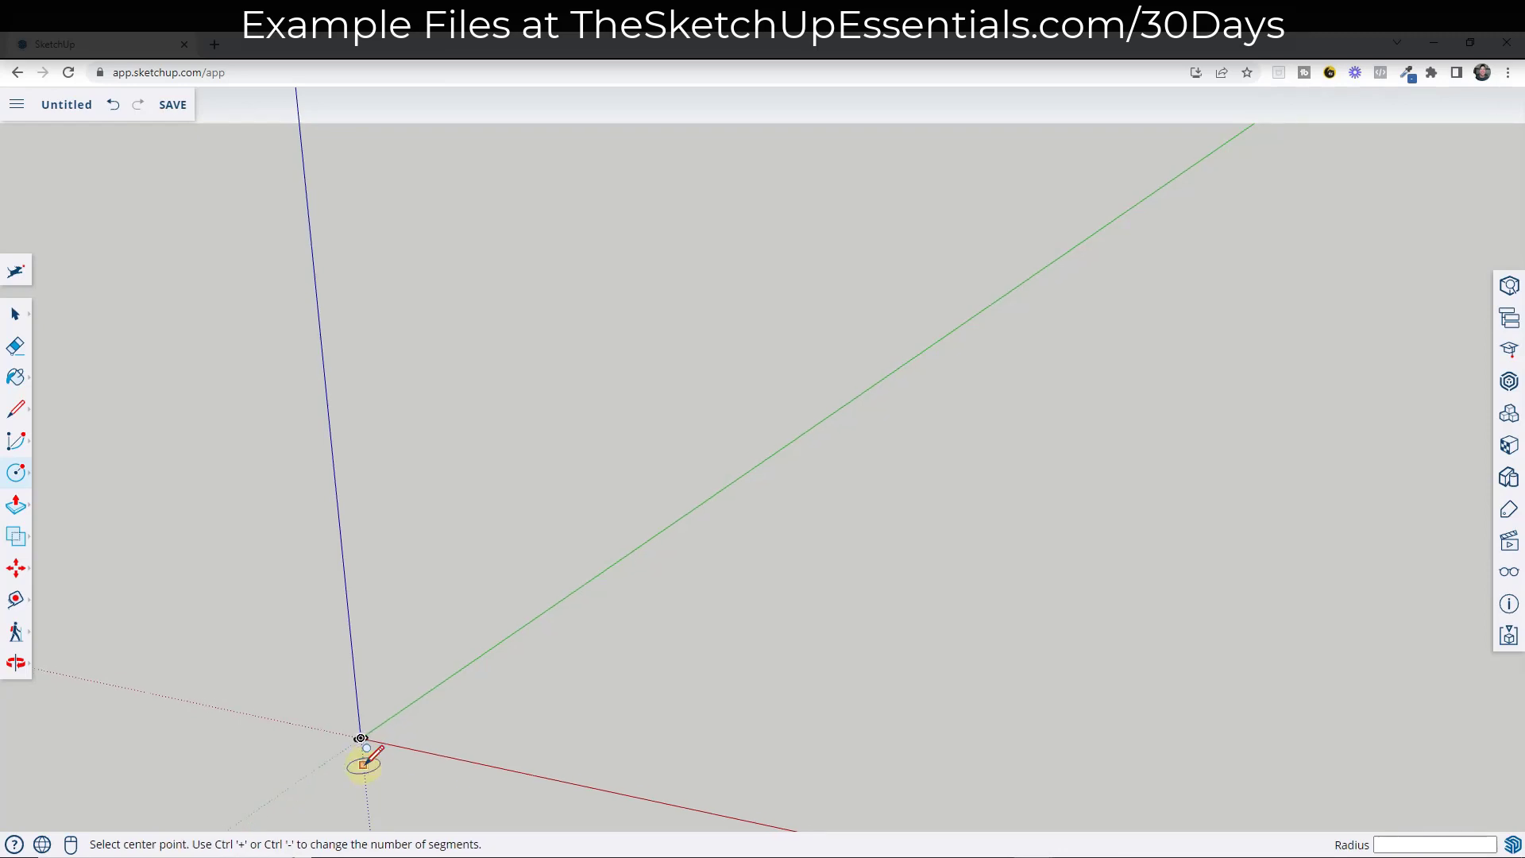
Make the small circle's face and edge into a group
{"action": "key", "text": "space"}
{"action": "double_click", "coordinate": [400, 737]}
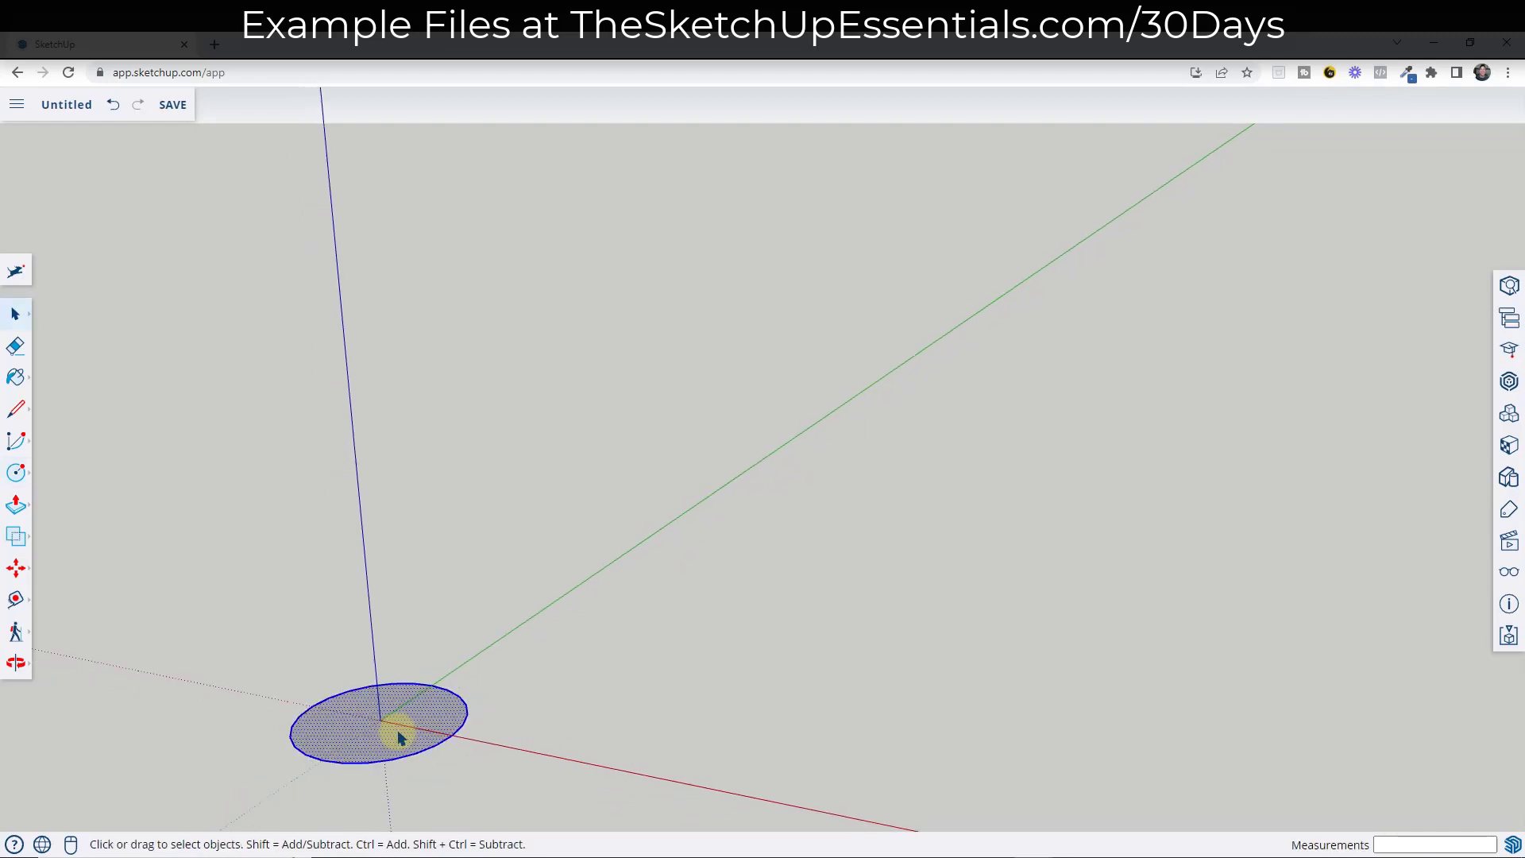
{"action": "right_click", "coordinate": [398, 726]}
{"action": "left_click", "coordinate": [469, 592]}
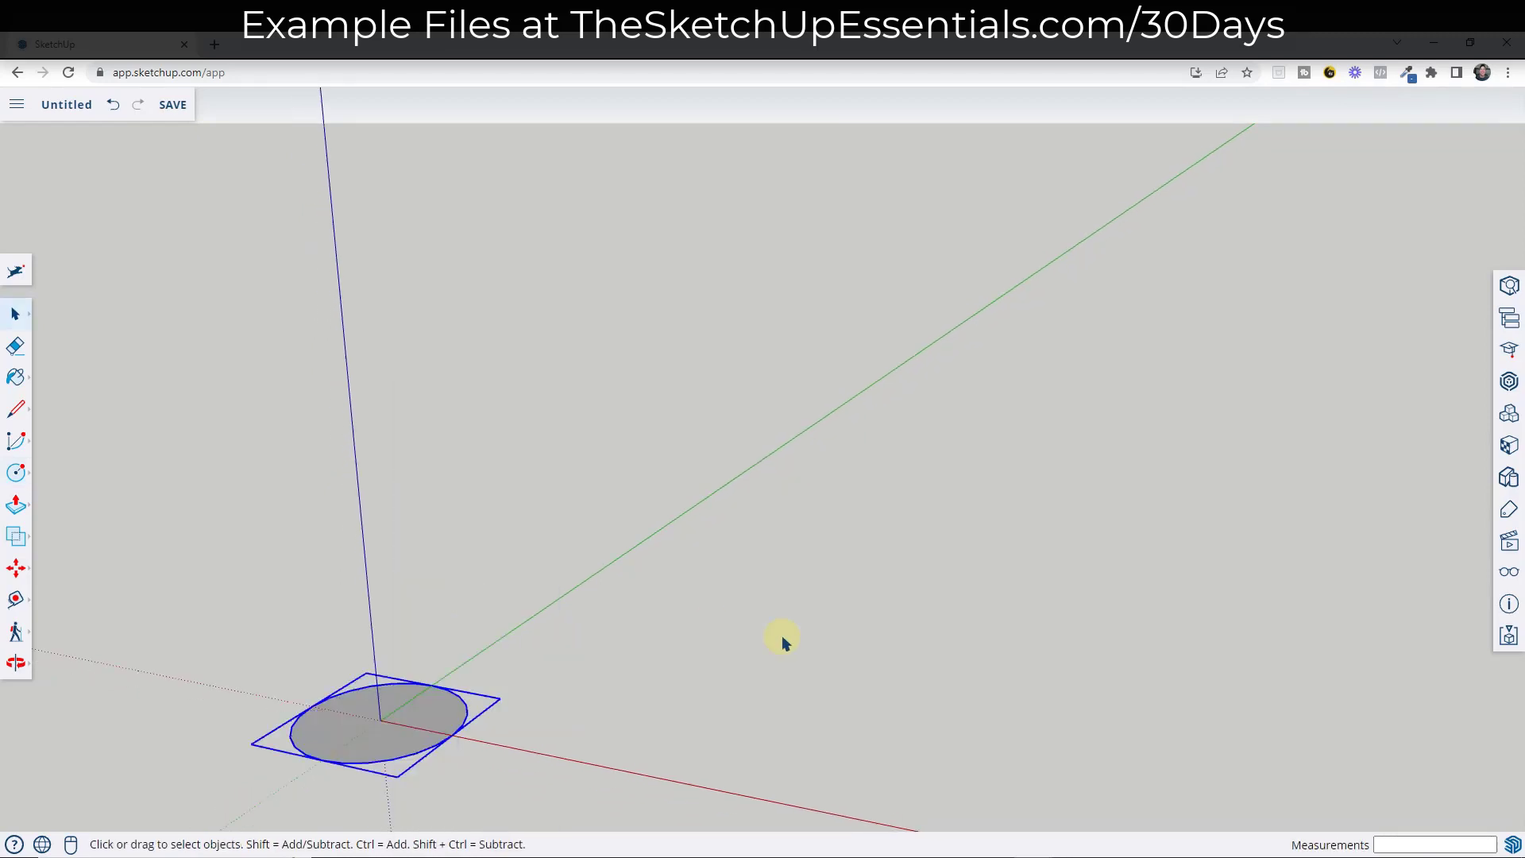
{"action": "scroll", "coordinate": [783, 664], "scroll_direction": "down", "scroll_amount": 1}
{"action": "scroll", "coordinate": [463, 736], "scroll_direction": "up", "scroll_amount": 3}
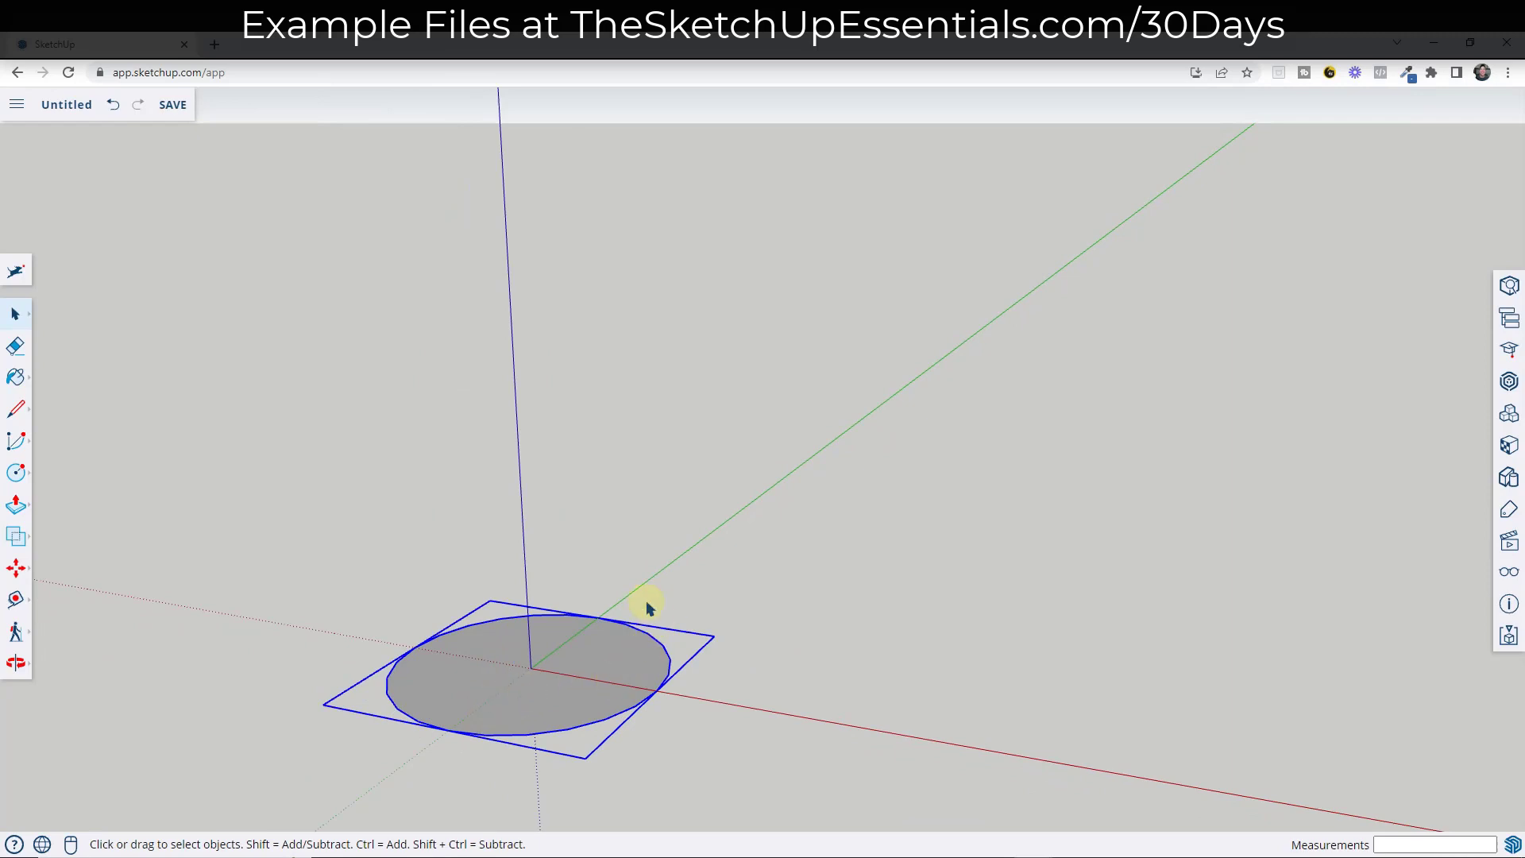
{"action": "scroll", "coordinate": [725, 633], "scroll_direction": "down", "scroll_amount": 5}
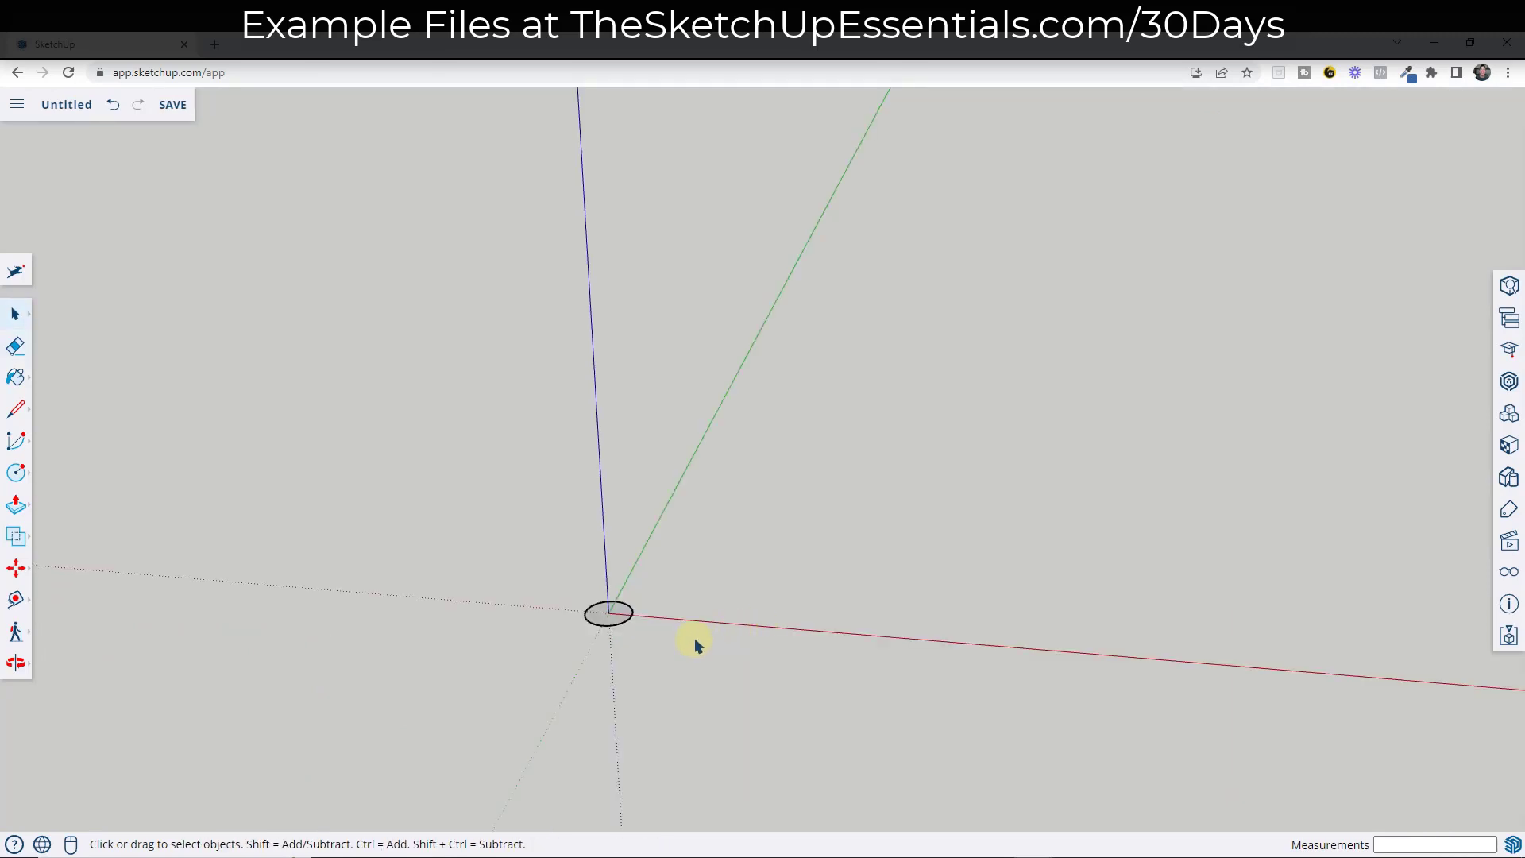
Draw an 8-foot vertical line from the origin up along the blue axis
{"action": "key", "text": "l"}
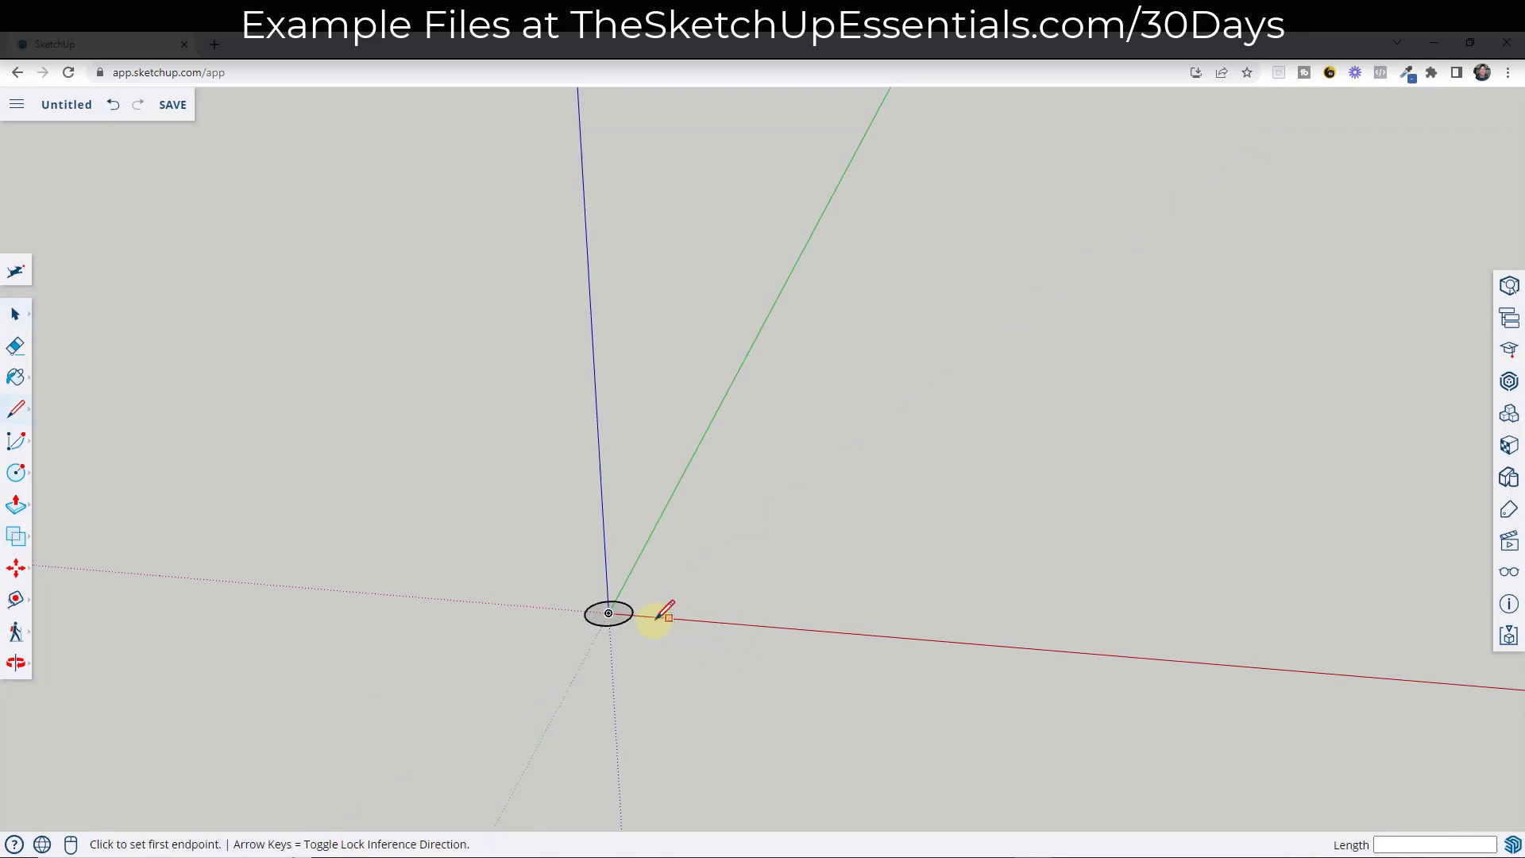
{"action": "left_click", "coordinate": [609, 611]}
{"action": "scroll", "coordinate": [619, 583], "scroll_direction": "down", "scroll_amount": 1}
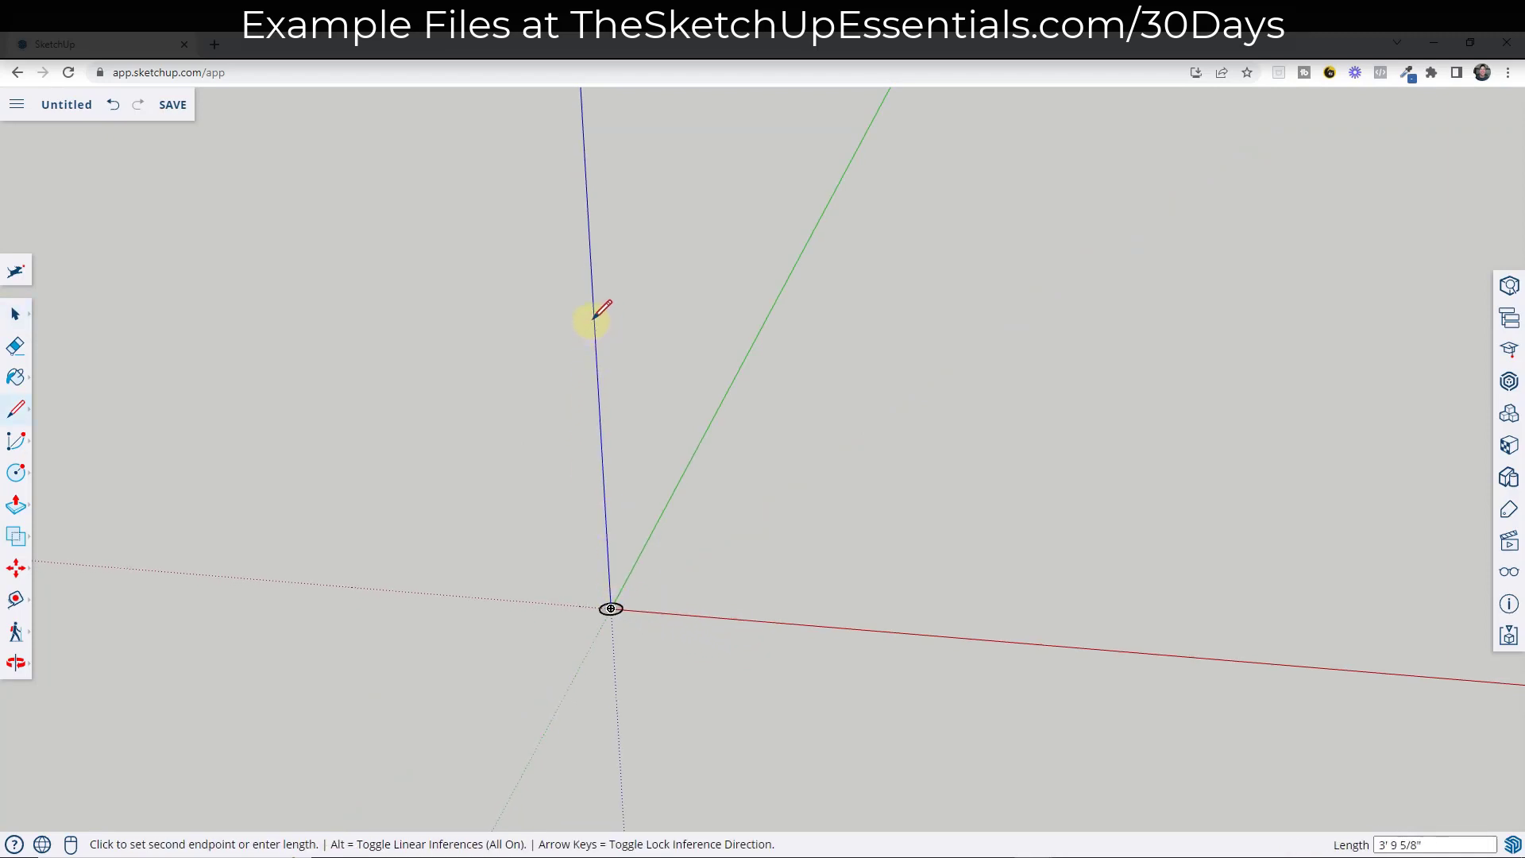
{"action": "scroll", "coordinate": [595, 316], "scroll_direction": "down", "scroll_amount": 1}
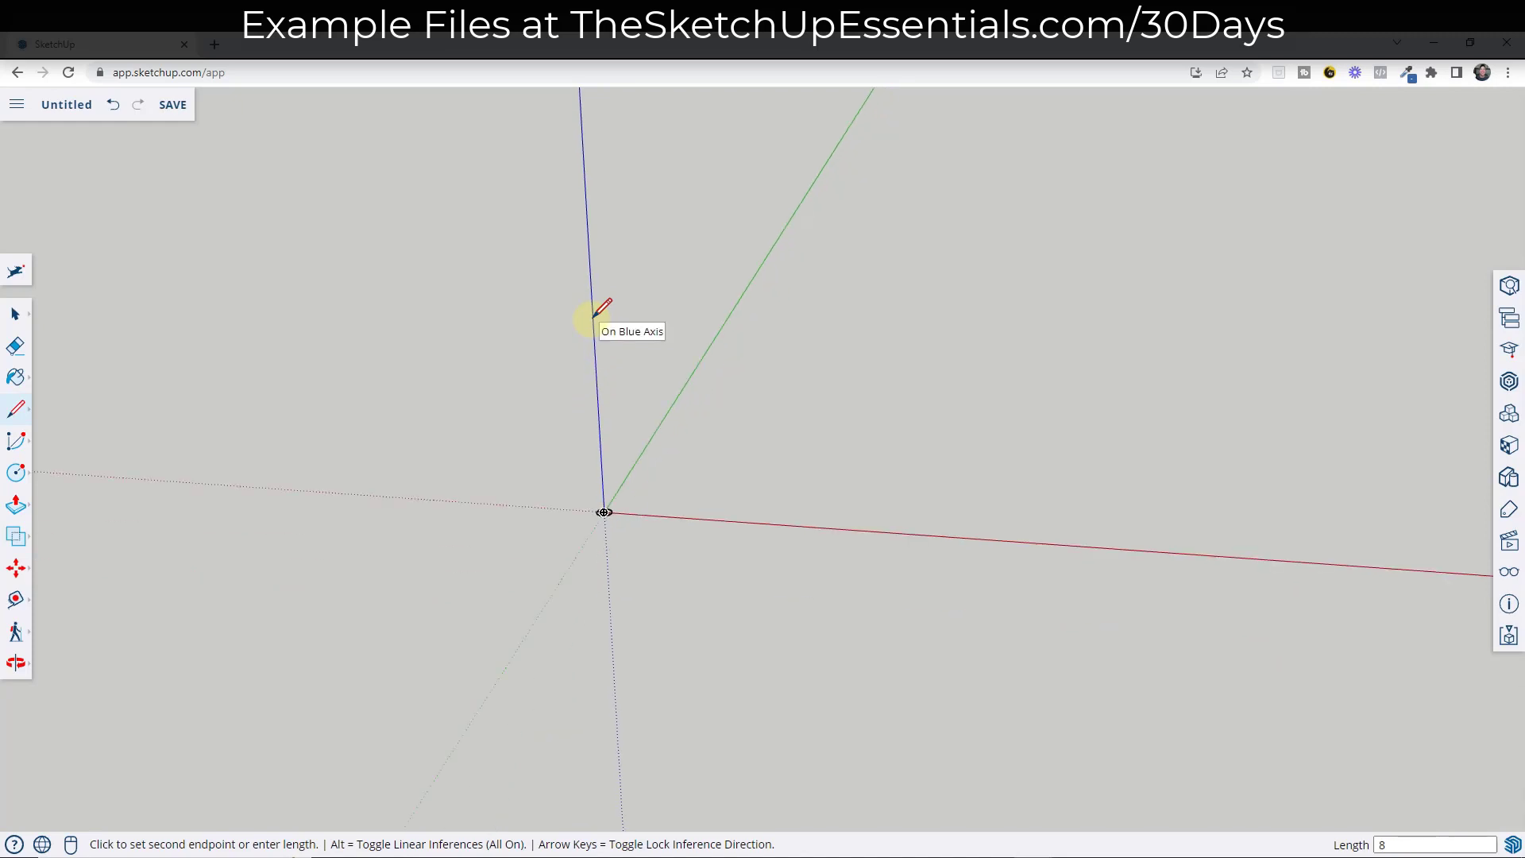
{"action": "left_click", "coordinate": [595, 316]}
{"action": "key", "text": "space"}
{"action": "middle_click_drag", "start_coordinate": [691, 497], "coordinate": [640, 436]}
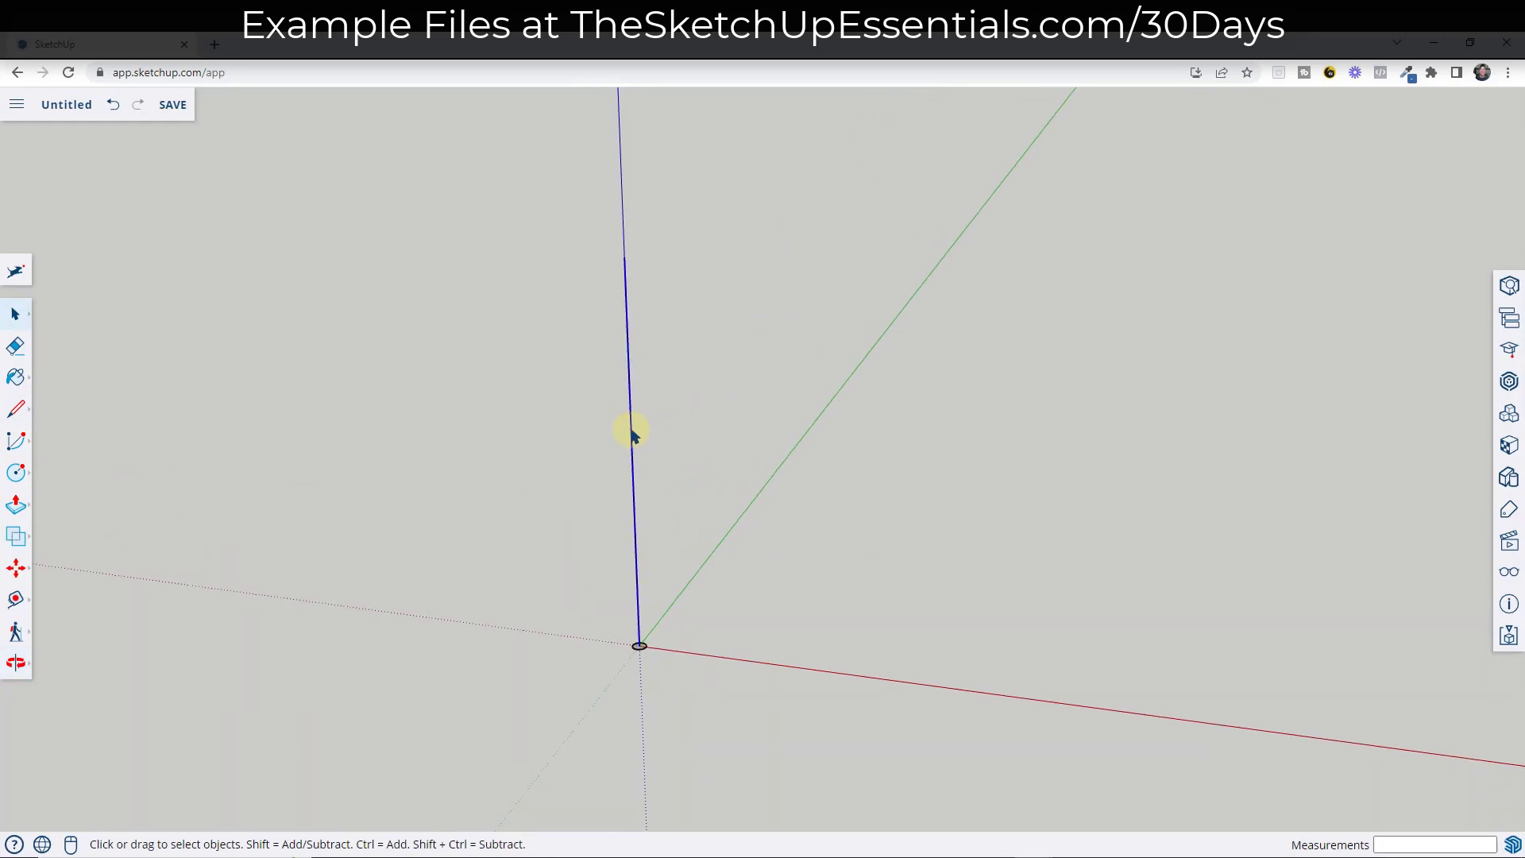
Divide the vertical line into 14 equal segments
{"action": "right_click", "coordinate": [633, 433]}
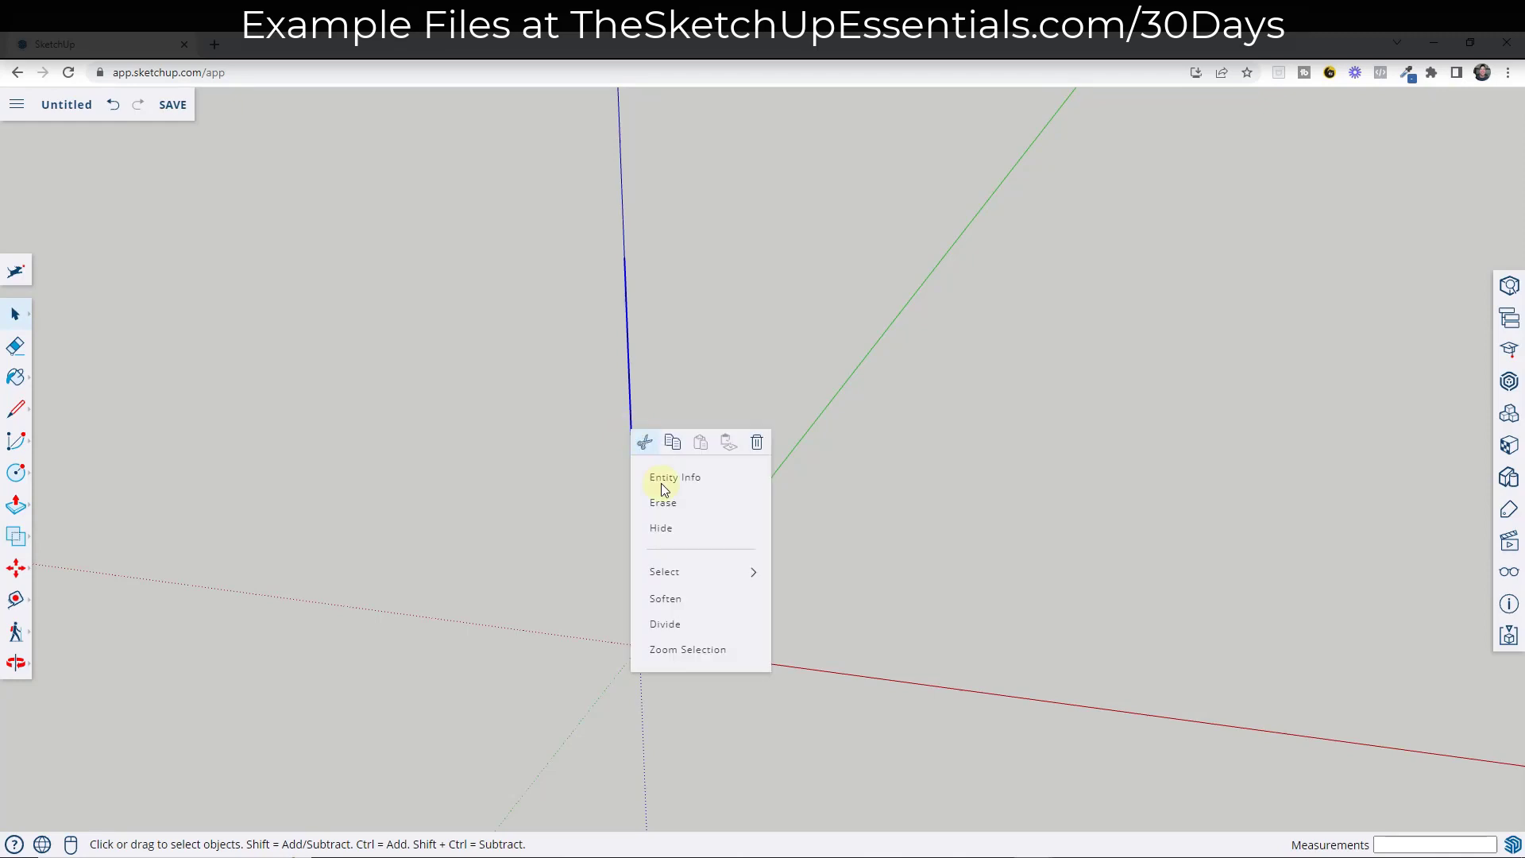
{"action": "left_click", "coordinate": [694, 632]}
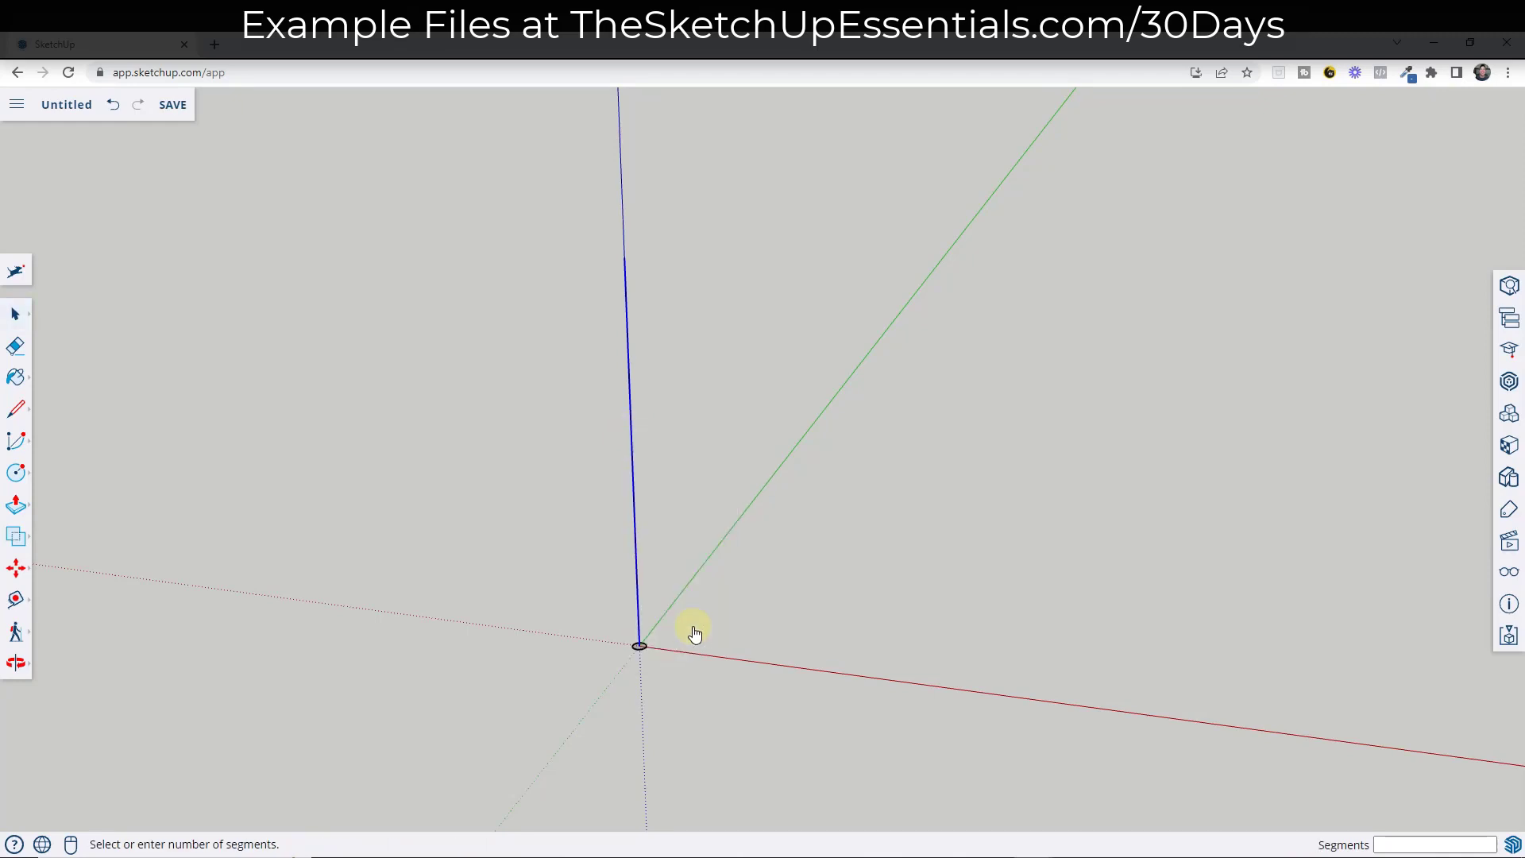
{"action": "left_click", "coordinate": [644, 626]}
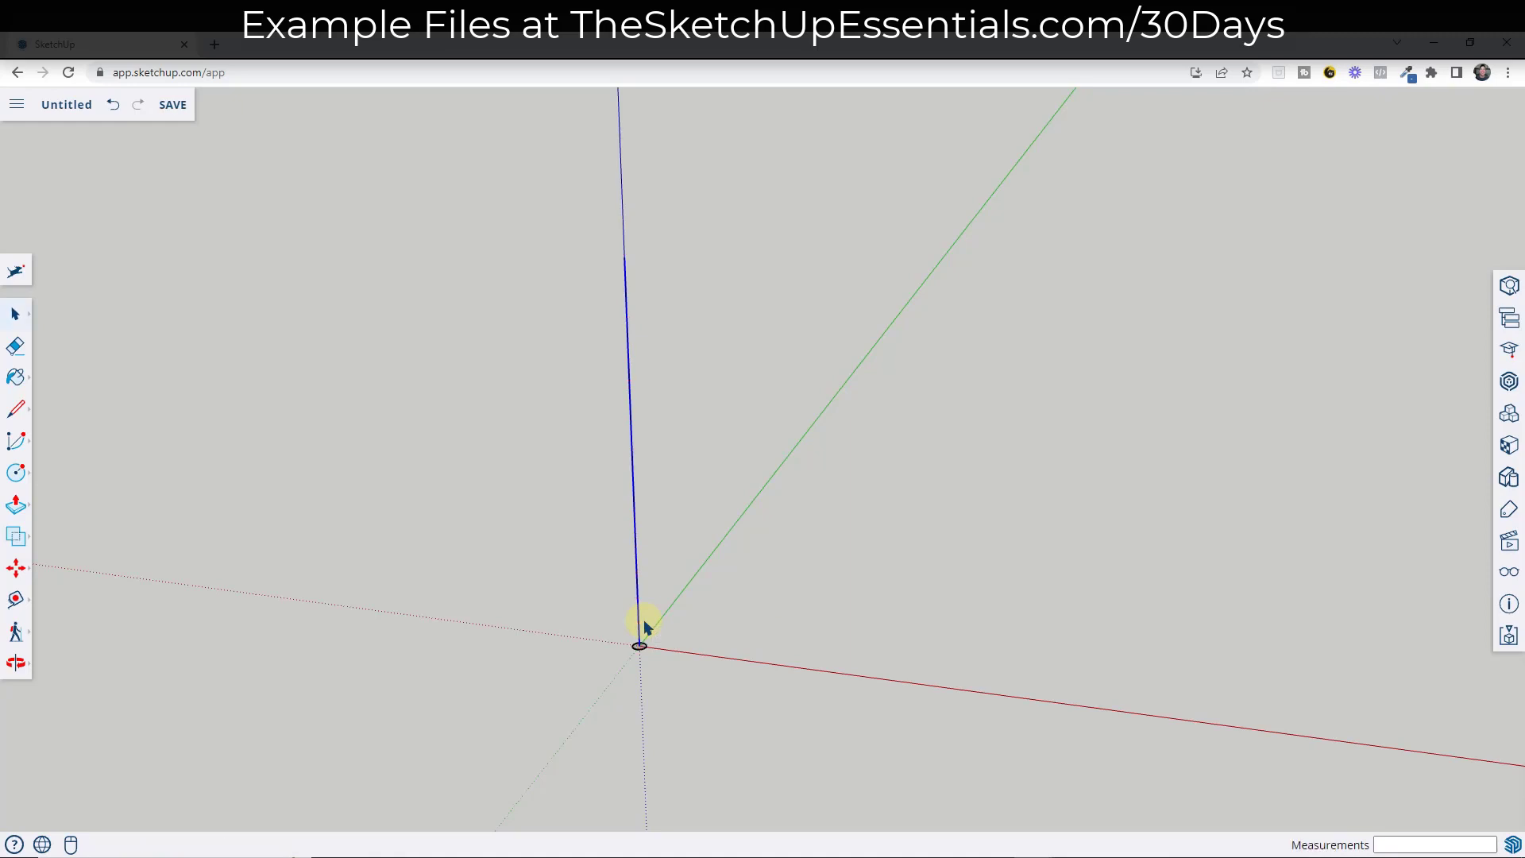
{"action": "right_click", "coordinate": [633, 461]}
{"action": "left_click", "coordinate": [681, 654]}
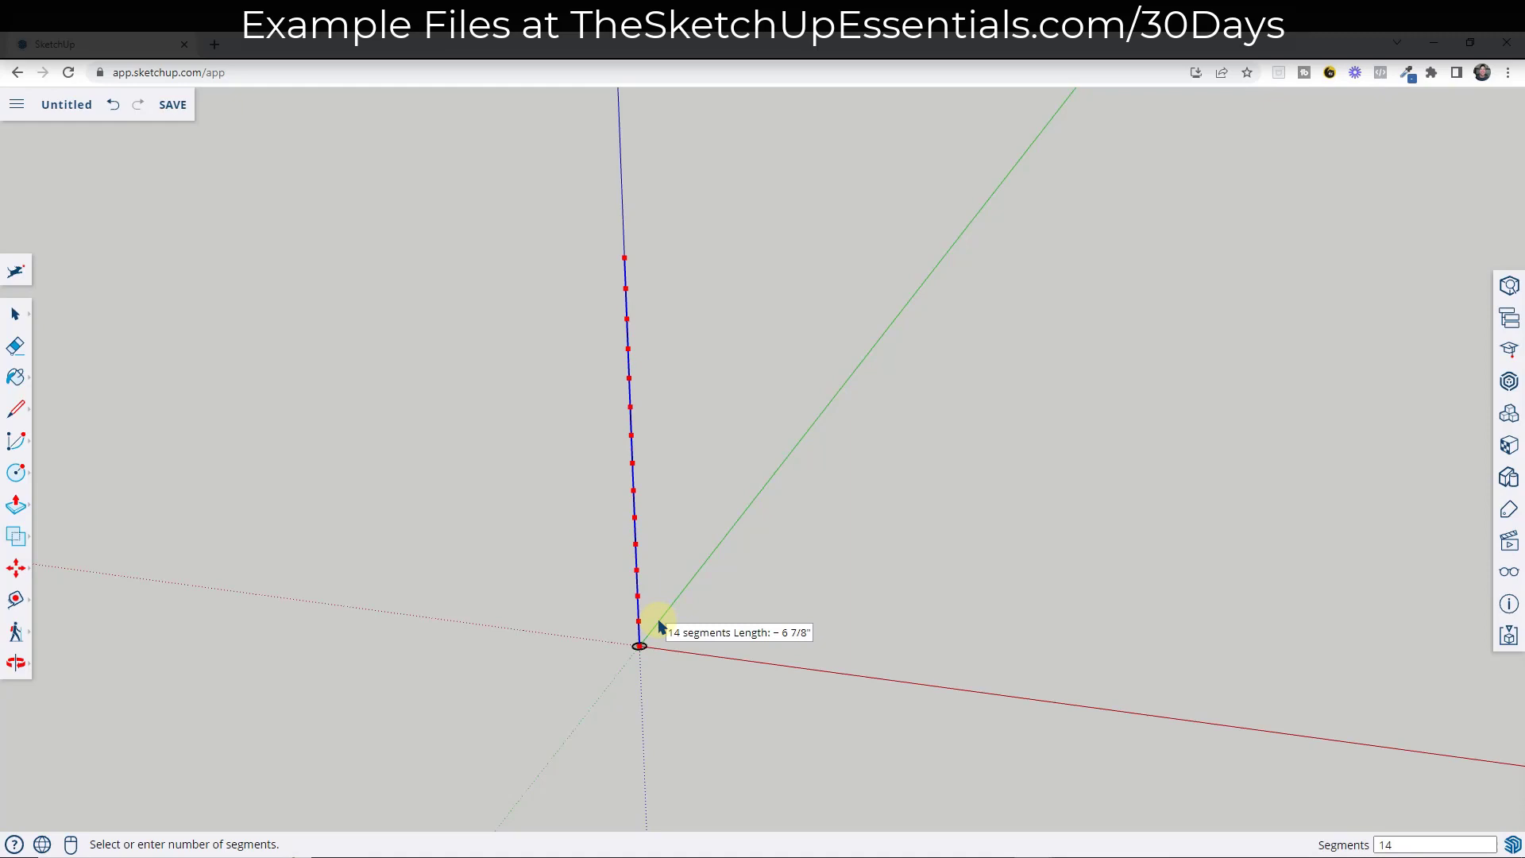
{"action": "left_click", "coordinate": [662, 626]}
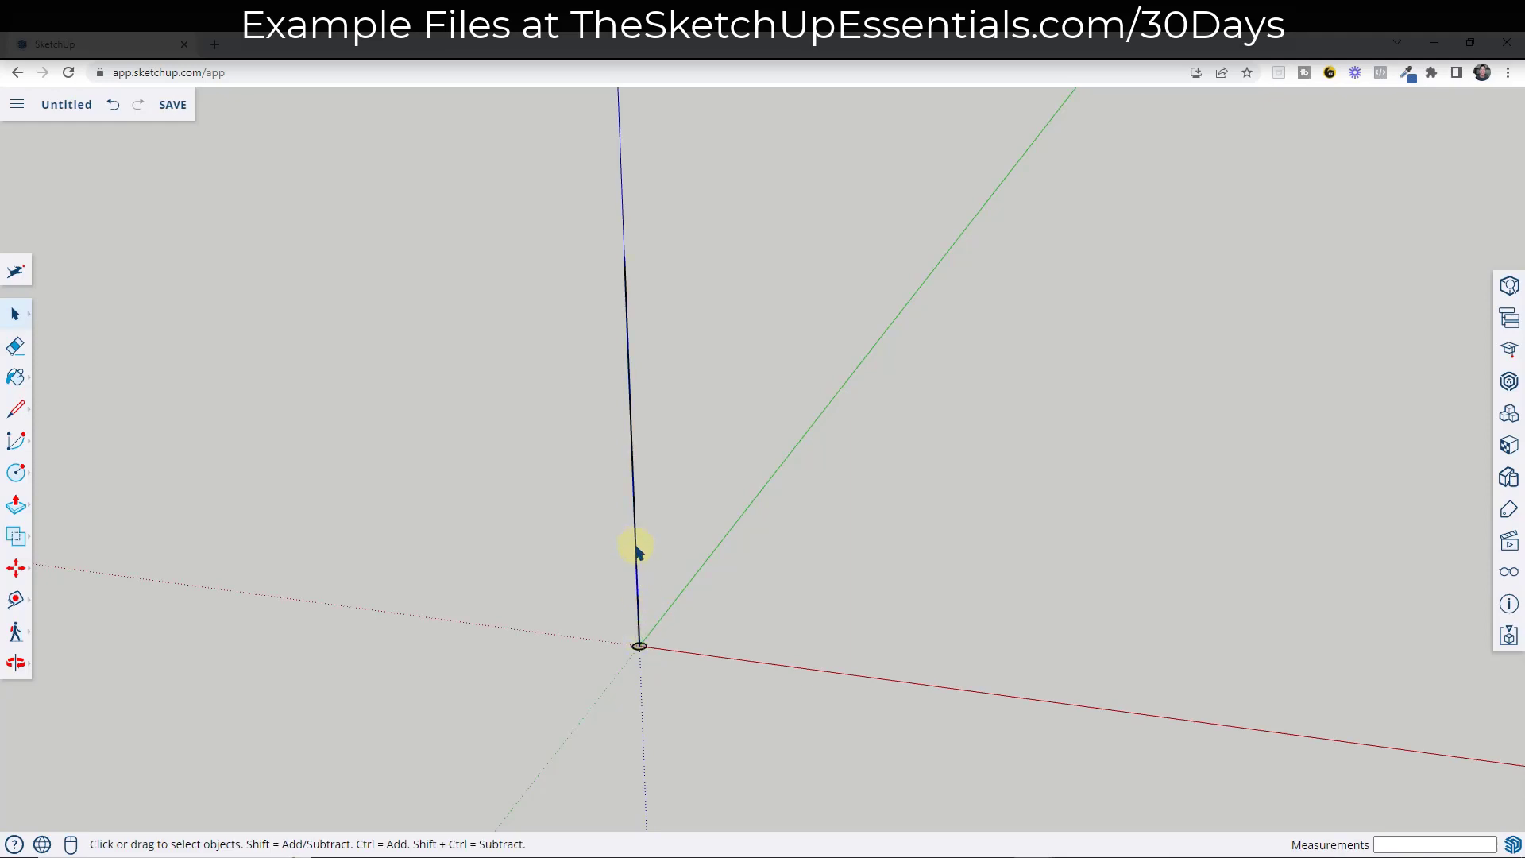
Select all pieces of the vertical line and check their edge count in Entity Info
{"action": "left_click_drag", "start_coordinate": [593, 236], "coordinate": [655, 684]}
{"action": "scroll", "coordinate": [639, 651], "scroll_direction": "up", "scroll_amount": 5}
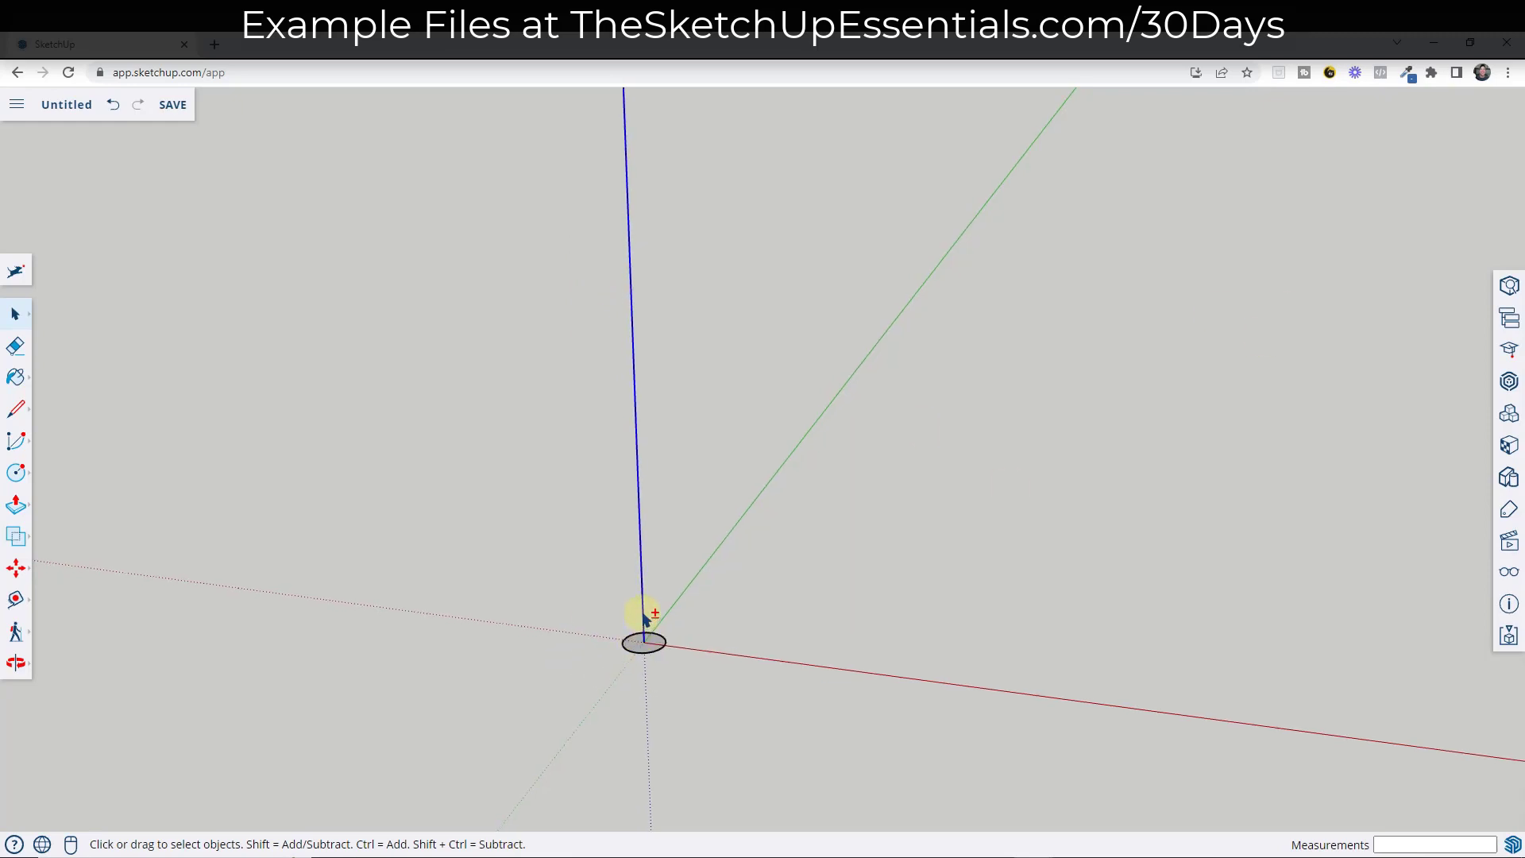
{"action": "left_click", "coordinate": [1509, 285]}
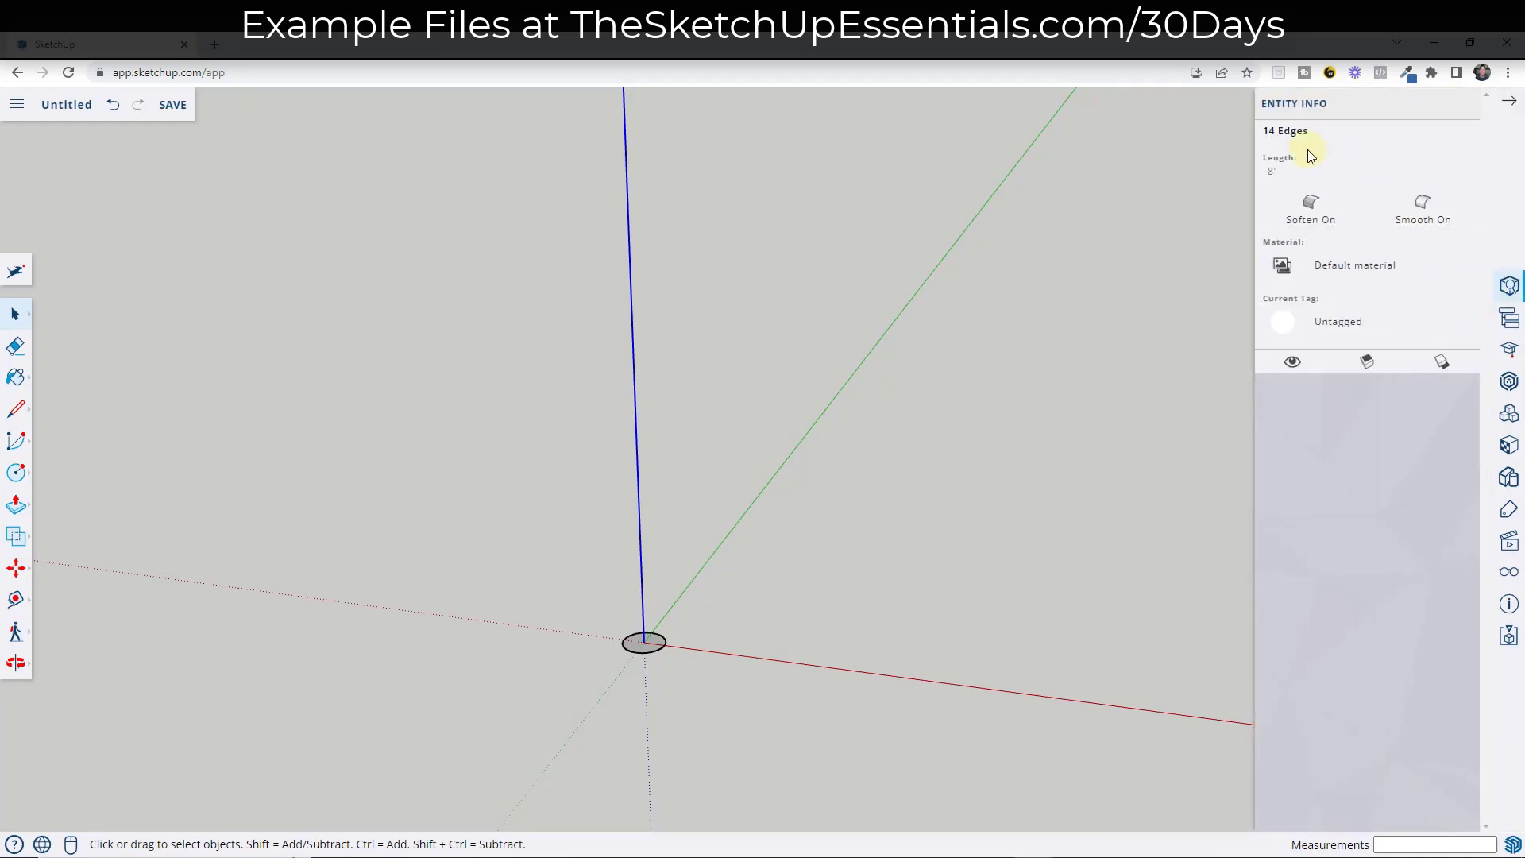
{"action": "left_click", "coordinate": [790, 626]}
{"action": "scroll", "coordinate": [776, 643], "scroll_direction": "down", "scroll_amount": 3}
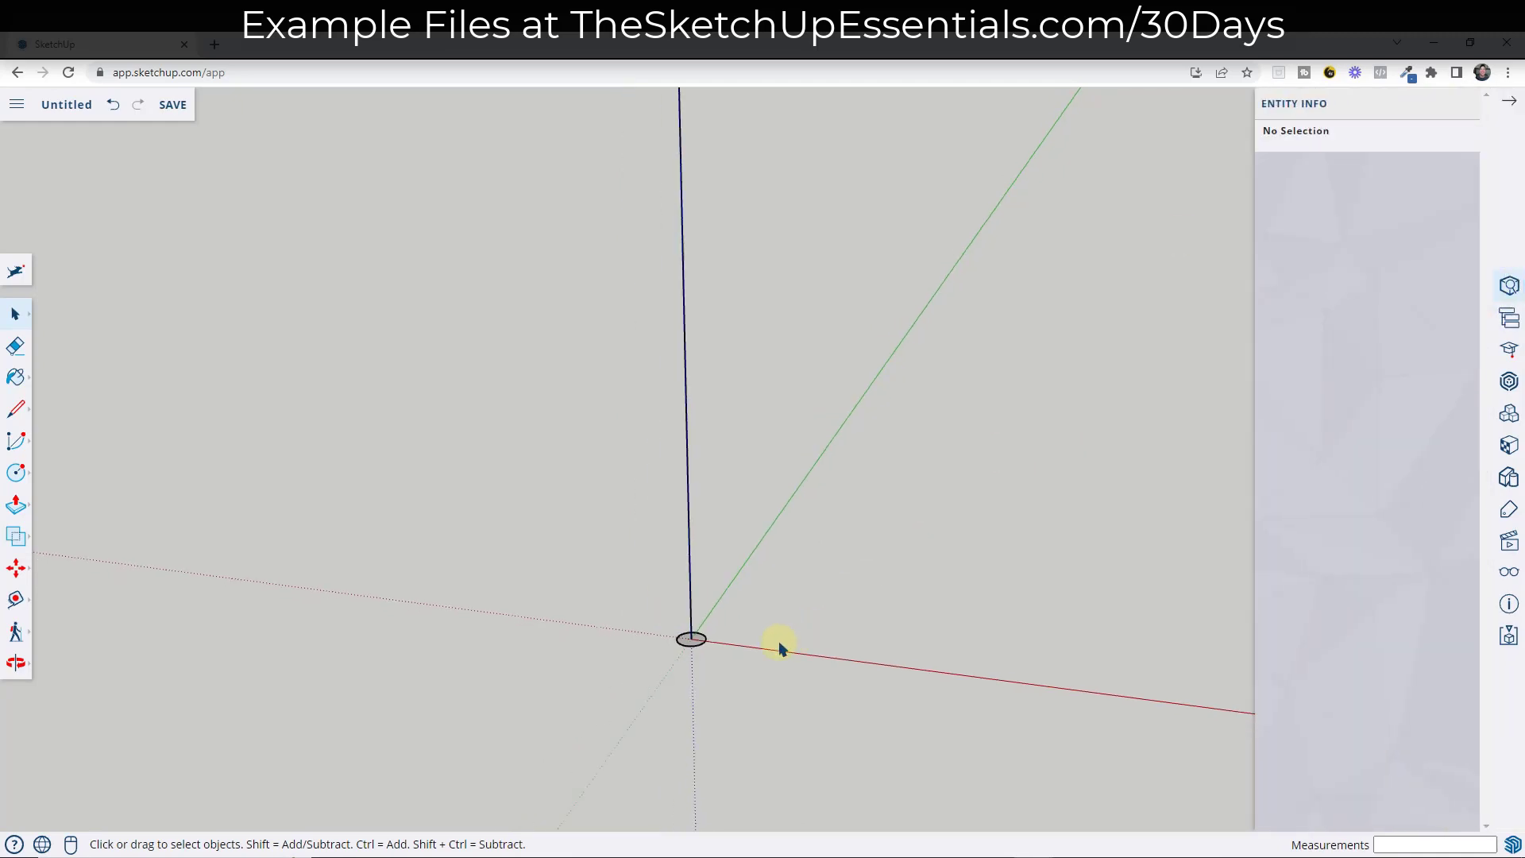
Select the divided vertical line's segments and make them into a group
{"action": "middle_click_drag", "start_coordinate": [647, 582], "coordinate": [640, 477]}
{"action": "left_click", "coordinate": [640, 476]}
{"action": "right_click", "coordinate": [638, 474]}
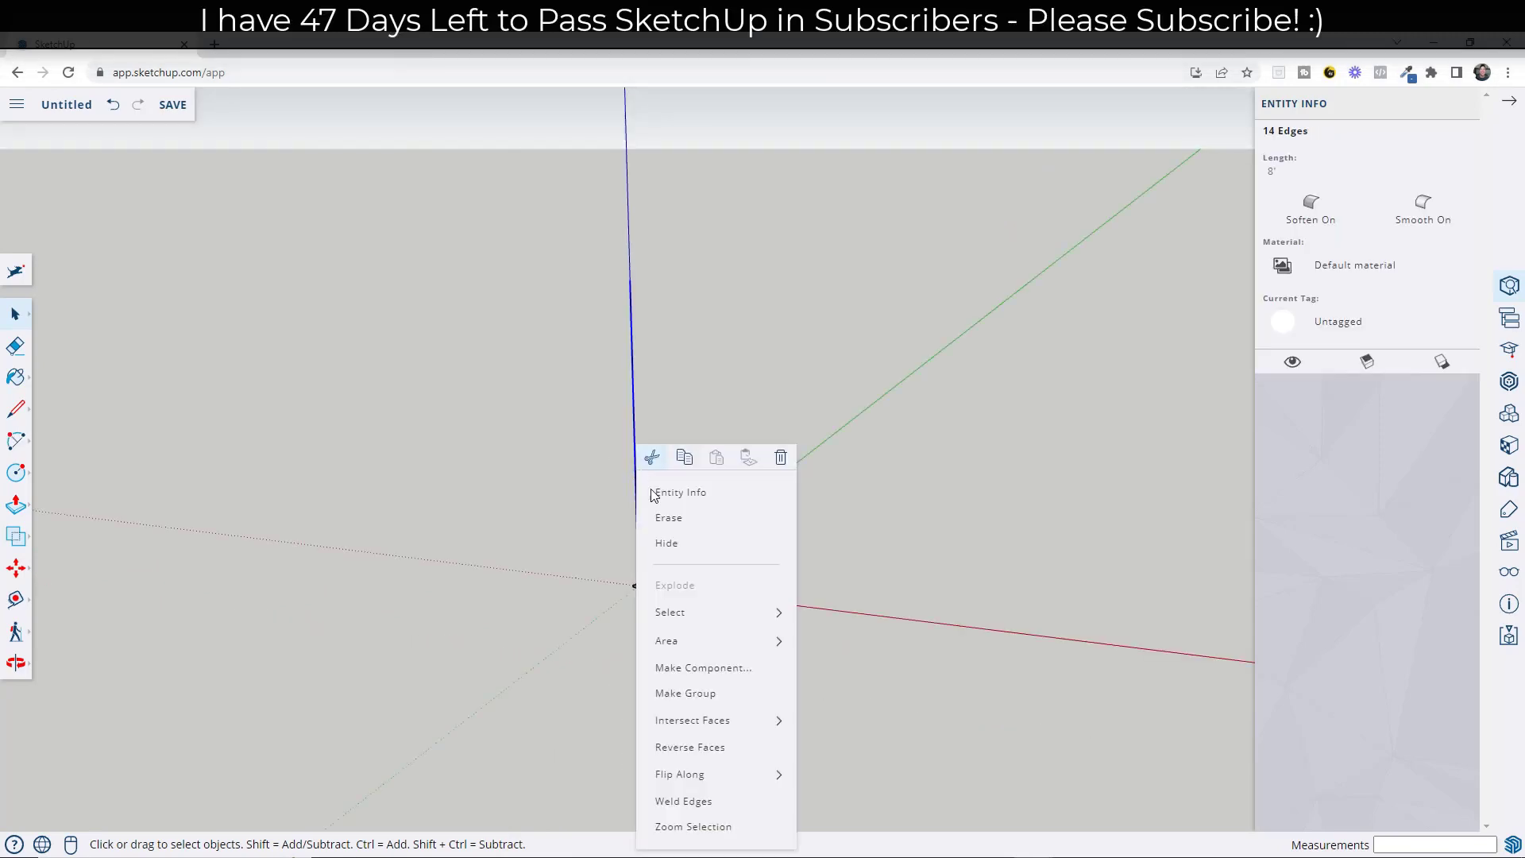
{"action": "left_click_drag", "start_coordinate": [558, 225], "coordinate": [691, 591]}
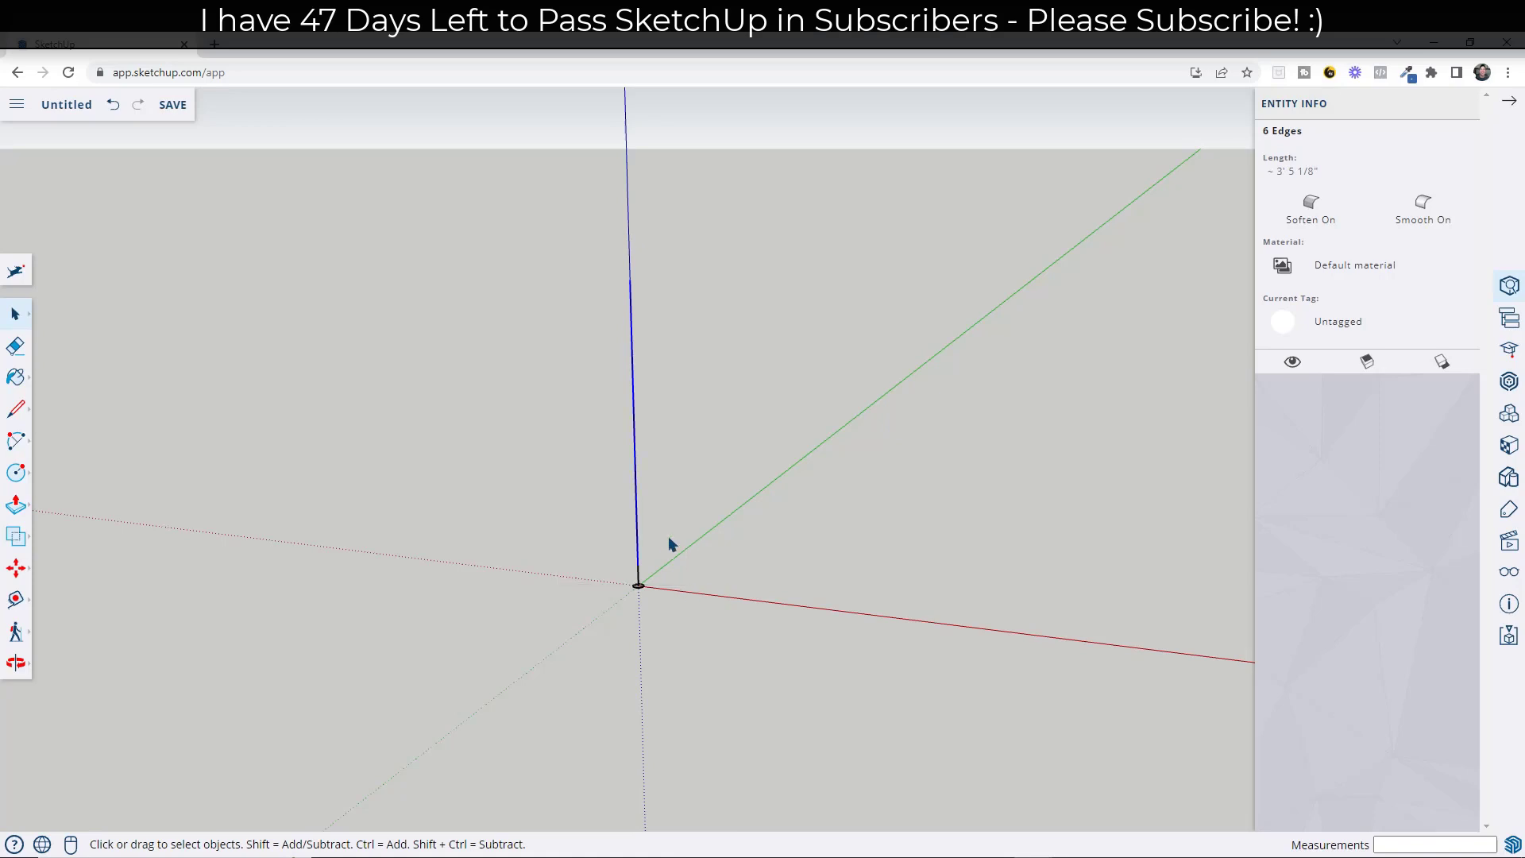
{"action": "middle_click_drag", "start_coordinate": [656, 559], "coordinate": [632, 572]}
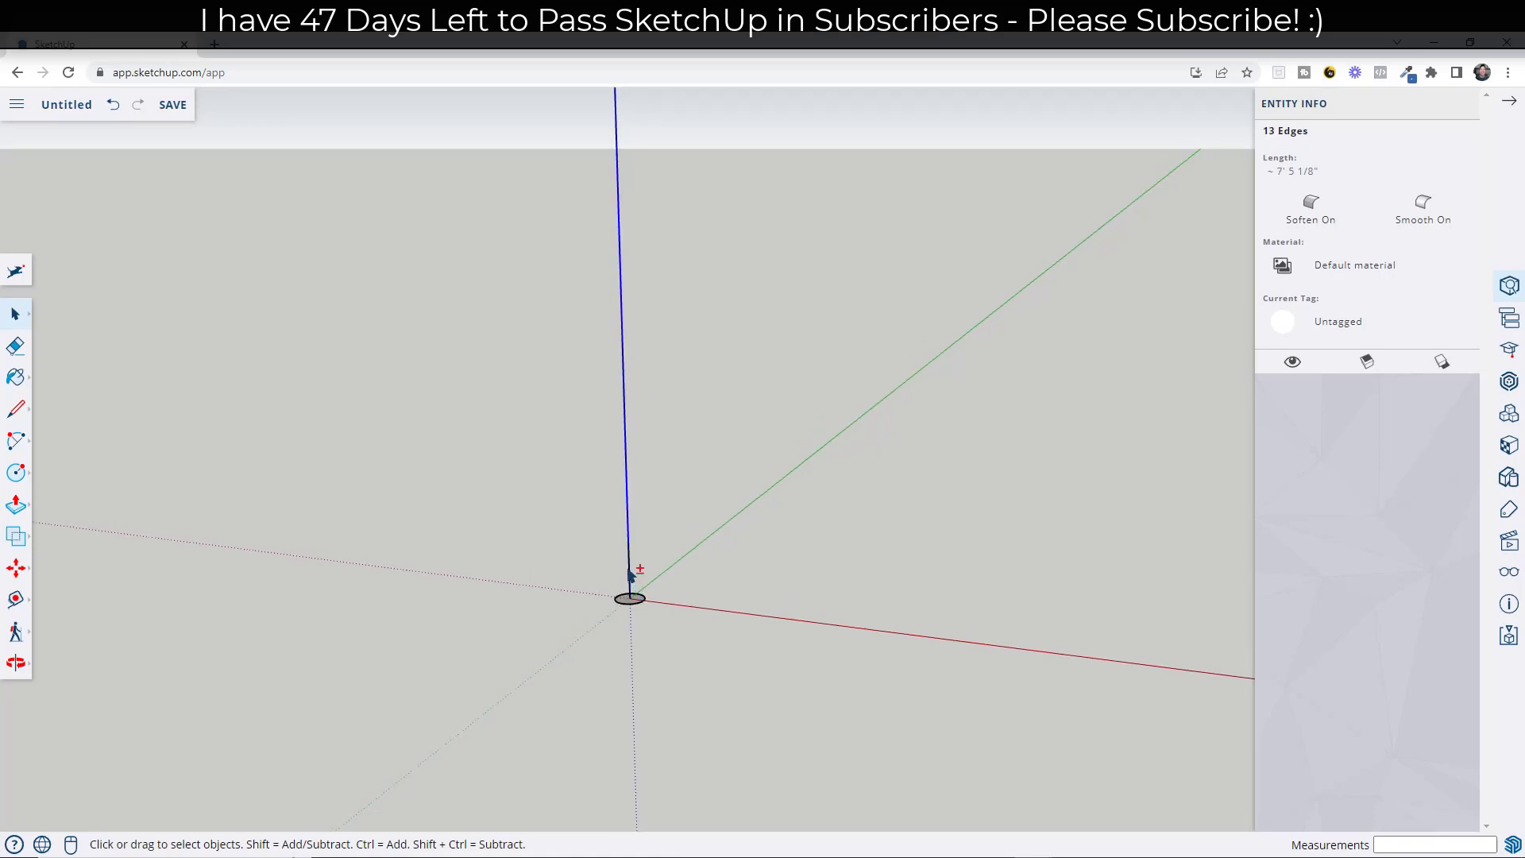
{"action": "right_click", "coordinate": [628, 572]}
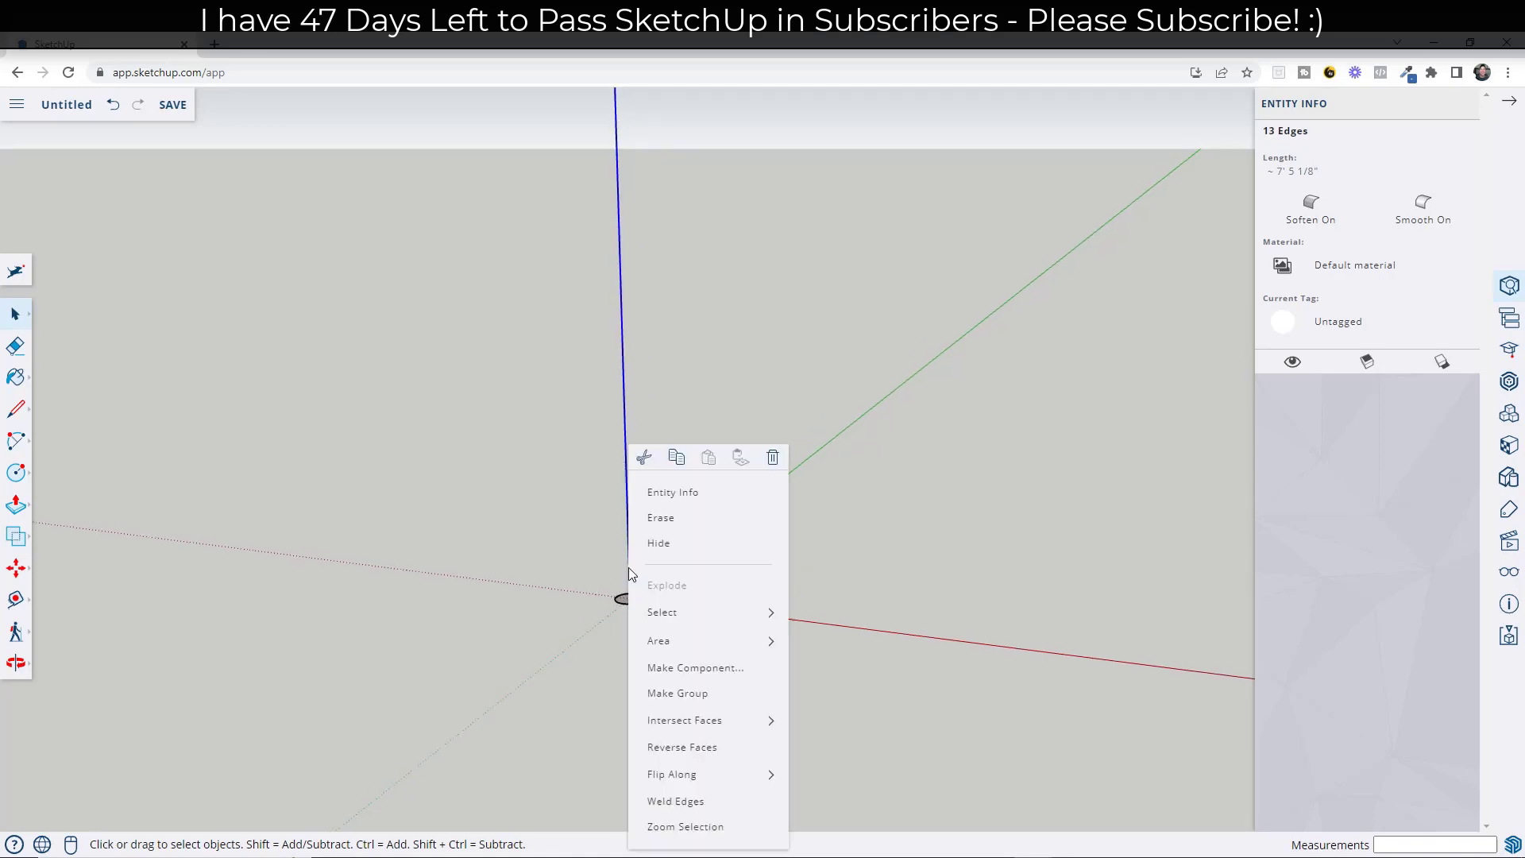
{"action": "left_click", "coordinate": [704, 693]}
{"action": "scroll", "coordinate": [754, 485], "scroll_direction": "down", "scroll_amount": 2}
{"action": "middle_click_drag", "start_coordinate": [755, 484], "coordinate": [763, 524]}
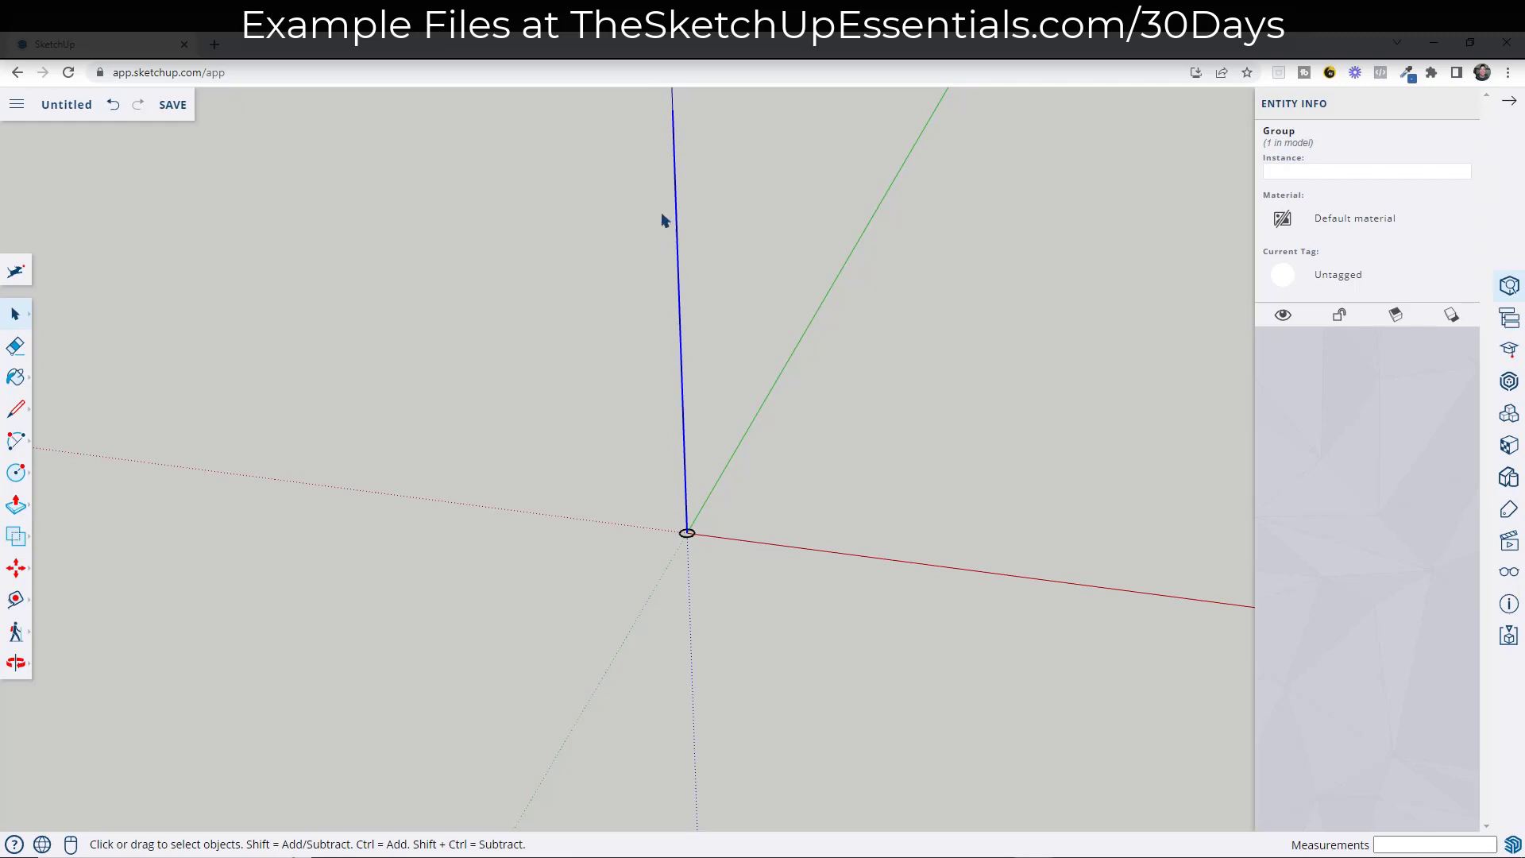
Draw a 26-inch line outward along the red axis, starting at the small circle's edge
{"action": "scroll", "coordinate": [722, 545], "scroll_direction": "up", "scroll_amount": 1}
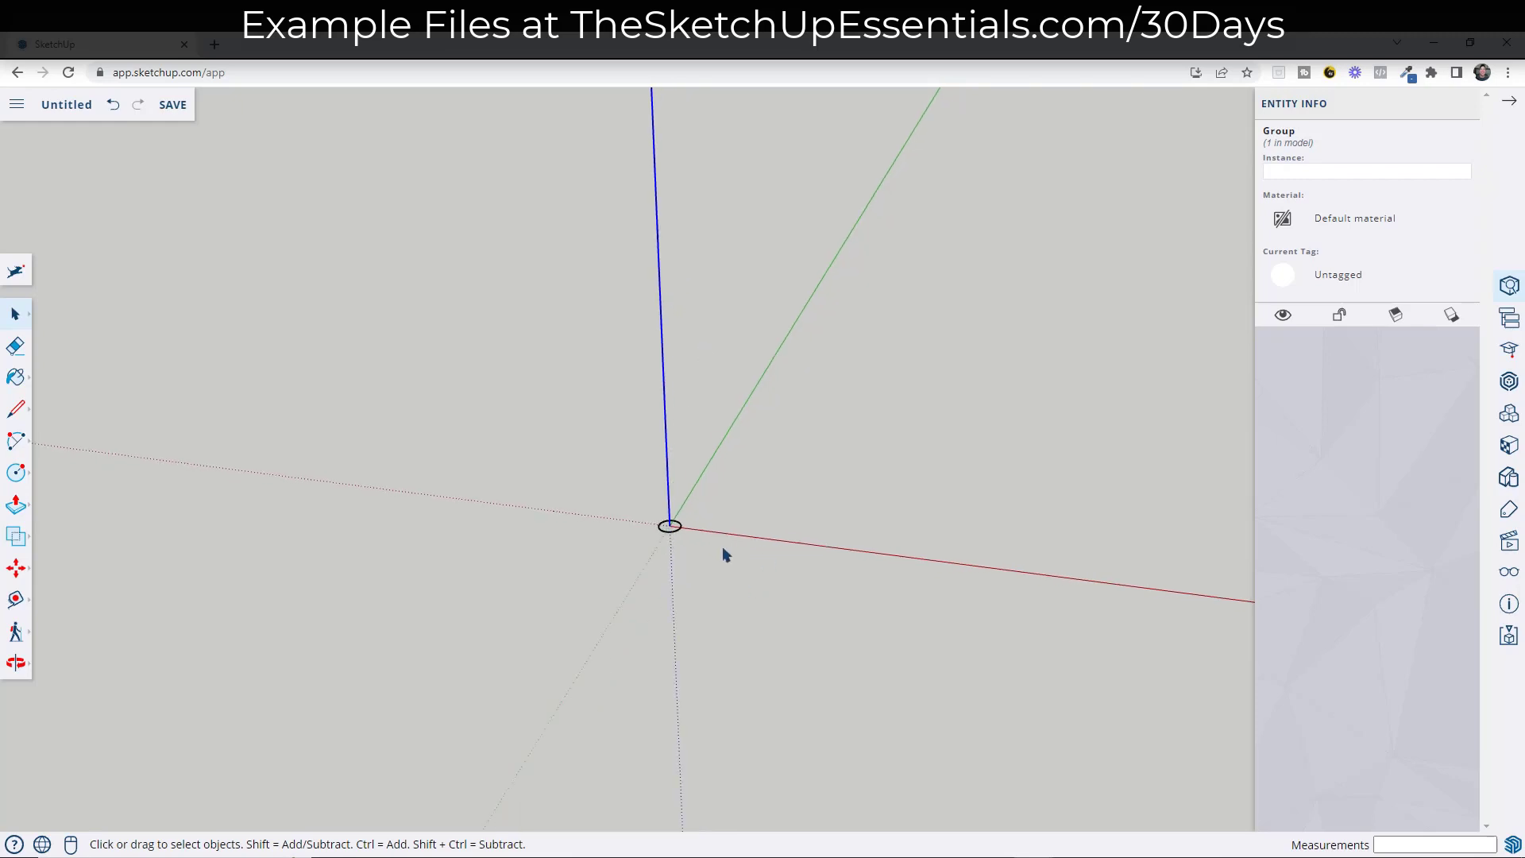
{"action": "key", "text": "l"}
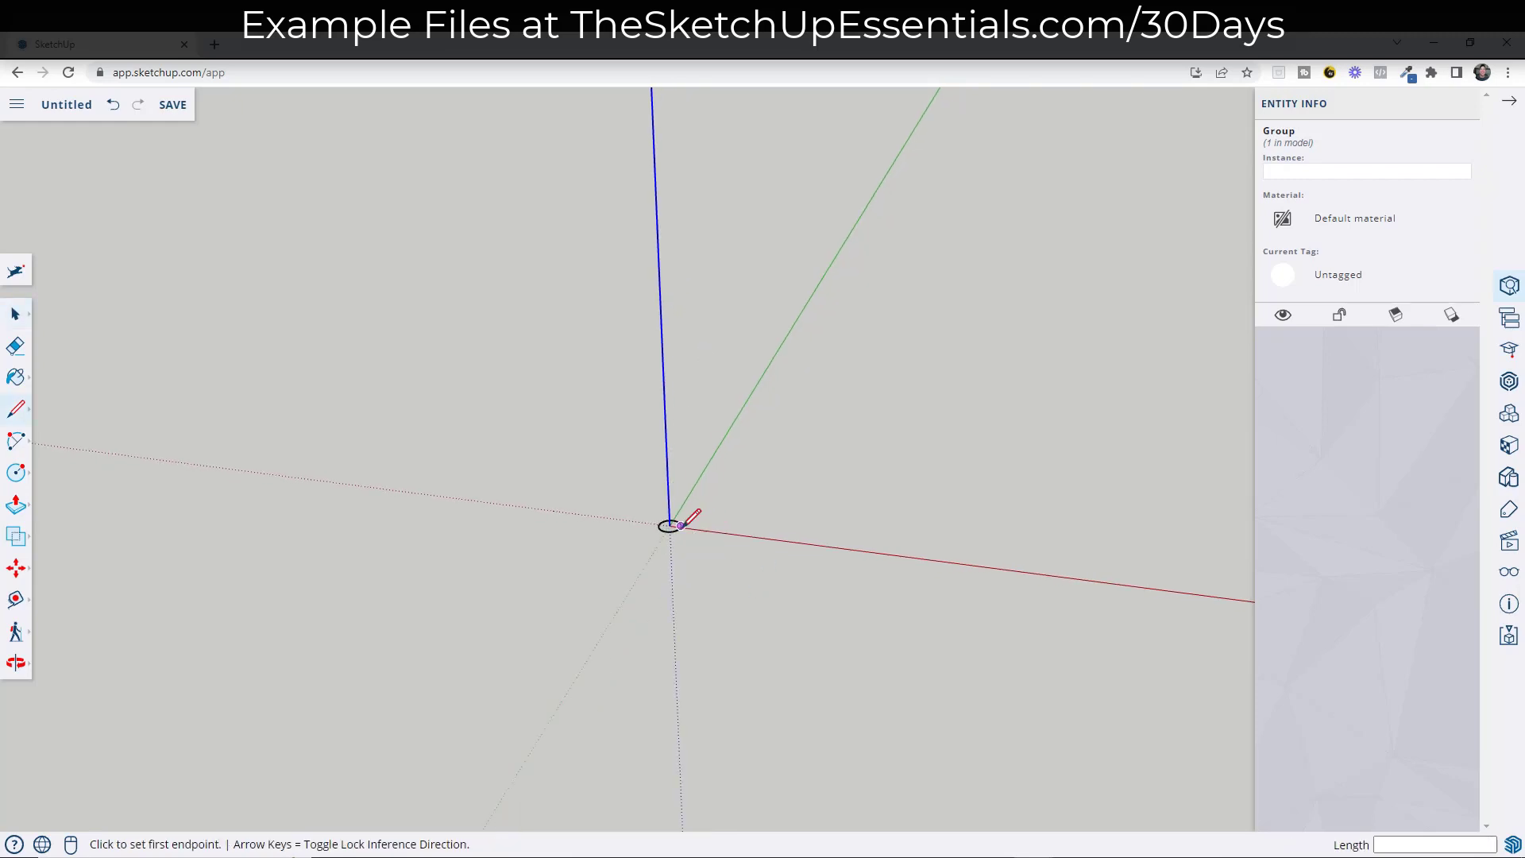
{"action": "scroll", "coordinate": [691, 527], "scroll_direction": "up", "scroll_amount": 1}
{"action": "scroll", "coordinate": [688, 523], "scroll_direction": "up", "scroll_amount": 3}
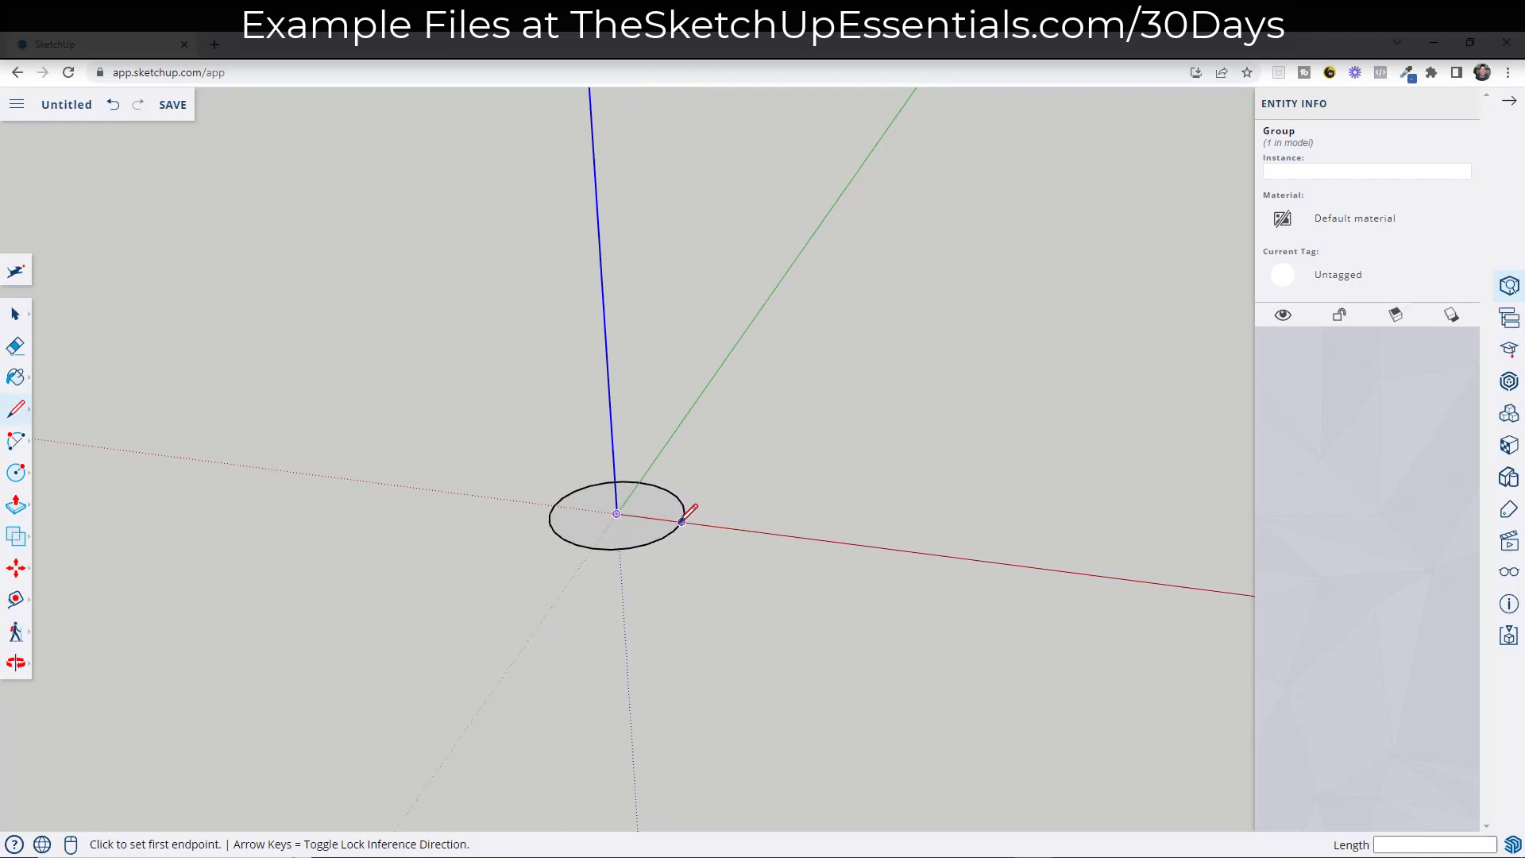
{"action": "left_click", "coordinate": [683, 521]}
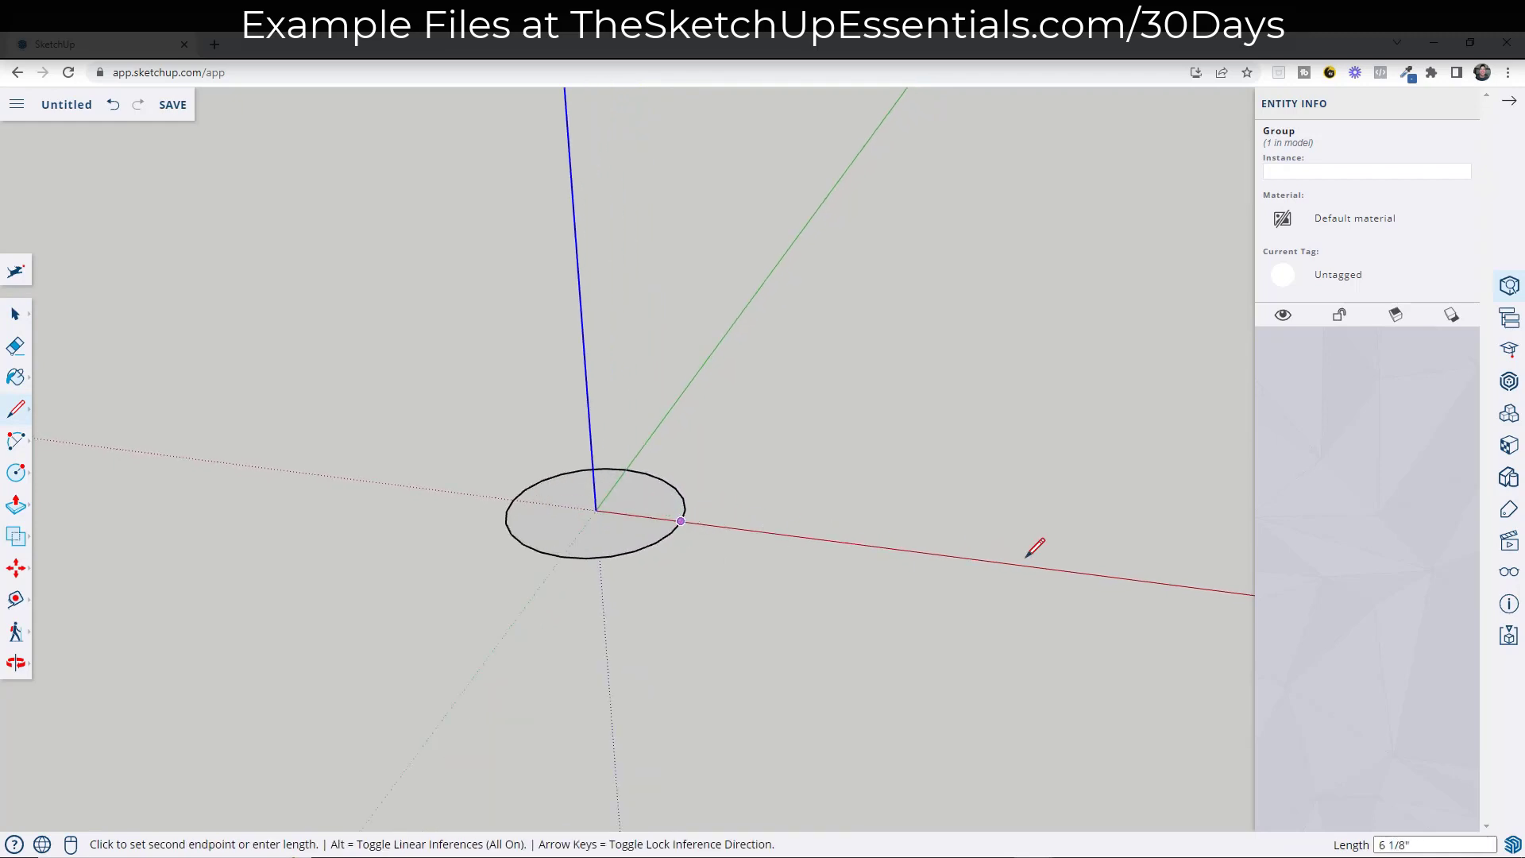
{"action": "middle_click_drag", "start_coordinate": [1100, 555], "coordinate": [783, 510]}
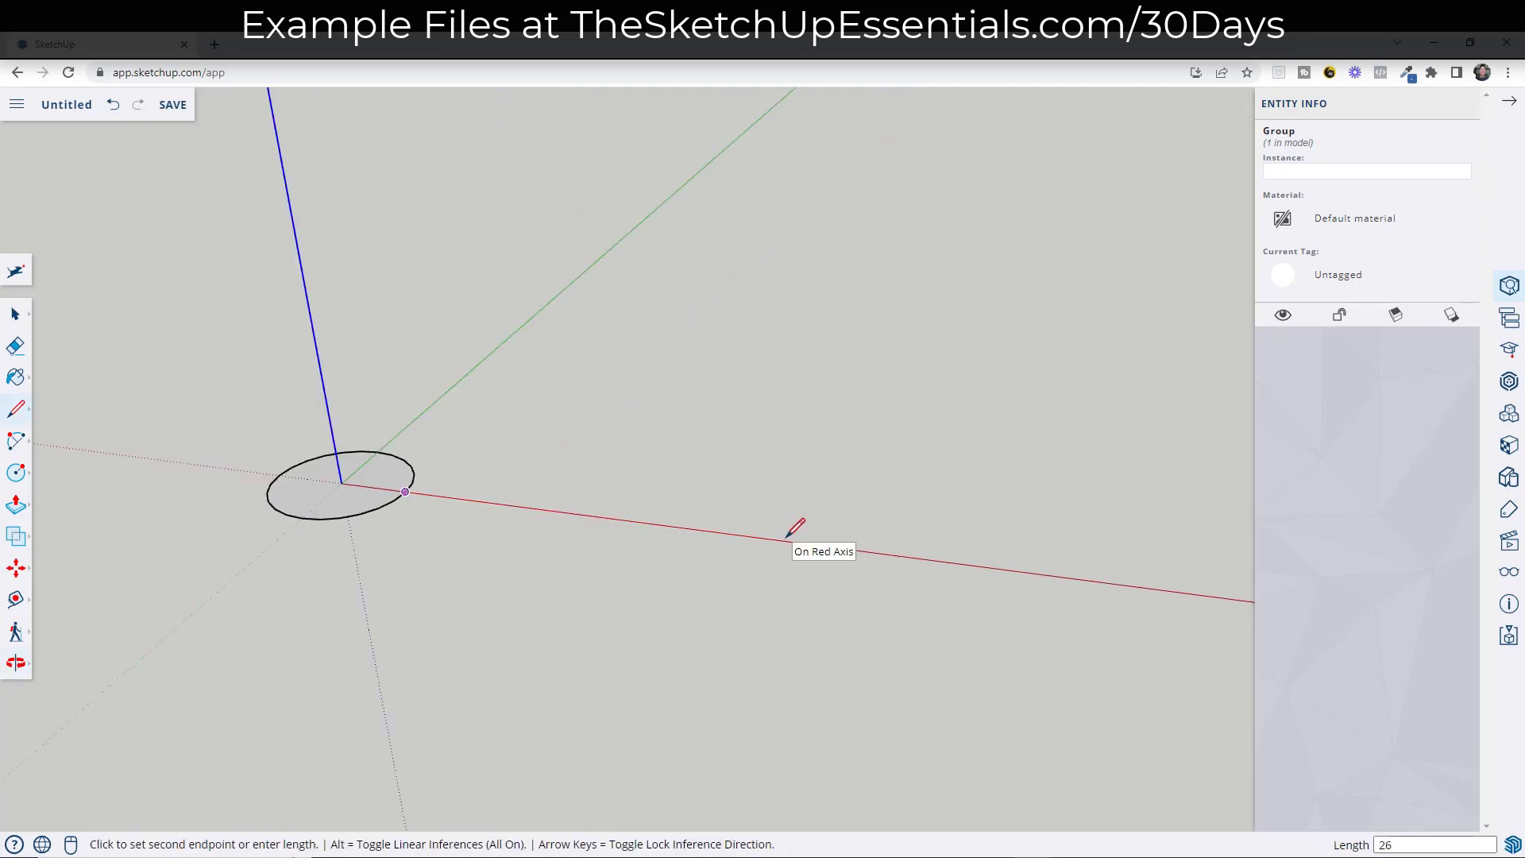
{"action": "key", "text": "Return"}
{"action": "scroll", "coordinate": [712, 503], "scroll_direction": "down", "scroll_amount": 3}
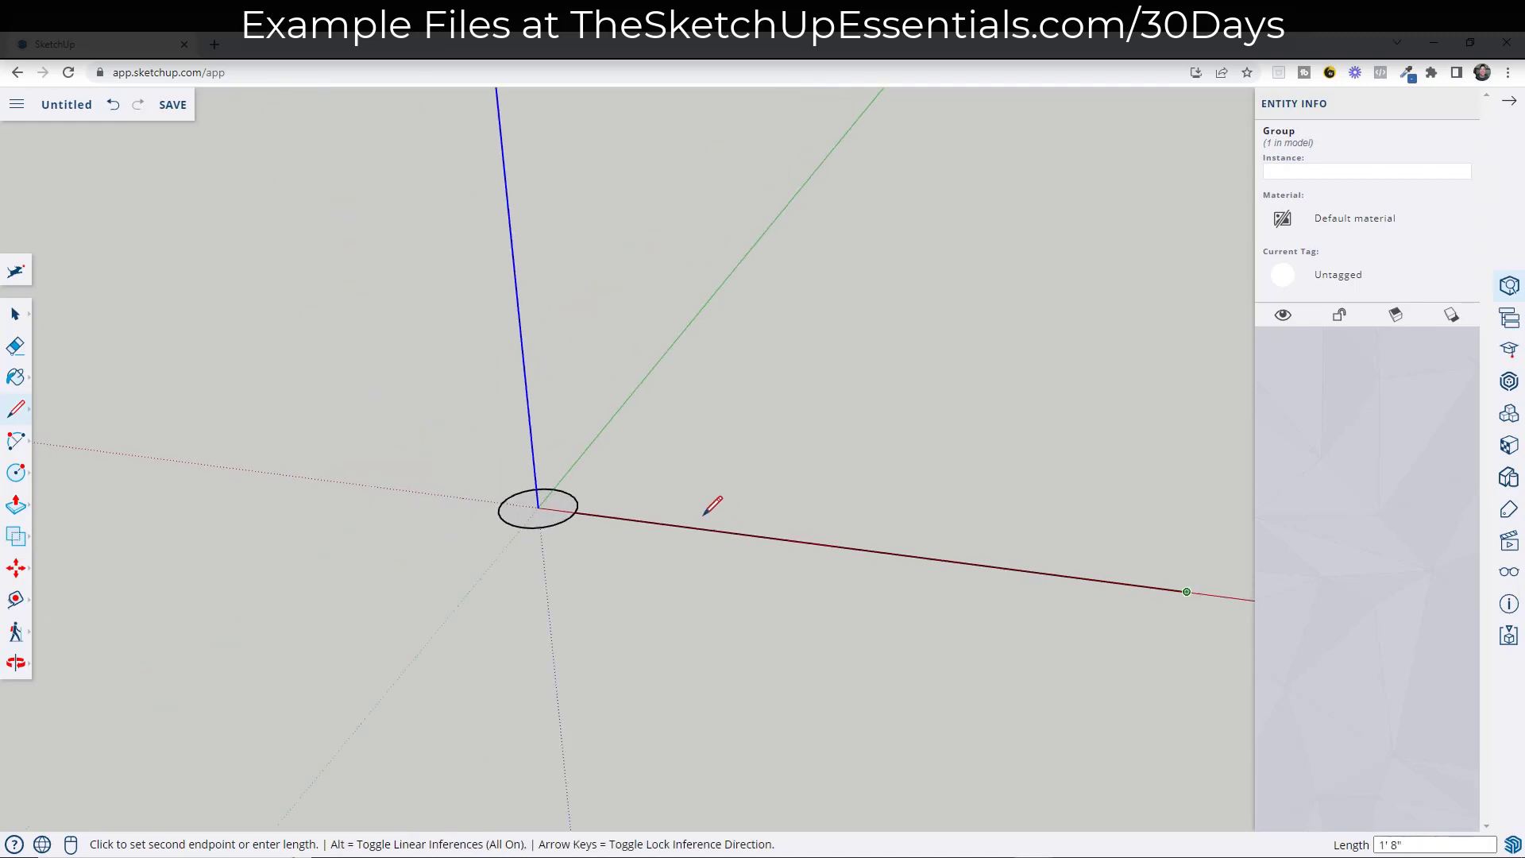
{"action": "key", "text": "space"}
{"action": "scroll", "coordinate": [1054, 564], "scroll_direction": "up", "scroll_amount": 2}
{"action": "scroll", "coordinate": [1022, 577], "scroll_direction": "down", "scroll_amount": 1}
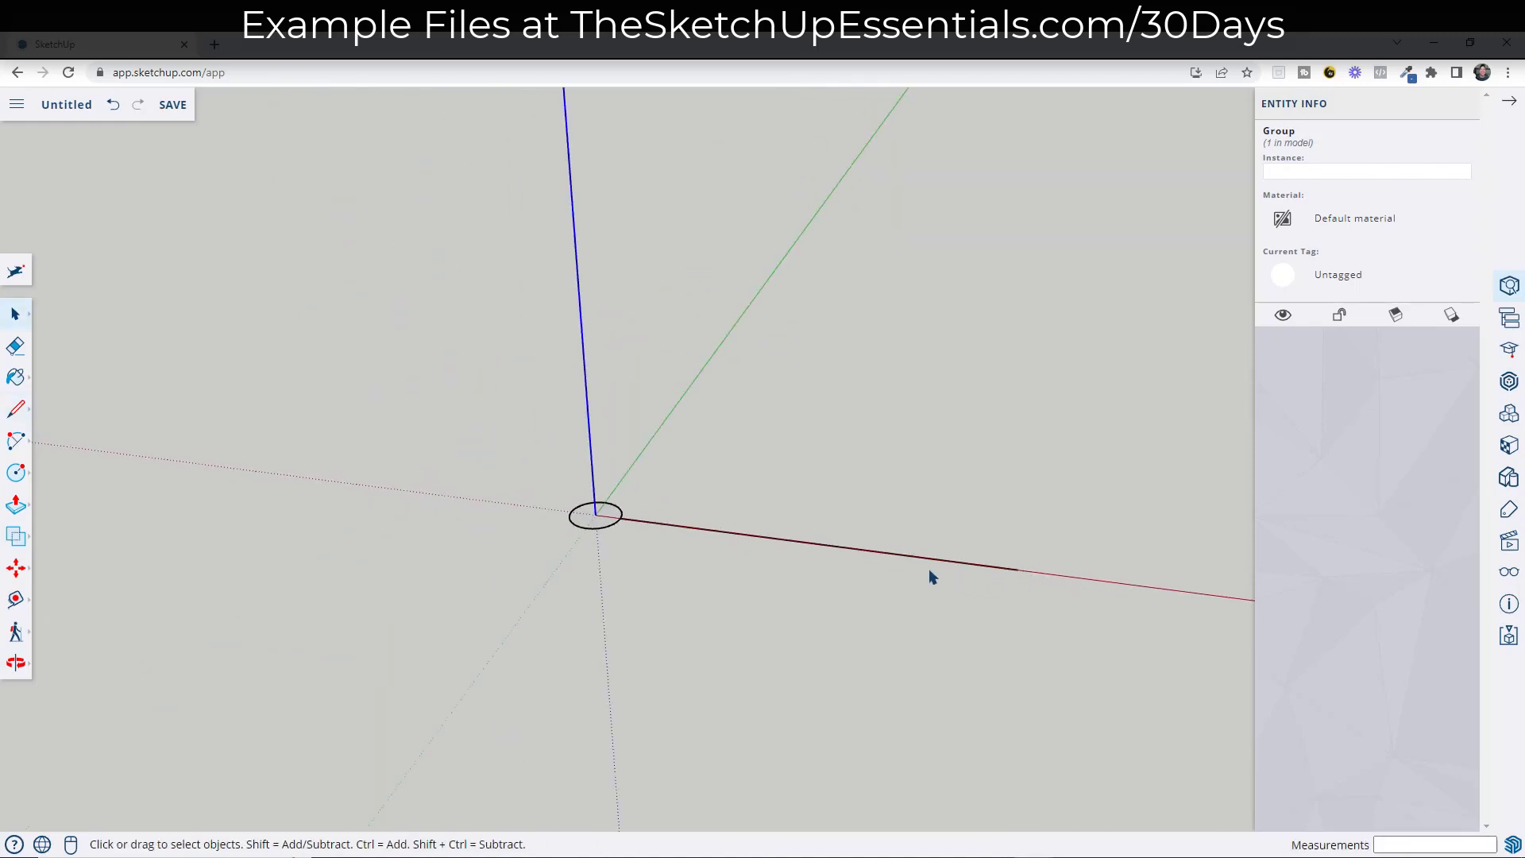
Draw a large circle centred on the origin with its radius reaching the outer end of the red-axis line
{"action": "key", "text": "c"}
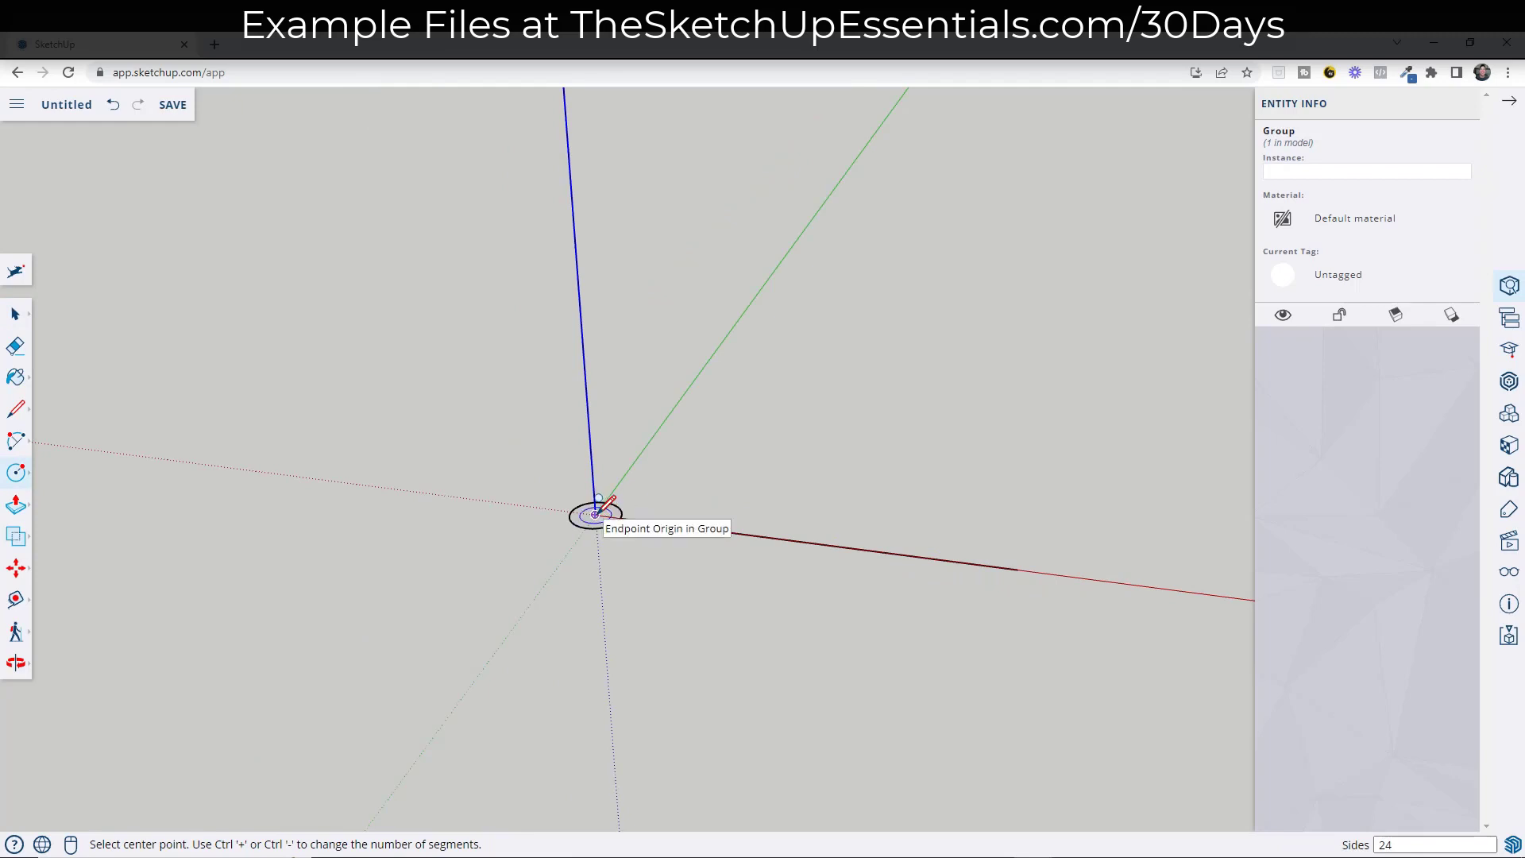
{"action": "left_click", "coordinate": [595, 513]}
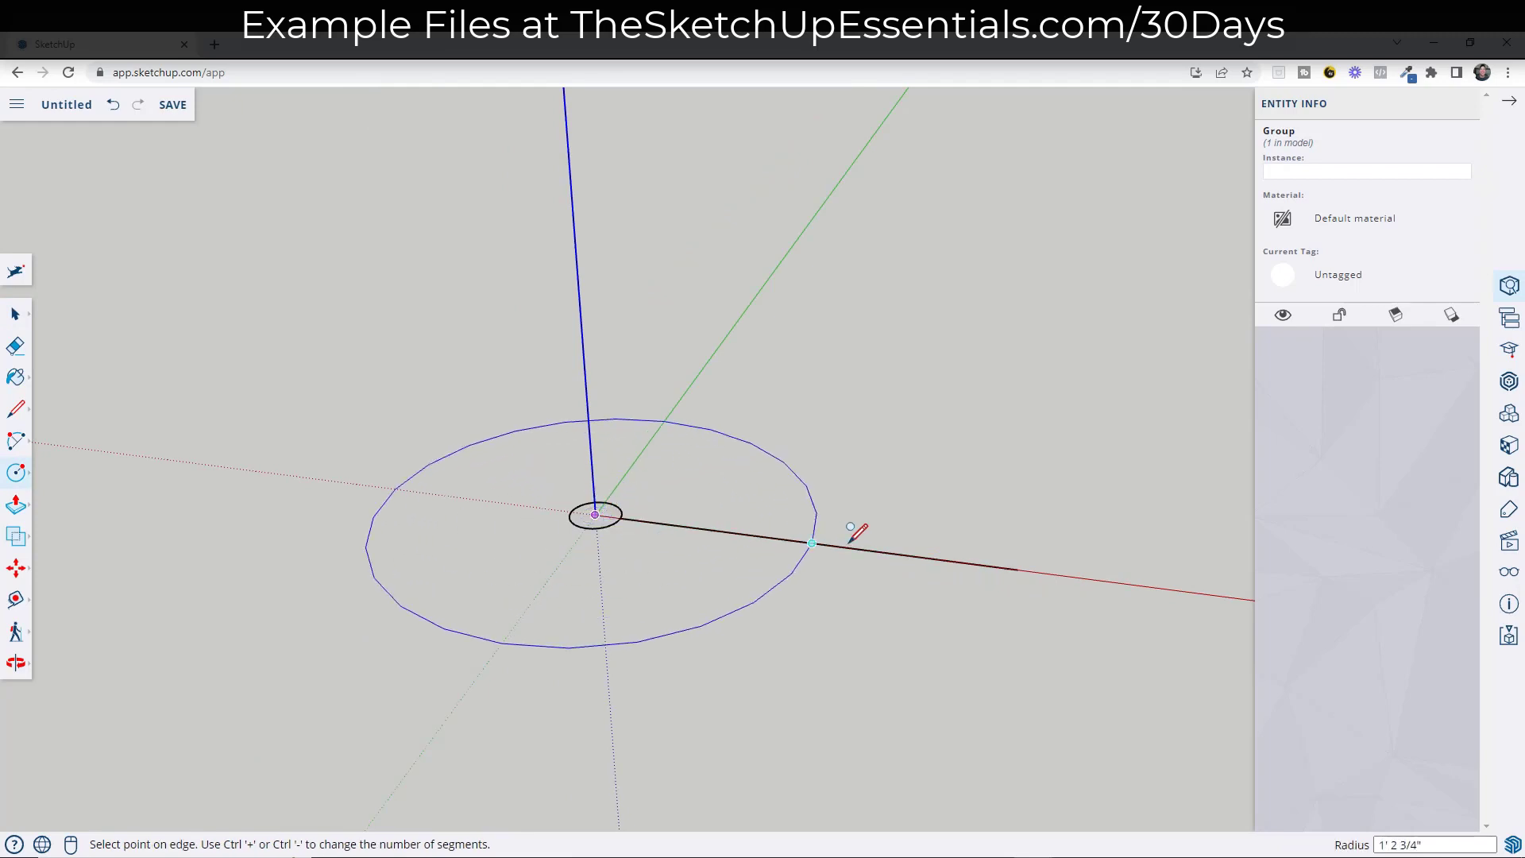
{"action": "left_click", "coordinate": [1018, 567]}
{"action": "key", "text": "space"}
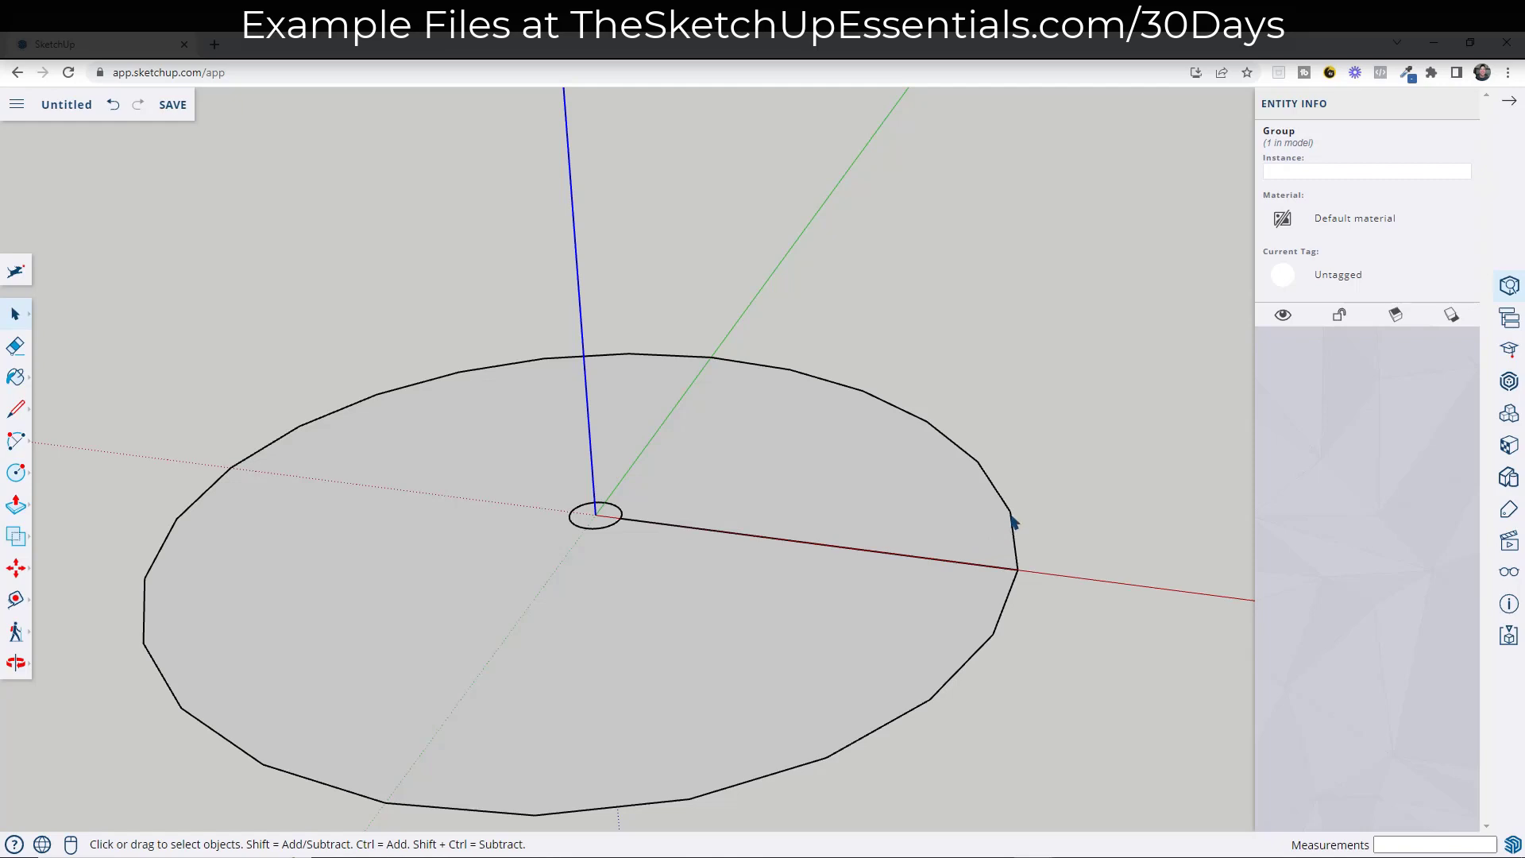
{"action": "scroll", "coordinate": [975, 505], "scroll_direction": "down", "scroll_amount": 5}
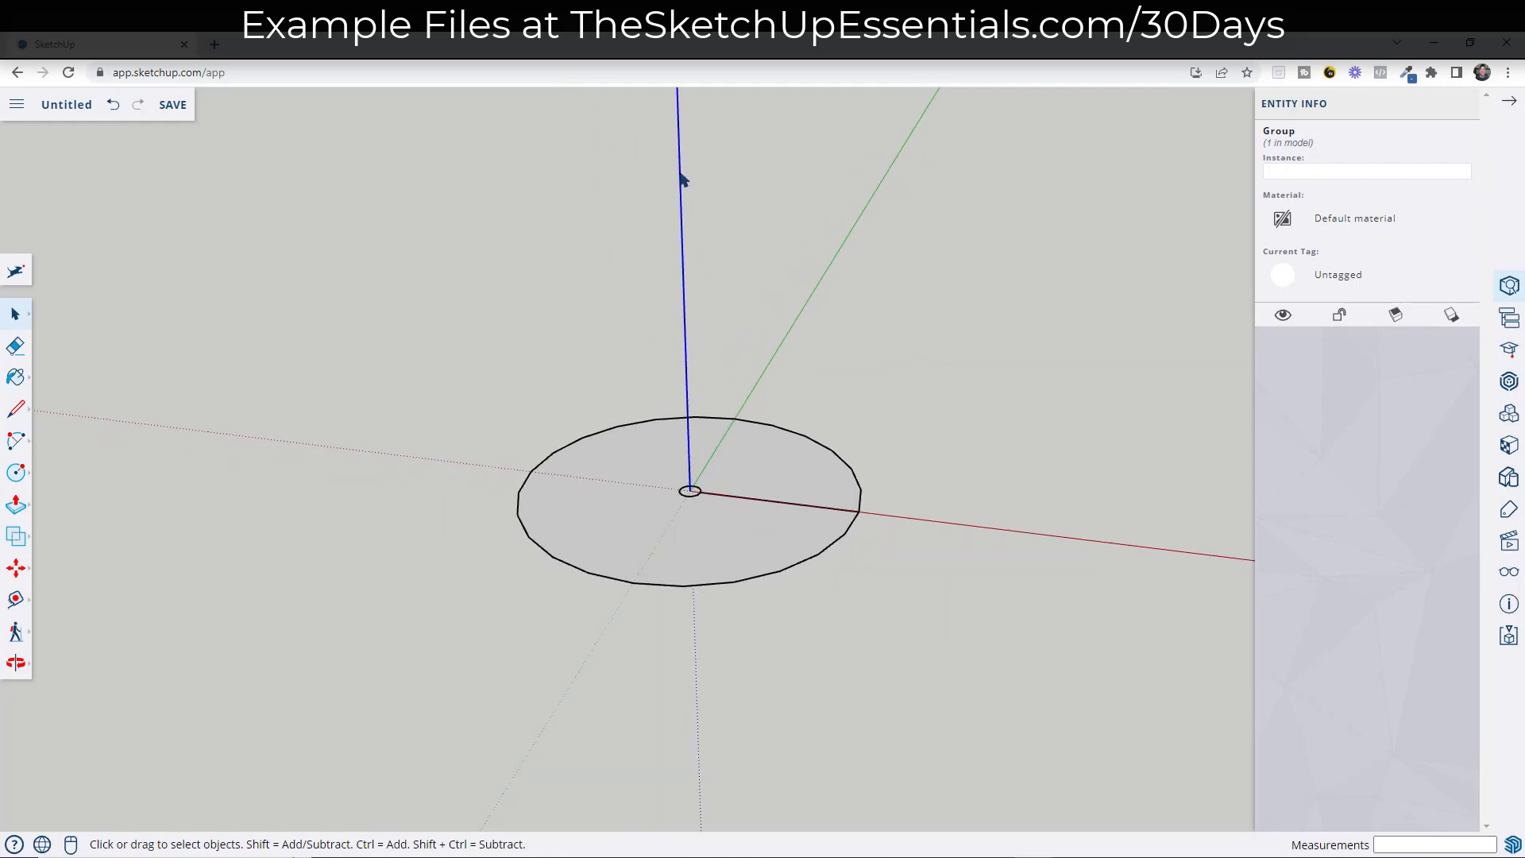
{"action": "middle_click_drag", "start_coordinate": [755, 460], "coordinate": [718, 139]}
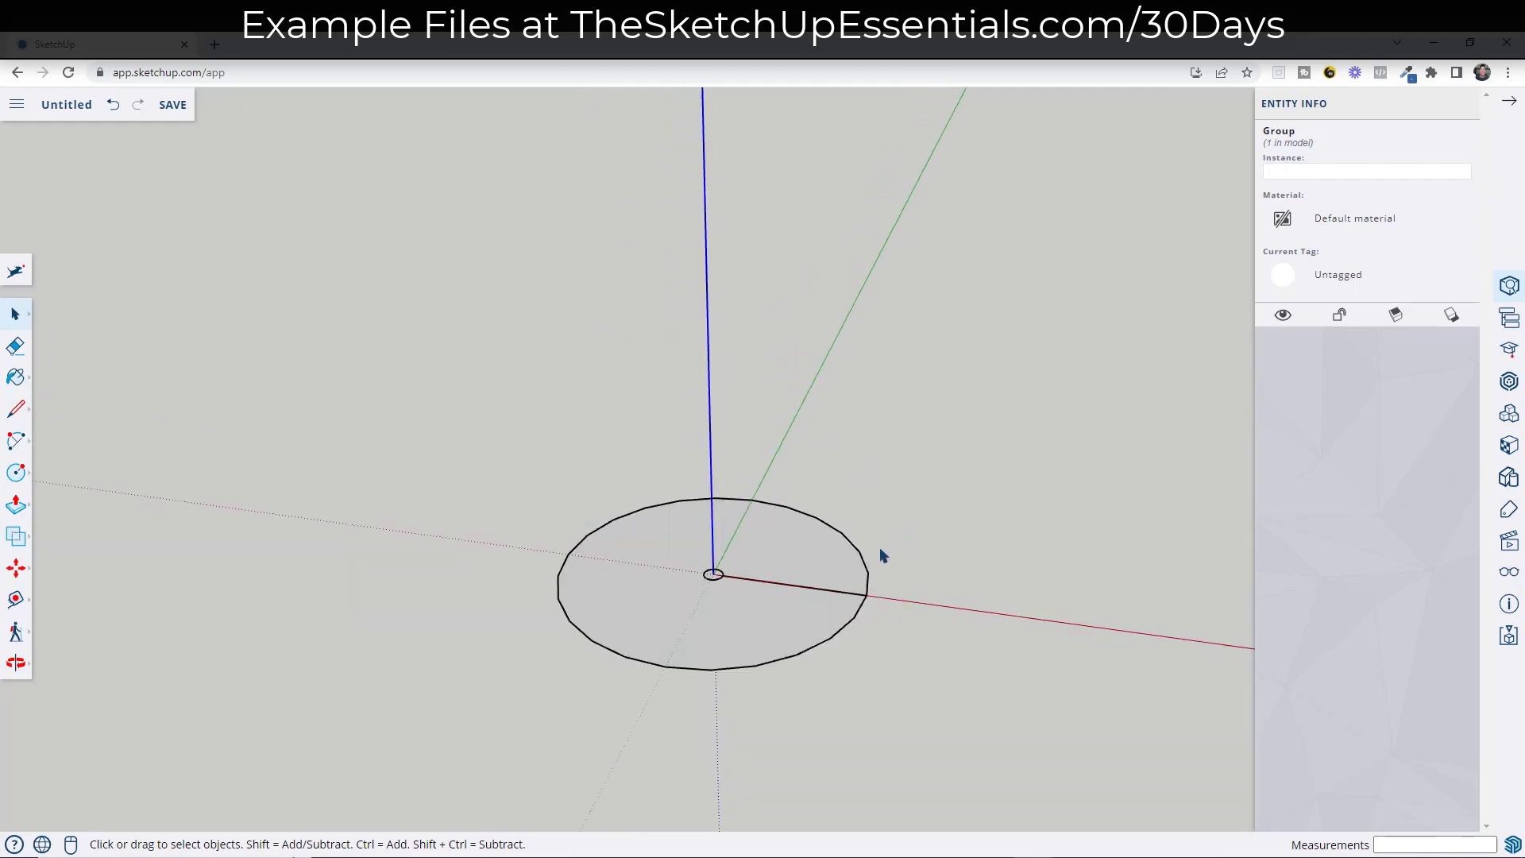
Set the large outer circle's segment count to 28
{"action": "double_click", "coordinate": [868, 587]}
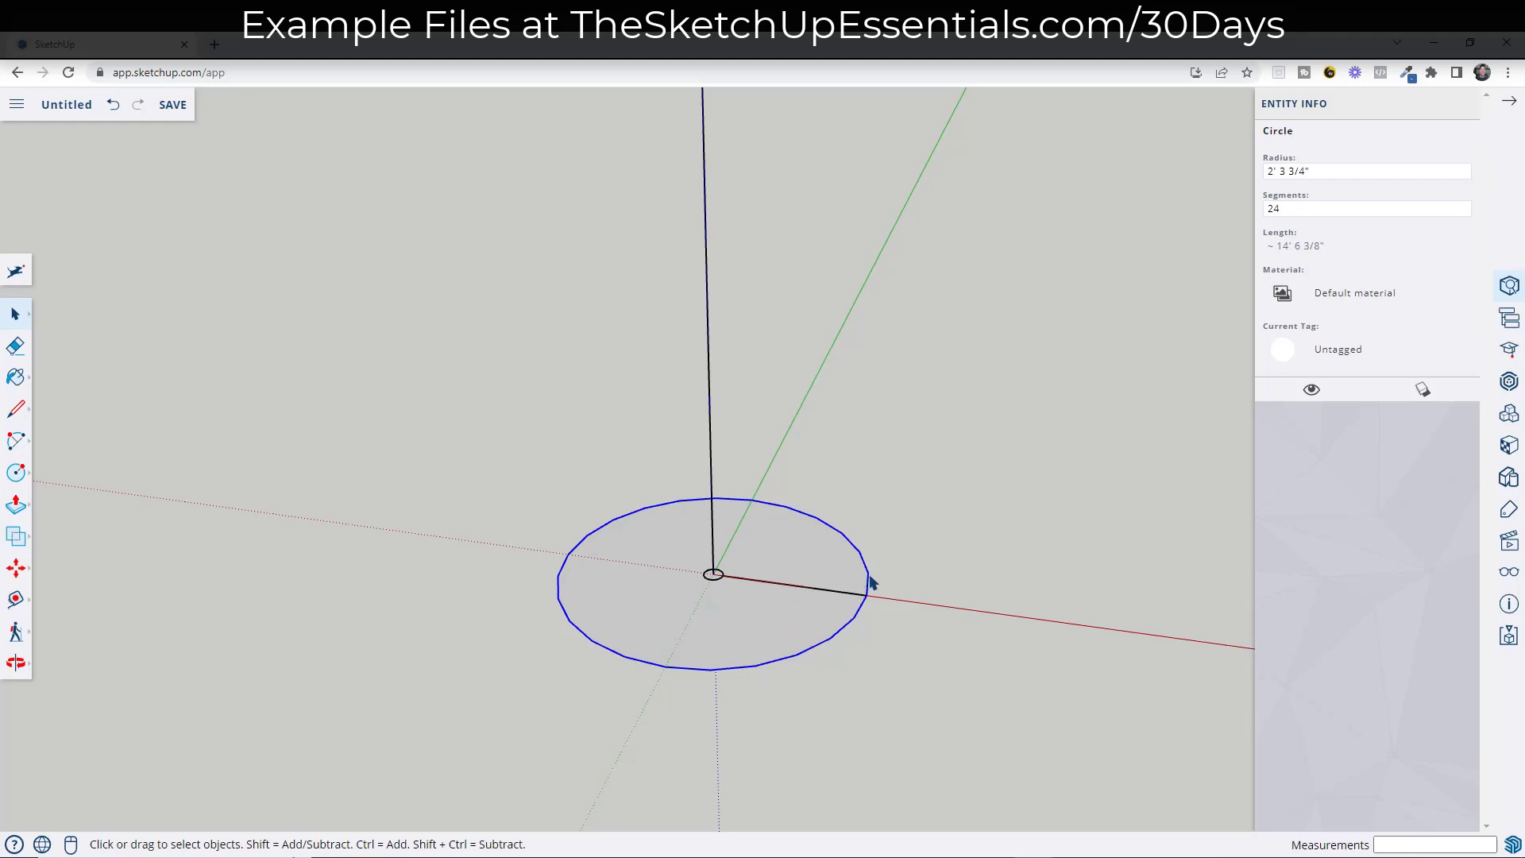
{"action": "left_click", "coordinate": [1332, 206]}
{"action": "key", "text": "Return"}
Draw a circle with a radius of about 3 inches around the small pole circle, centred on the origin
{"action": "scroll", "coordinate": [831, 632], "scroll_direction": "up", "scroll_amount": 2}
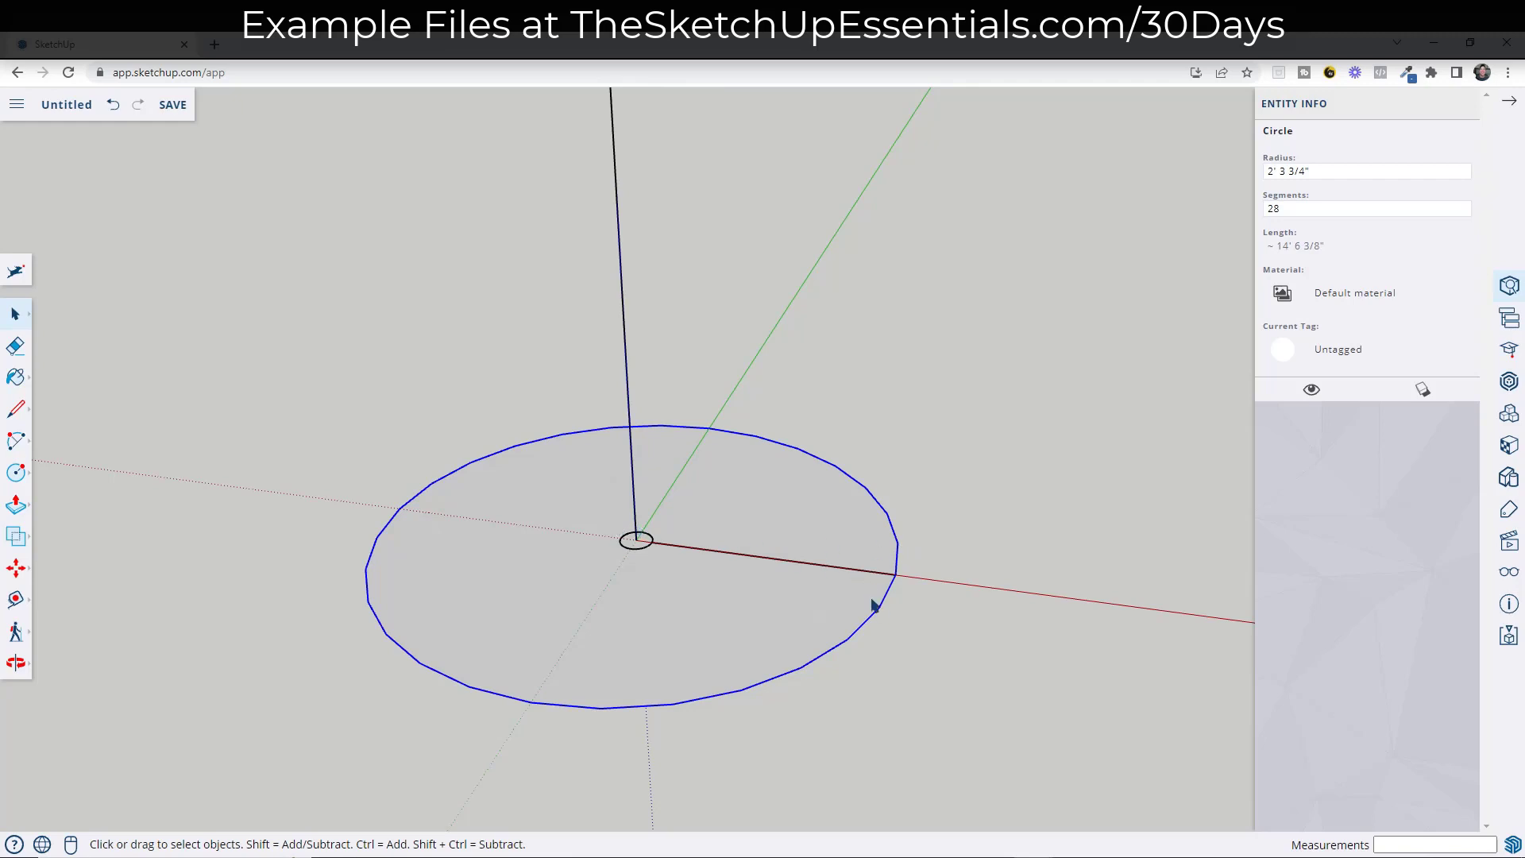
{"action": "scroll", "coordinate": [883, 601], "scroll_direction": "up", "scroll_amount": 2}
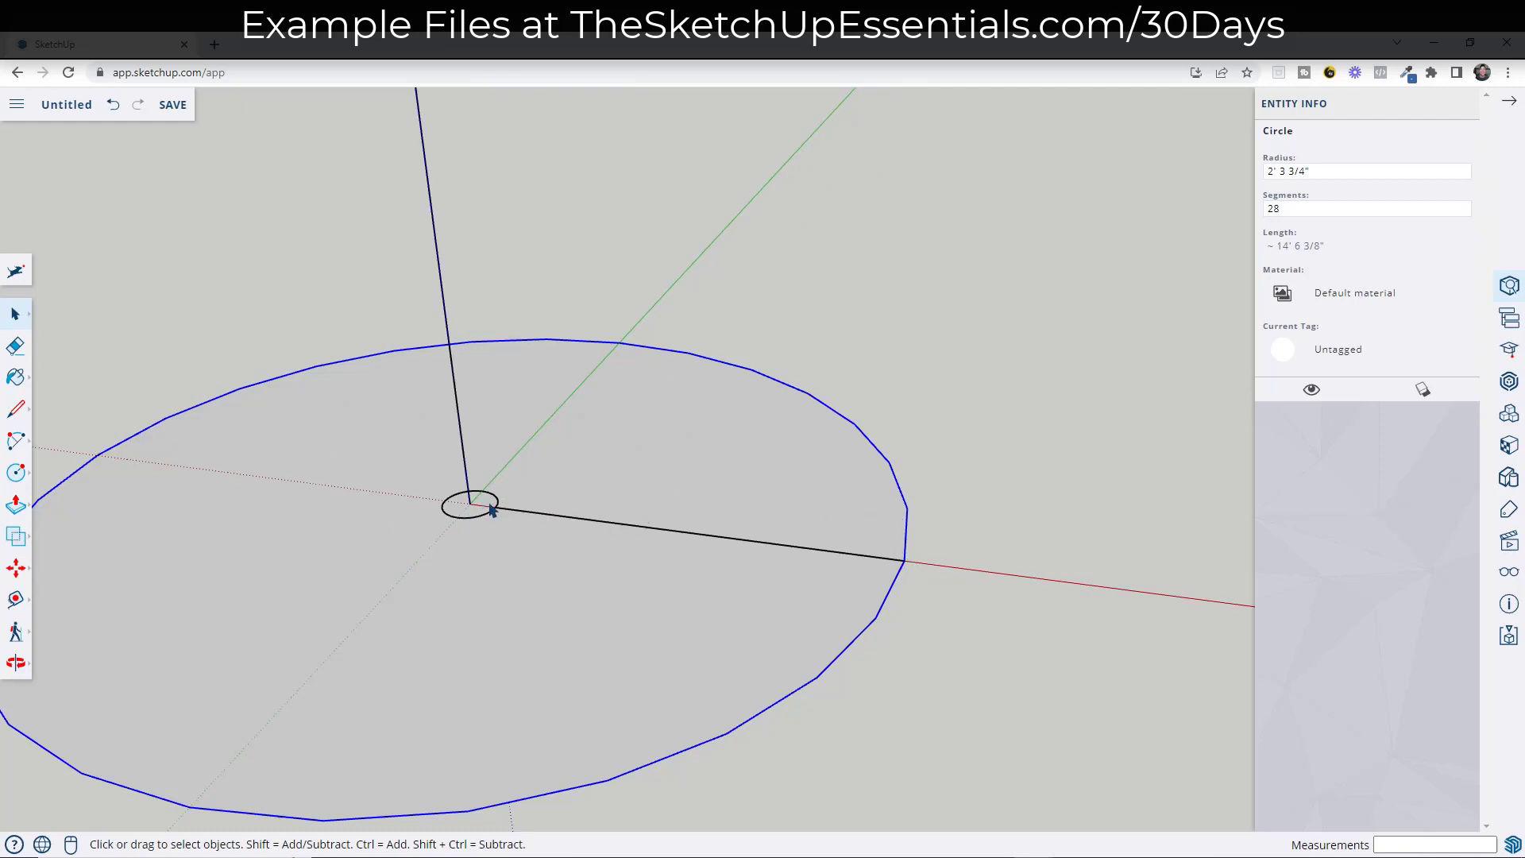
{"action": "key", "text": "c"}
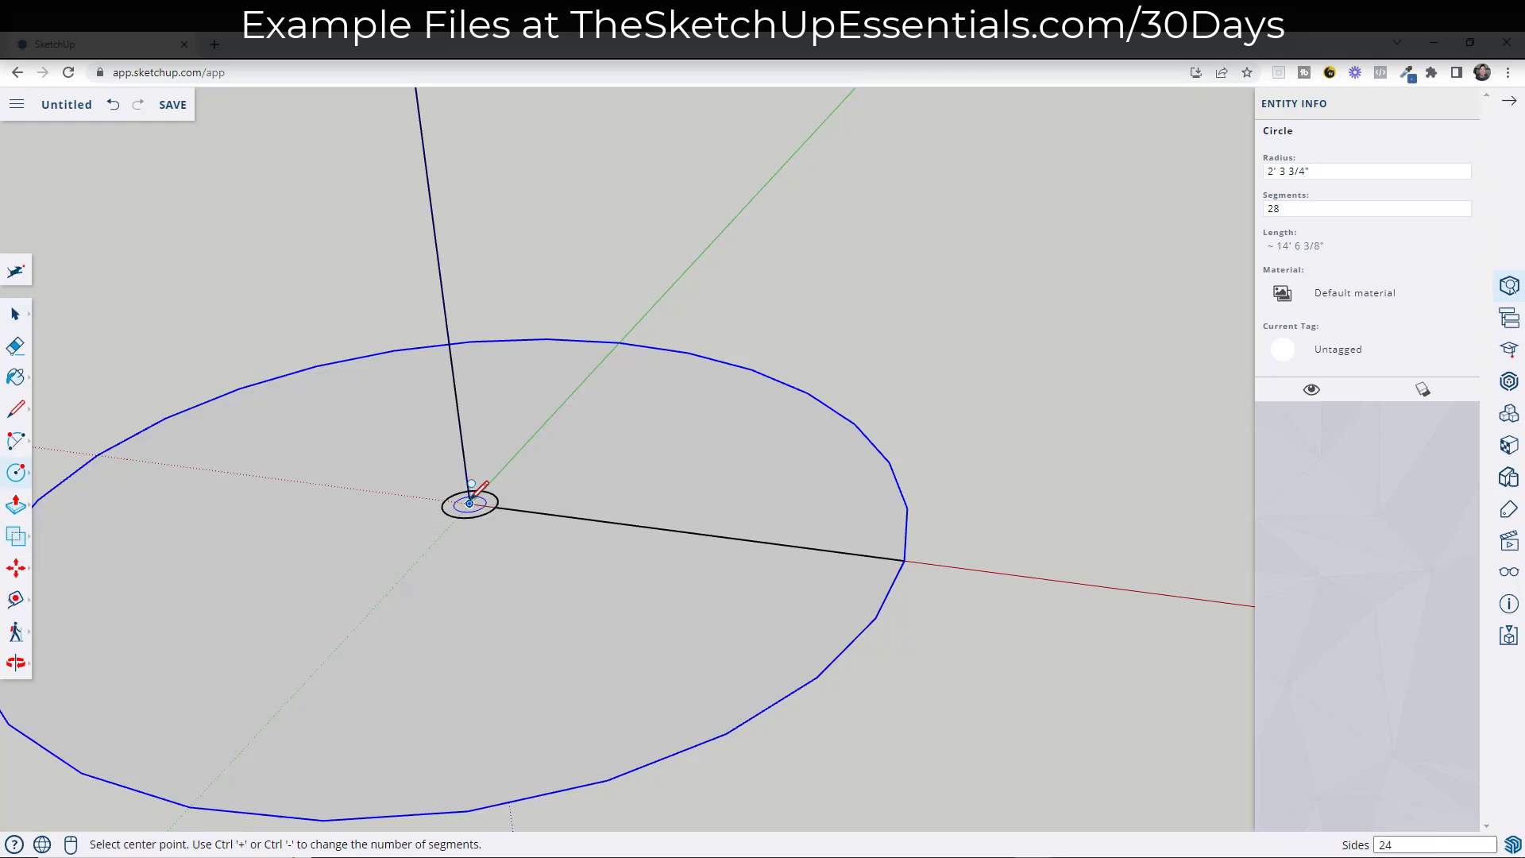
{"action": "left_click", "coordinate": [469, 503]}
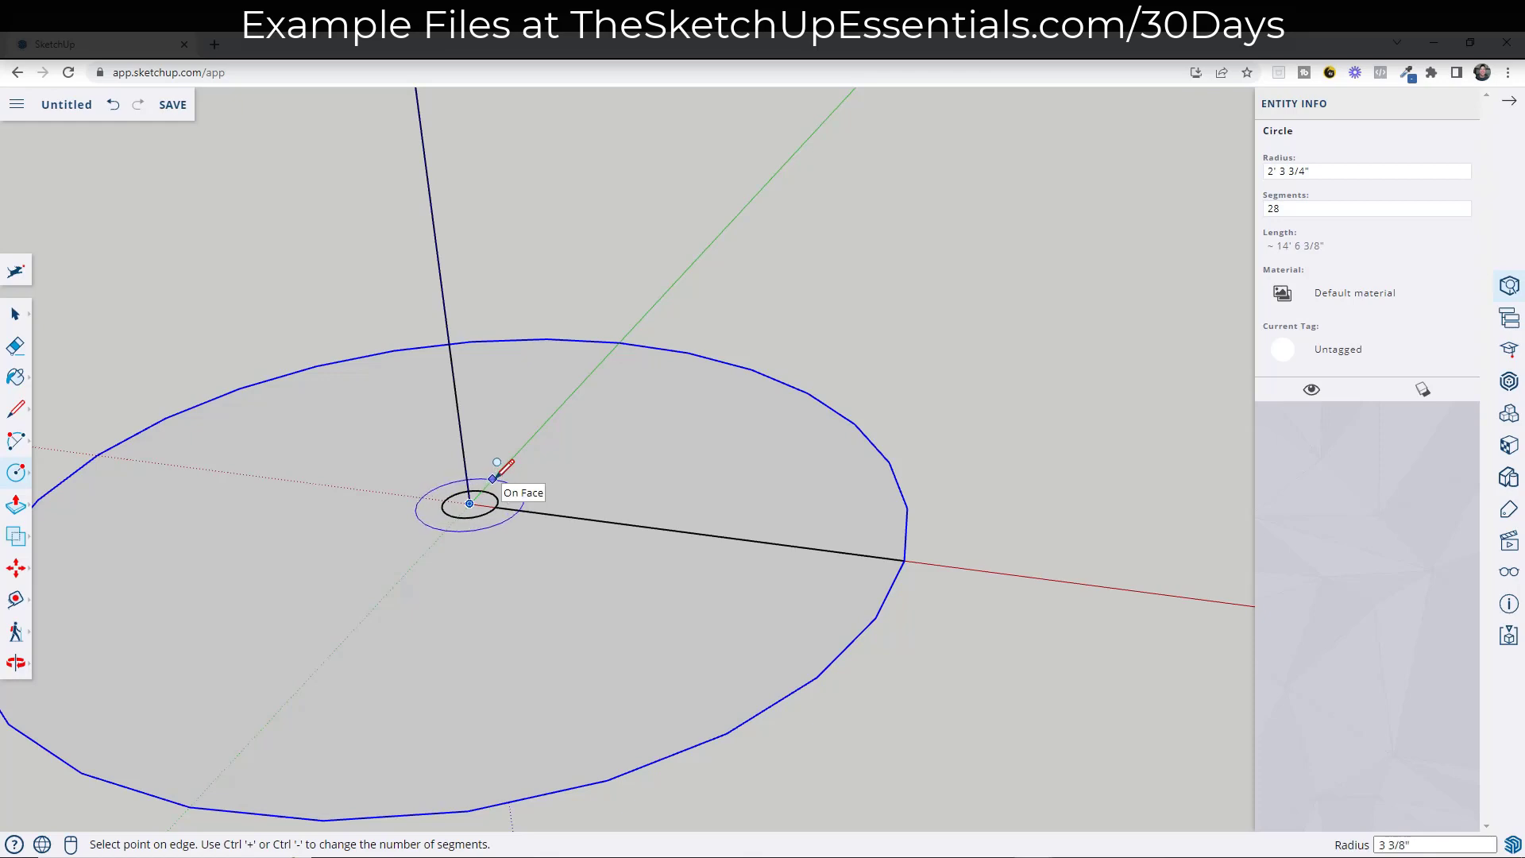
{"action": "left_click", "coordinate": [490, 481]}
{"action": "key", "text": "space"}
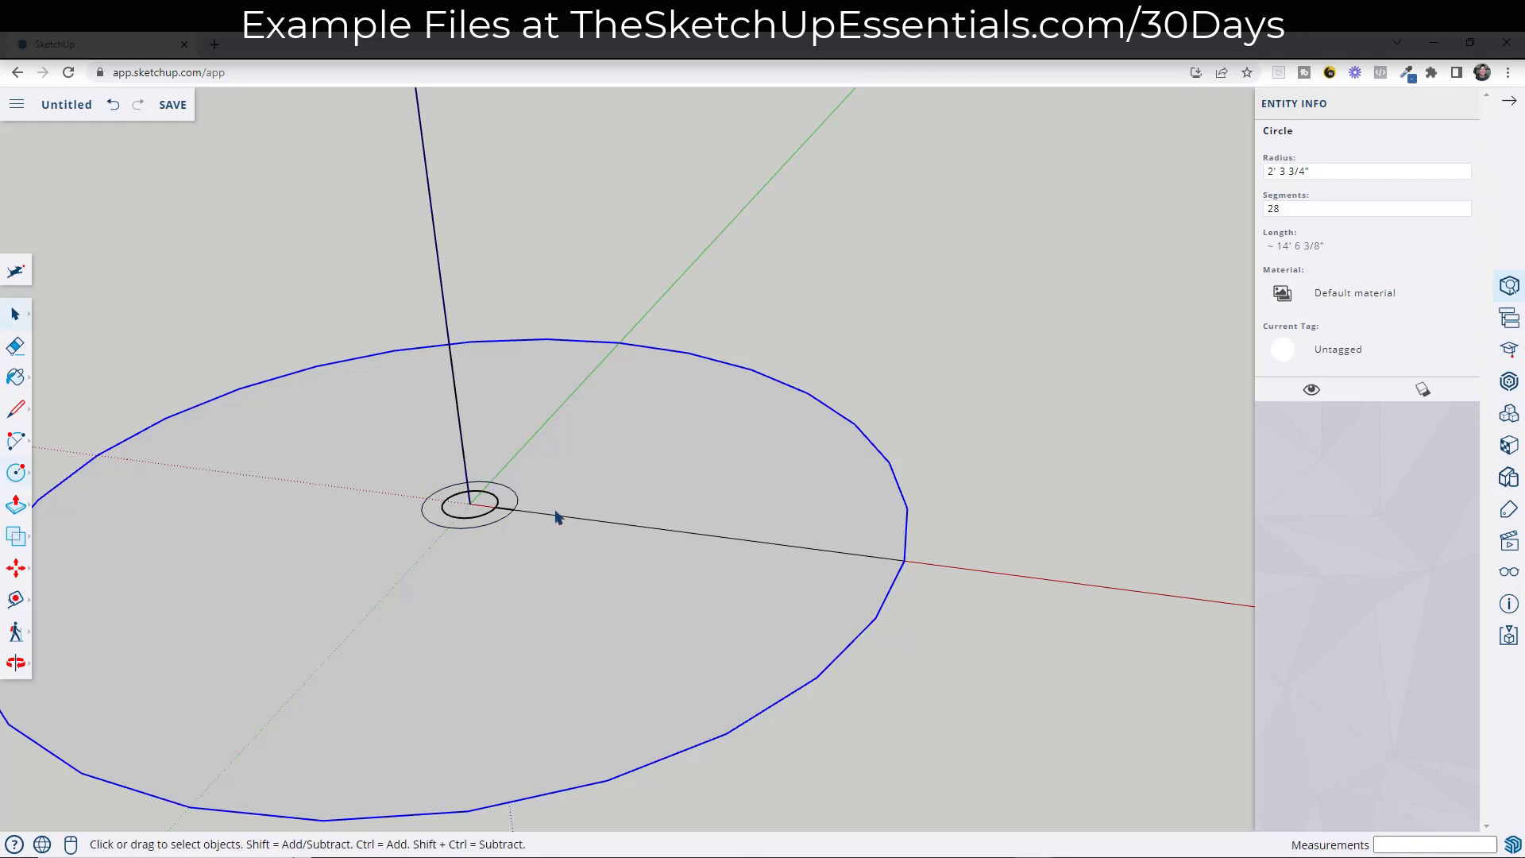
Draw a line from the middle circle's green-axis point to the outer circle's first vertex on that side of the red axis
{"action": "middle_click_drag", "start_coordinate": [606, 527], "coordinate": [673, 639]}
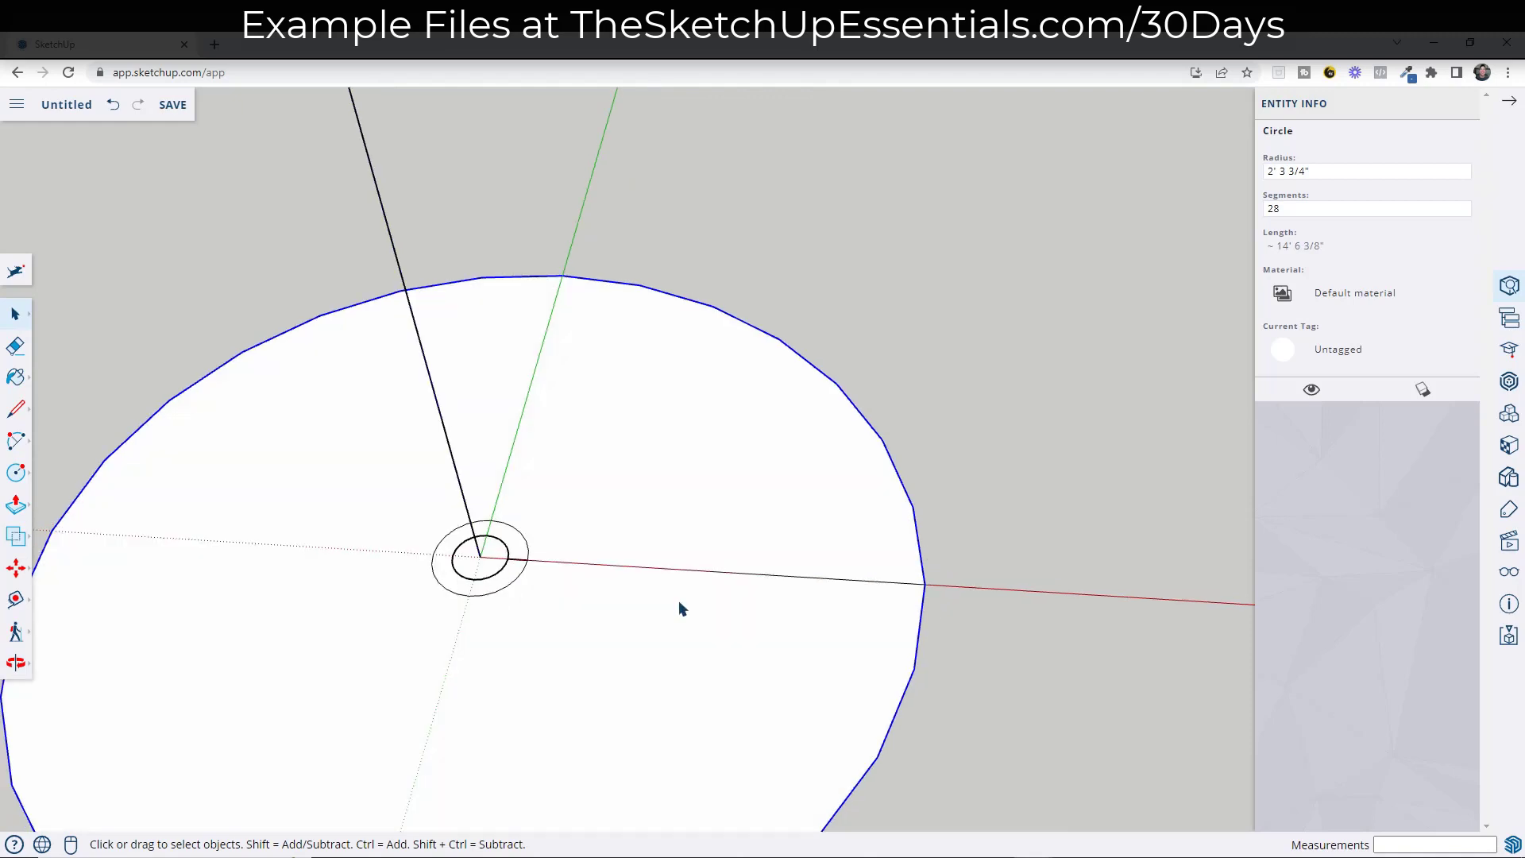
{"action": "middle_click_drag", "start_coordinate": [680, 606], "coordinate": [681, 608]}
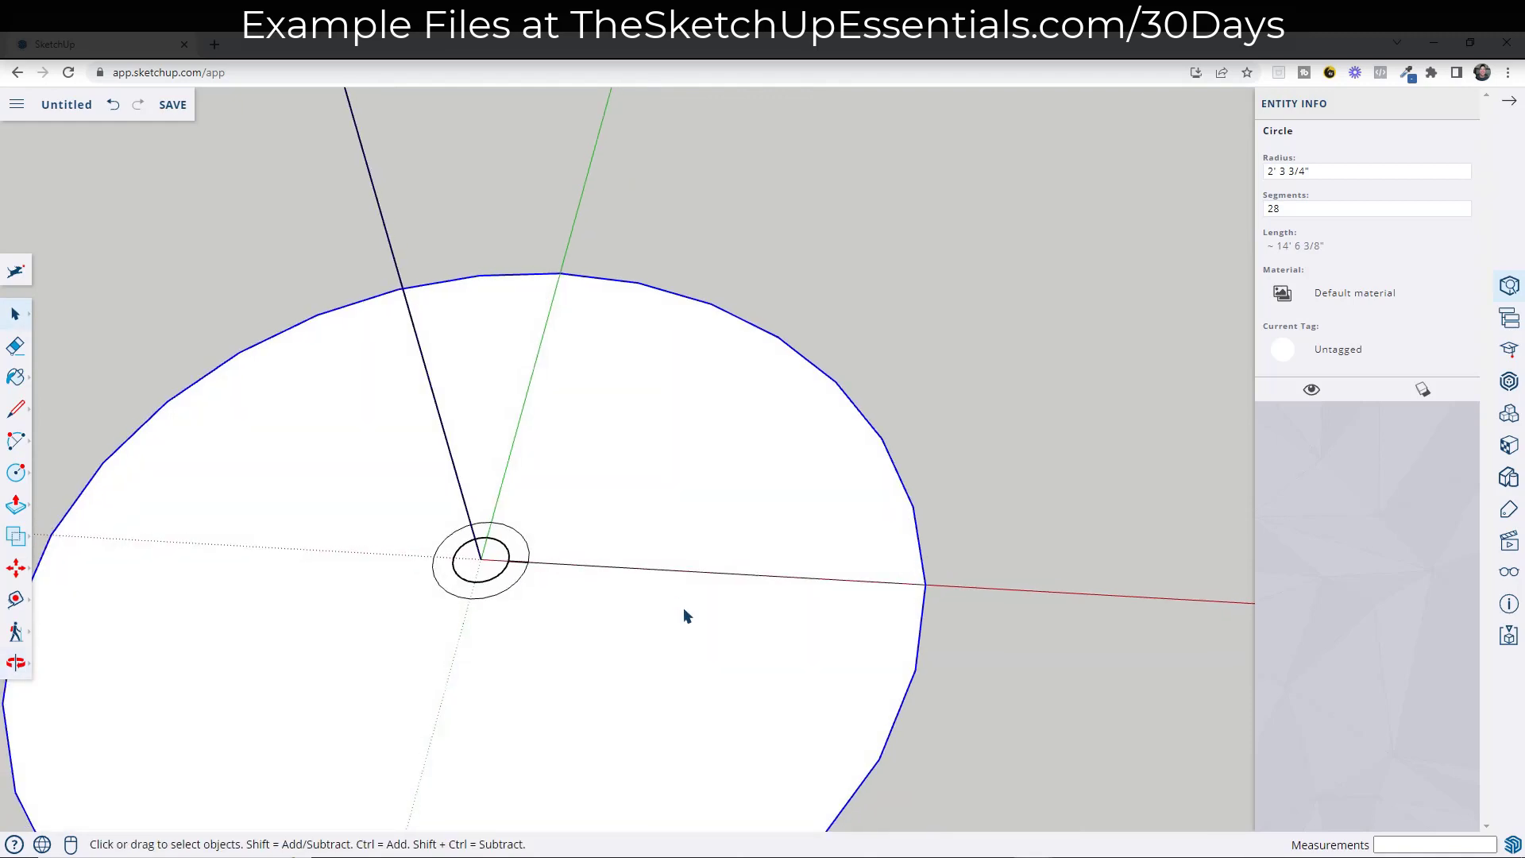
{"action": "key", "text": "l"}
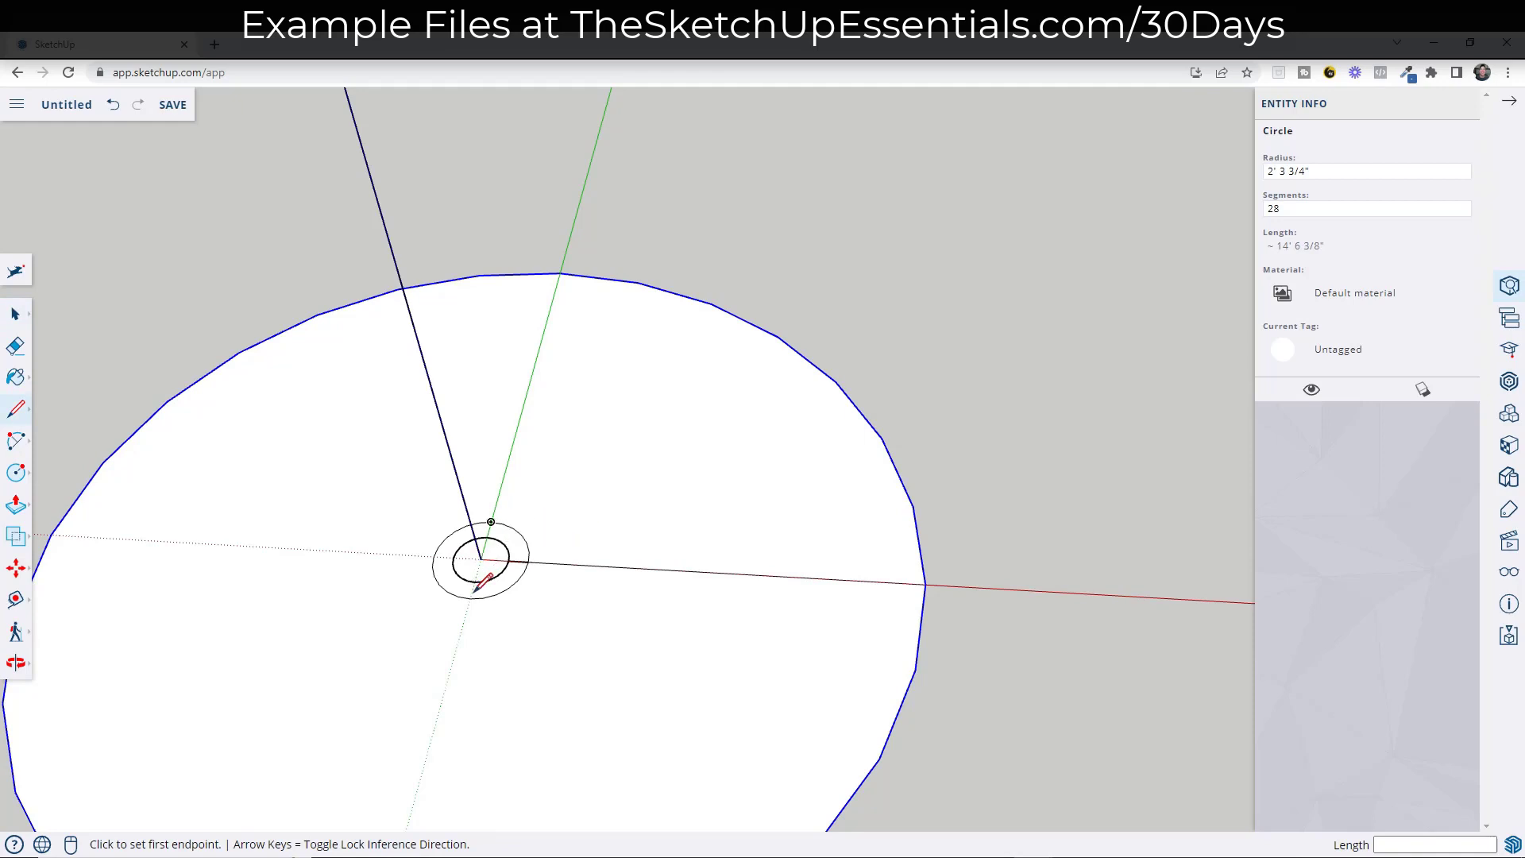
{"action": "left_click", "coordinate": [491, 521]}
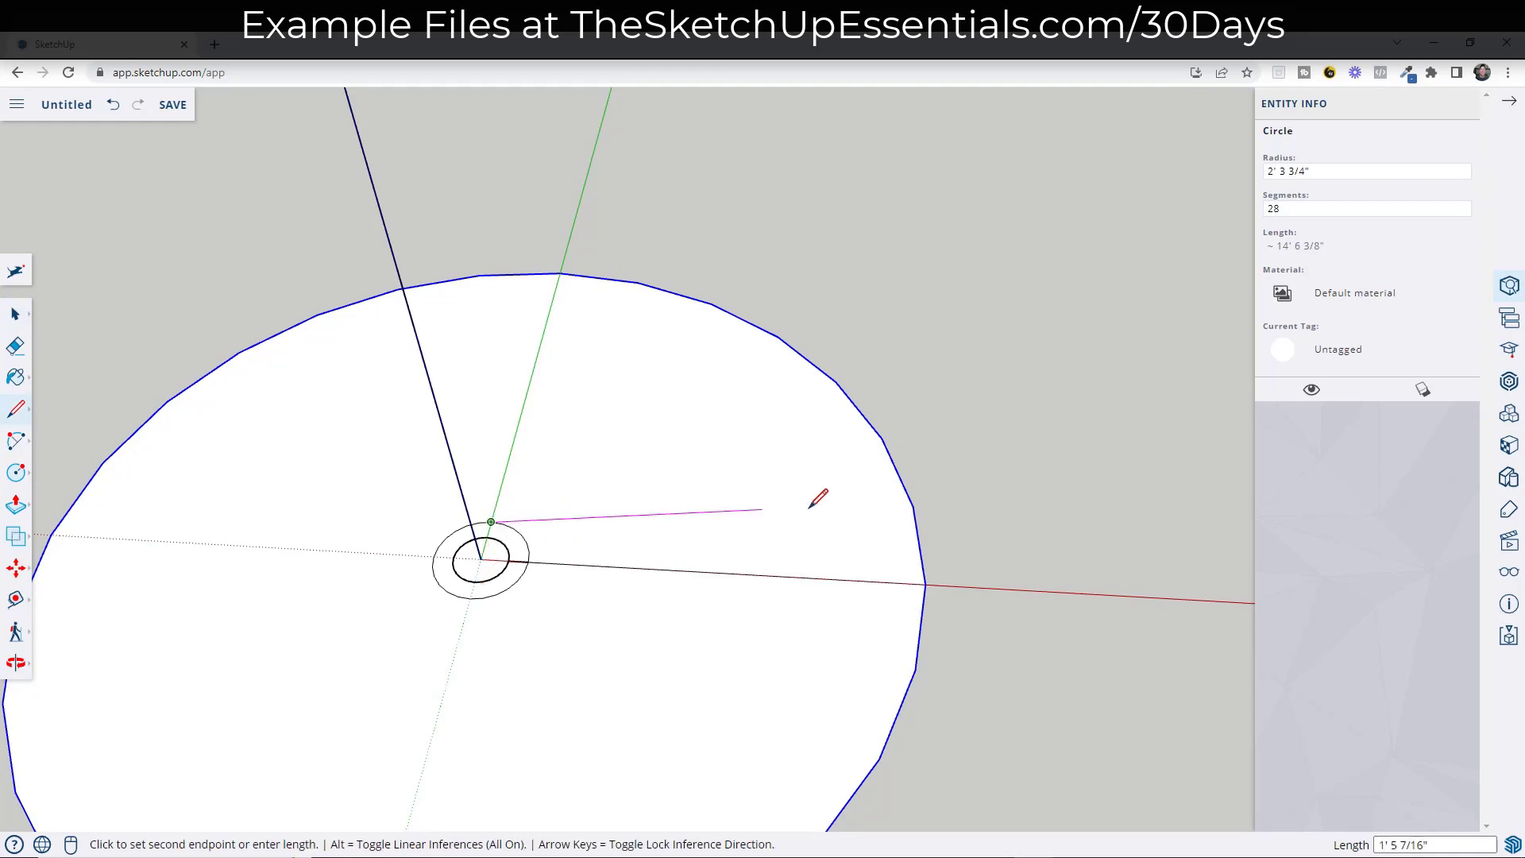
{"action": "left_click", "coordinate": [914, 506]}
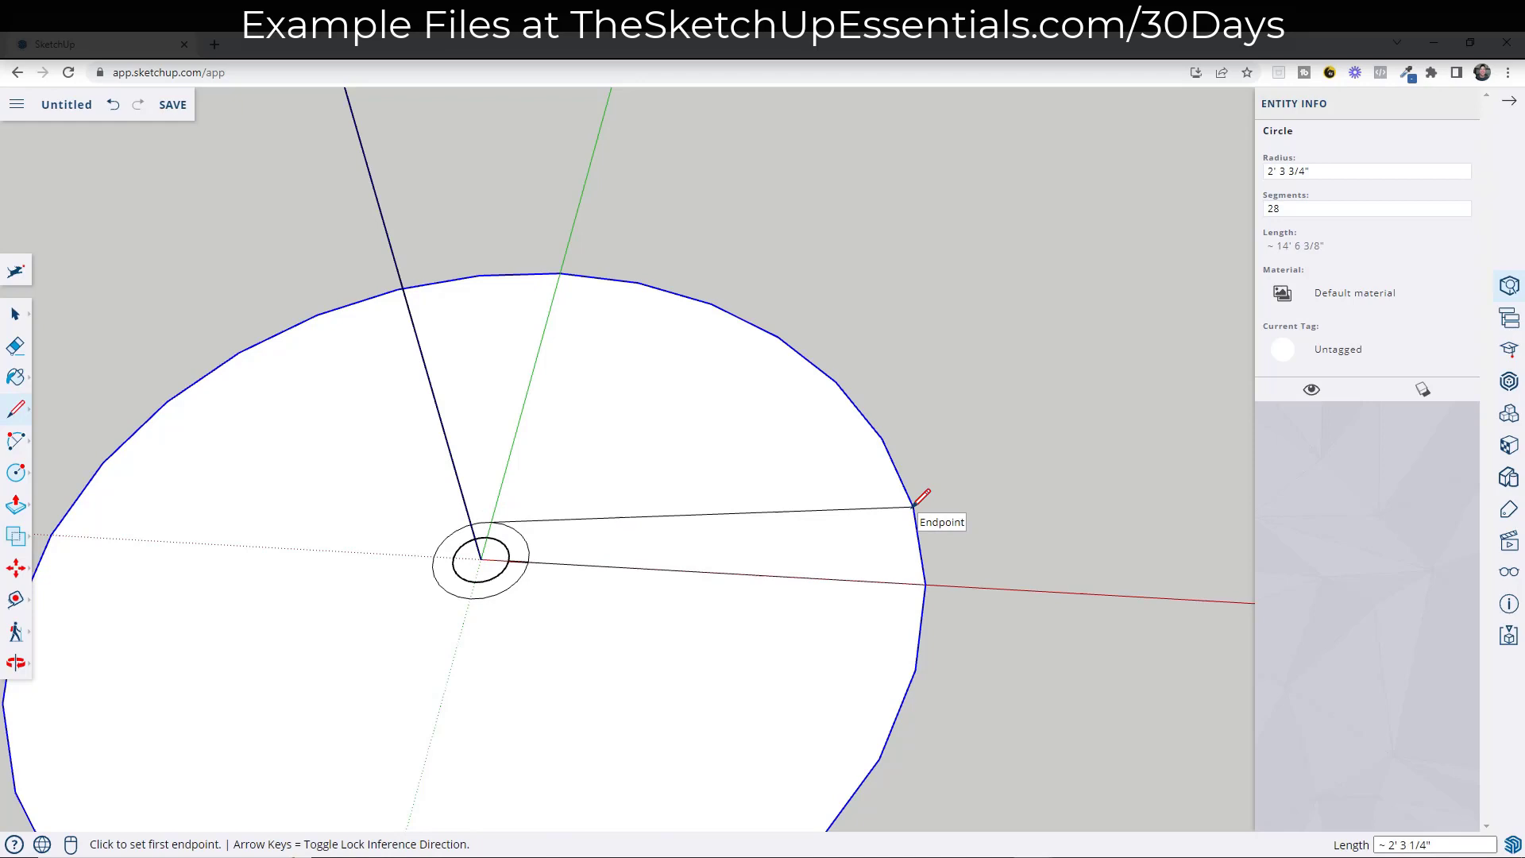
{"action": "left_click", "coordinate": [470, 597]}
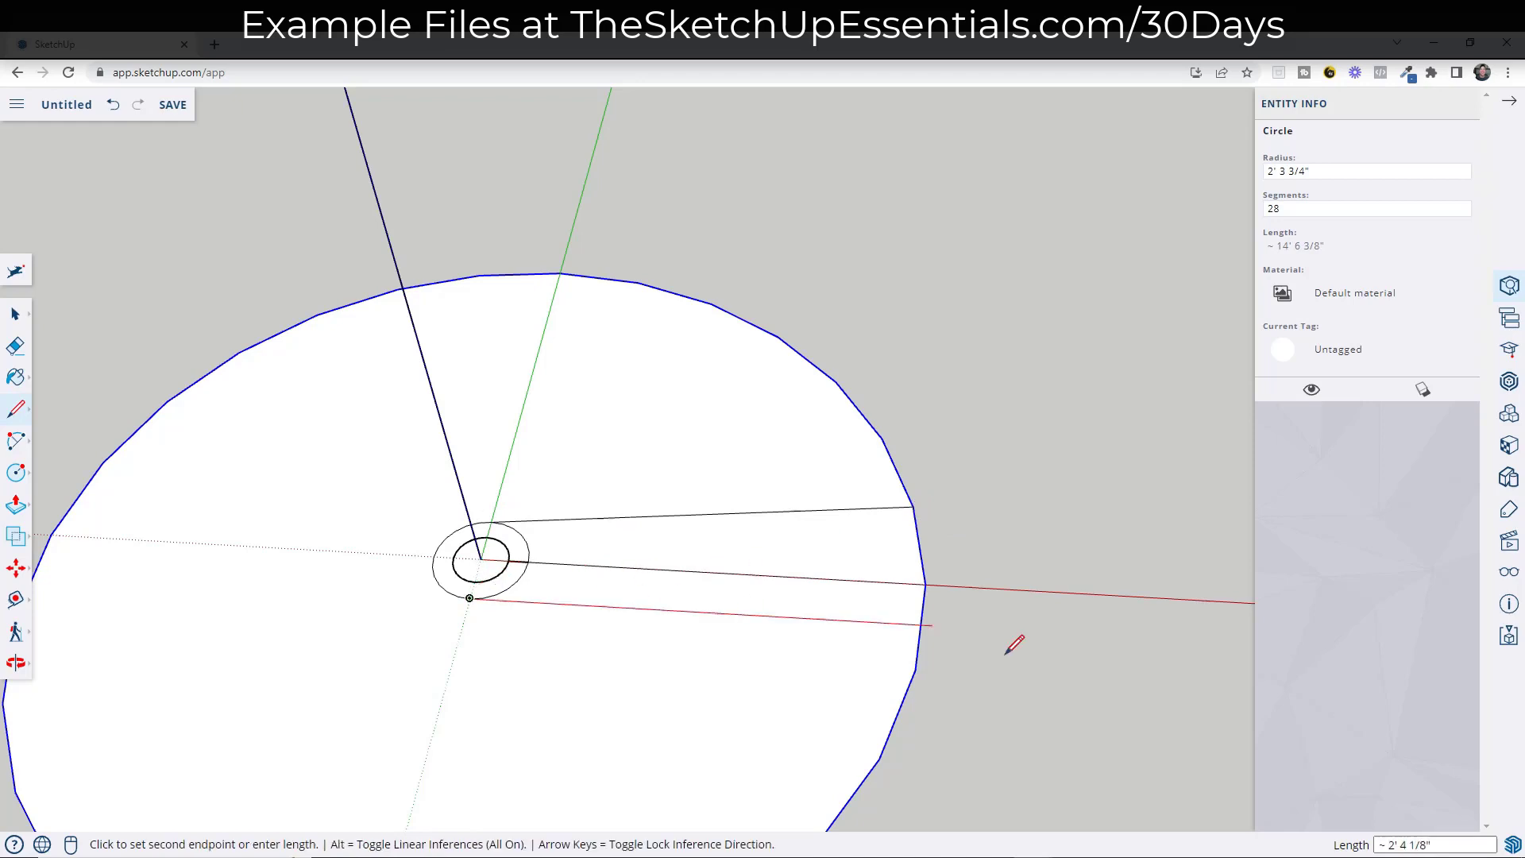
{"action": "left_click", "coordinate": [923, 669]}
{"action": "key", "text": "ctrl+z"}
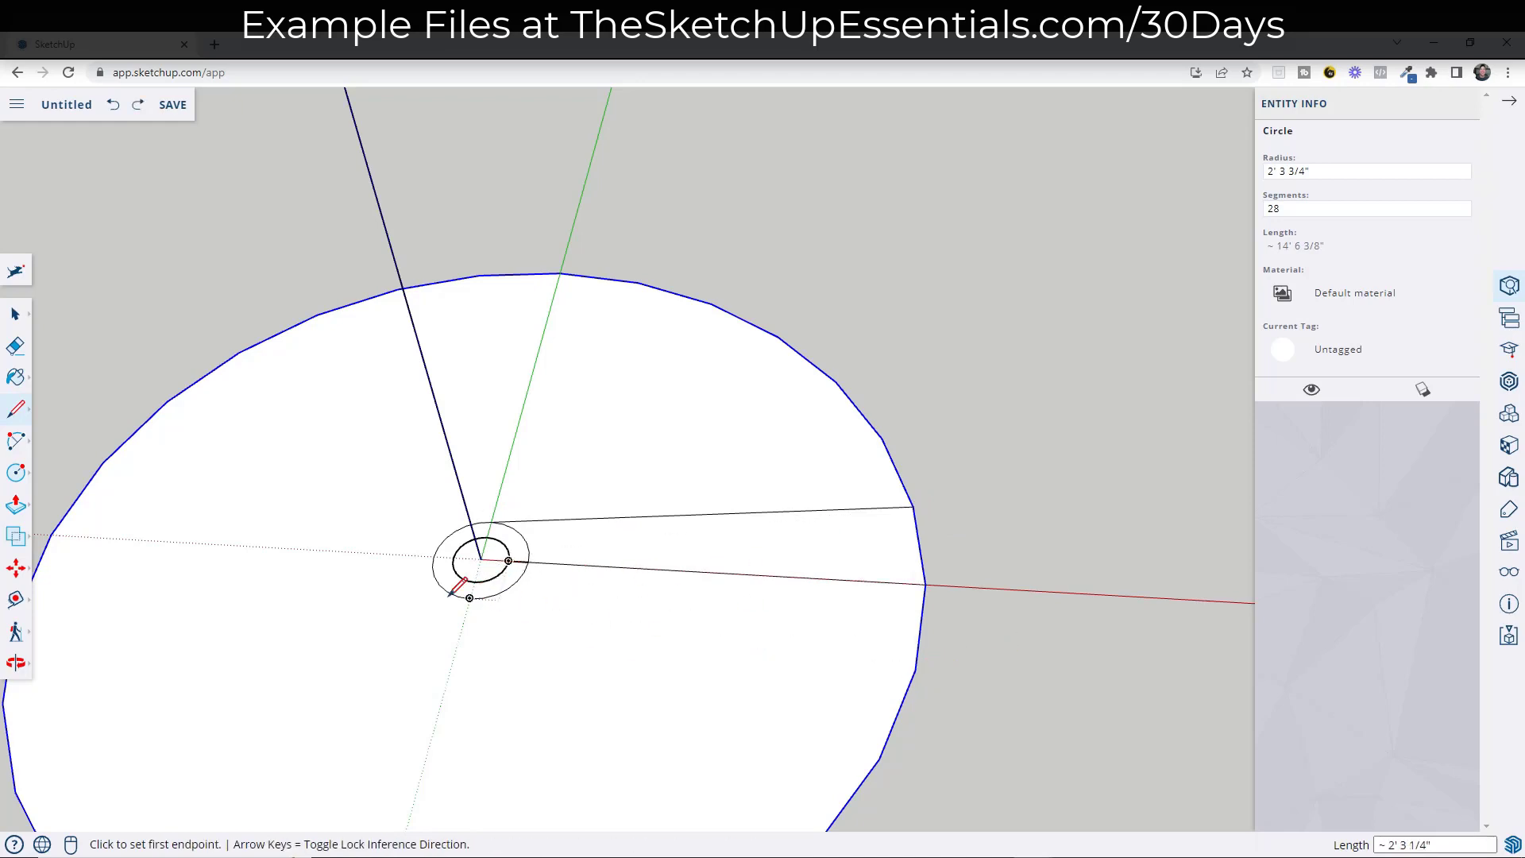
Draw the matching line from the middle circle's opposite green-axis point to the outer circle's first vertex on the other side of the red axis
{"action": "left_click", "coordinate": [469, 597]}
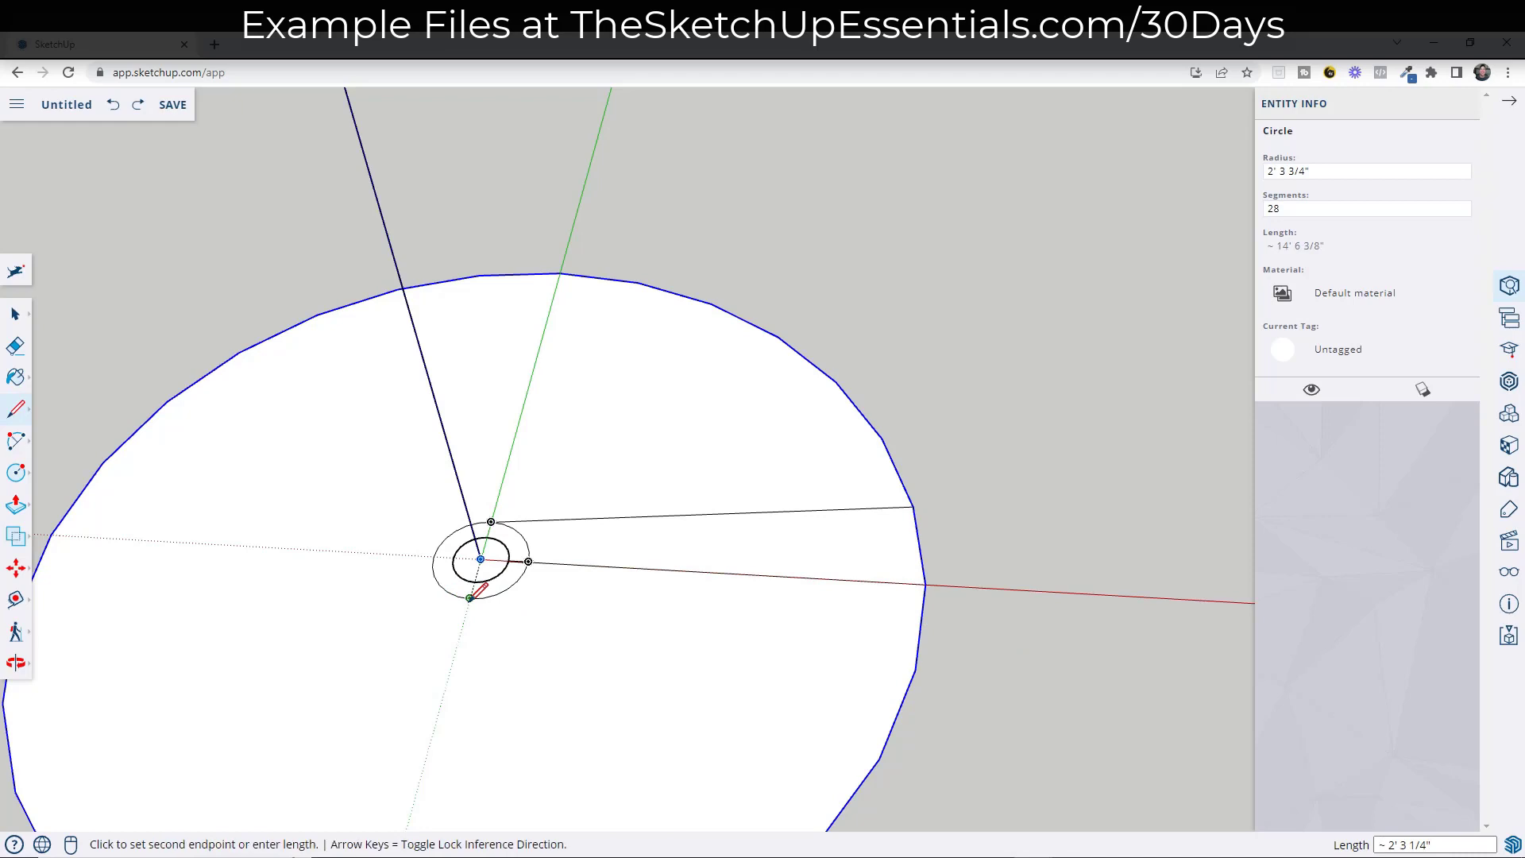
{"action": "left_click", "coordinate": [915, 669]}
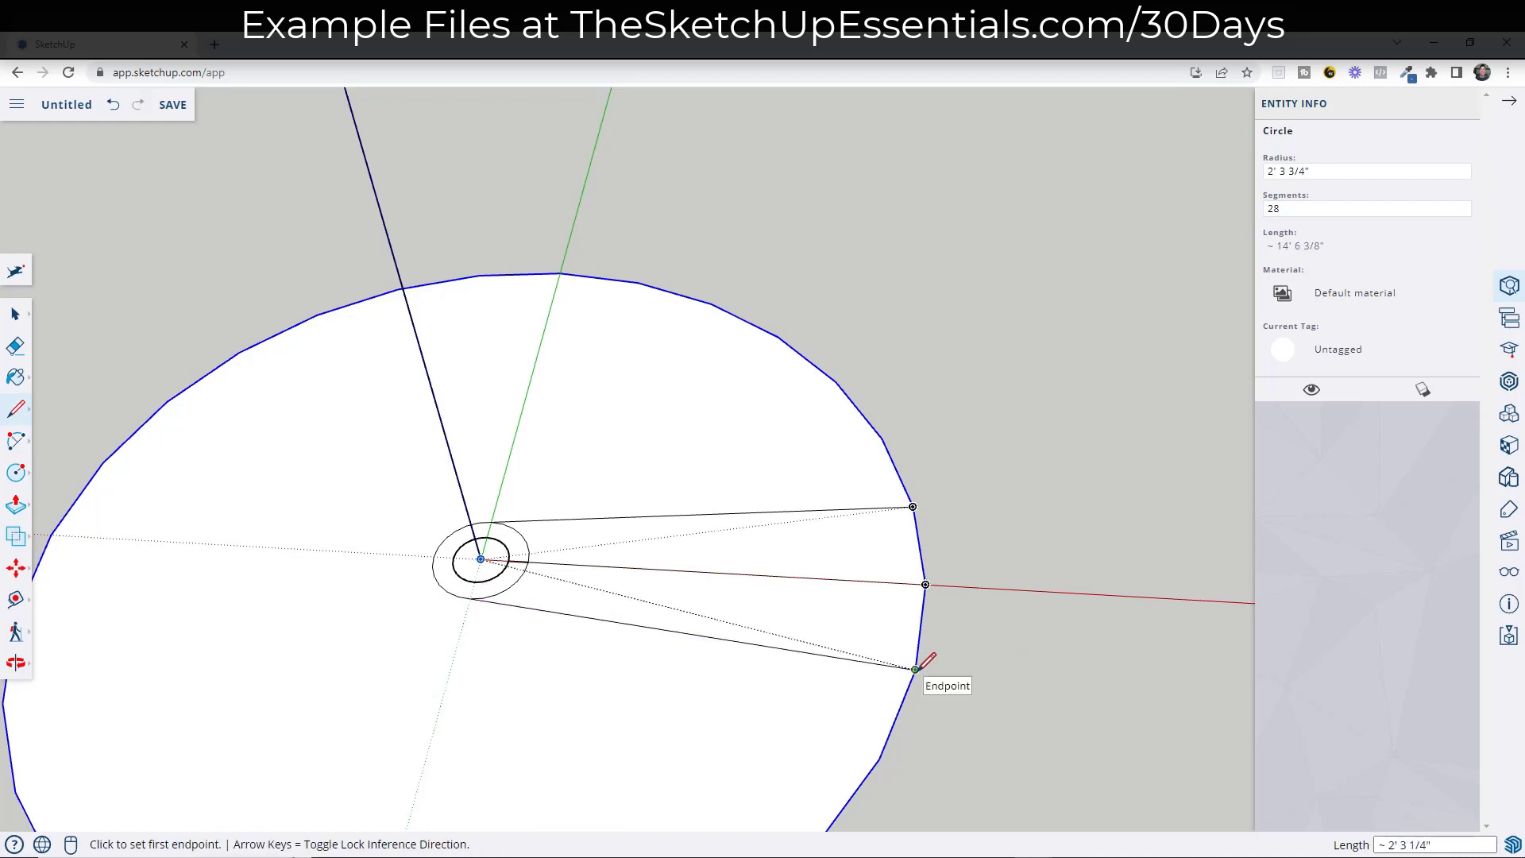
{"action": "key", "text": "space"}
Erase the red-axis line inside the wedge and the rest of the large circle, keeping only the tapered tread shape
{"action": "mouse_move", "coordinate": [997, 694]}
{"action": "middle_mouse_down"}
{"action": "mouse_move", "coordinate": [796, 543]}
{"action": "mouse_move", "coordinate": [528, 475]}
{"action": "middle_mouse_up"}
{"action": "left_click", "coordinate": [681, 554]}
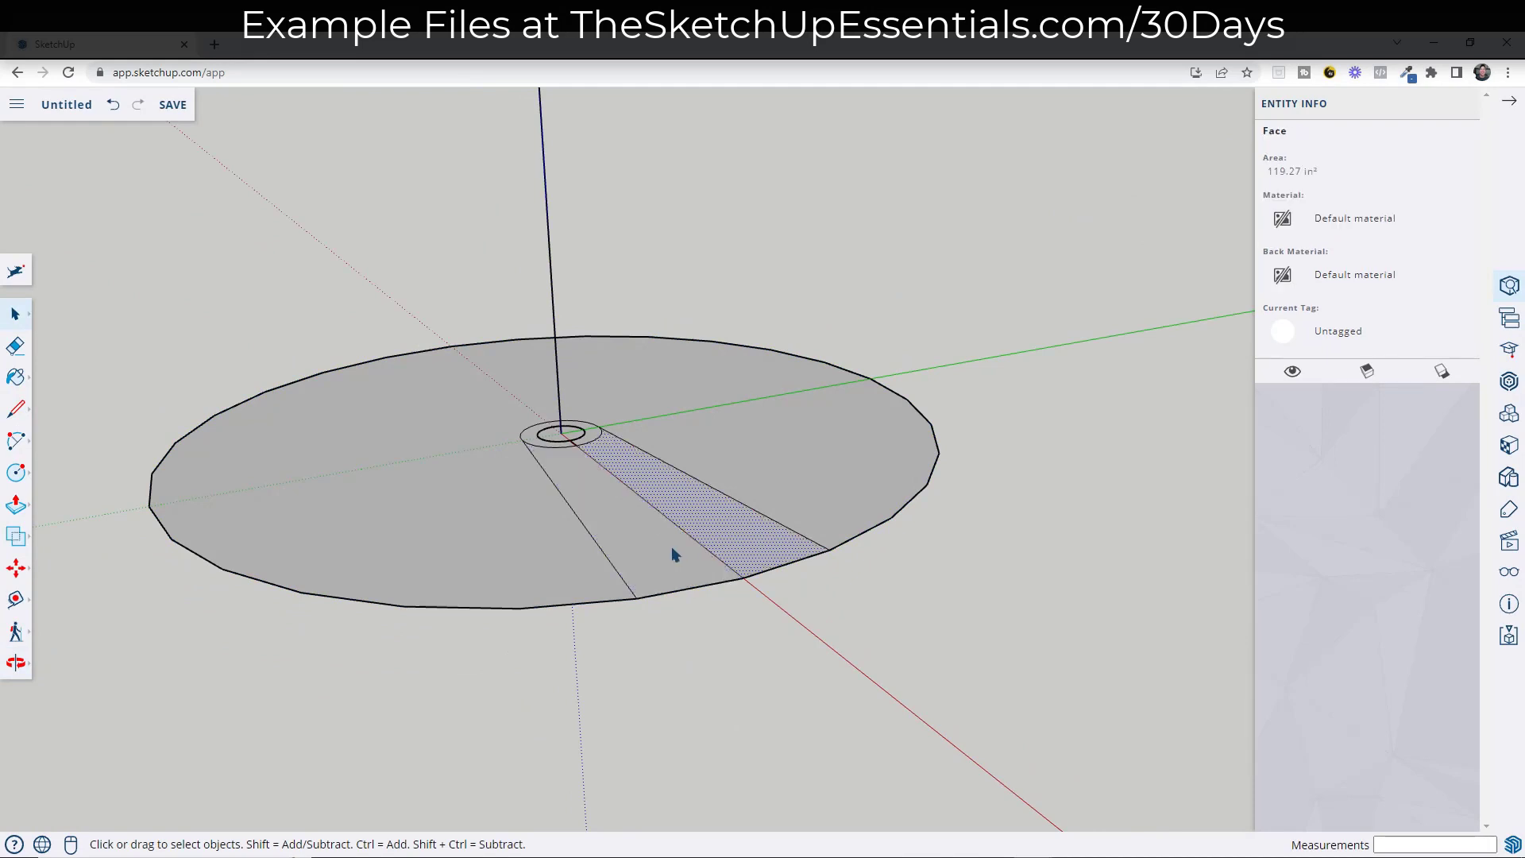
{"action": "key", "text": "e"}
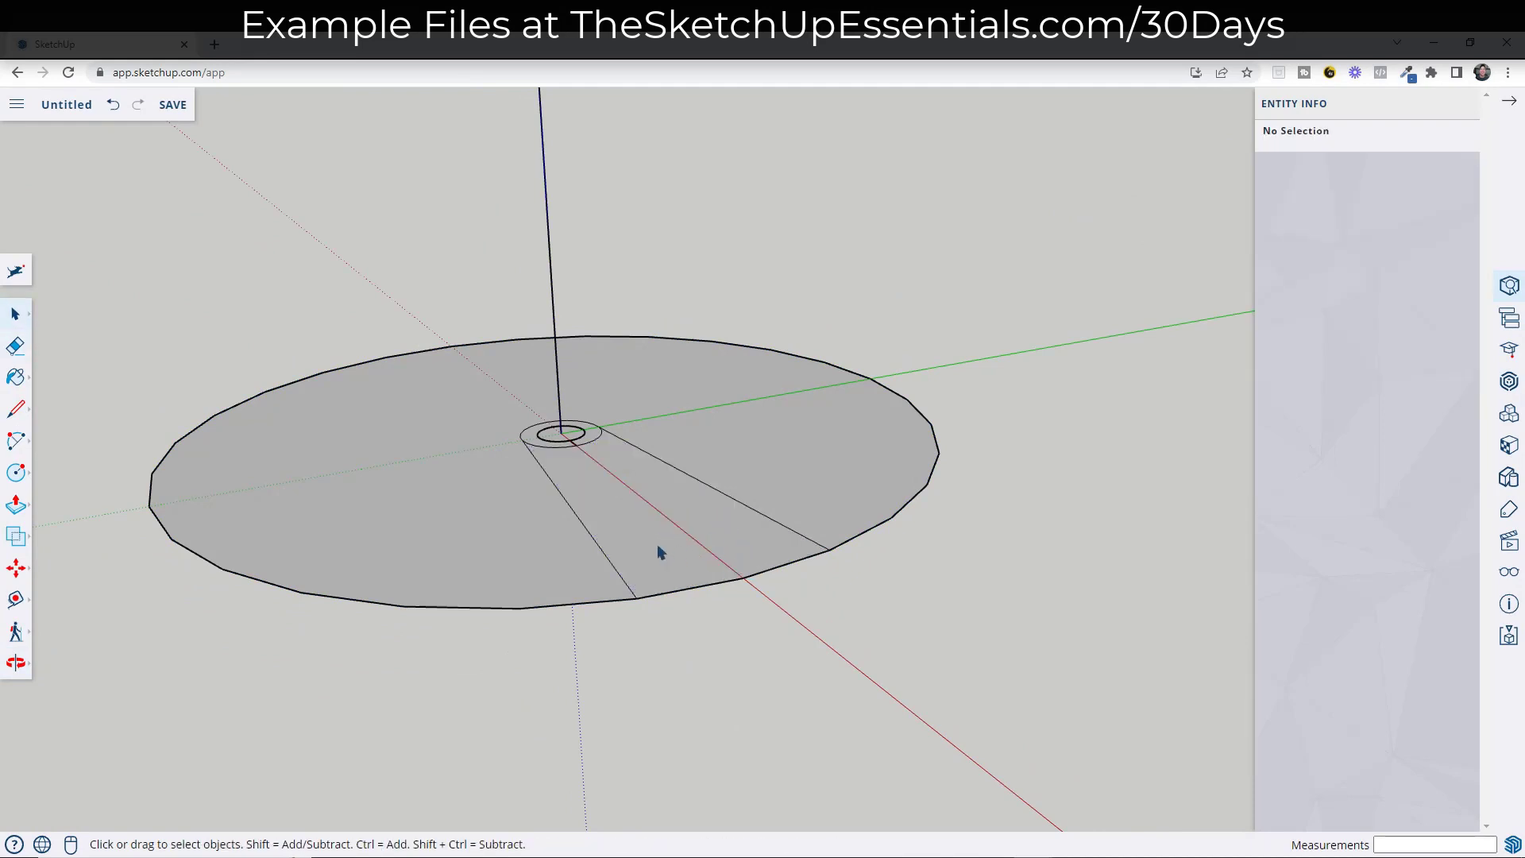
{"action": "left_click", "coordinate": [569, 603]}
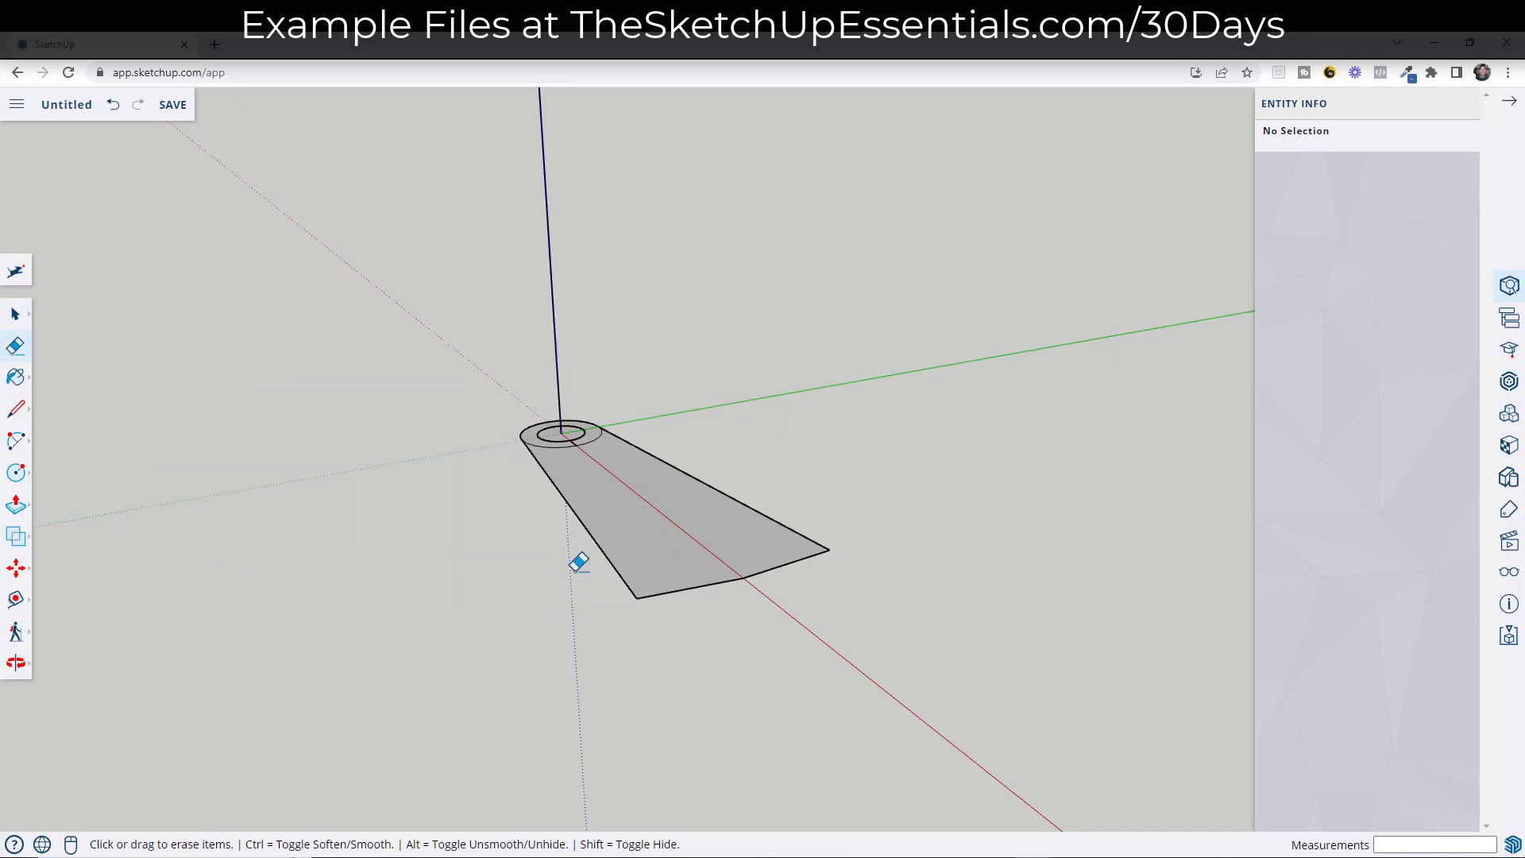
{"action": "mouse_move", "coordinate": [579, 561]}
{"action": "middle_mouse_down"}
{"action": "mouse_move", "coordinate": [690, 605]}
{"action": "mouse_move", "coordinate": [929, 565]}
{"action": "mouse_move", "coordinate": [1025, 596]}
{"action": "mouse_move", "coordinate": [827, 608]}
{"action": "middle_mouse_up"}
{"action": "key", "text": "space"}
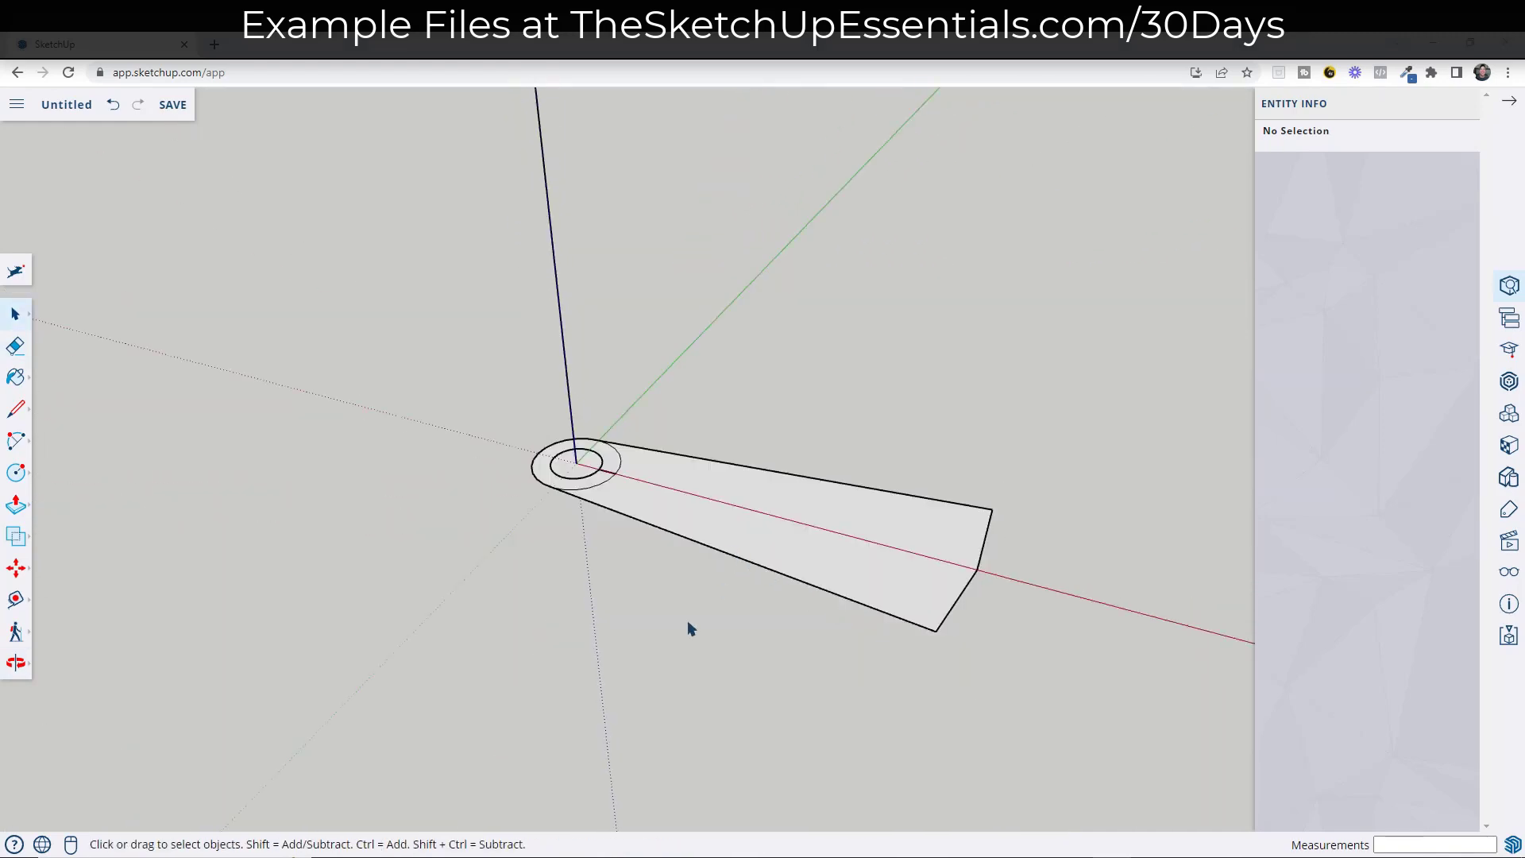
{"action": "key", "text": "l"}
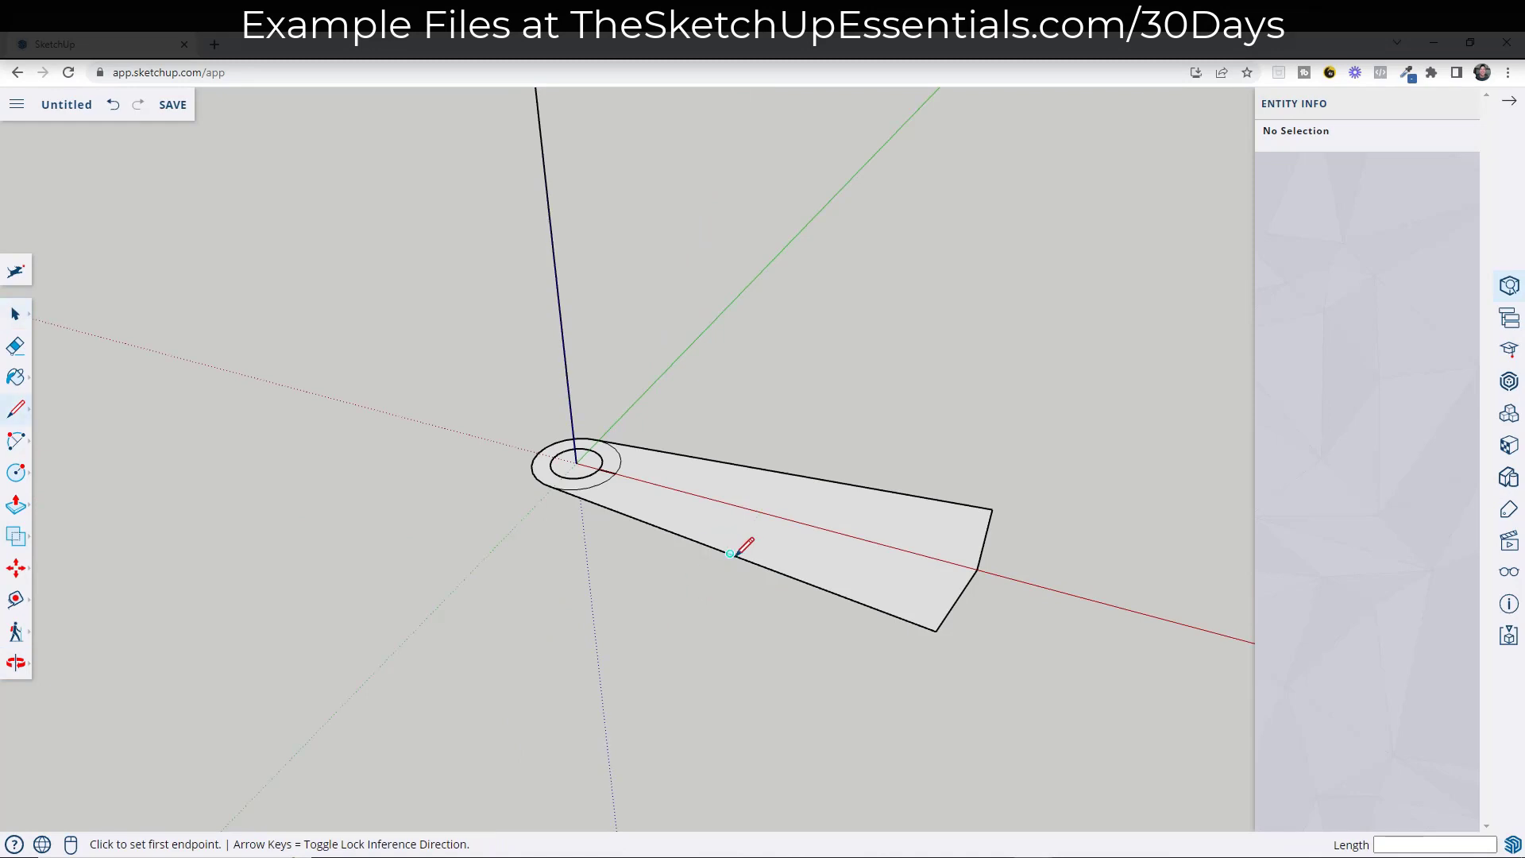
{"action": "left_click", "coordinate": [730, 553]}
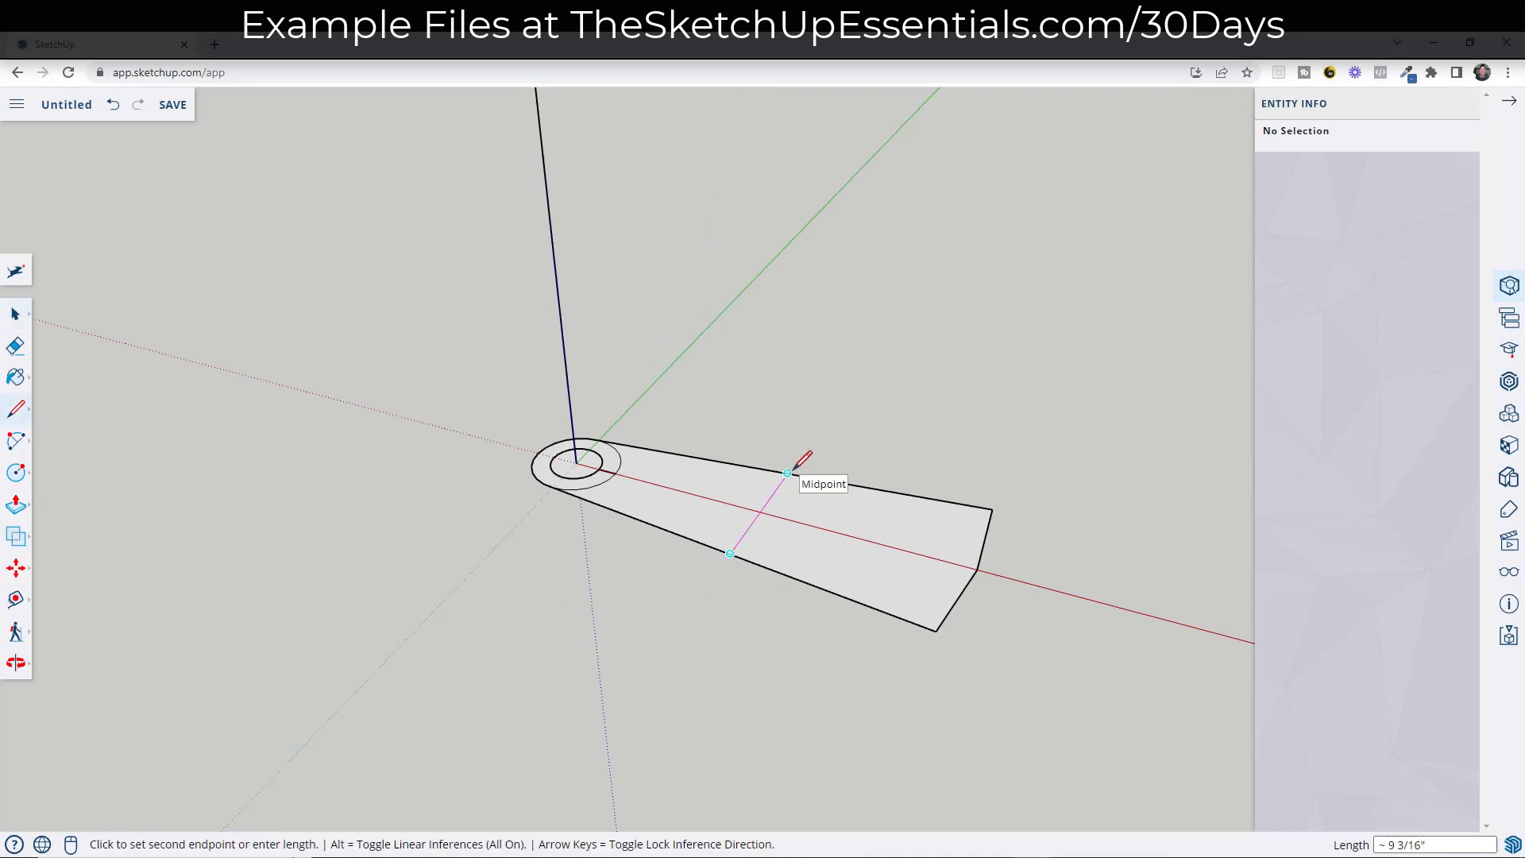
{"action": "key", "text": "space"}
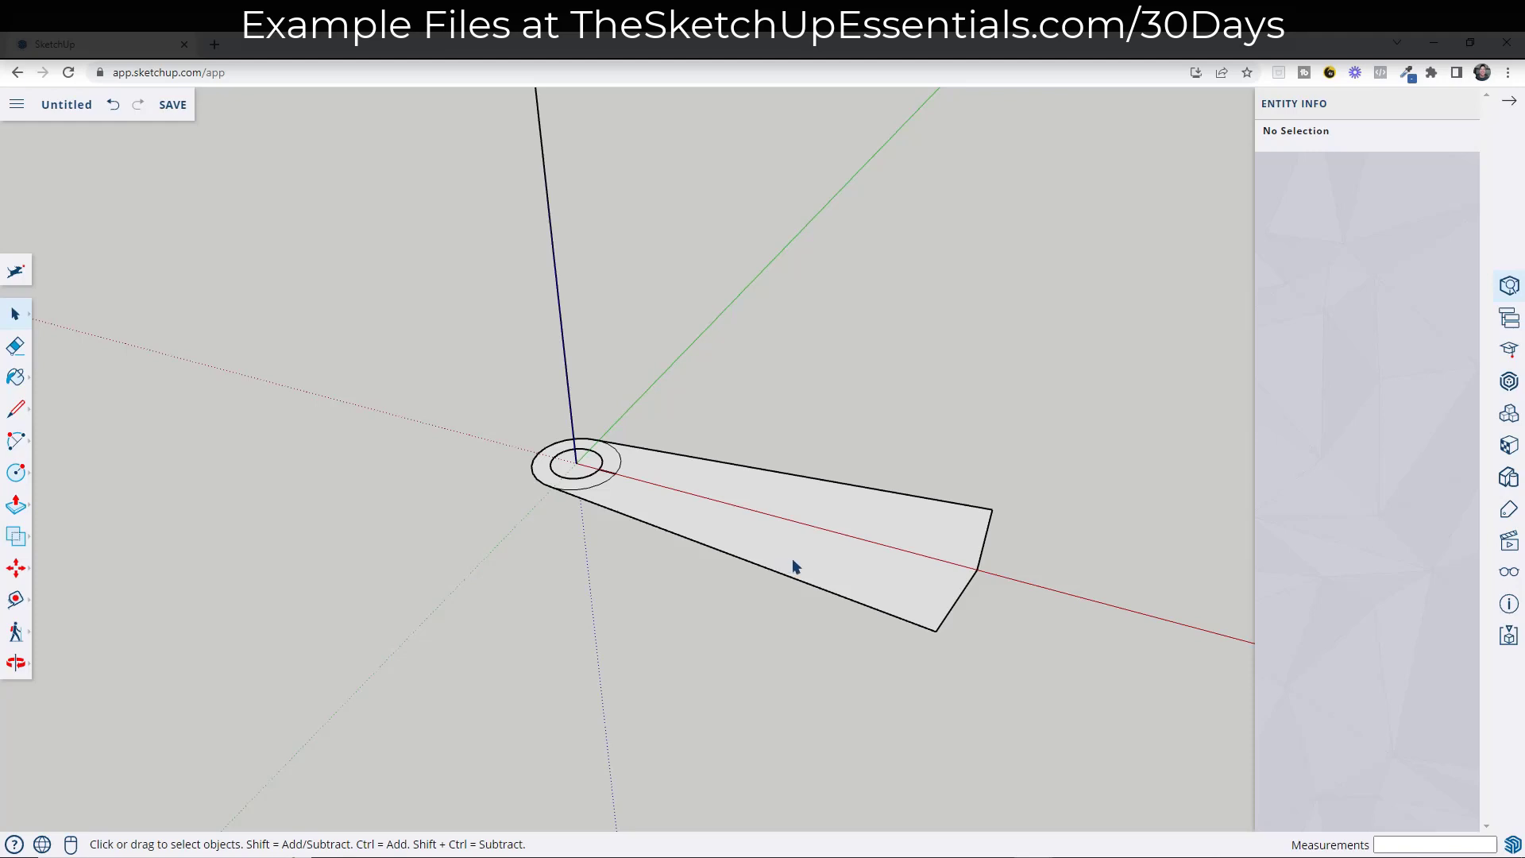
Erase the leftover short line between the pole circle and the middle circle
{"action": "scroll", "coordinate": [552, 480], "scroll_direction": "up", "scroll_amount": 5}
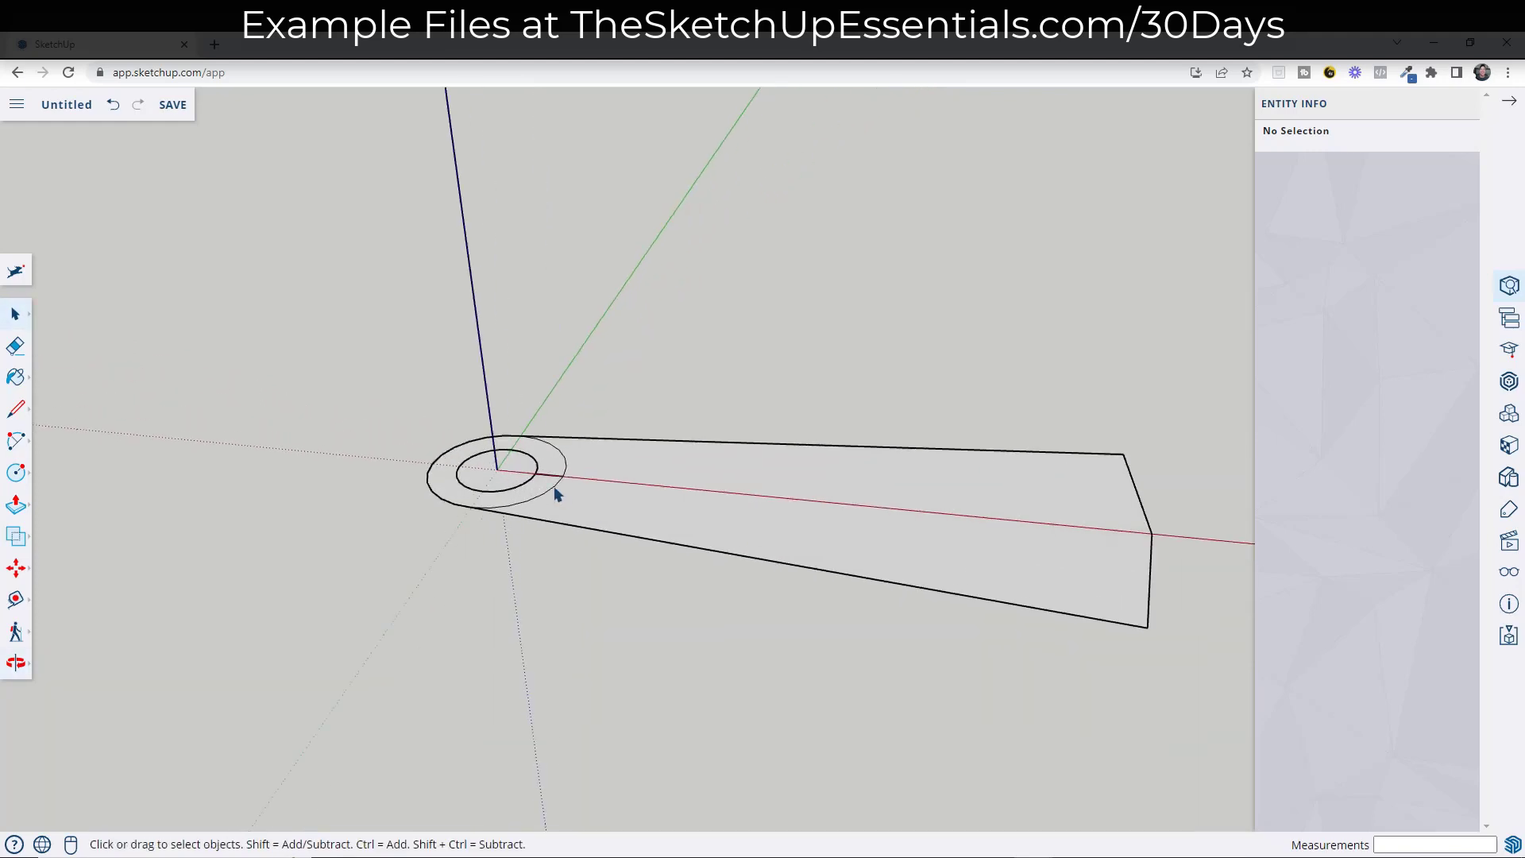
{"action": "key", "text": "e"}
{"action": "key", "text": "space"}
{"action": "scroll", "coordinate": [560, 527], "scroll_direction": "down", "scroll_amount": 3}
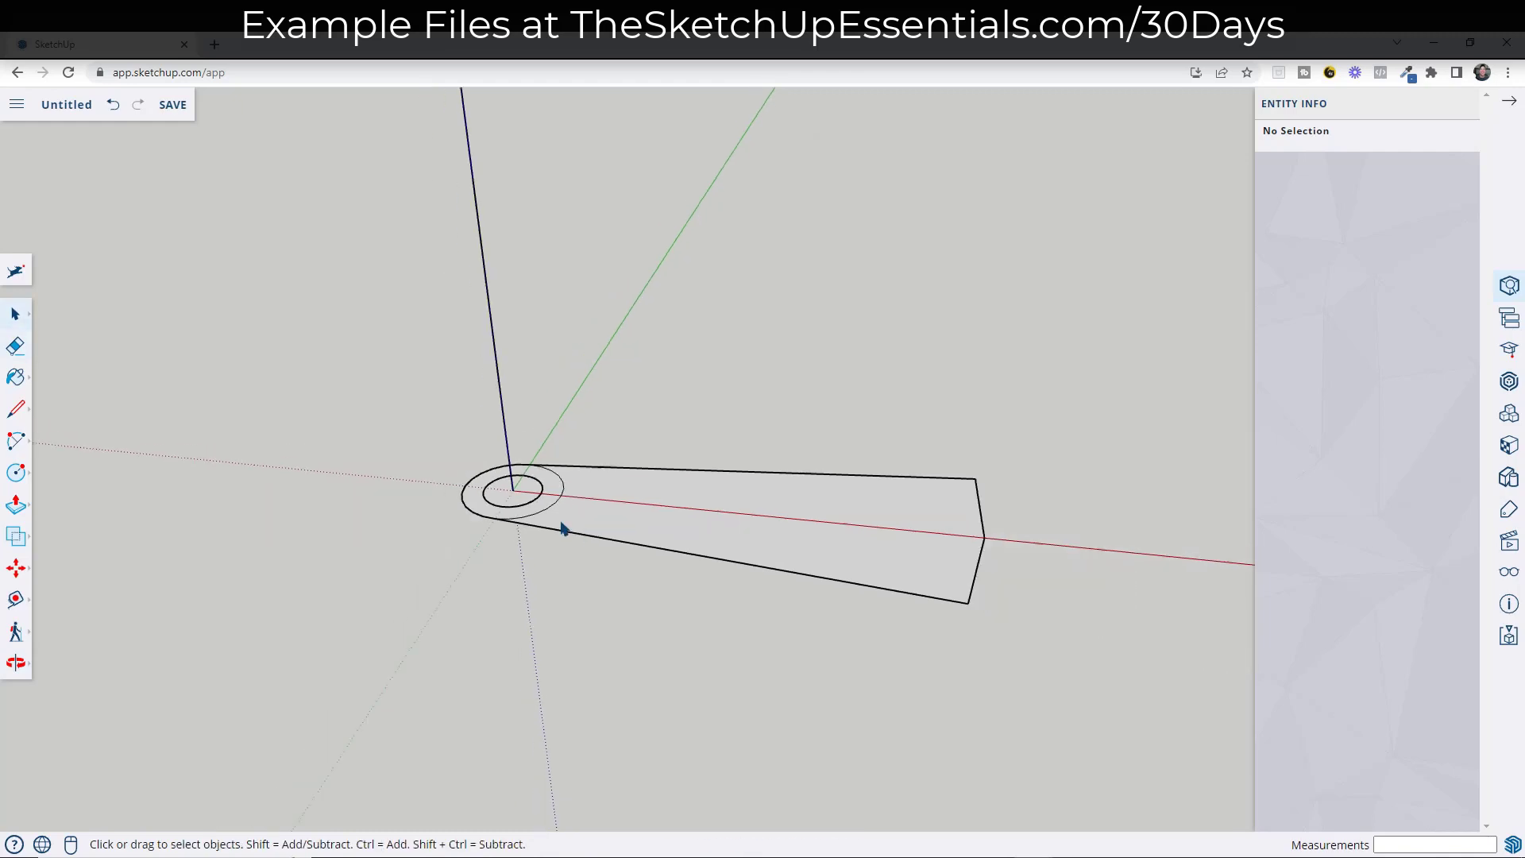
Make the middle circle's face and its edges around the pole into a group
{"action": "mouse_move", "coordinate": [847, 543]}
{"action": "middle_mouse_down"}
{"action": "mouse_move", "coordinate": [793, 443]}
{"action": "mouse_move", "coordinate": [707, 442]}
{"action": "mouse_move", "coordinate": [852, 536]}
{"action": "middle_mouse_up"}
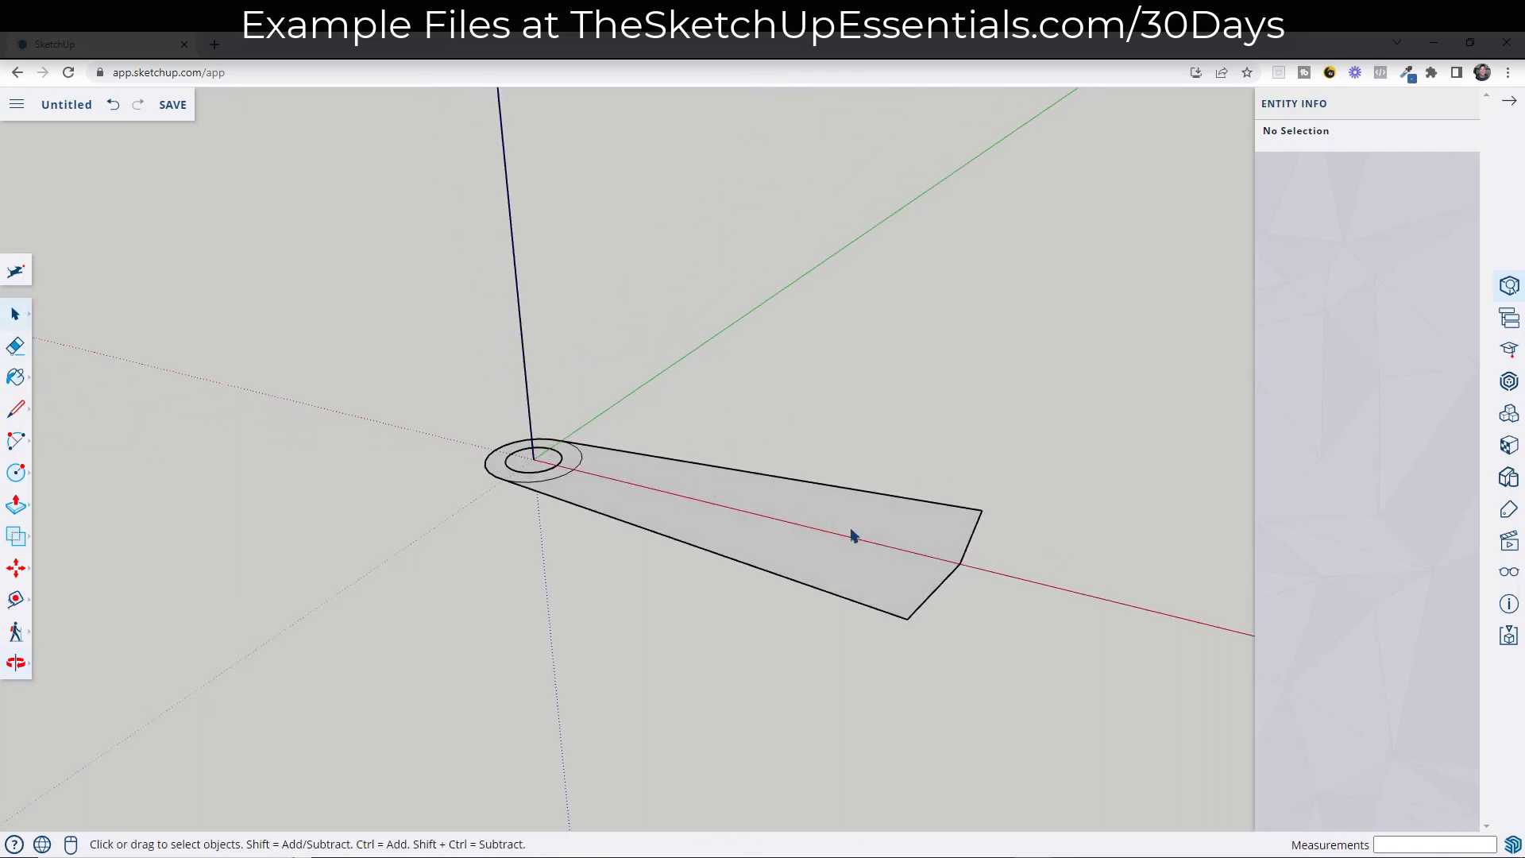
{"action": "left_click", "coordinate": [528, 465]}
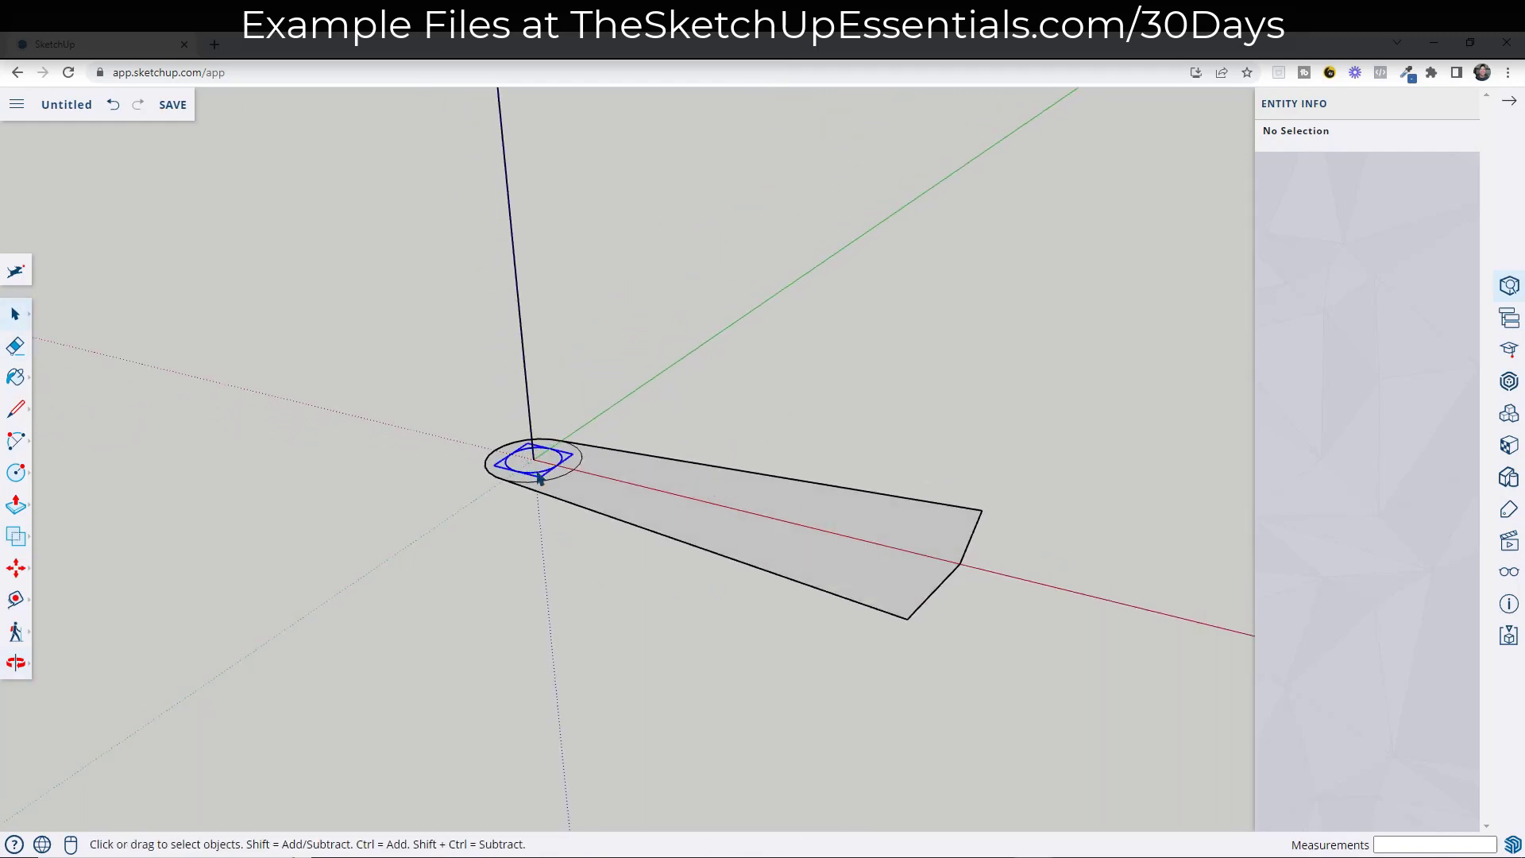
{"action": "left_click", "coordinate": [691, 504]}
{"action": "middle_click_drag", "start_coordinate": [715, 579], "coordinate": [836, 544]}
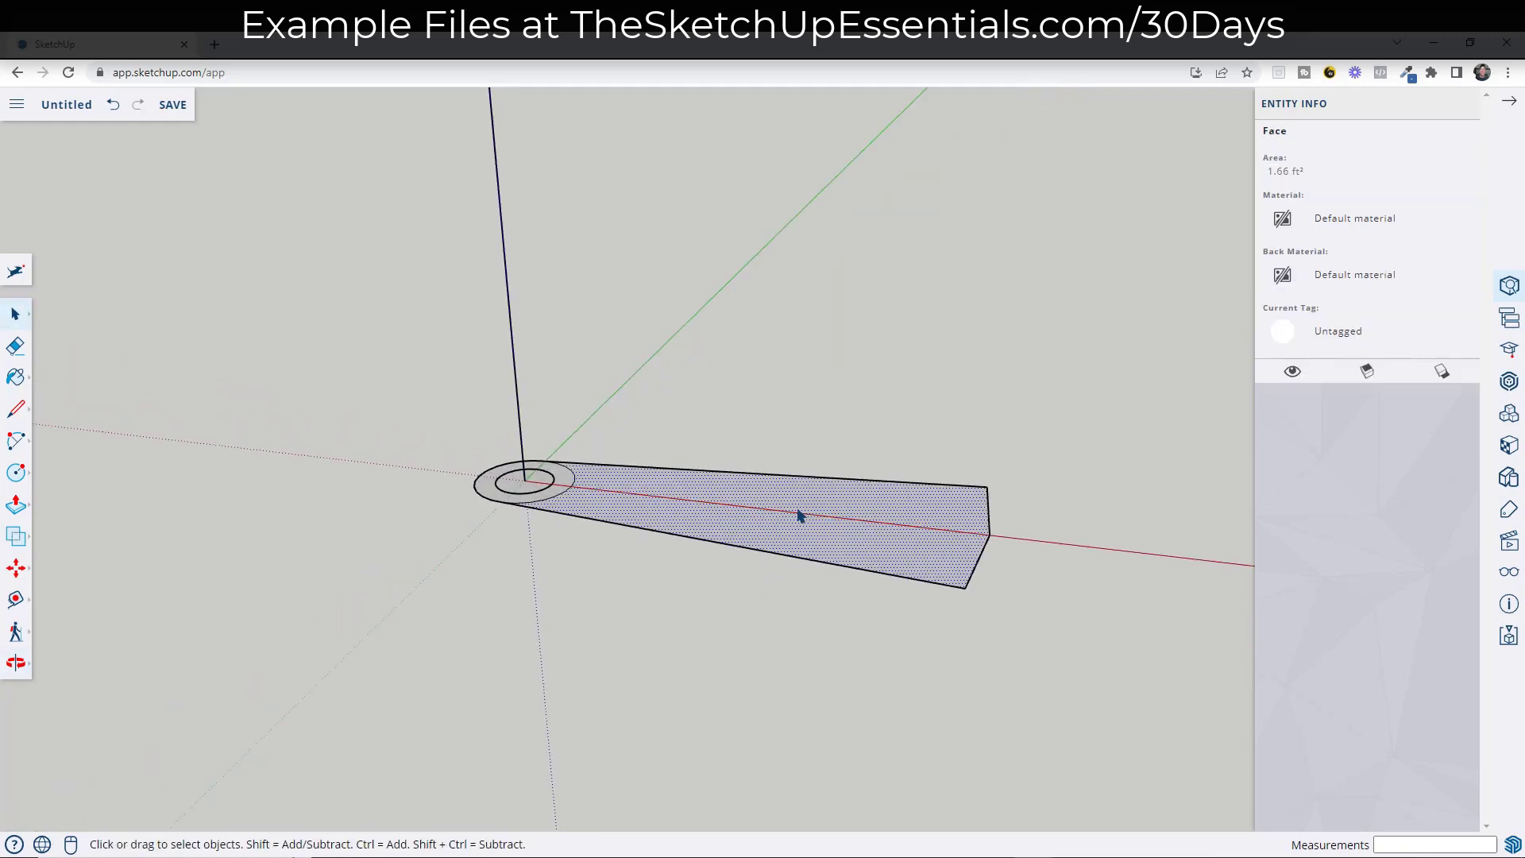
{"action": "left_click", "coordinate": [490, 491]}
{"action": "double_click", "coordinate": [490, 491]}
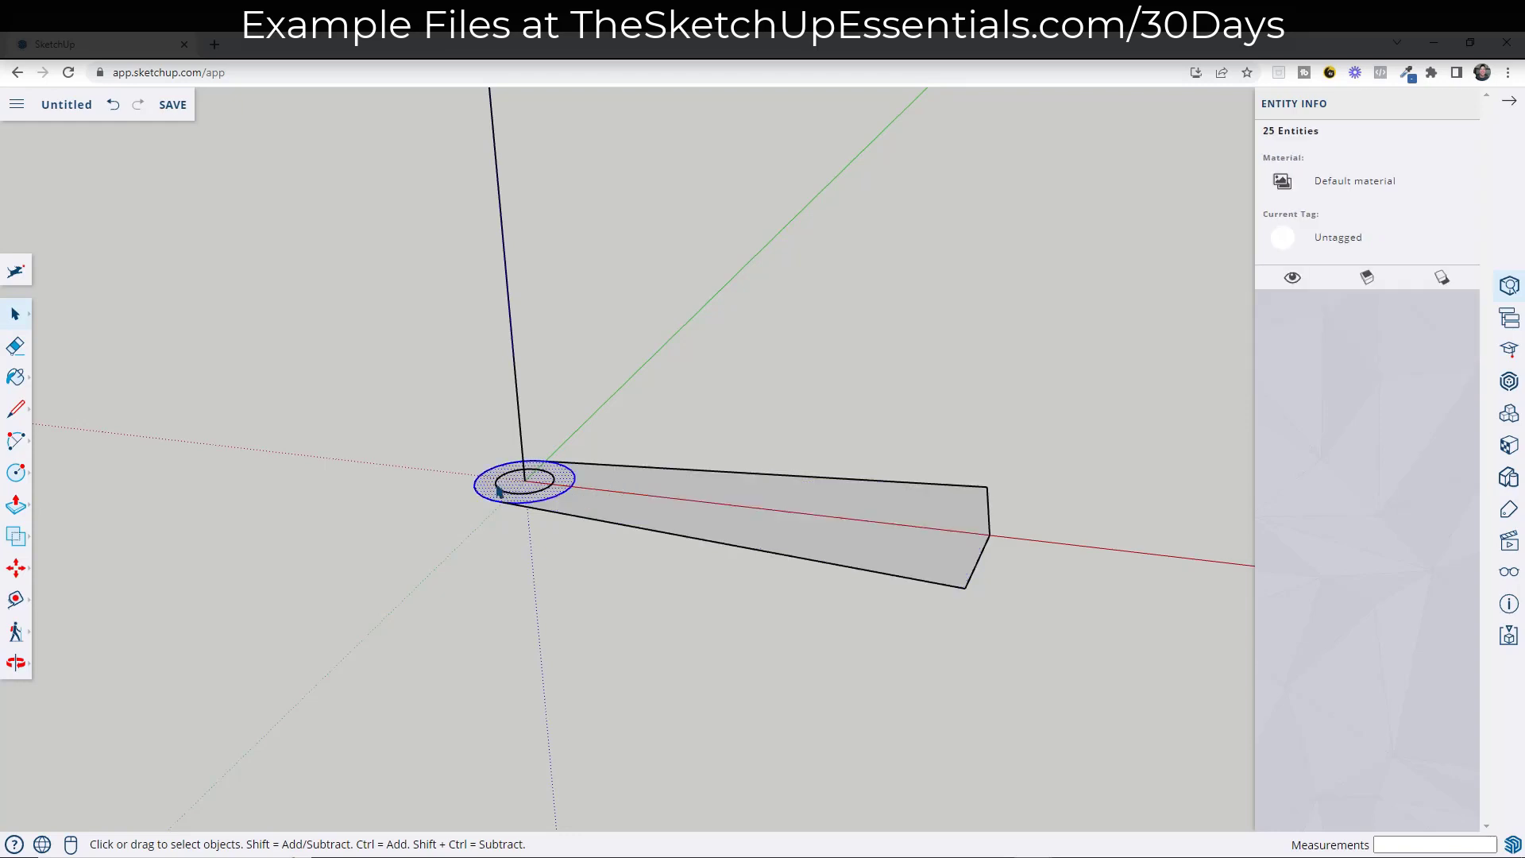
{"action": "scroll", "coordinate": [498, 491], "scroll_direction": "up", "scroll_amount": 5}
{"action": "right_click", "coordinate": [650, 505]}
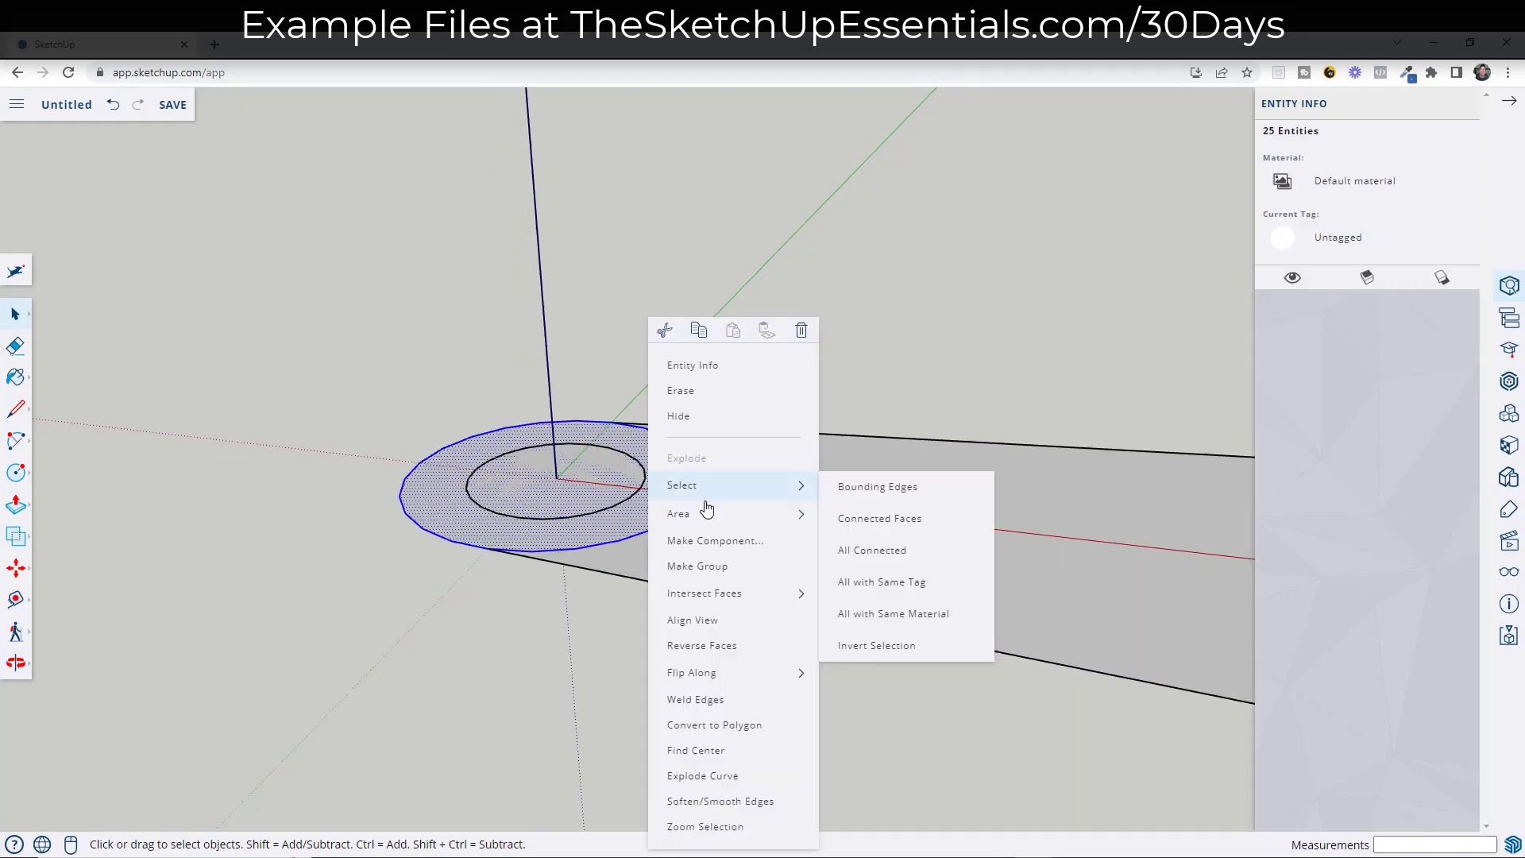
{"action": "left_click", "coordinate": [699, 561]}
Make the tapered tread face and its edges into a separate group
{"action": "double_click", "coordinate": [864, 510]}
{"action": "right_click", "coordinate": [864, 510]}
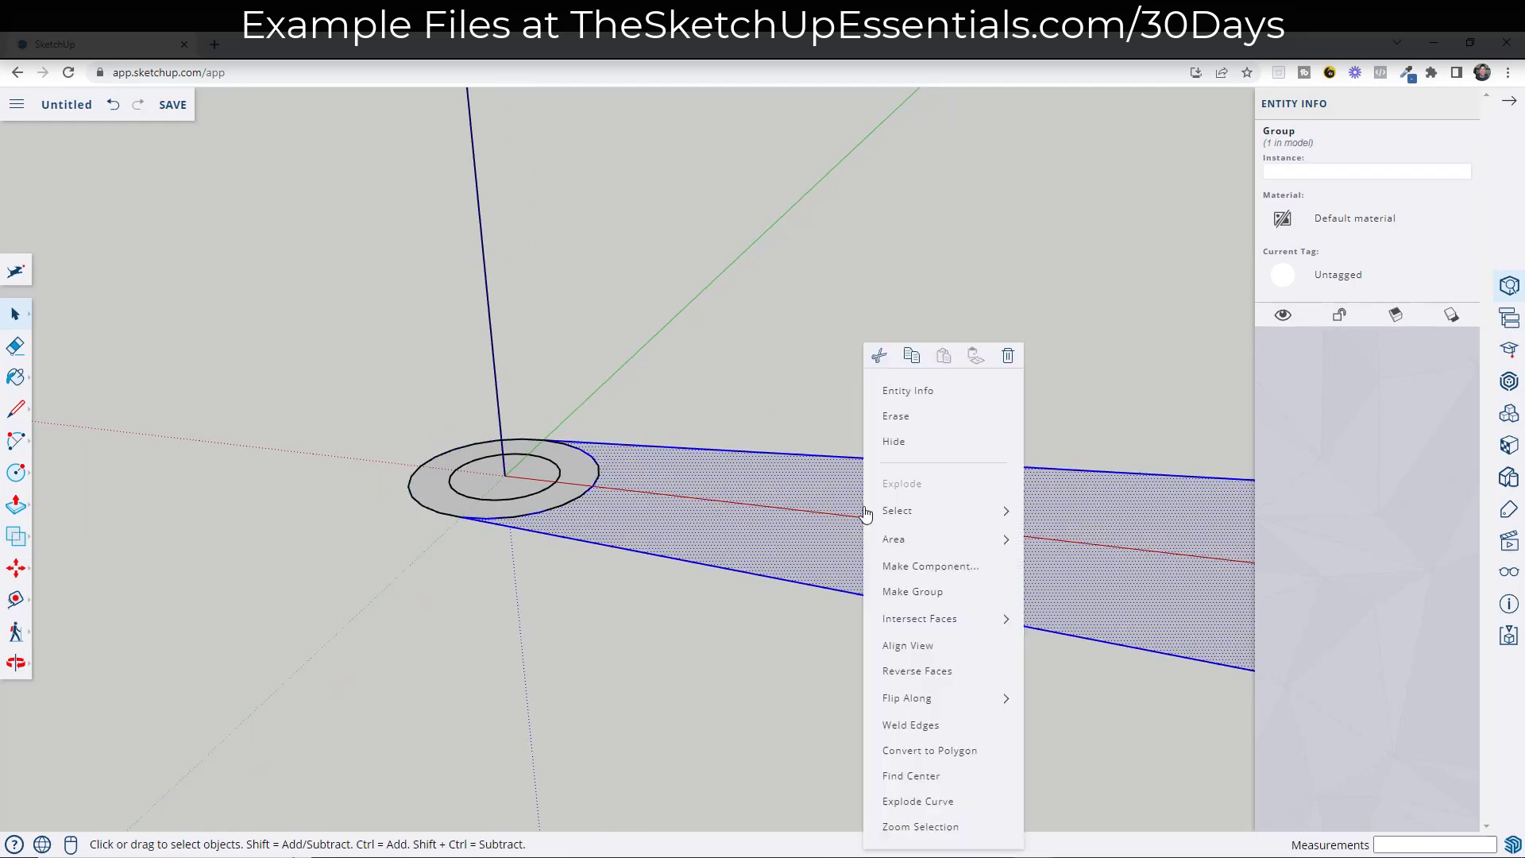
{"action": "left_click", "coordinate": [911, 592]}
{"action": "scroll", "coordinate": [800, 517], "scroll_direction": "down", "scroll_amount": 1}
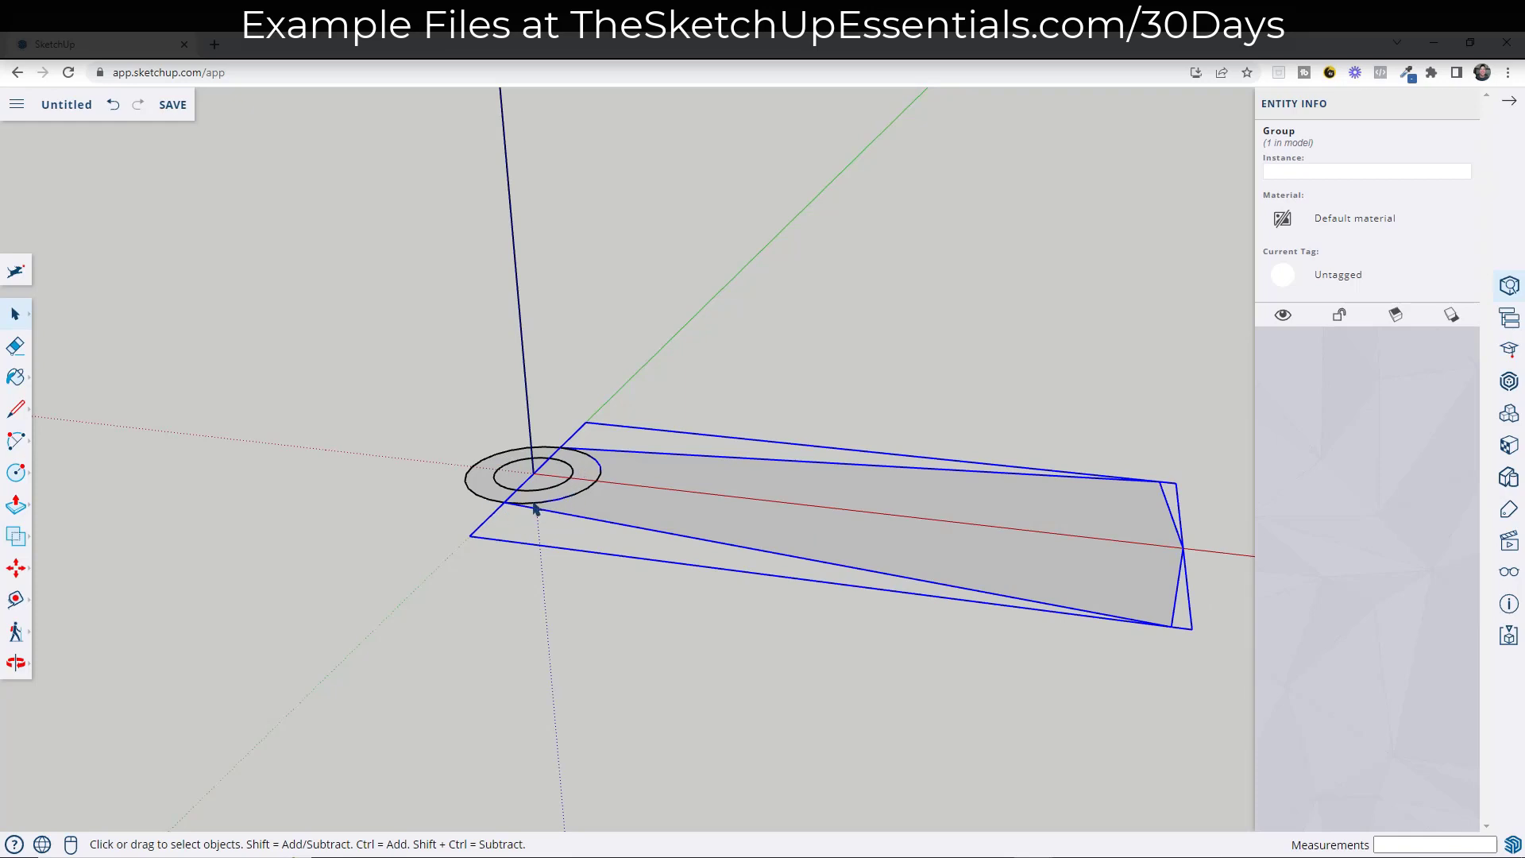
Open the middle circle's group and draw a circle inside it from the origin, matching the pole circle's radius
{"action": "double_click", "coordinate": [505, 502]}
{"action": "scroll", "coordinate": [524, 496], "scroll_direction": "up", "scroll_amount": 2}
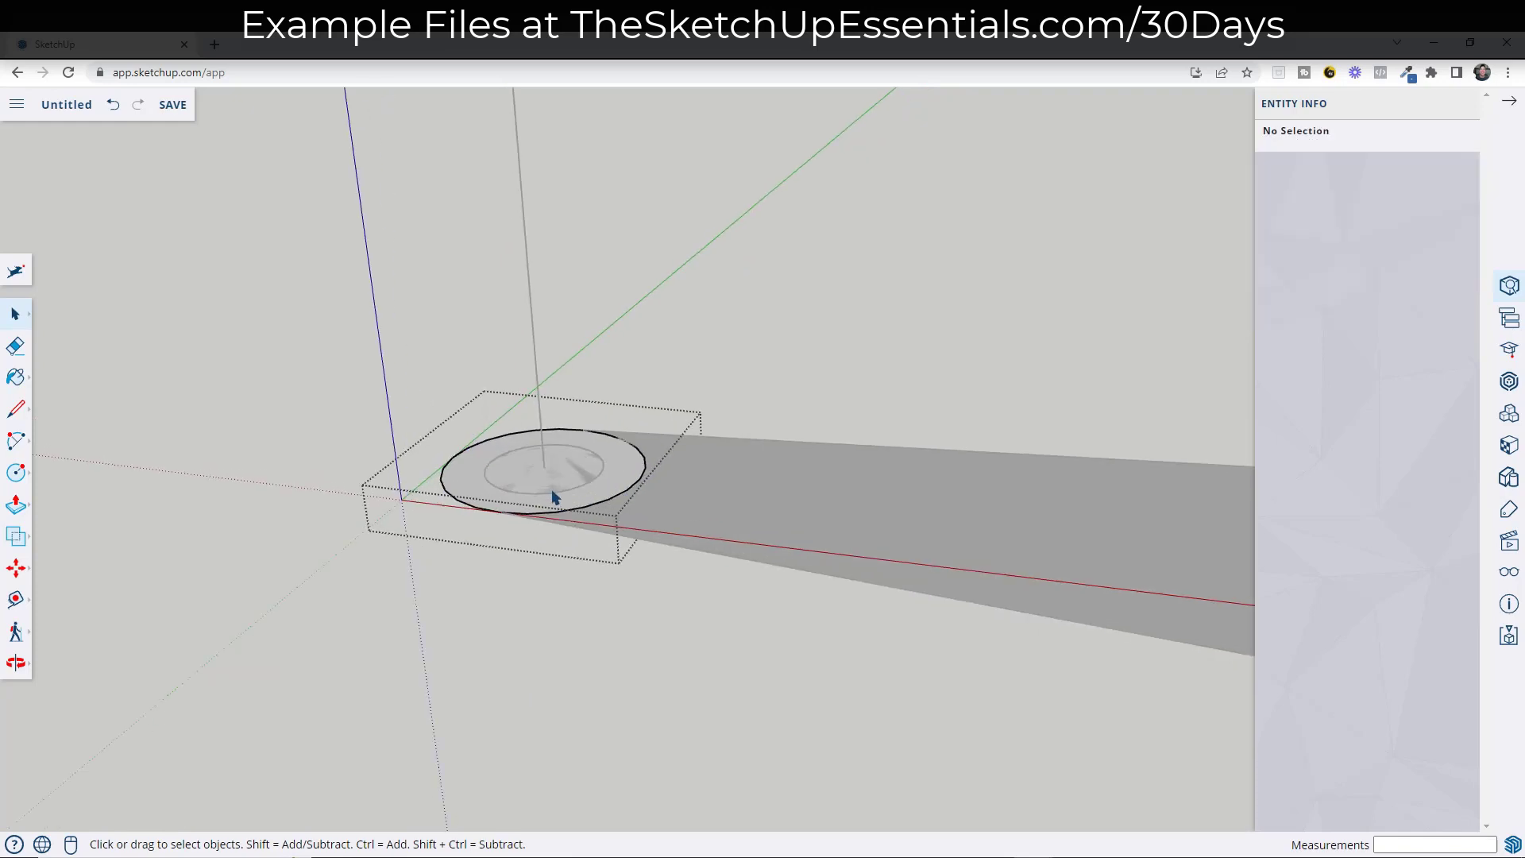
{"action": "key", "text": "c"}
{"action": "left_click", "coordinate": [544, 467]}
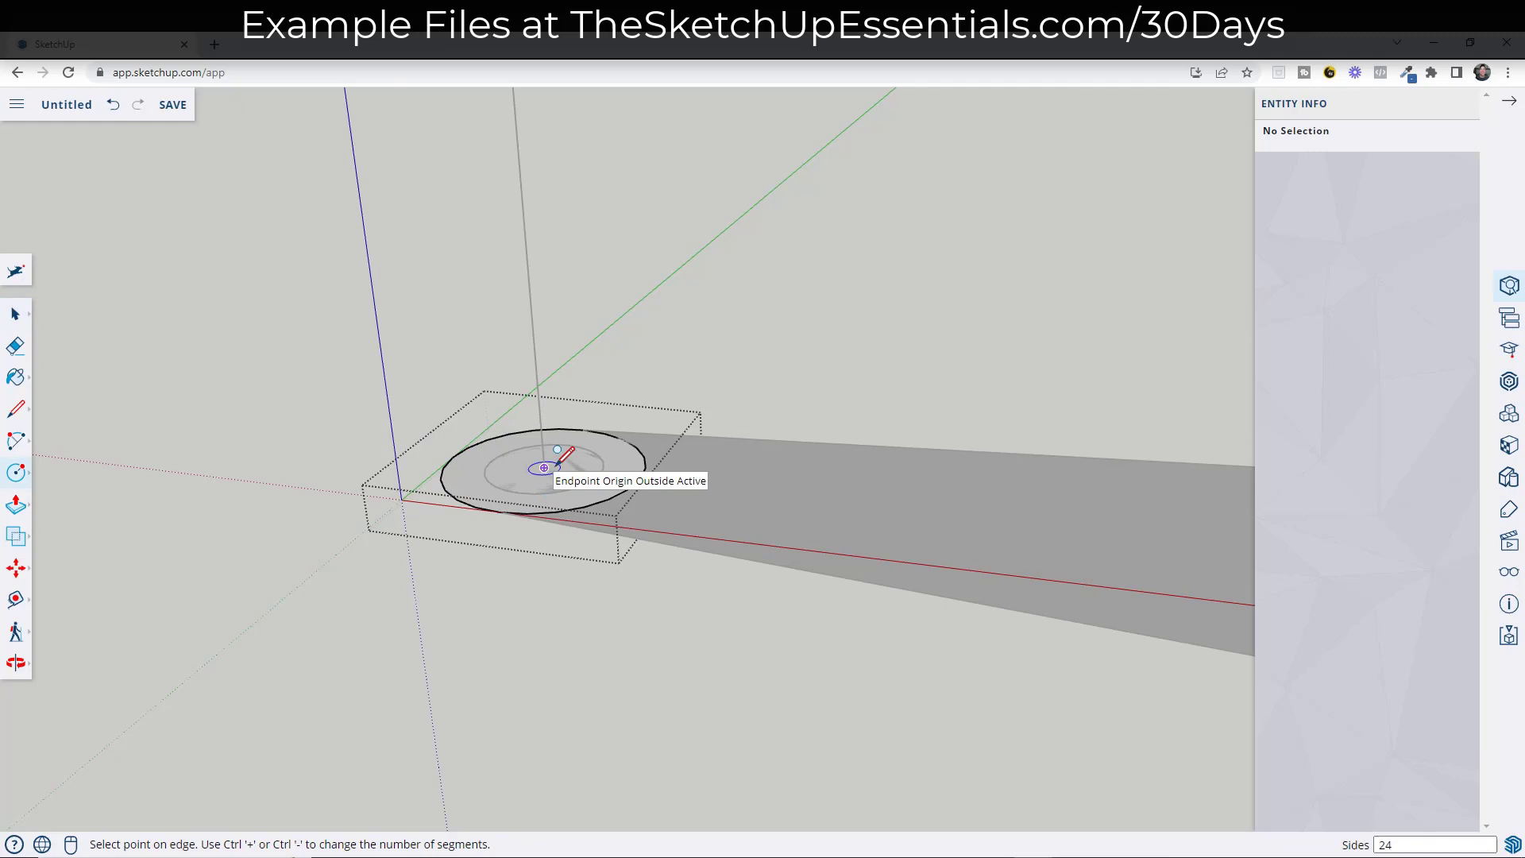
{"action": "left_click", "coordinate": [599, 463]}
{"action": "key", "text": "space"}
Delete the inner face in the circle's group to leave a ring with an opening for the pole
{"action": "scroll", "coordinate": [528, 480], "scroll_direction": "up", "scroll_amount": 1}
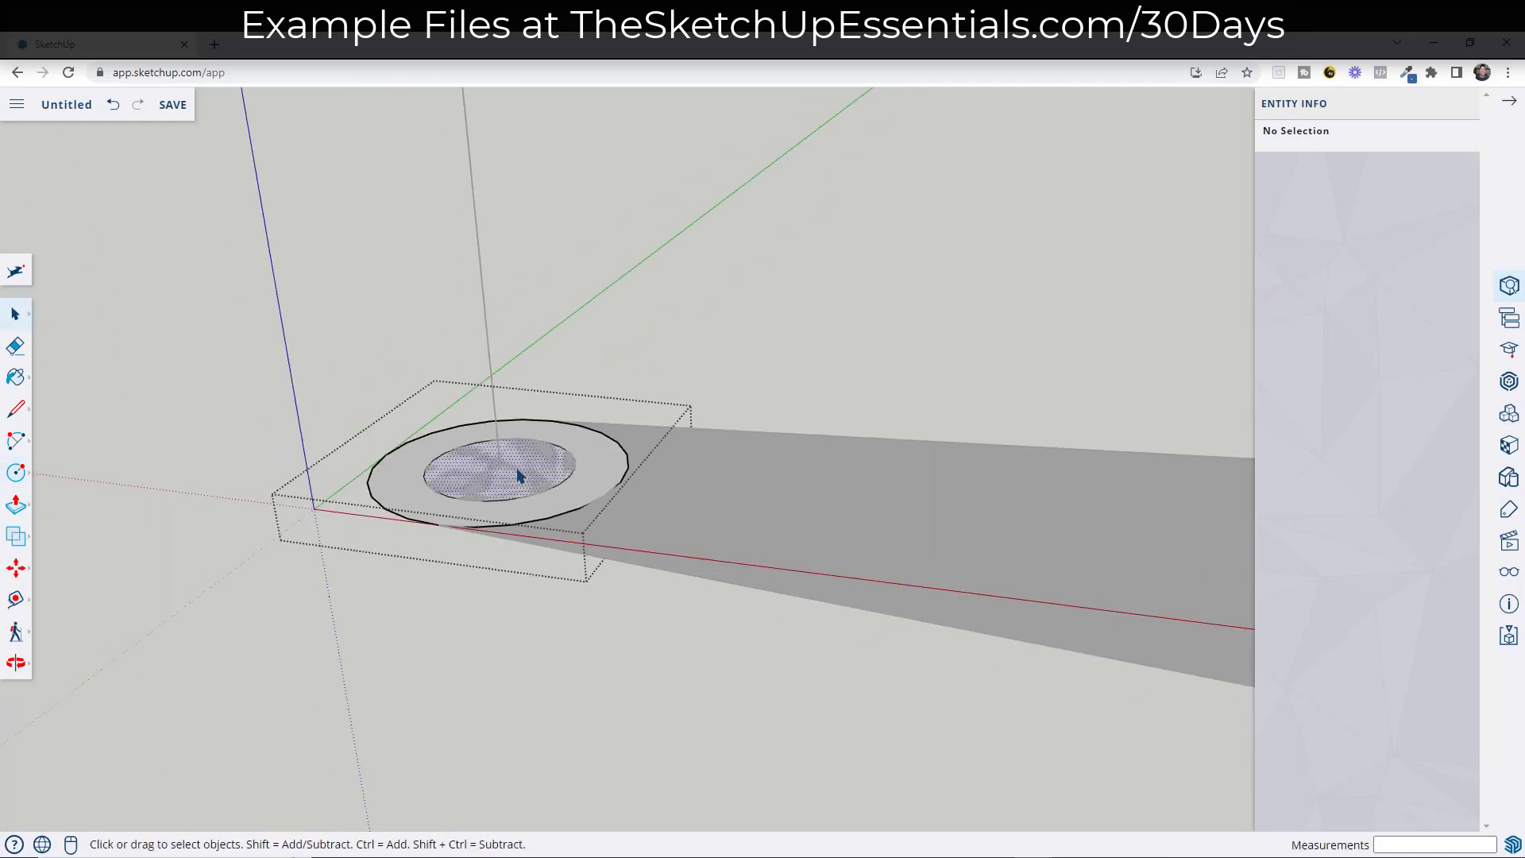
{"action": "left_click", "coordinate": [517, 475]}
{"action": "key", "text": "Delete"}
{"action": "mouse_move", "coordinate": [517, 476]}
{"action": "middle_mouse_down"}
{"action": "mouse_move", "coordinate": [647, 438]}
{"action": "mouse_move", "coordinate": [510, 469]}
{"action": "middle_mouse_up"}
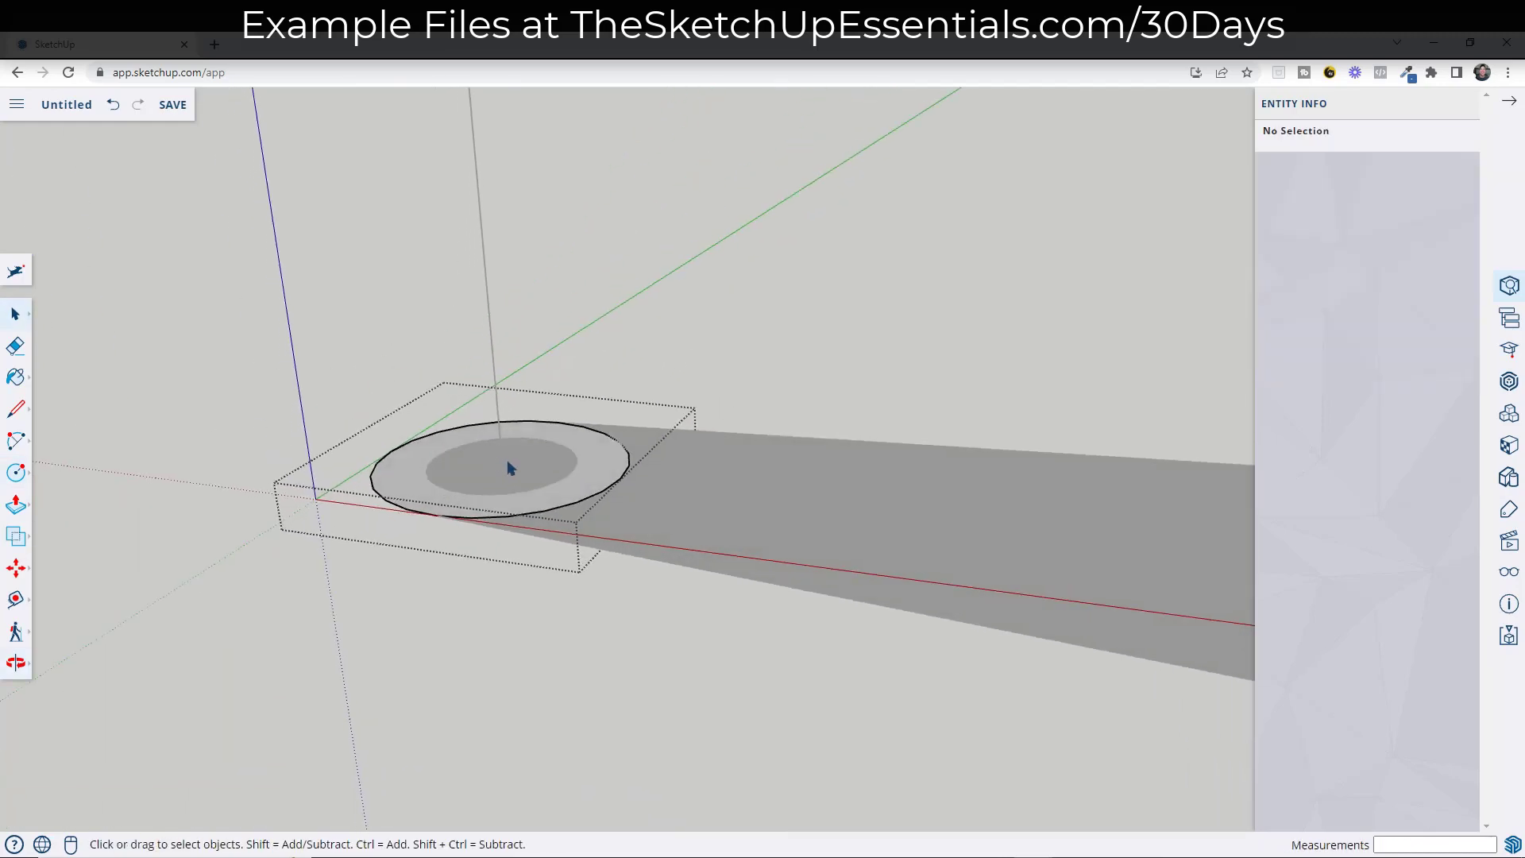
Combine the ring group and the tread group into a component named "Spiral Step"
{"action": "scroll", "coordinate": [510, 468], "scroll_direction": "down", "scroll_amount": 4}
{"action": "left_click", "coordinate": [609, 585]}
{"action": "left_click", "coordinate": [616, 504]}
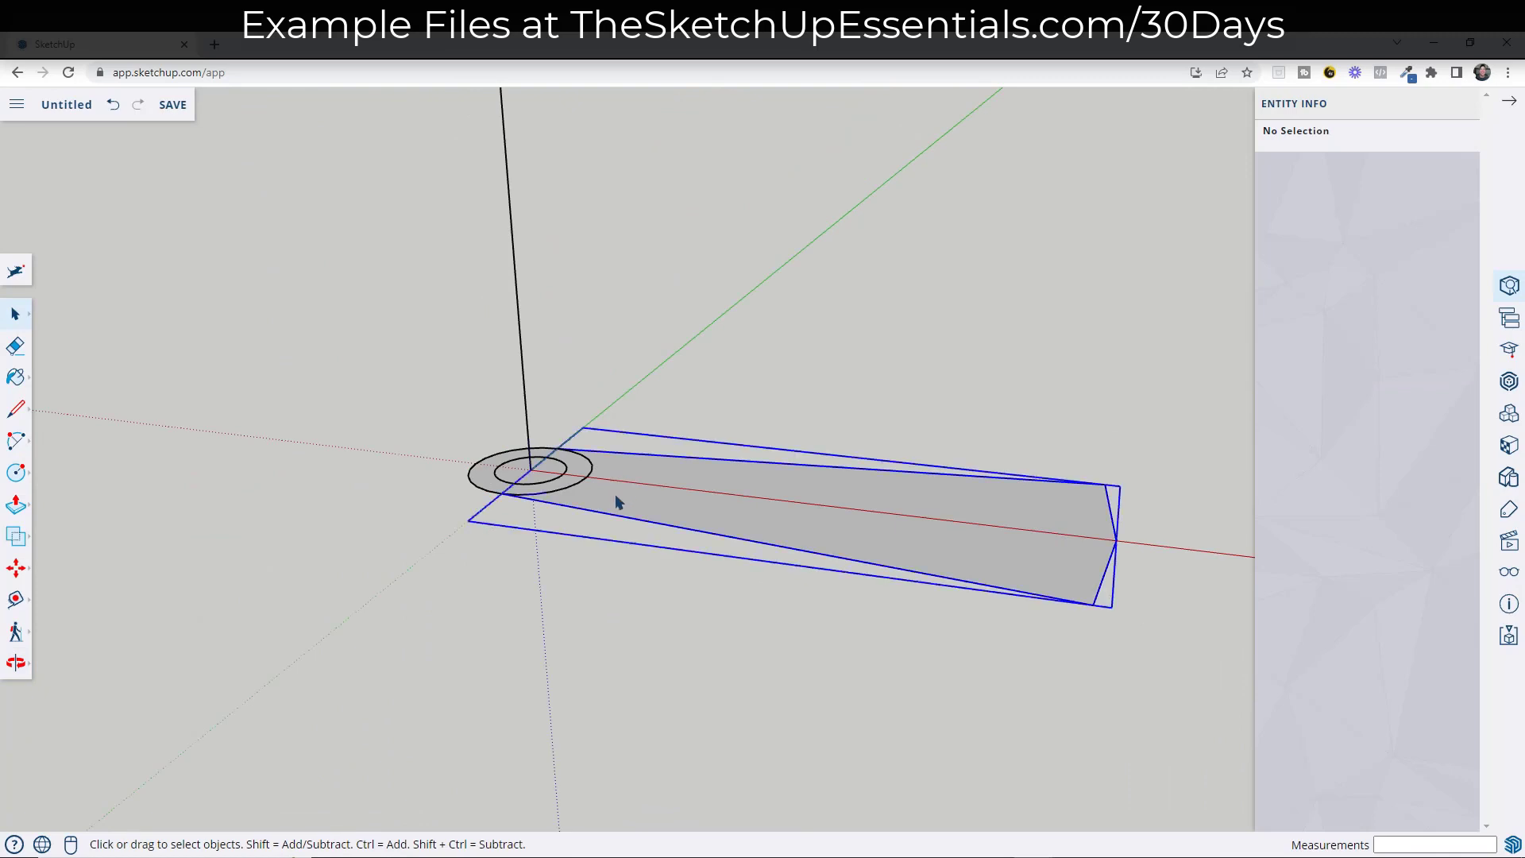
{"action": "left_click", "coordinate": [579, 473], "text": "shift"}
{"action": "right_click", "coordinate": [578, 474]}
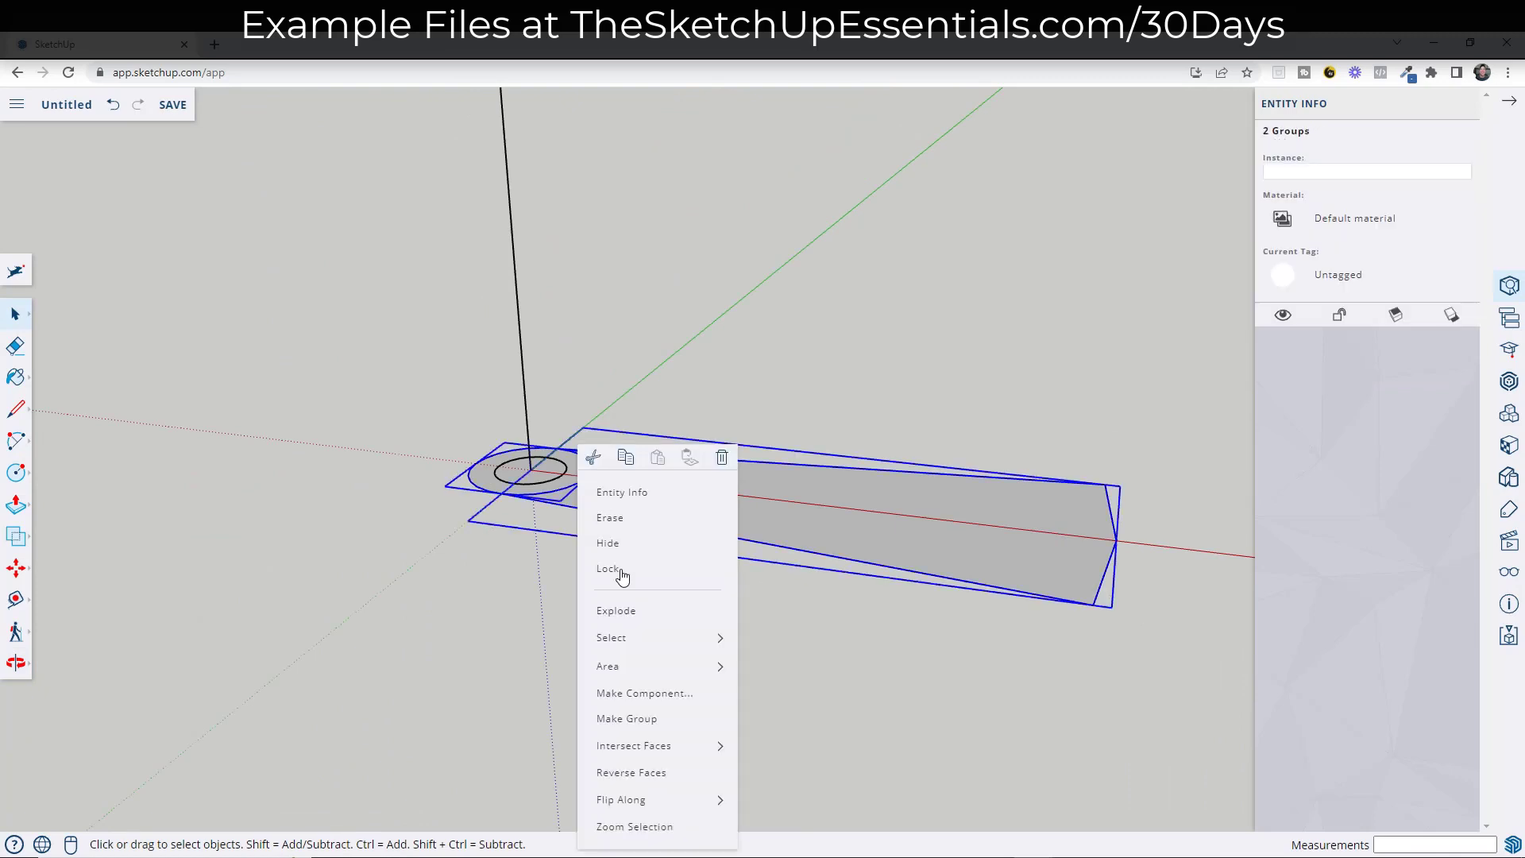
{"action": "left_click", "coordinate": [653, 695]}
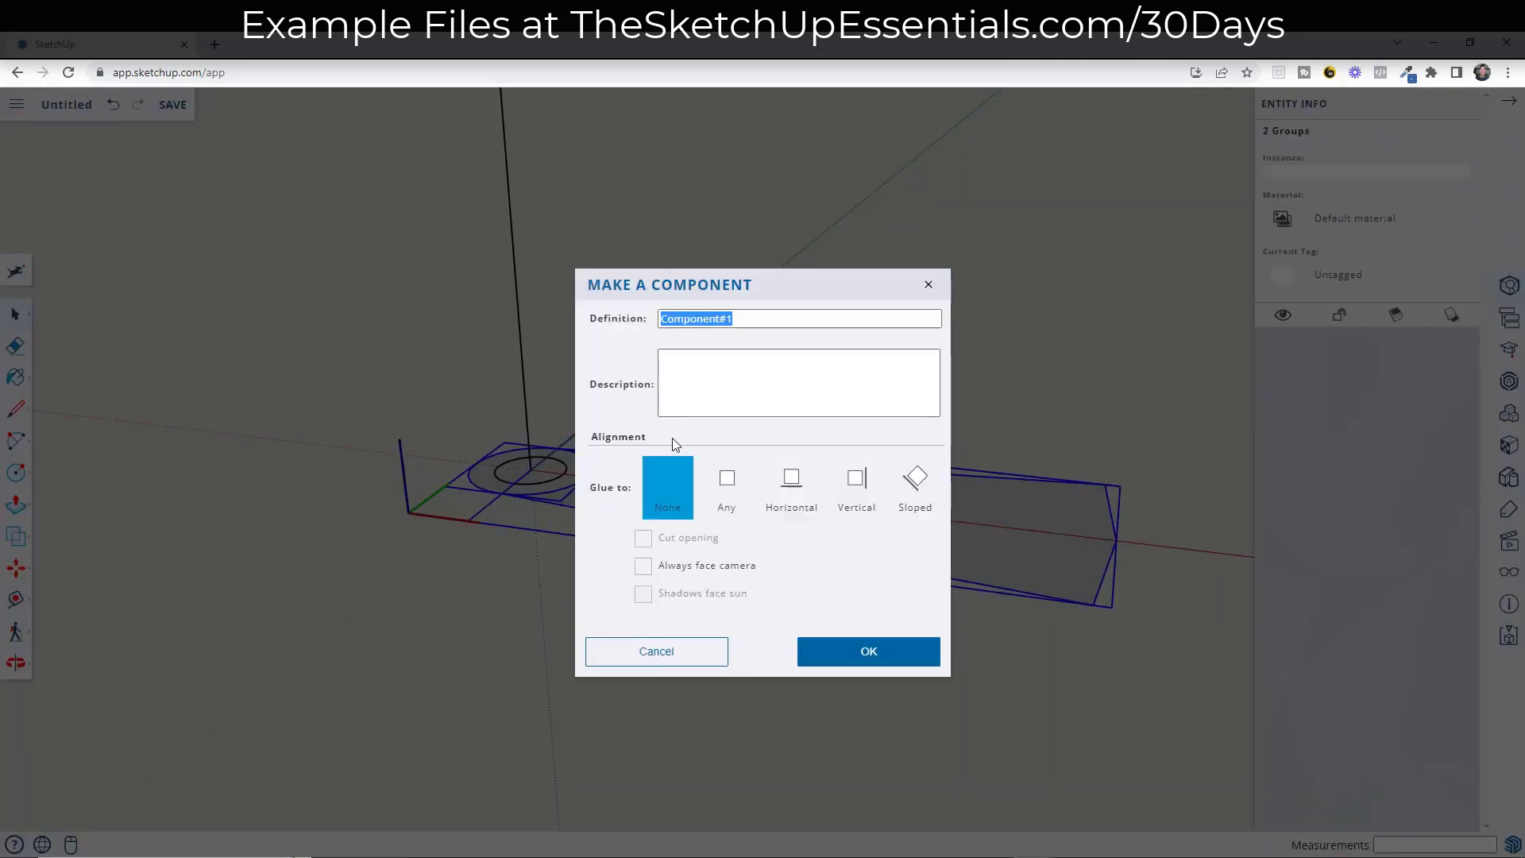
{"action": "type", "text": "Spiral Ste"}
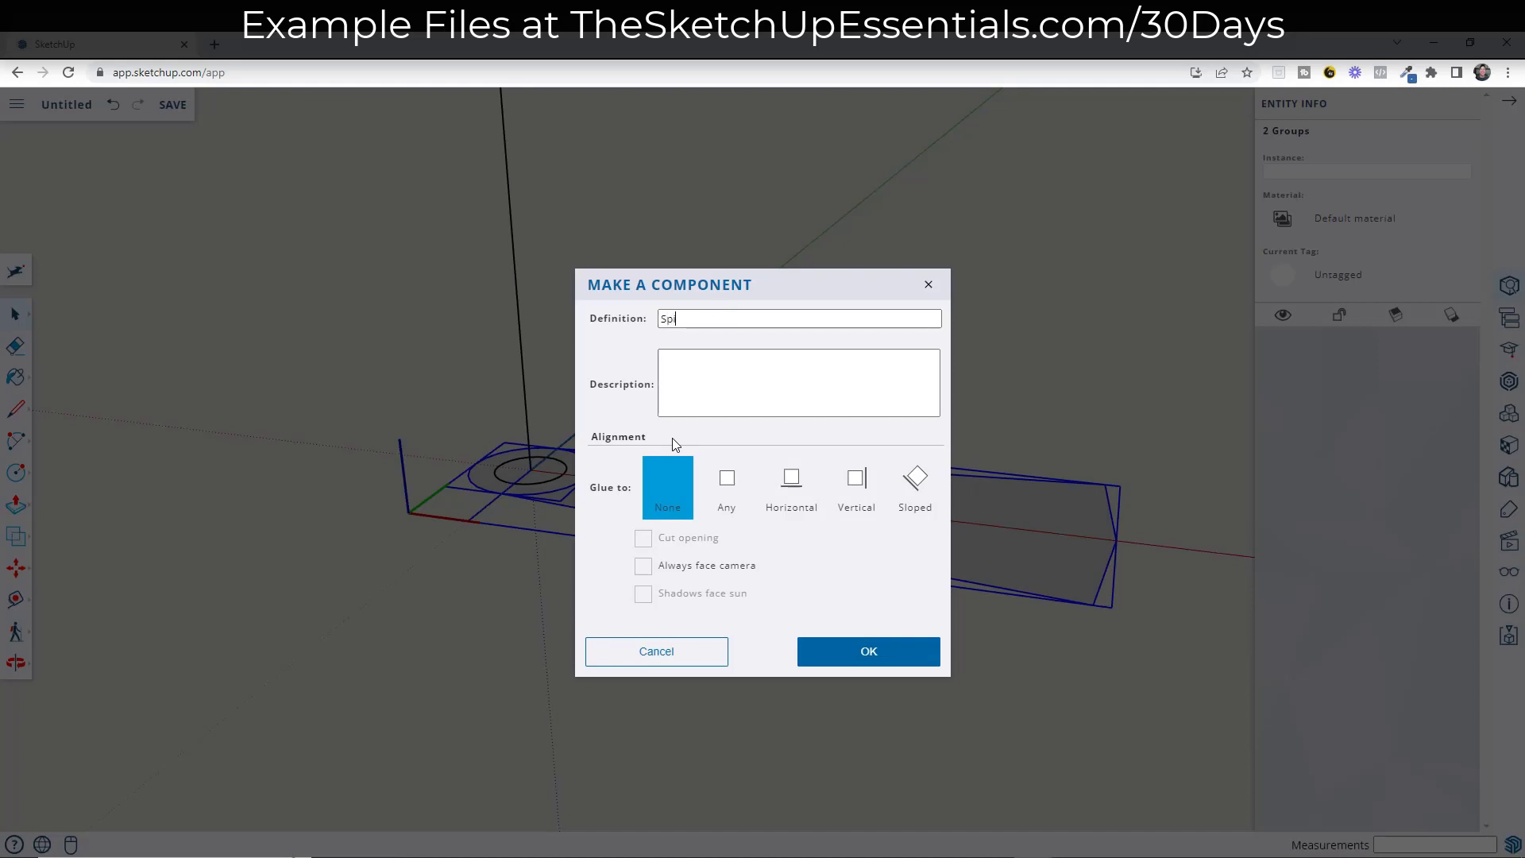
{"action": "type", "text": "p"}
{"action": "key", "text": "Return"}
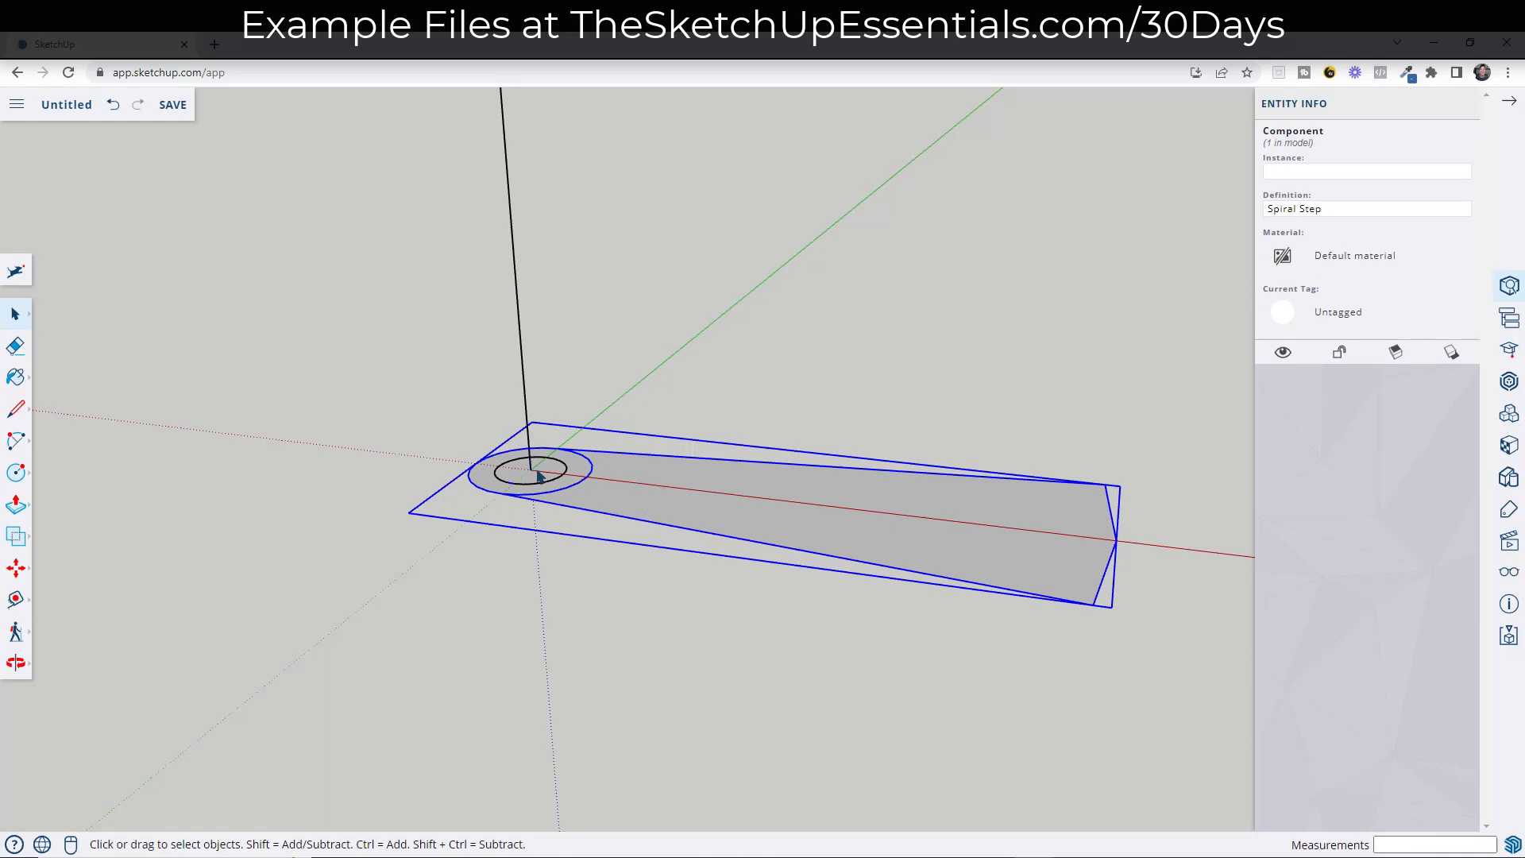
Move the Spiral Step component from the origin up to the first division point on the vertical height line
{"action": "key", "text": "m"}
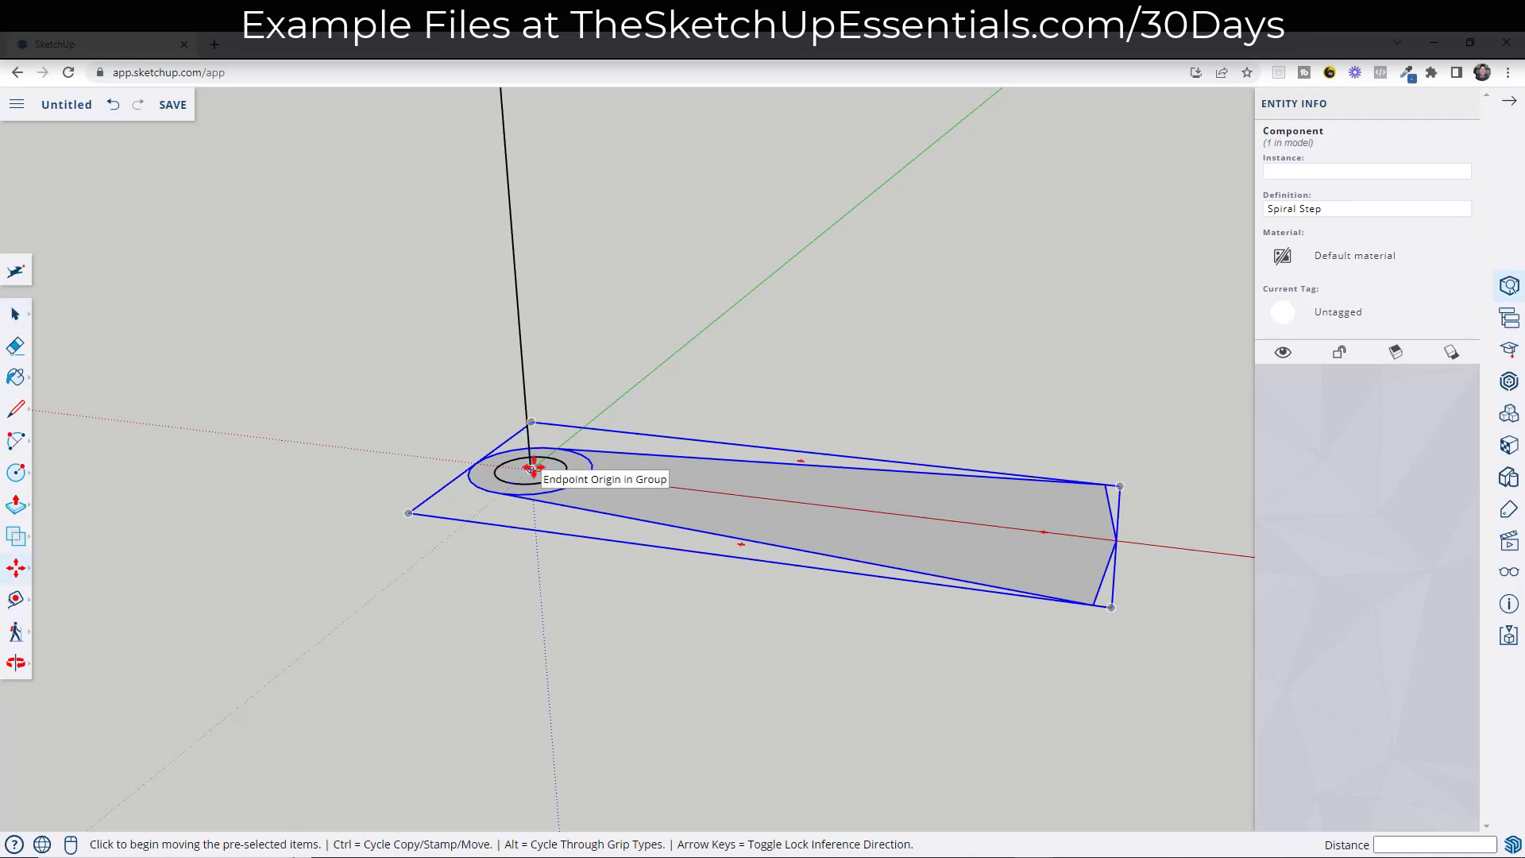
{"action": "left_click", "coordinate": [530, 469]}
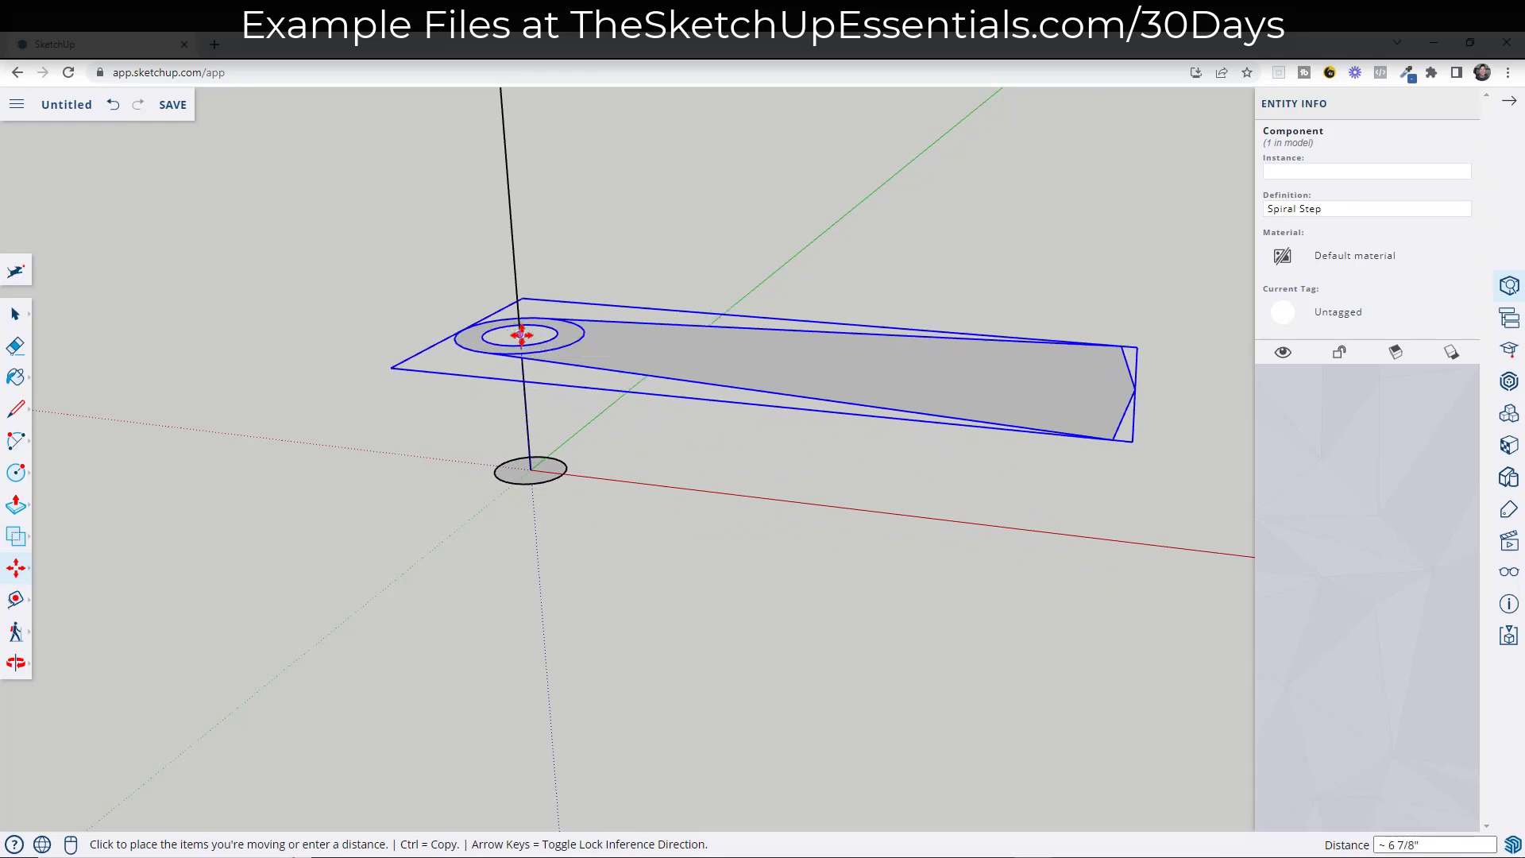
{"action": "left_click", "coordinate": [524, 334]}
{"action": "key", "text": "space"}
Open the ring group inside the Spiral Step component and extrude the ring face 1" downward
{"action": "key", "text": "o"}
{"action": "left_click_drag", "start_coordinate": [635, 368], "coordinate": [921, 340]}
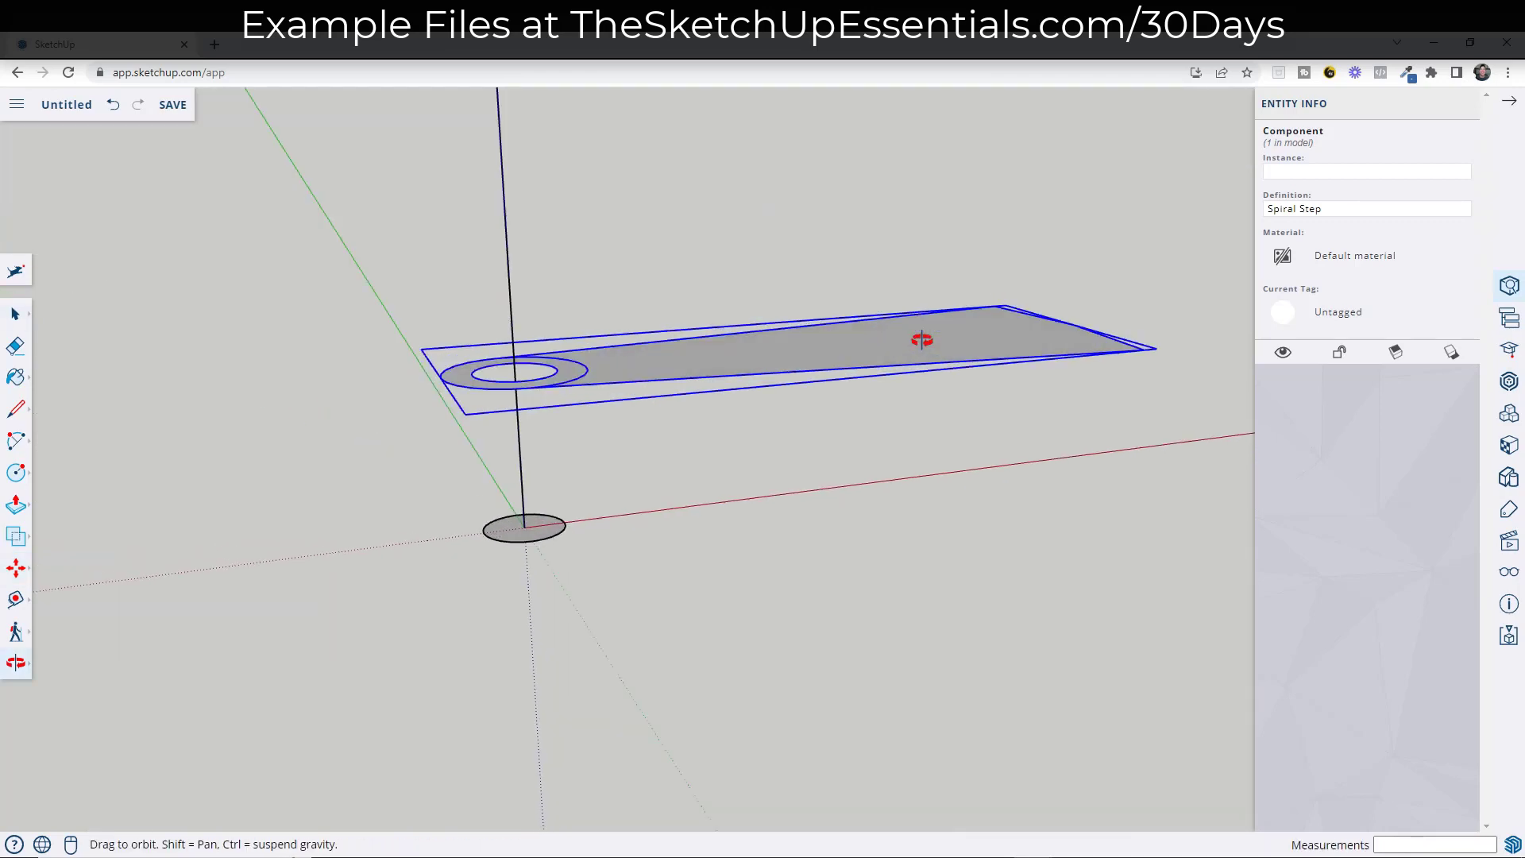
{"action": "key", "text": "space"}
{"action": "scroll", "coordinate": [572, 334], "scroll_direction": "up", "scroll_amount": 5}
{"action": "double_click", "coordinate": [572, 334]}
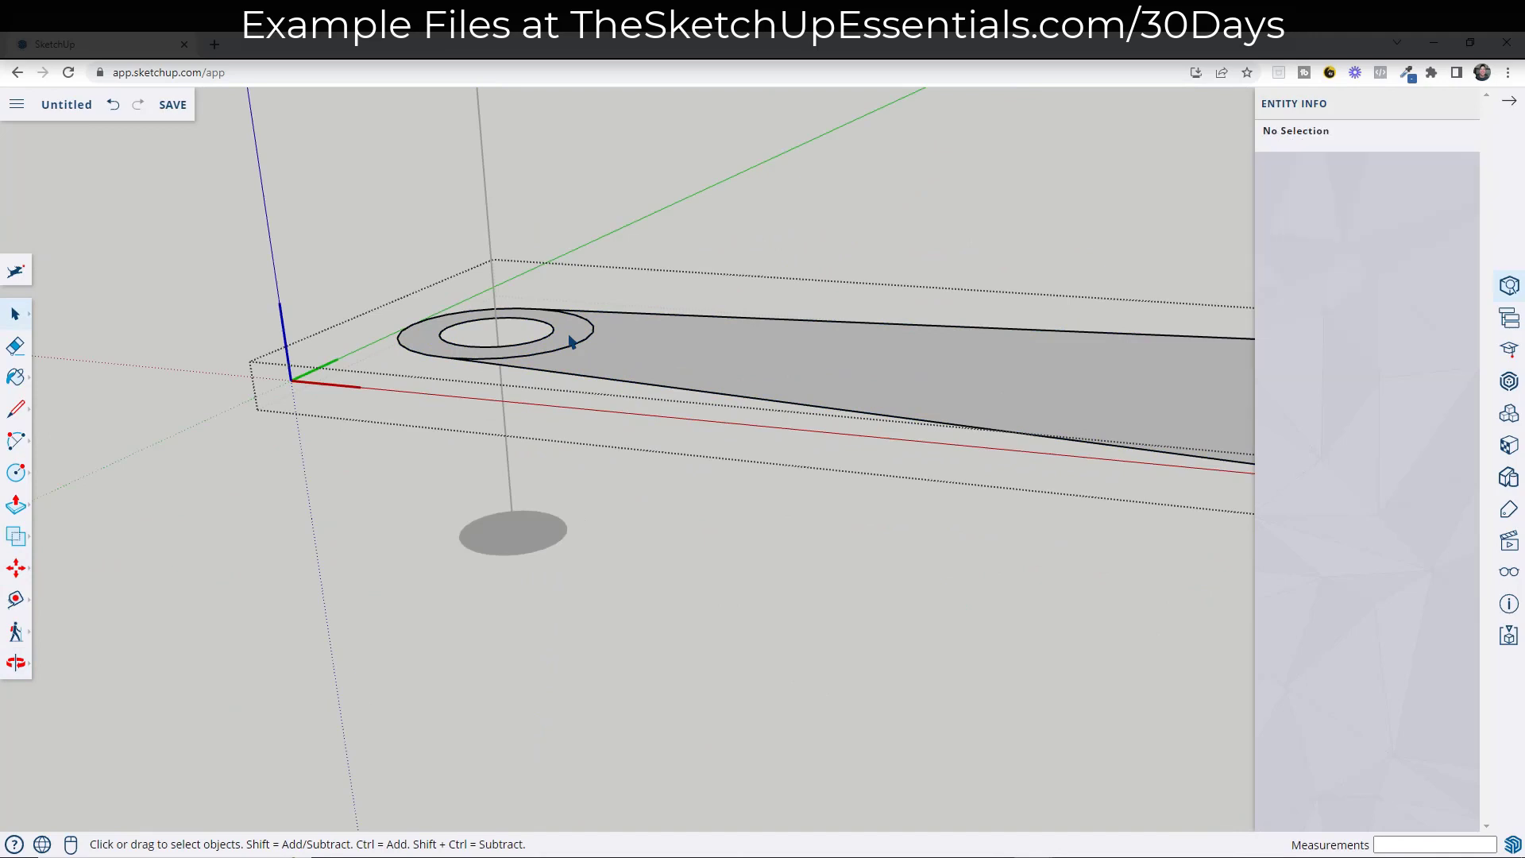
{"action": "key", "text": "p"}
{"action": "key", "text": "space"}
{"action": "left_click", "coordinate": [564, 336]}
{"action": "double_click", "coordinate": [564, 337]}
{"action": "key", "text": "p"}
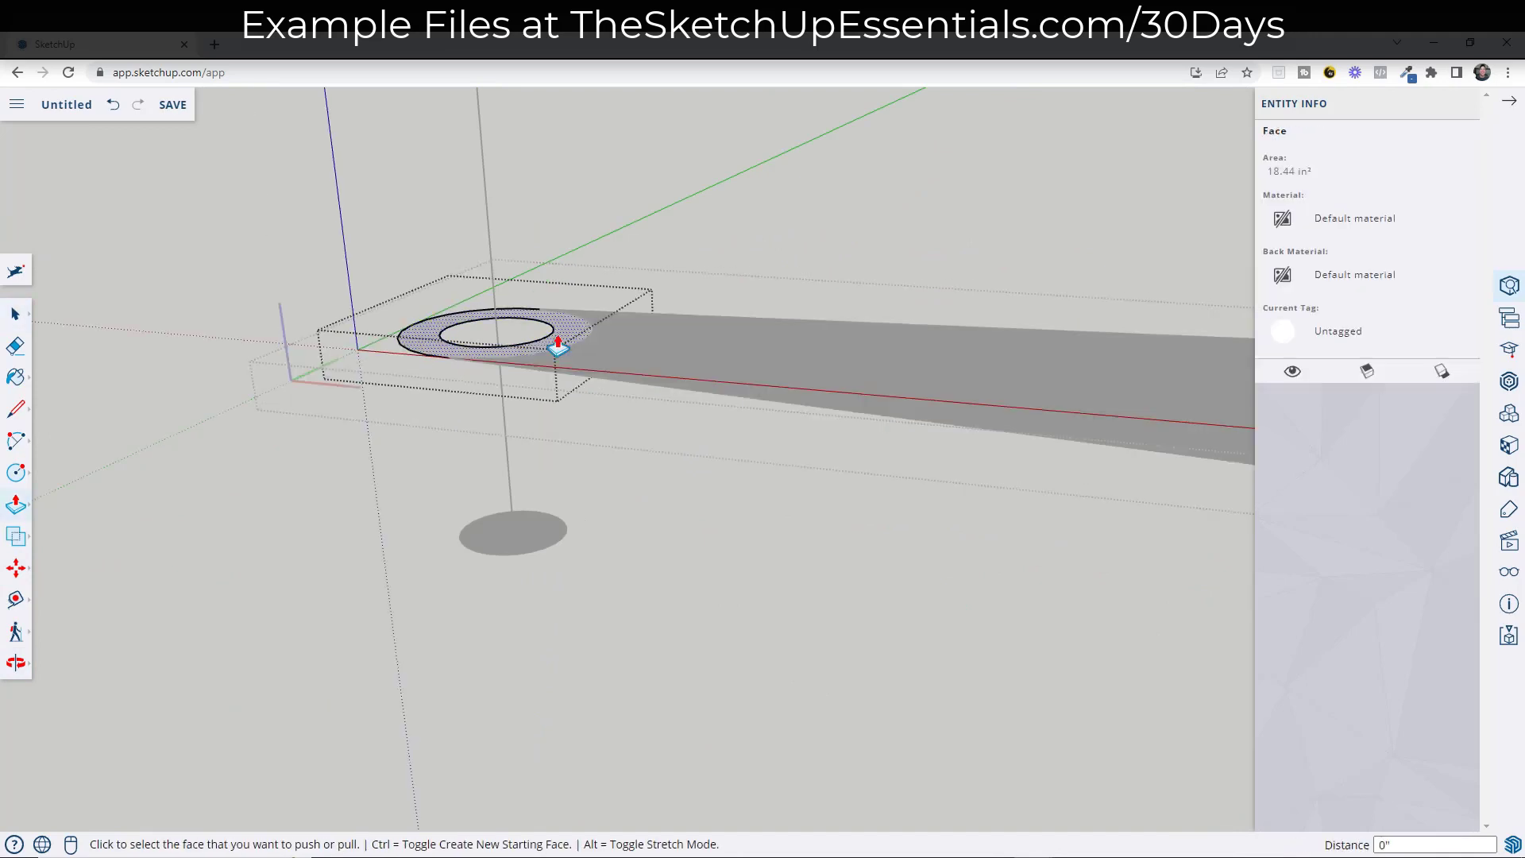
{"action": "left_click", "coordinate": [559, 344]}
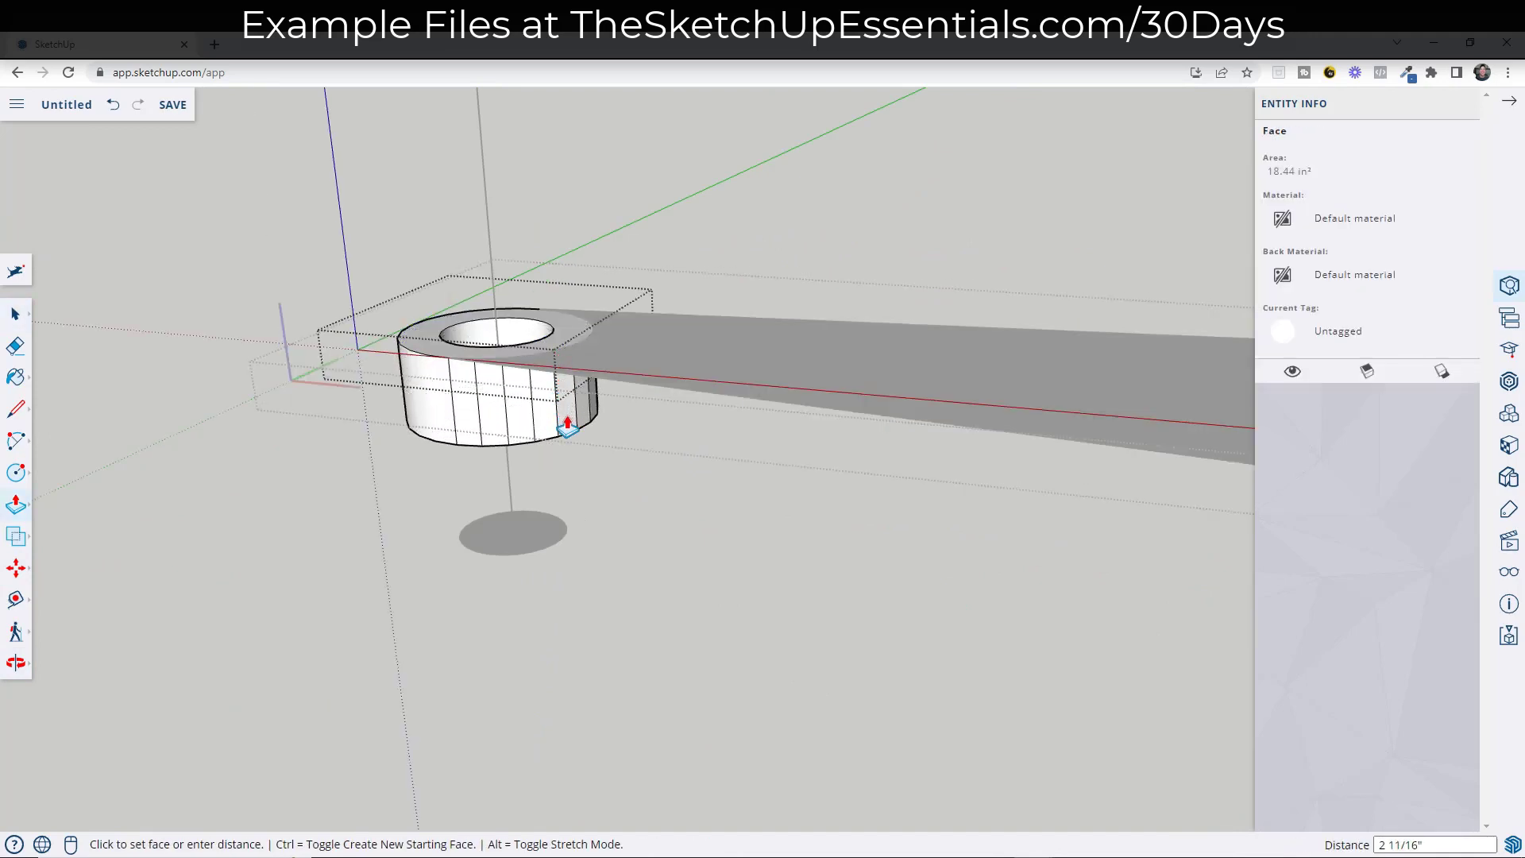
{"action": "left_click", "coordinate": [482, 379]}
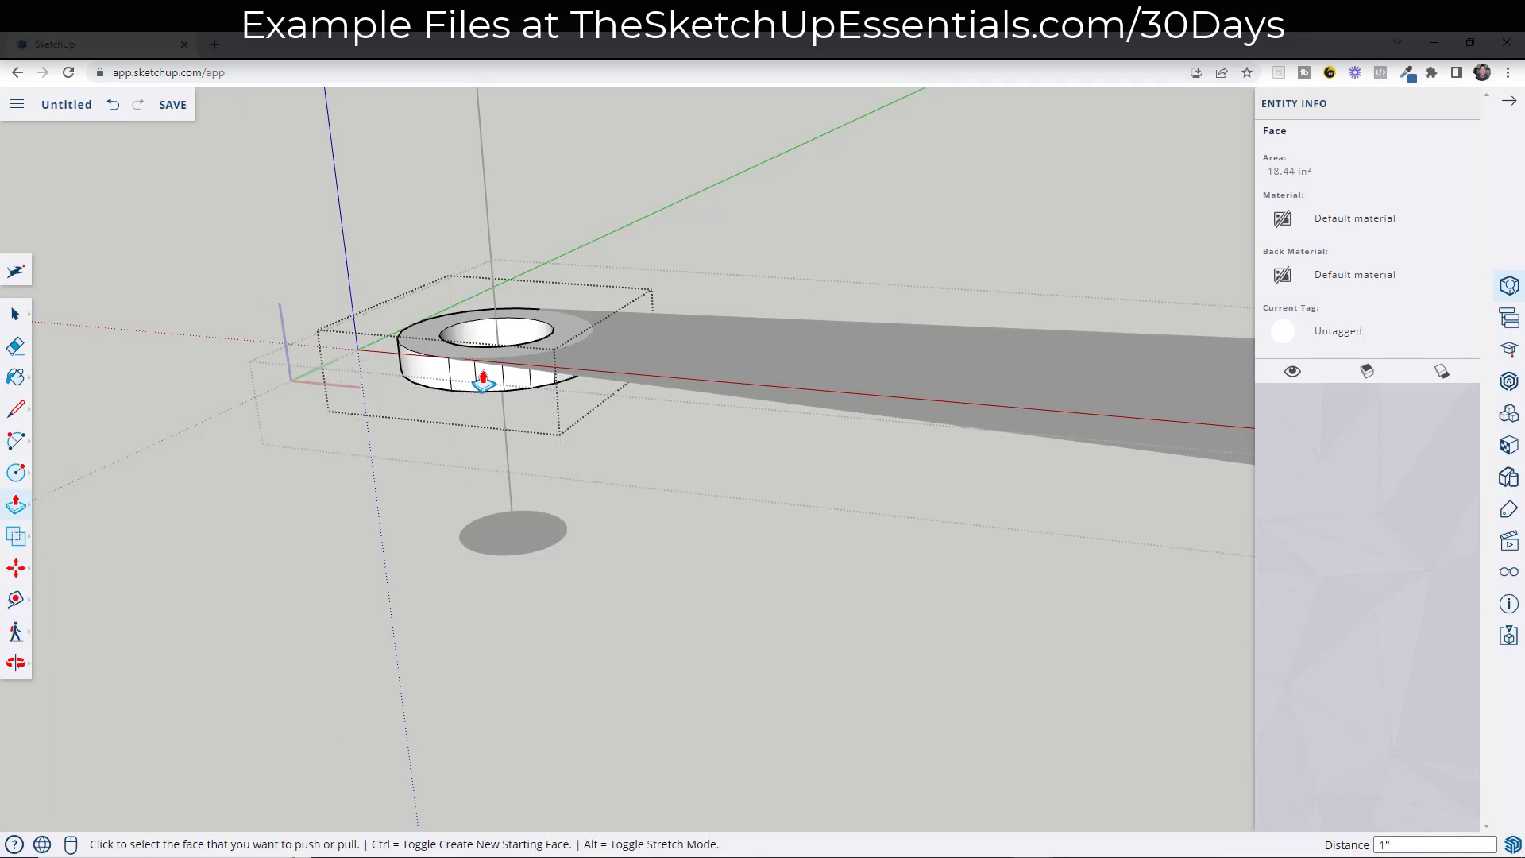
Hide the vertical segment edges around the outer side of the ring collar
{"action": "middle_click_drag", "start_coordinate": [524, 397], "coordinate": [462, 369]}
{"action": "key", "text": "e"}
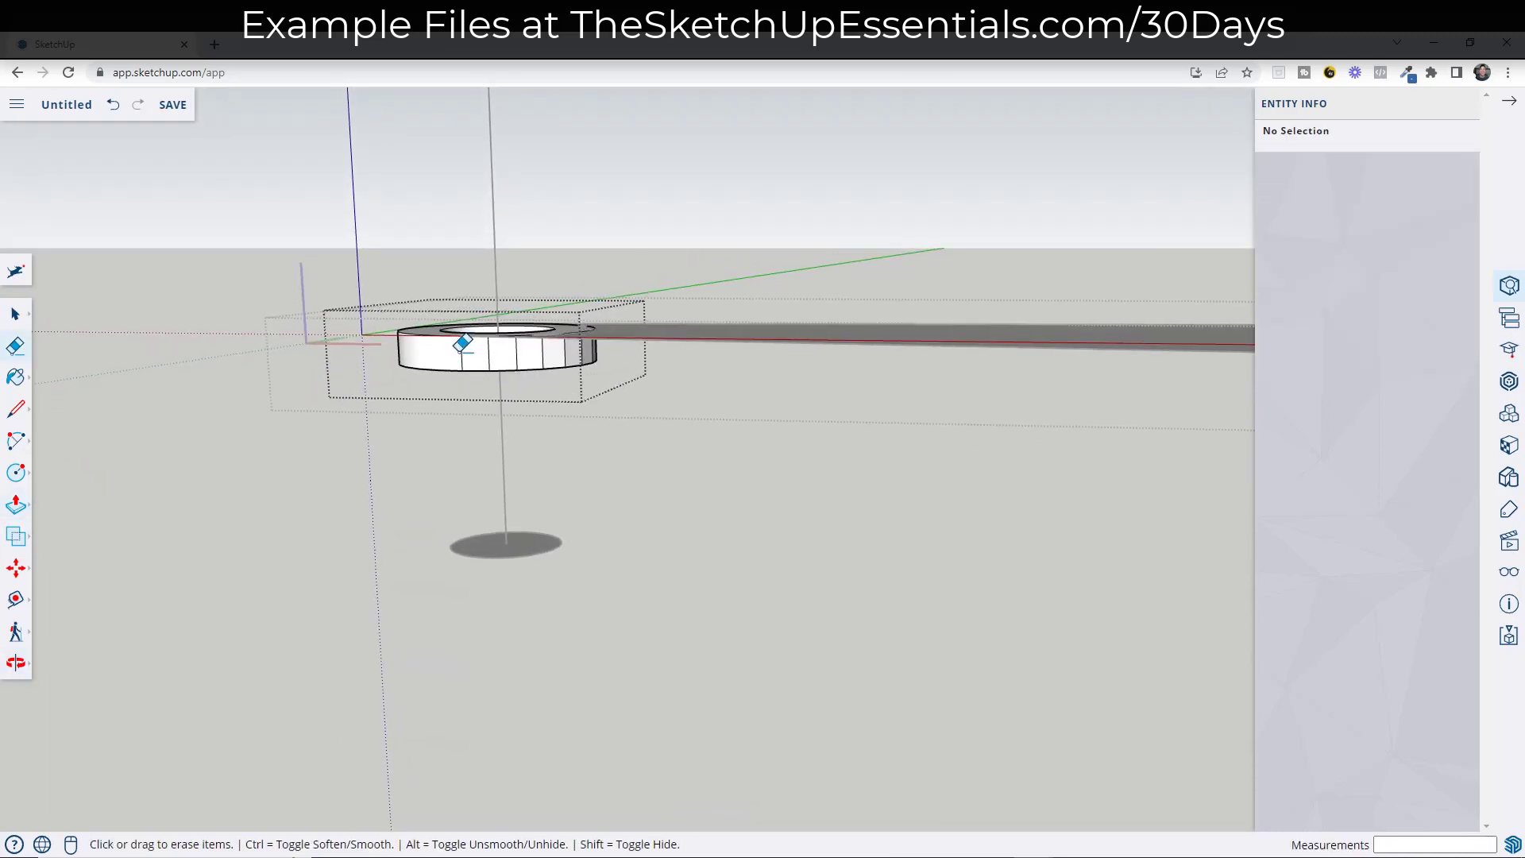
{"action": "left_click_drag", "start_coordinate": [463, 344], "coordinate": [589, 344], "text": "shift"}
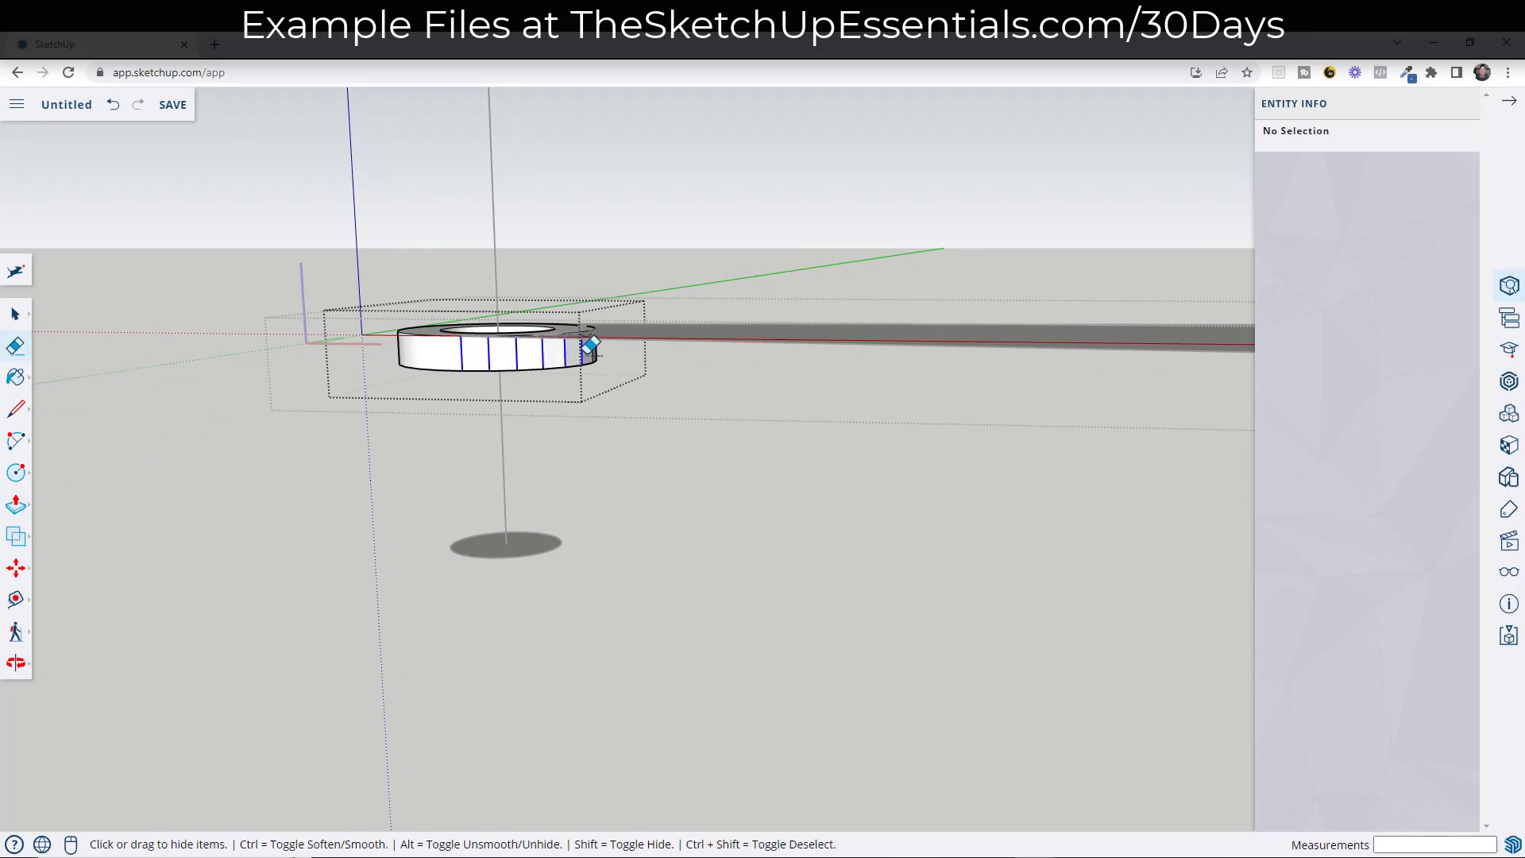
{"action": "mouse_move", "coordinate": [698, 350]}
{"action": "middle_mouse_down"}
{"action": "mouse_move", "coordinate": [408, 330]}
{"action": "mouse_move", "coordinate": [594, 343]}
{"action": "middle_mouse_up"}
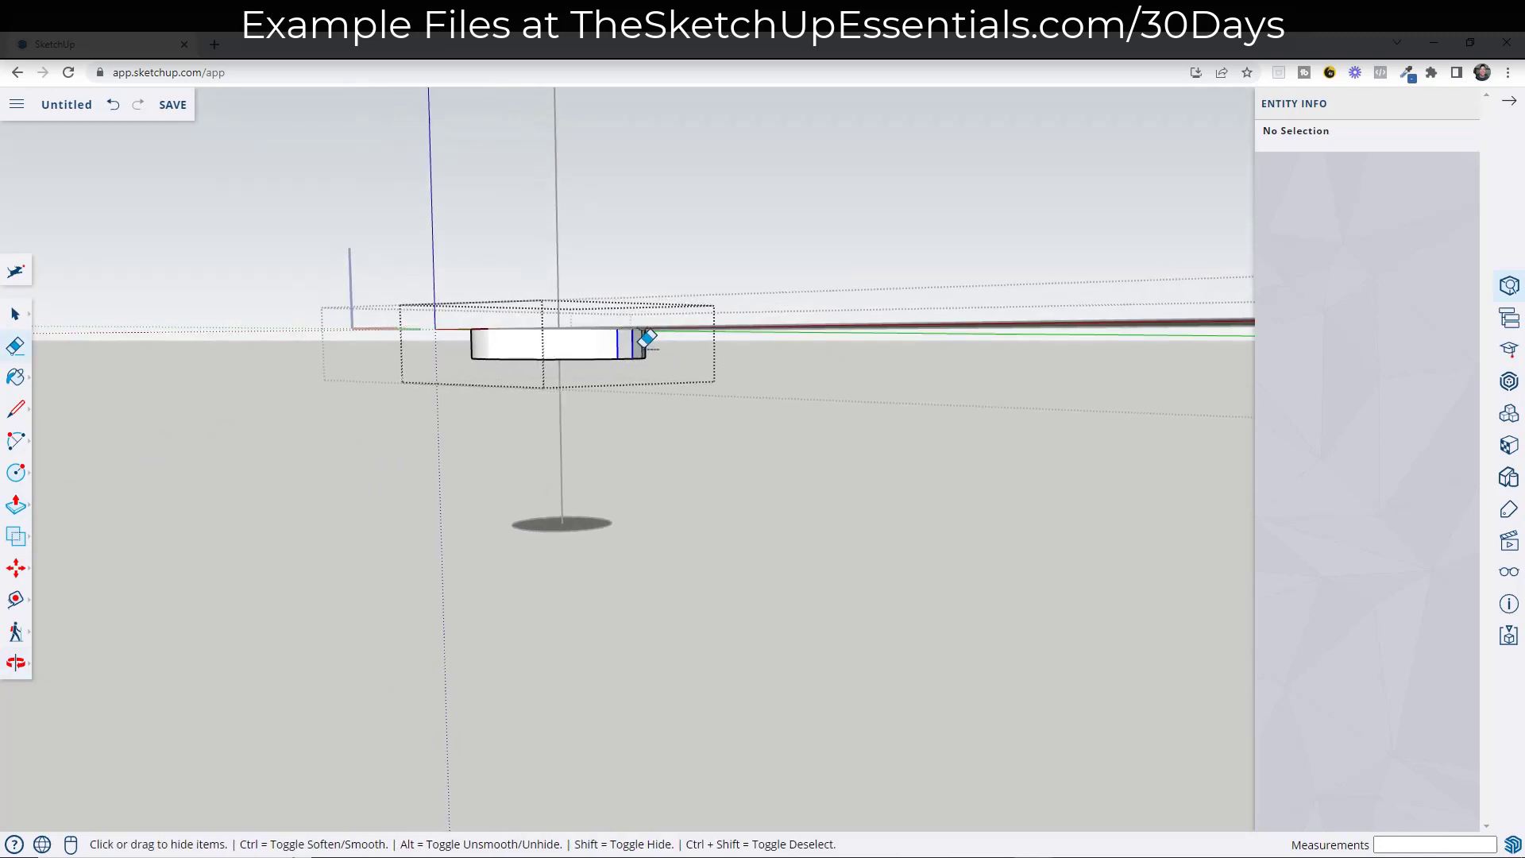
{"action": "mouse_move", "coordinate": [779, 360]}
{"action": "middle_mouse_down"}
{"action": "mouse_move", "coordinate": [204, 364]}
{"action": "mouse_move", "coordinate": [744, 331]}
{"action": "middle_mouse_up"}
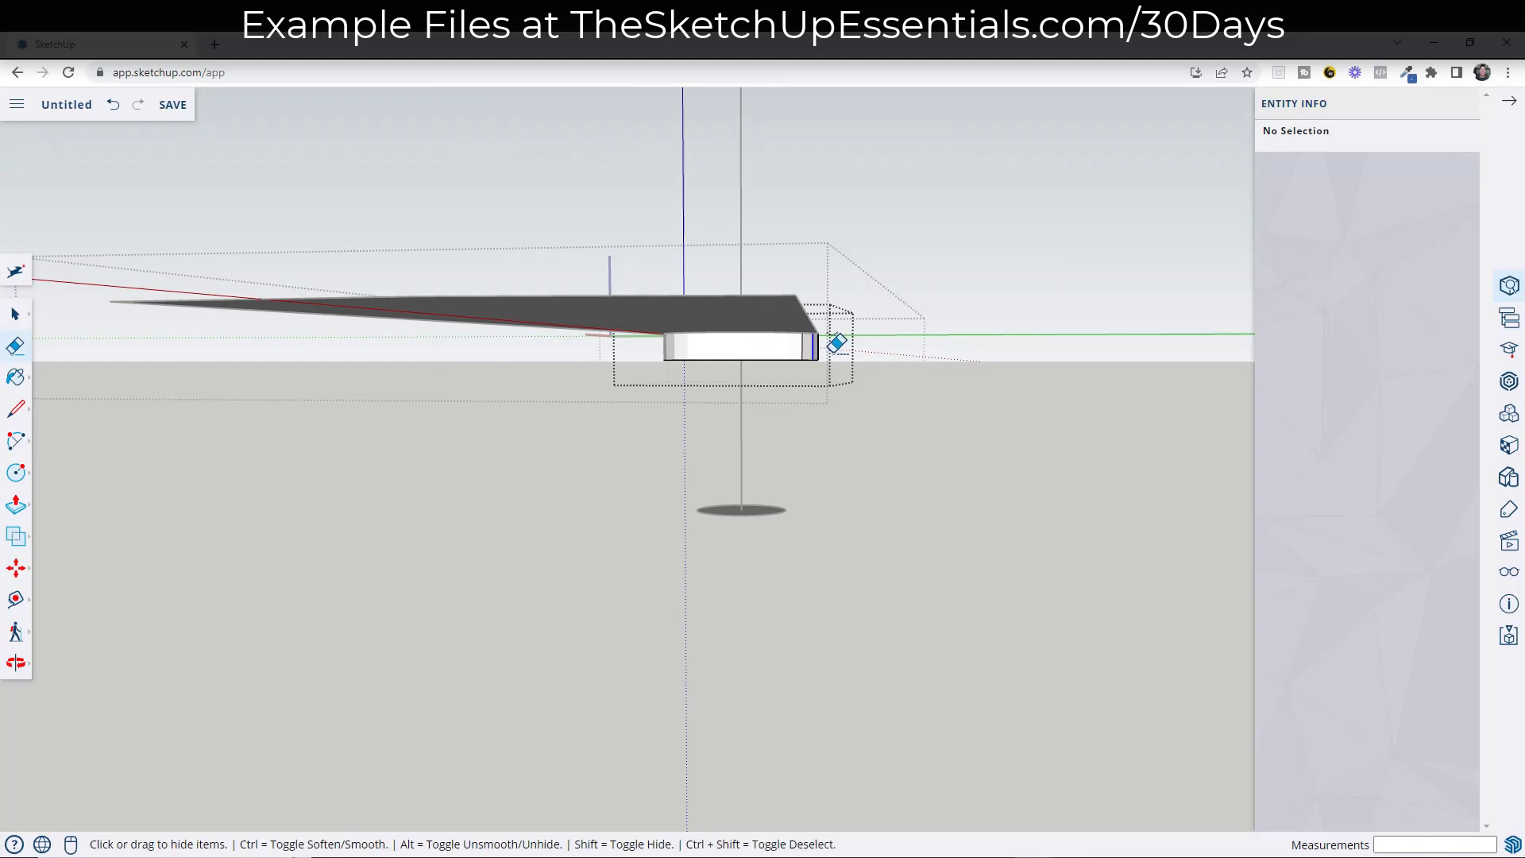
{"action": "middle_click_drag", "start_coordinate": [898, 344], "coordinate": [691, 344]}
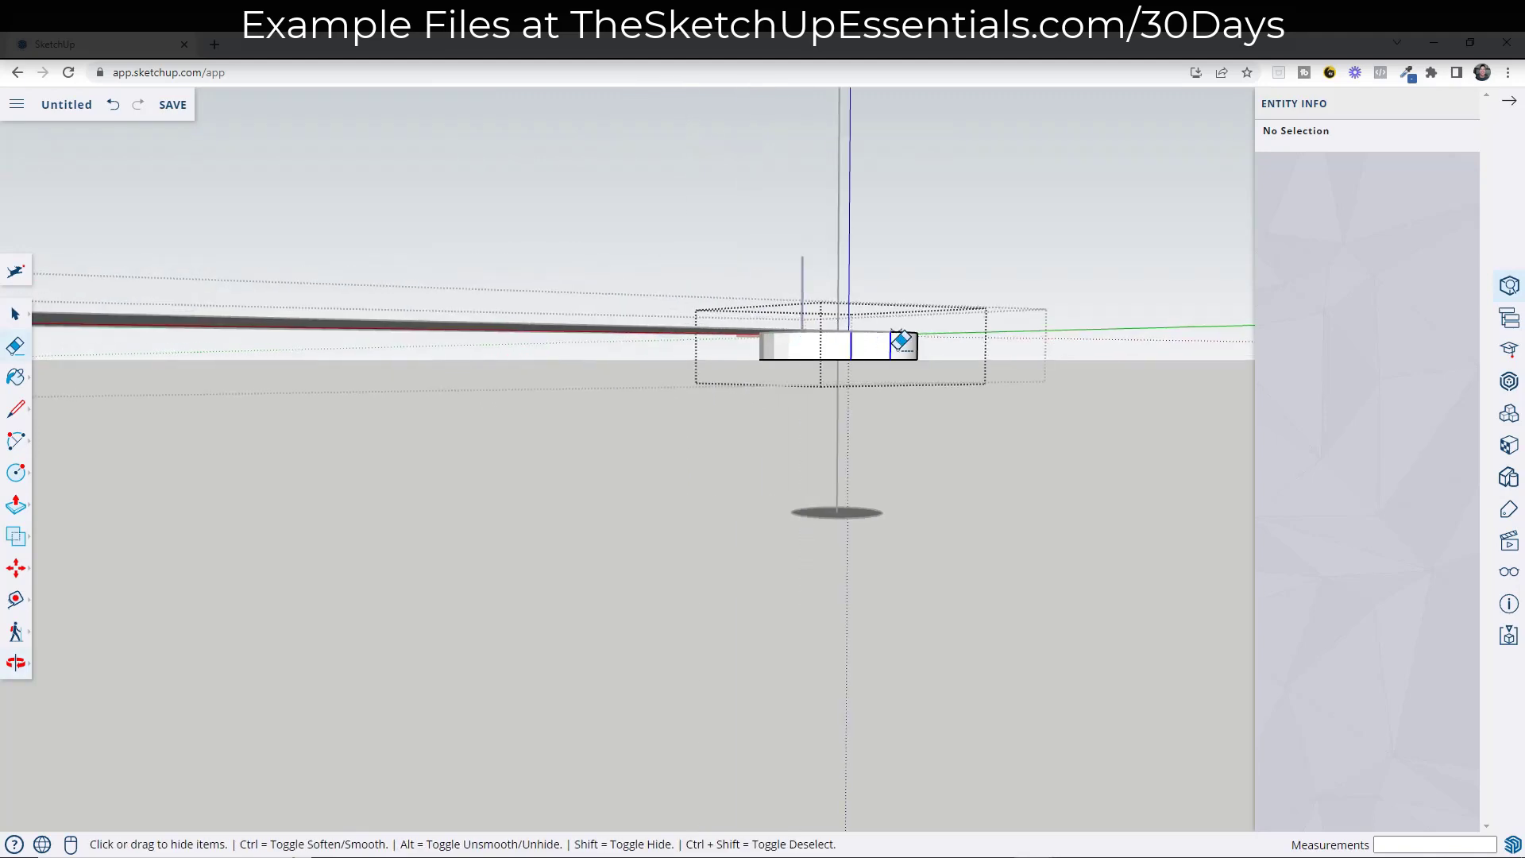
{"action": "mouse_move", "coordinate": [616, 374]}
{"action": "middle_mouse_down"}
{"action": "mouse_move", "coordinate": [1294, 466]}
{"action": "mouse_move", "coordinate": [970, 421]}
{"action": "middle_mouse_up"}
{"action": "key", "text": "space"}
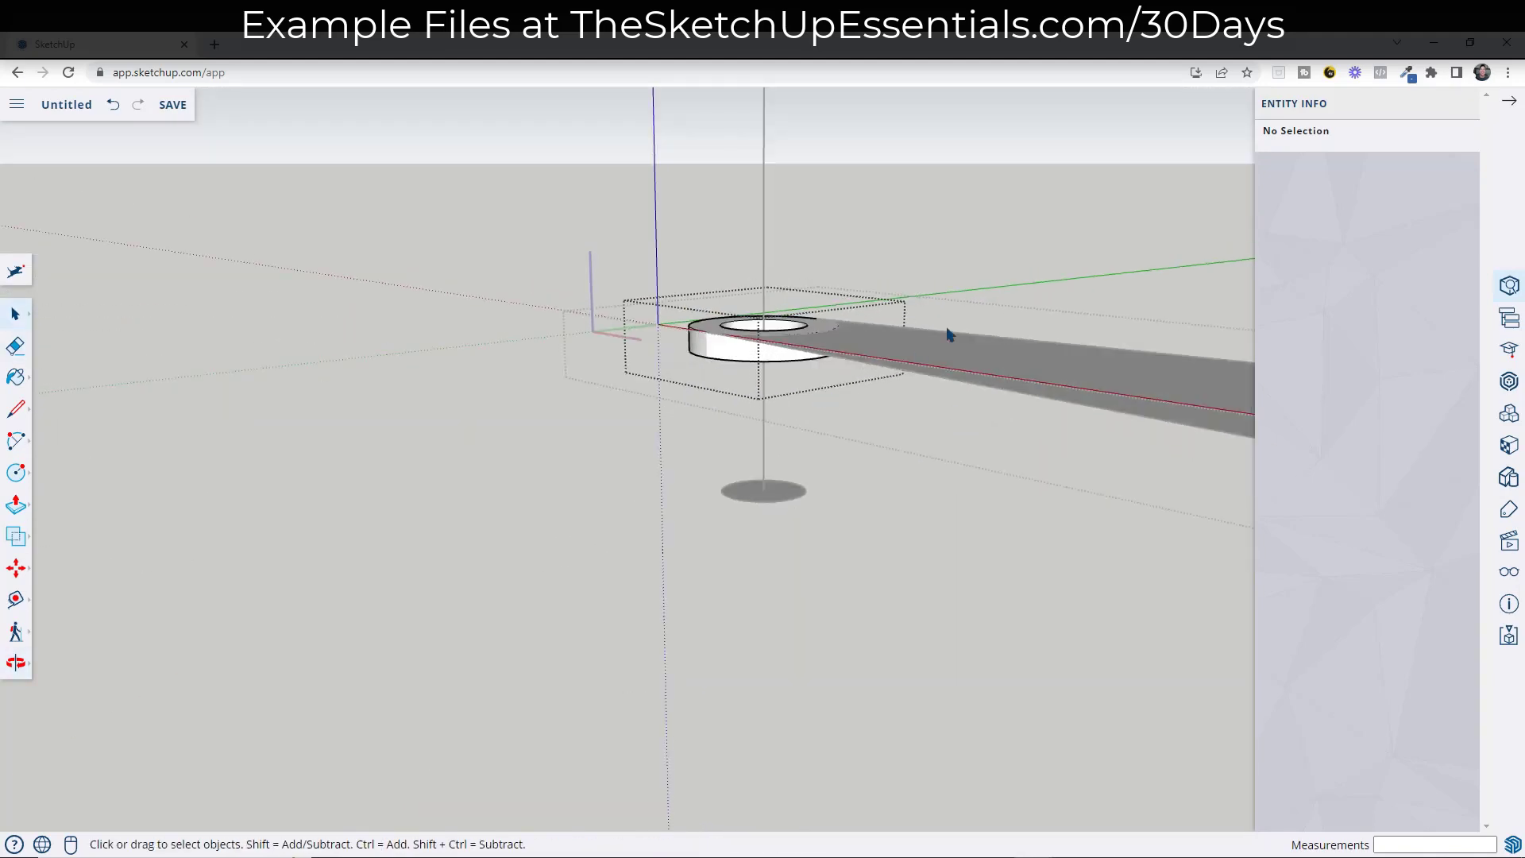
Open the tapered tread group and extrude its face about 11/16" downward
{"action": "mouse_move", "coordinate": [950, 333]}
{"action": "middle_mouse_down"}
{"action": "mouse_move", "coordinate": [1008, 381]}
{"action": "mouse_move", "coordinate": [559, 418]}
{"action": "middle_mouse_up"}
{"action": "left_click", "coordinate": [824, 398]}
{"action": "middle_click_drag", "start_coordinate": [705, 429], "coordinate": [755, 411]}
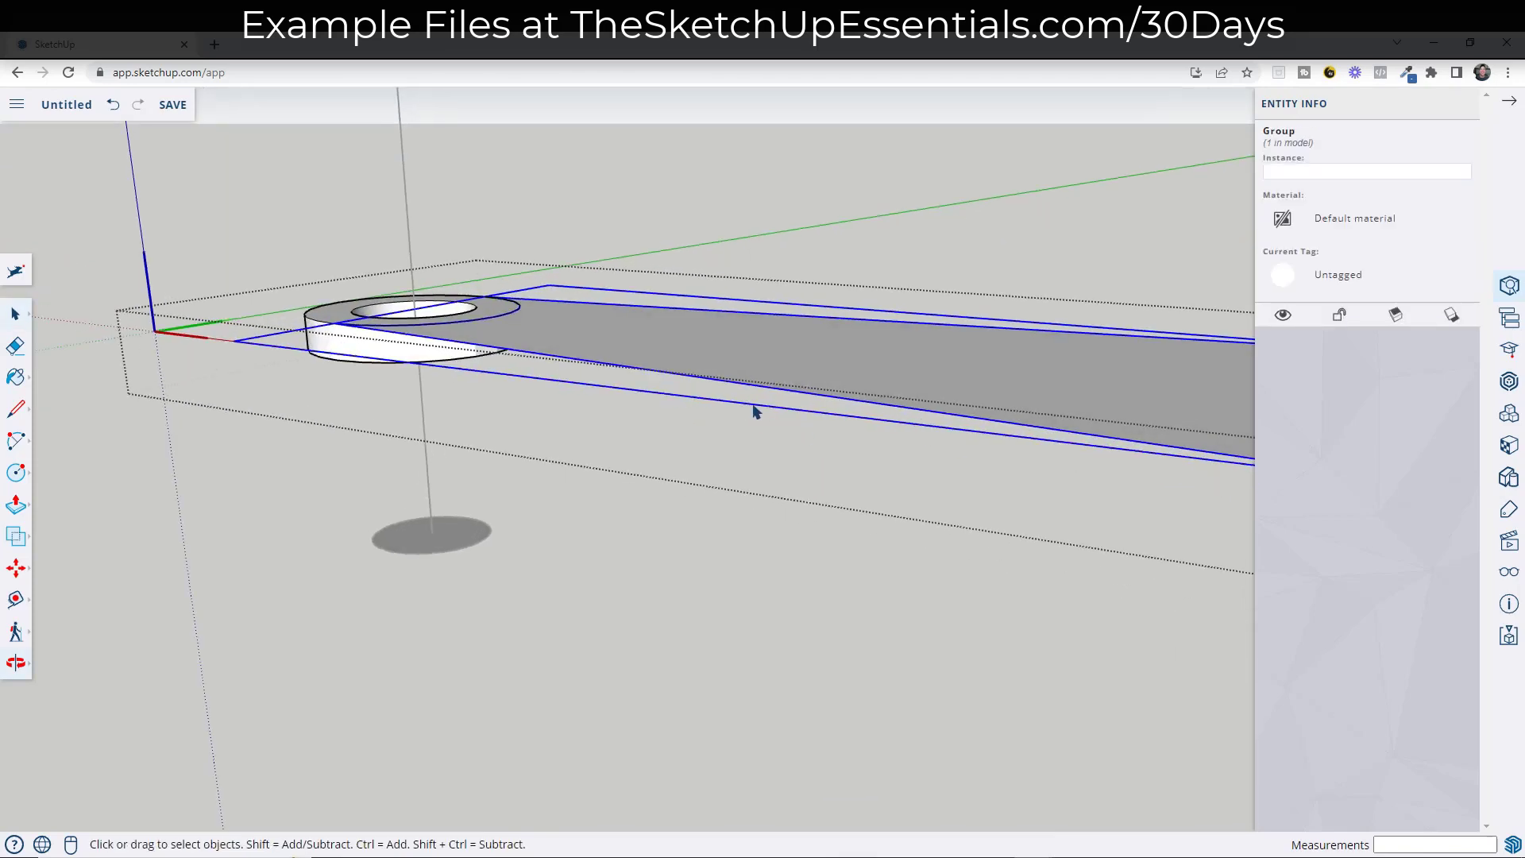
{"action": "double_click", "coordinate": [719, 348]}
{"action": "key", "text": "p"}
{"action": "left_click", "coordinate": [657, 350]}
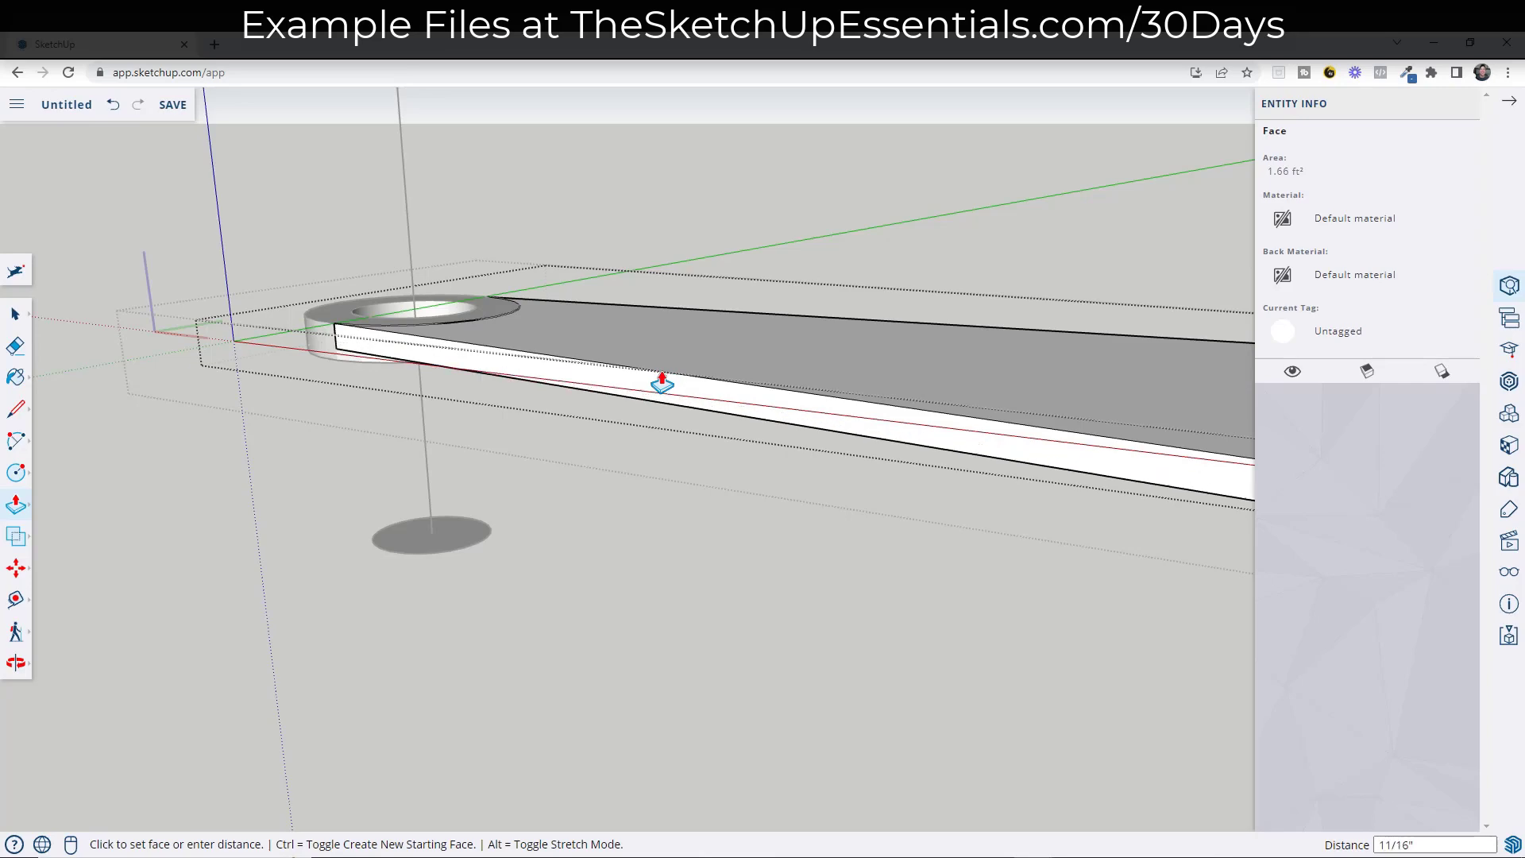
{"action": "left_click", "coordinate": [661, 381]}
{"action": "key", "text": "space"}
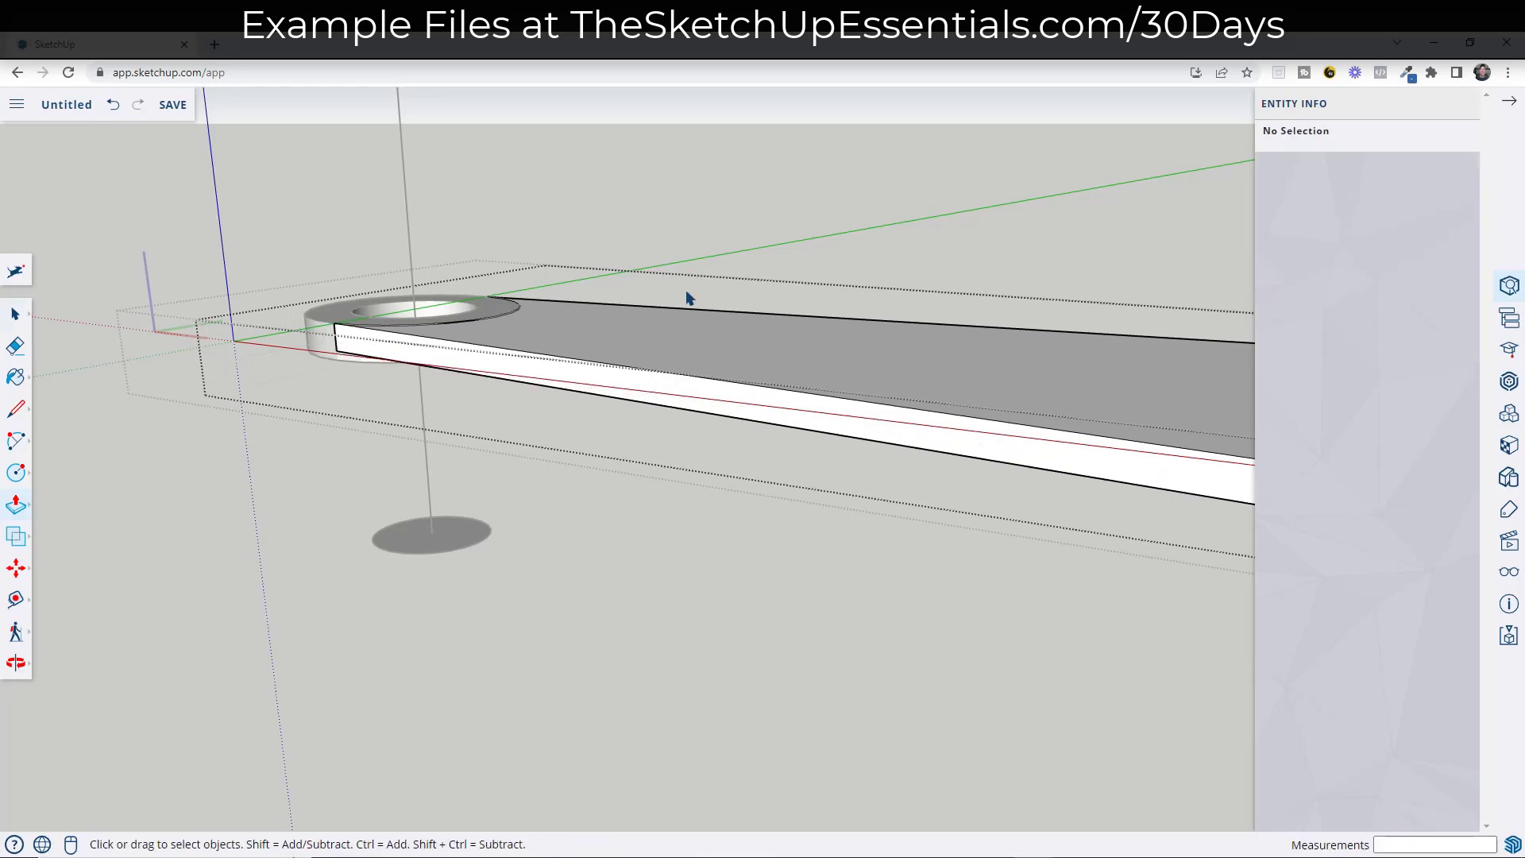
Offset the outline of the tread's top face inward by about 7/16"
{"action": "middle_click_drag", "start_coordinate": [687, 296], "coordinate": [507, 402]}
{"action": "key", "text": "f"}
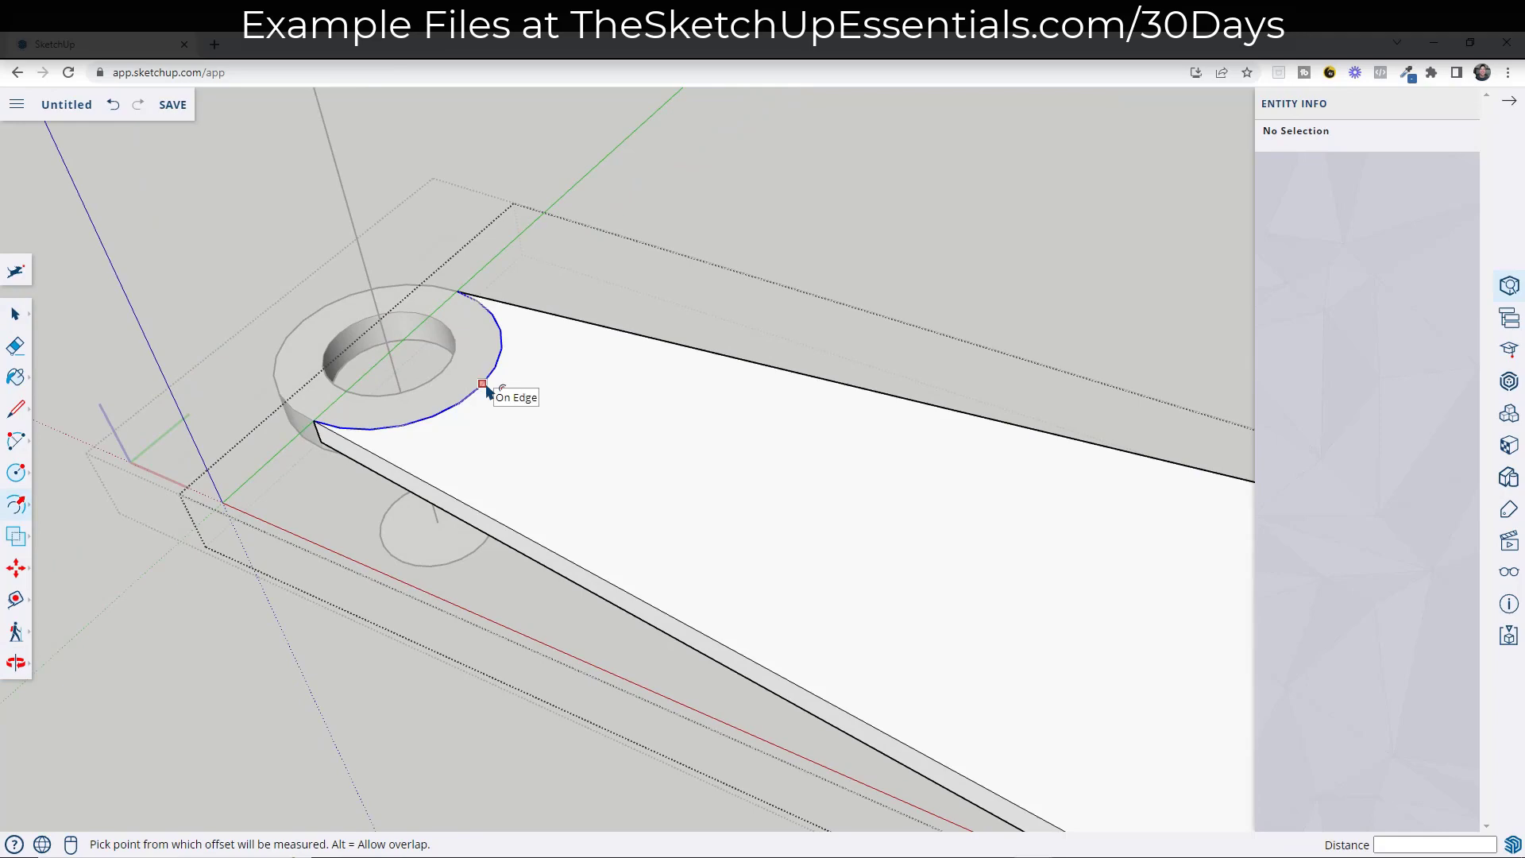
{"action": "left_click", "coordinate": [505, 401]}
{"action": "key", "text": "space"}
{"action": "key", "text": "f"}
{"action": "left_click", "coordinate": [518, 403]}
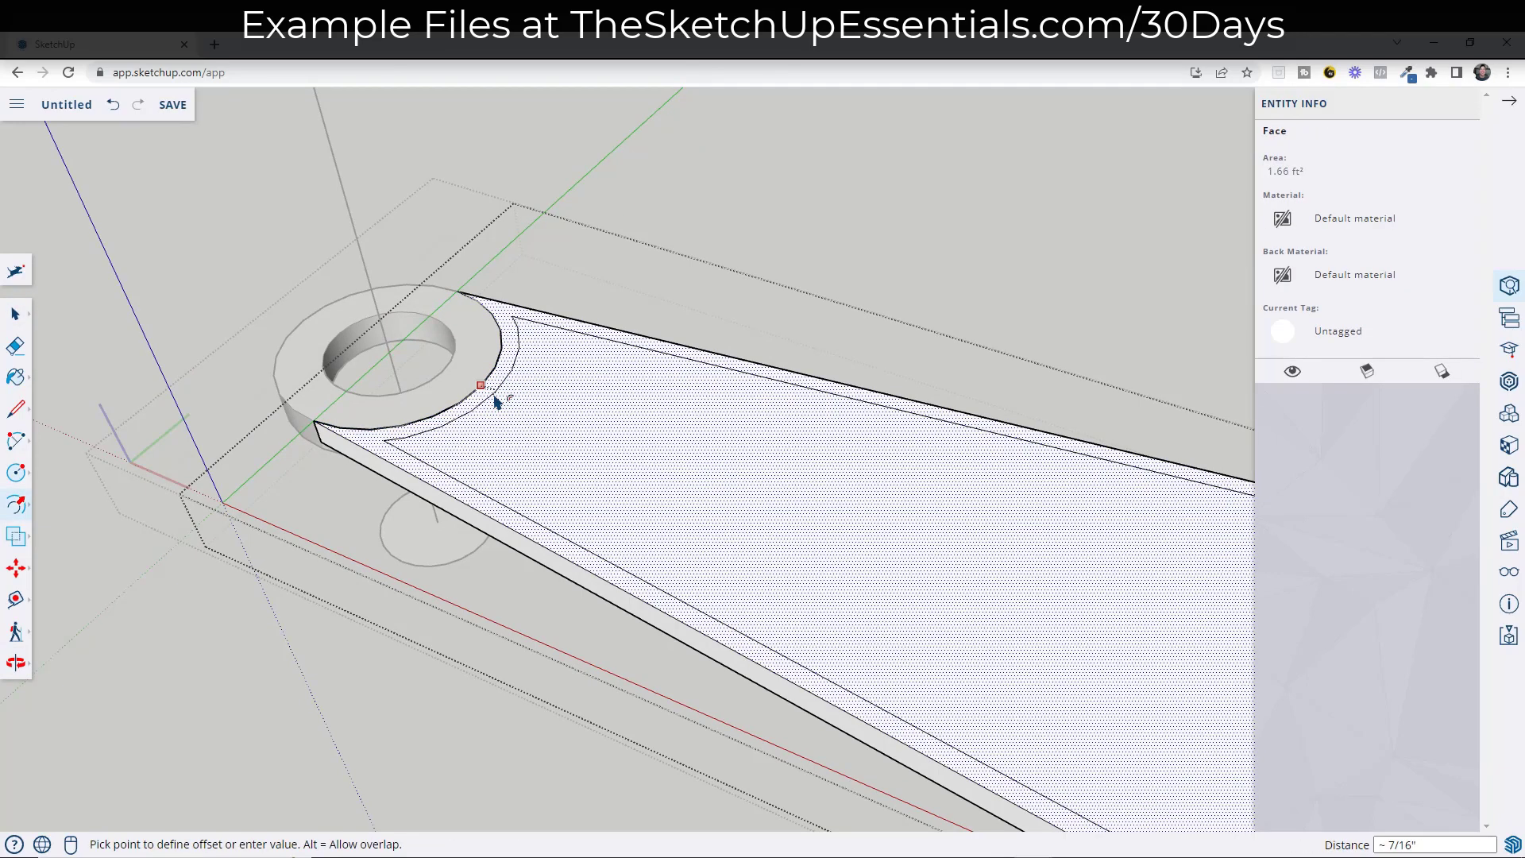
{"action": "left_click", "coordinate": [494, 401]}
{"action": "key", "text": "space"}
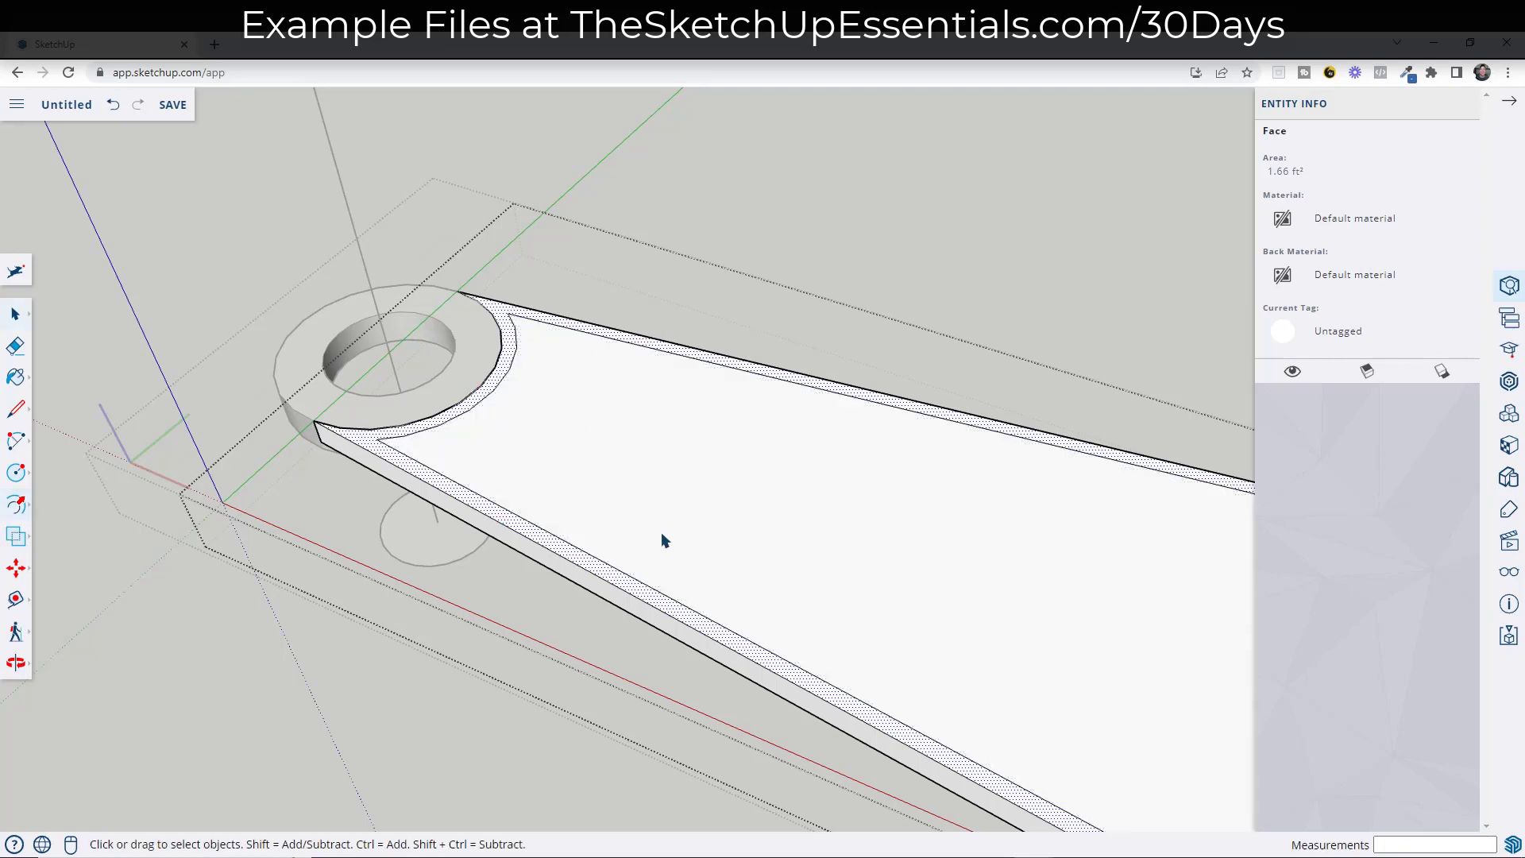
Push the inner face of the tread's top down about 7/16" to leave a raised rim
{"action": "middle_click_drag", "start_coordinate": [661, 534], "coordinate": [688, 402]}
{"action": "left_click", "coordinate": [622, 433]}
{"action": "scroll", "coordinate": [970, 460], "scroll_direction": "down", "scroll_amount": 3}
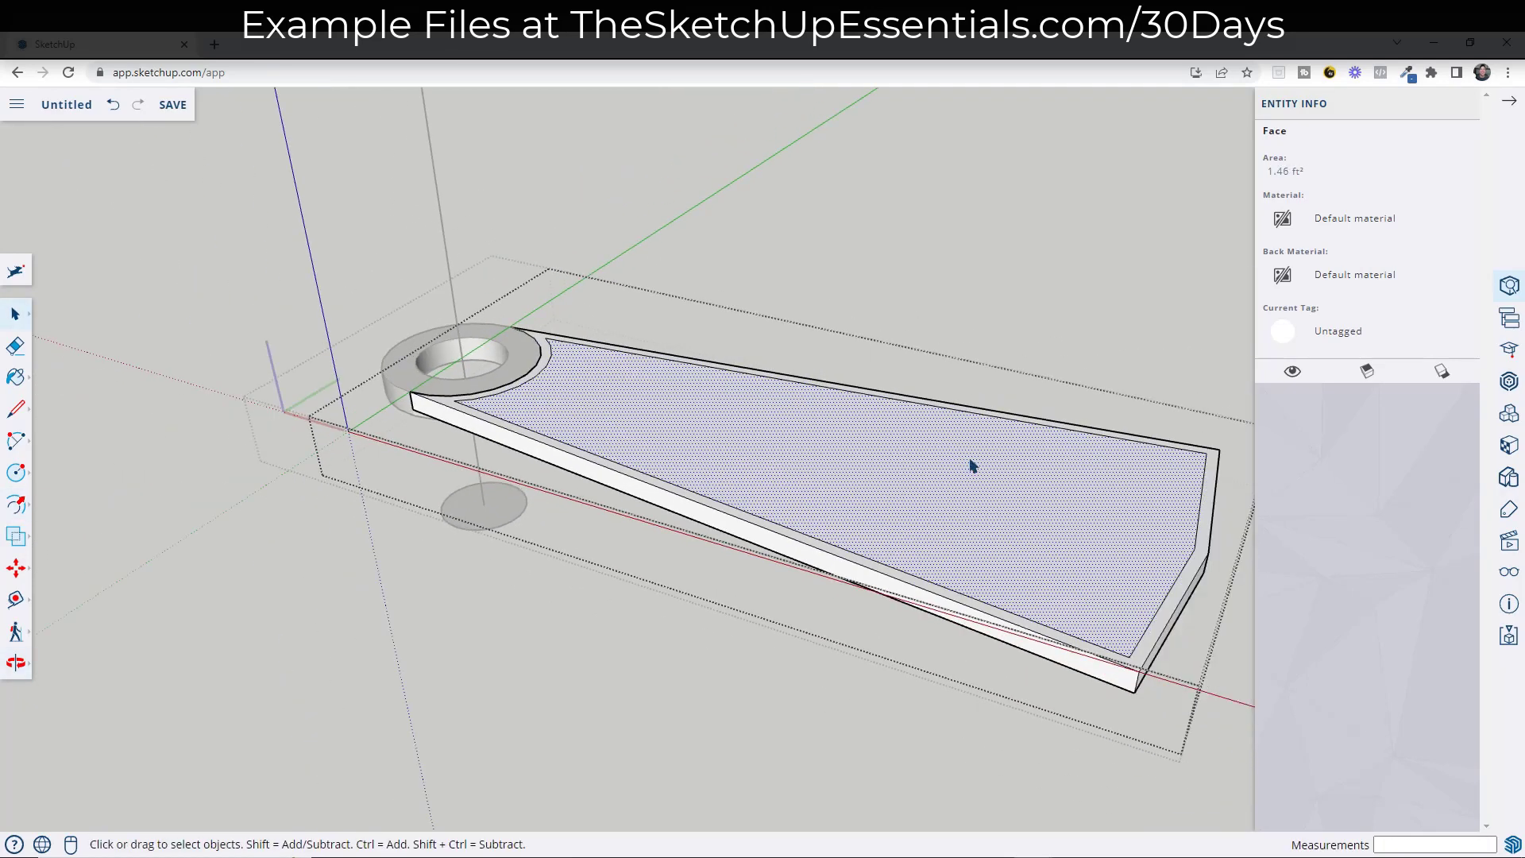
{"action": "key", "text": "p"}
{"action": "left_click", "coordinate": [1051, 533]}
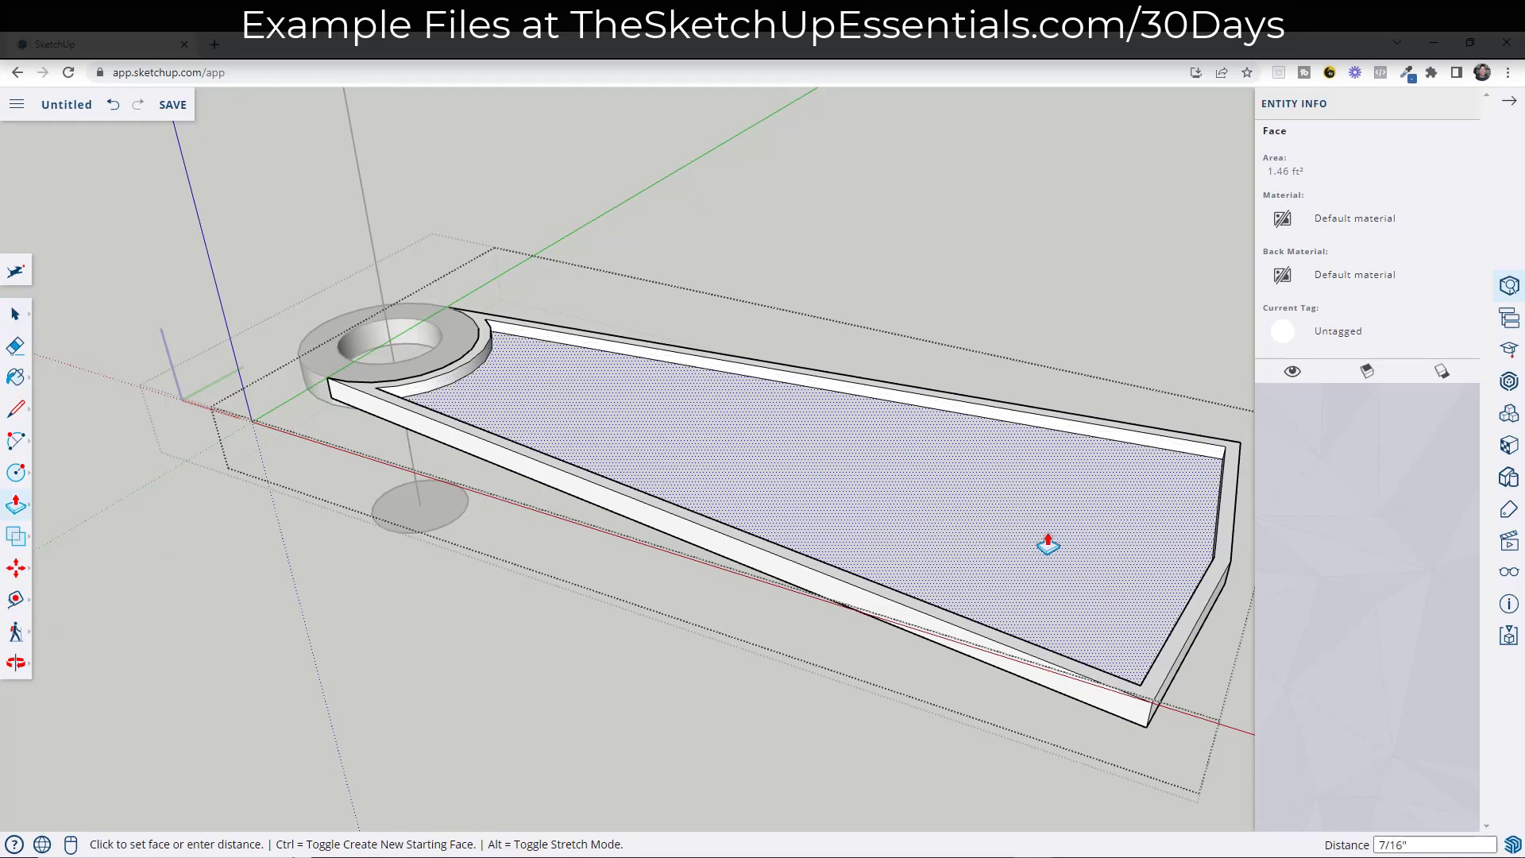
{"action": "left_click", "coordinate": [1047, 545]}
Finish editing inside the tread group and select the whole Spiral Step component
{"action": "key", "text": "space"}
{"action": "left_click", "coordinate": [778, 601]}
{"action": "middle_click_drag", "start_coordinate": [779, 600], "coordinate": [779, 510]}
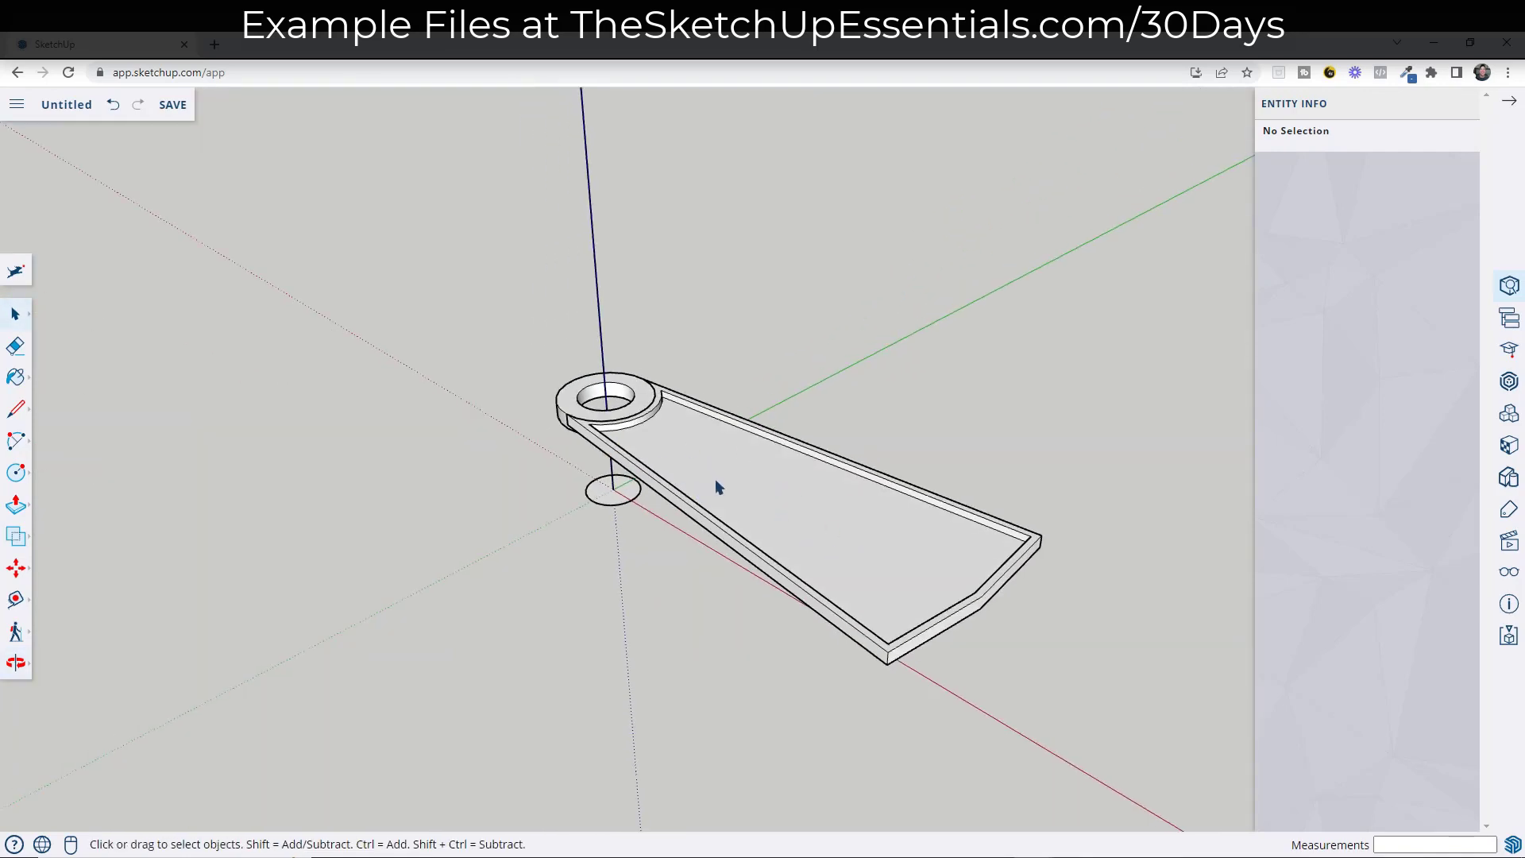
{"action": "middle_click_drag", "start_coordinate": [697, 529], "coordinate": [640, 456]}
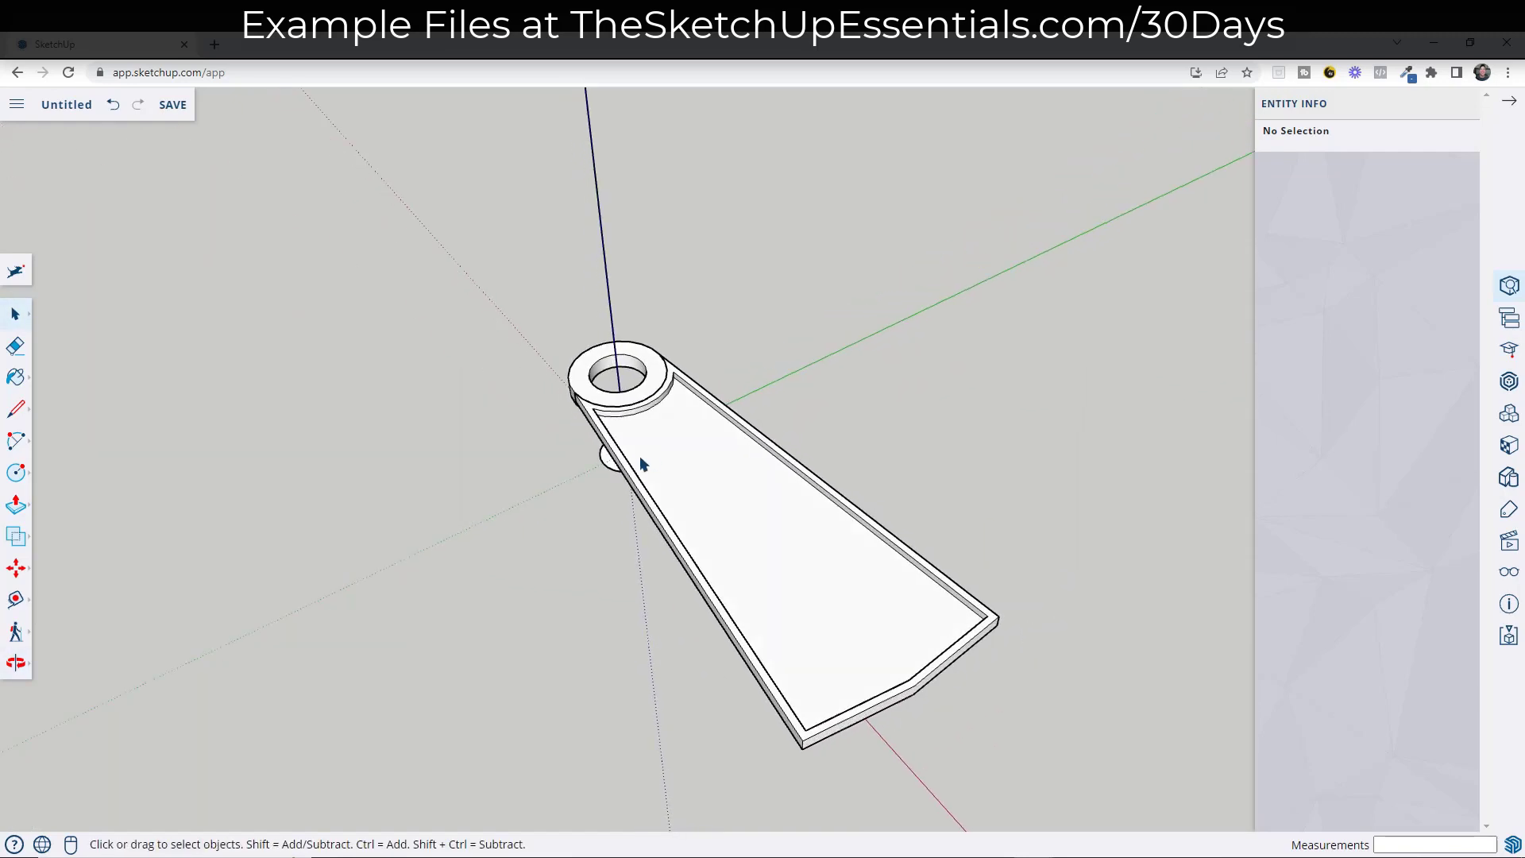
{"action": "left_click", "coordinate": [772, 573]}
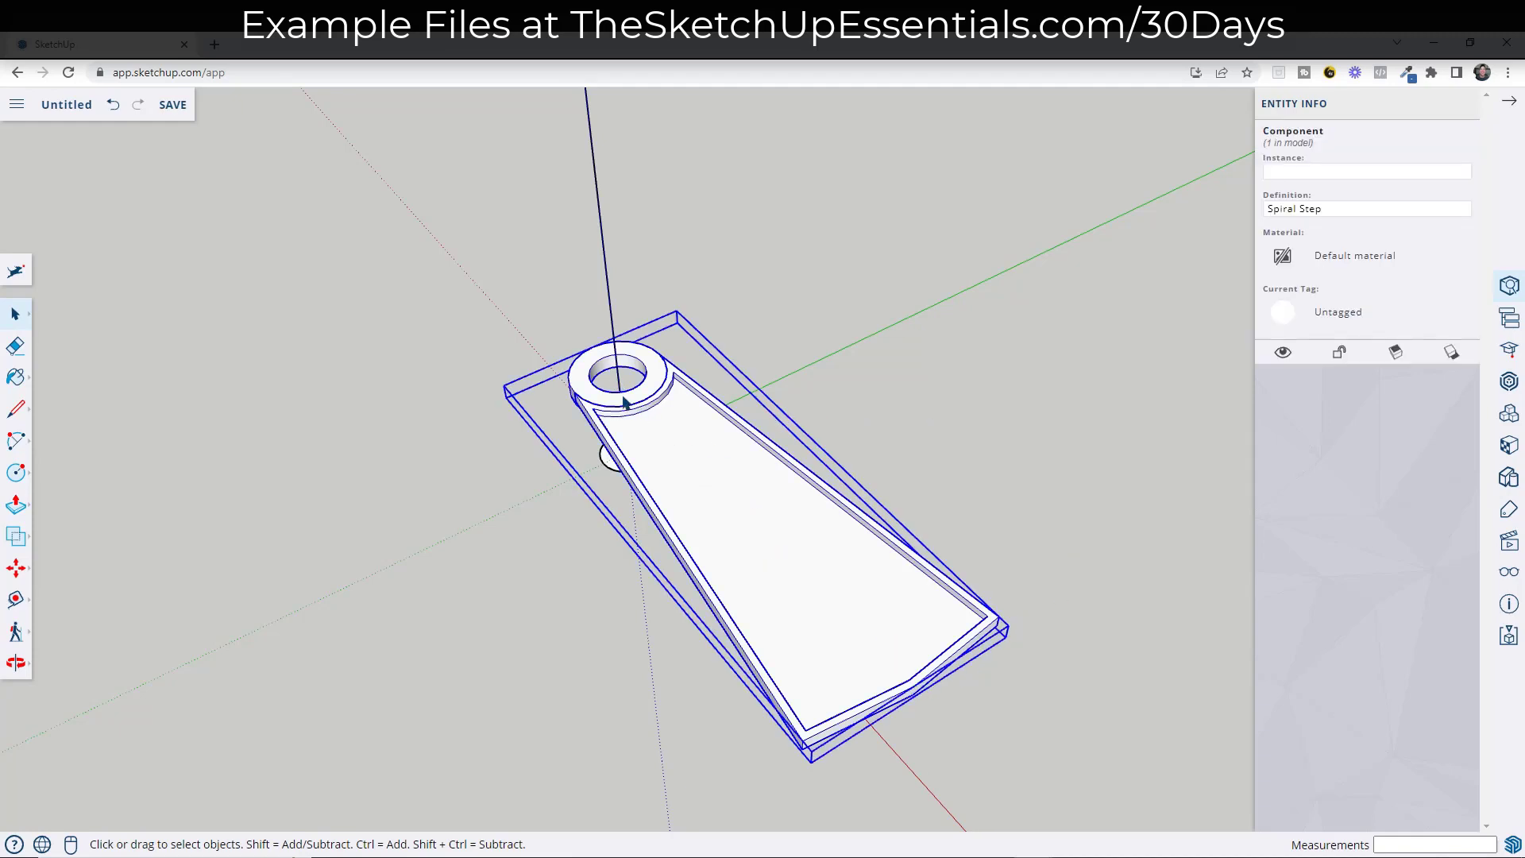
{"action": "middle_click_drag", "start_coordinate": [625, 402], "coordinate": [629, 450]}
{"action": "key", "text": "q"}
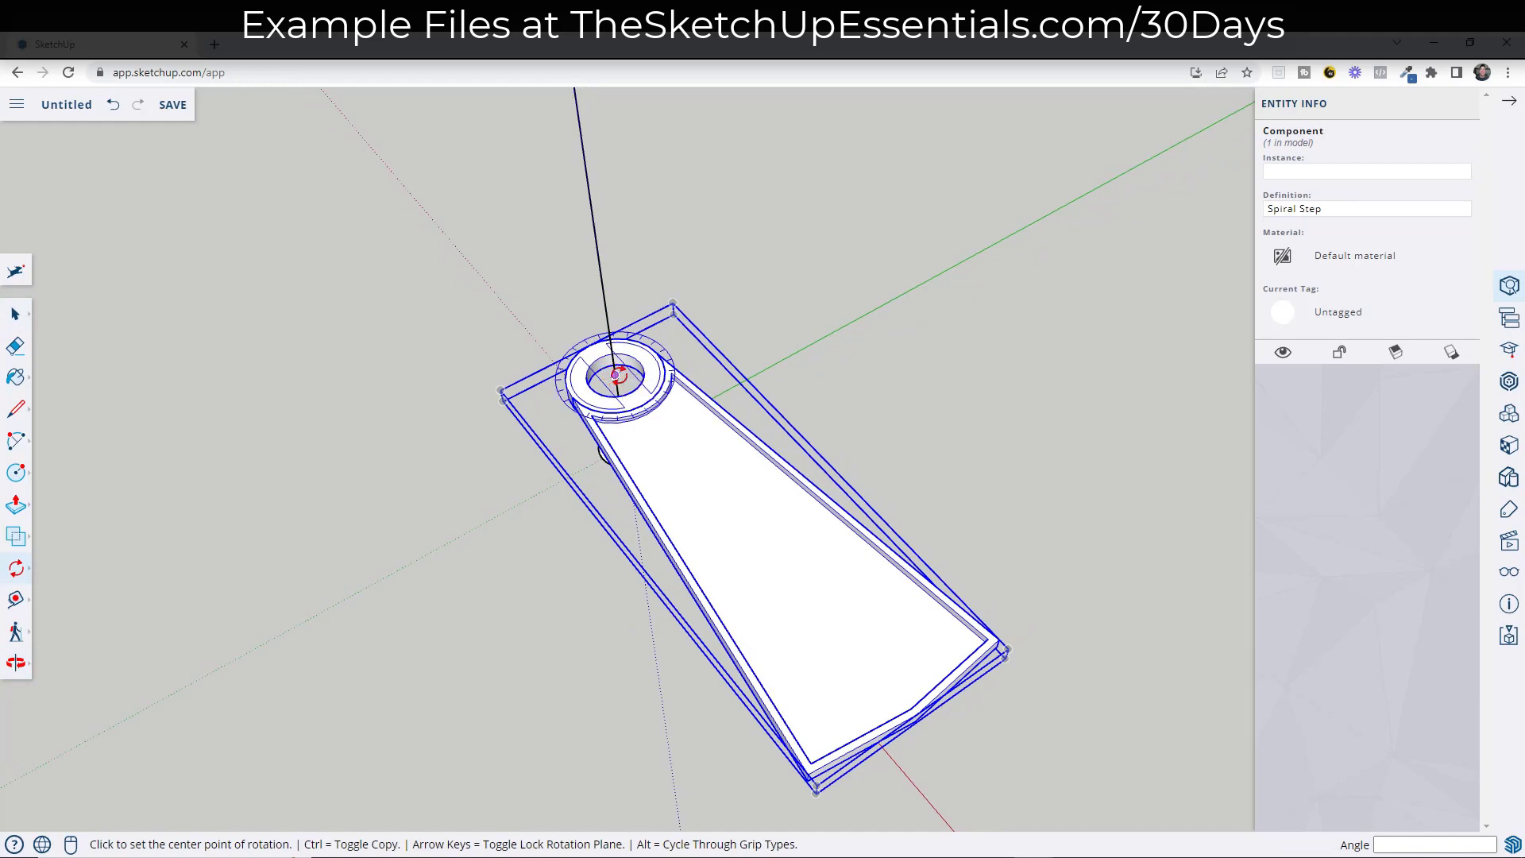
{"action": "left_click", "coordinate": [615, 375]}
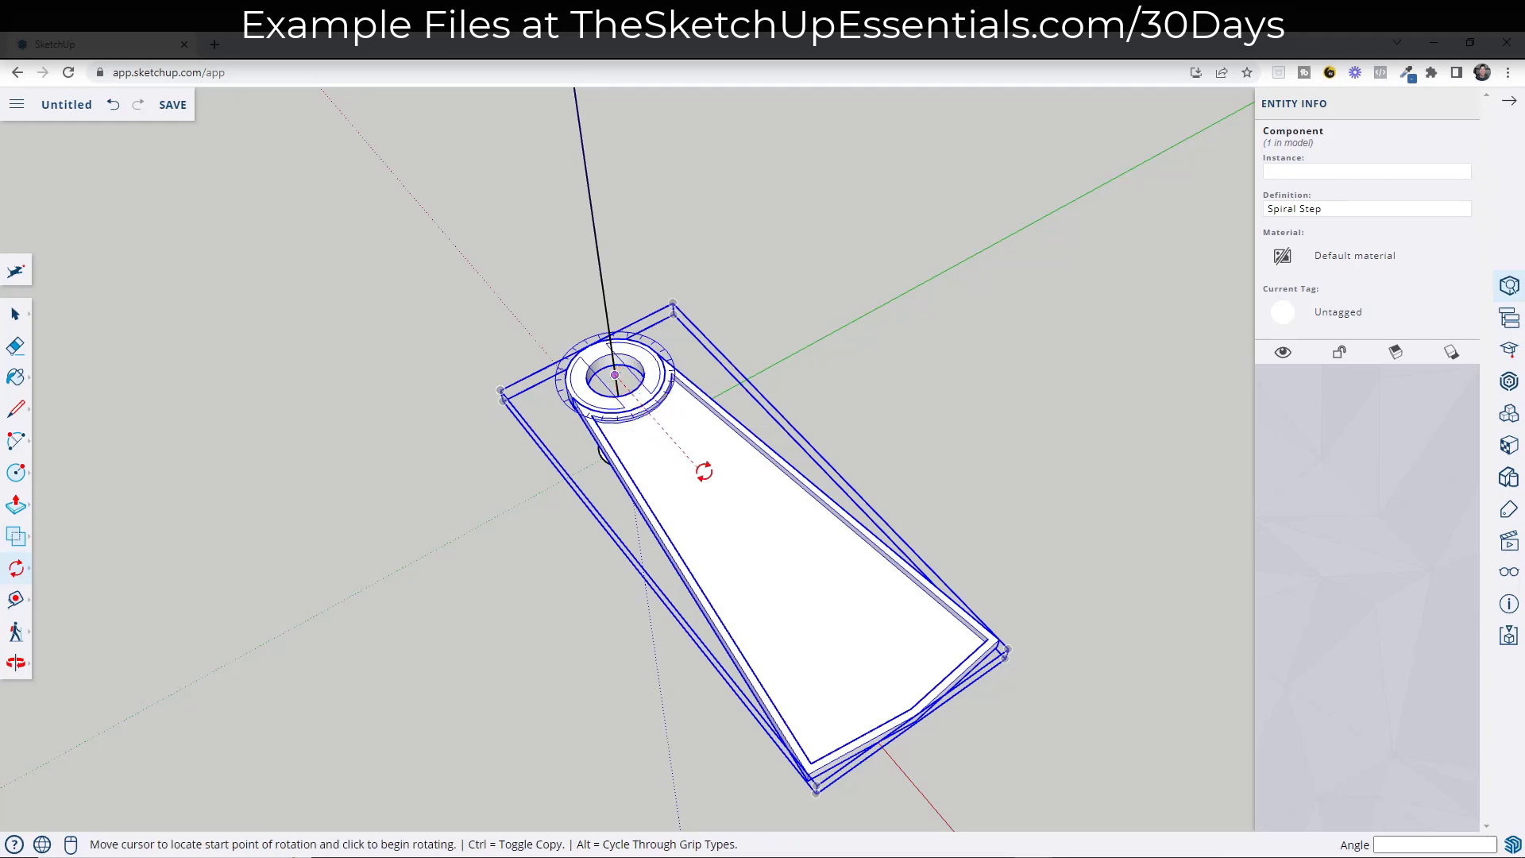
{"action": "left_click", "coordinate": [909, 717]}
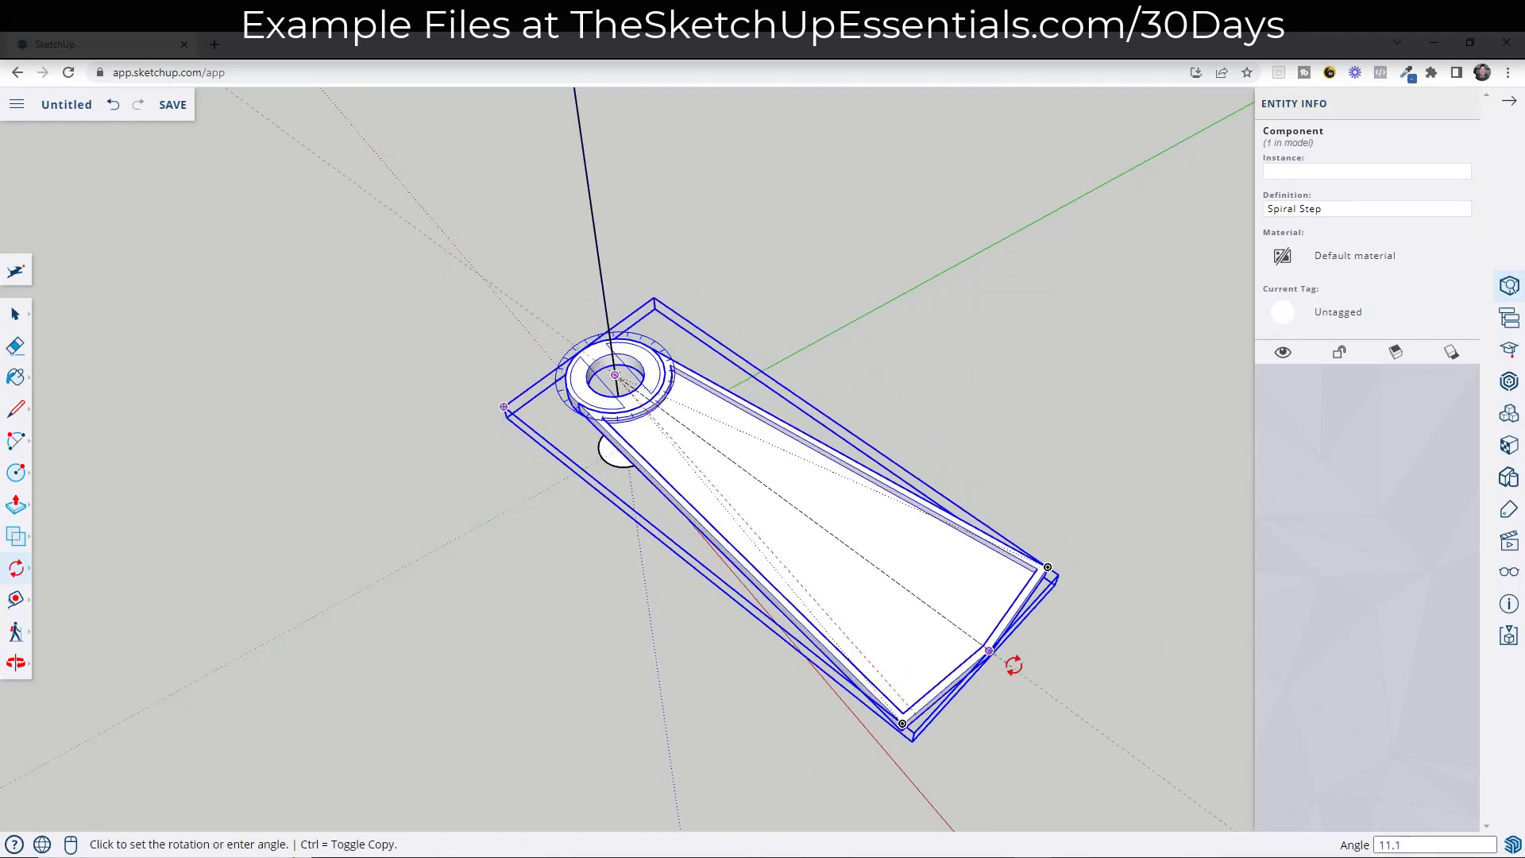
{"action": "left_click", "coordinate": [1041, 565]}
{"action": "key", "text": "space"}
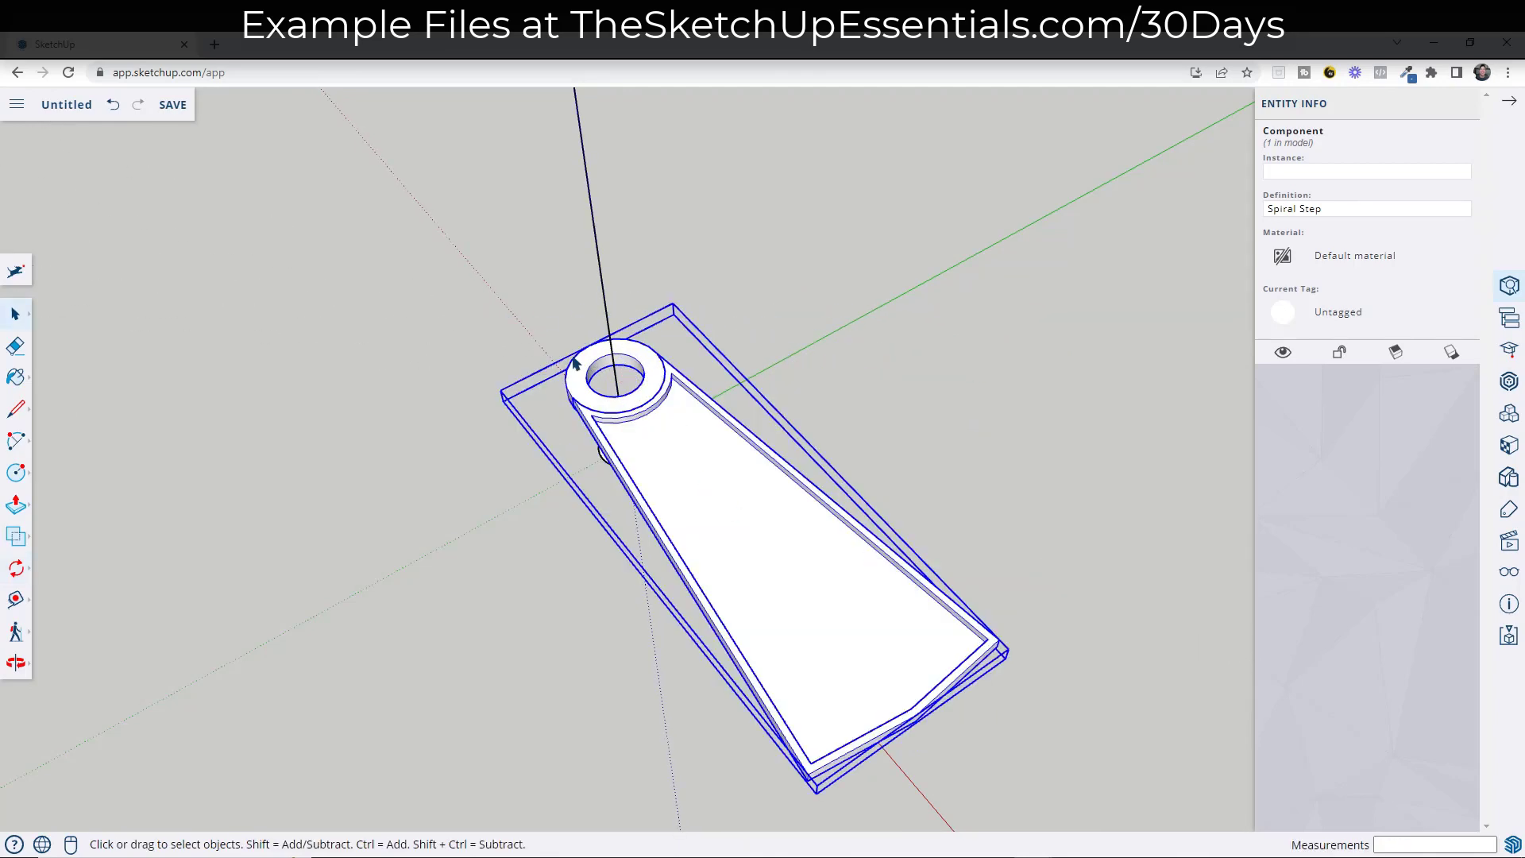
Rotate-copy the Spiral Step component about the pole's centre with treads edge to edge, repeating it into a full circle of 15 steps
{"action": "key", "text": "q"}
{"action": "left_click", "coordinate": [614, 374]}
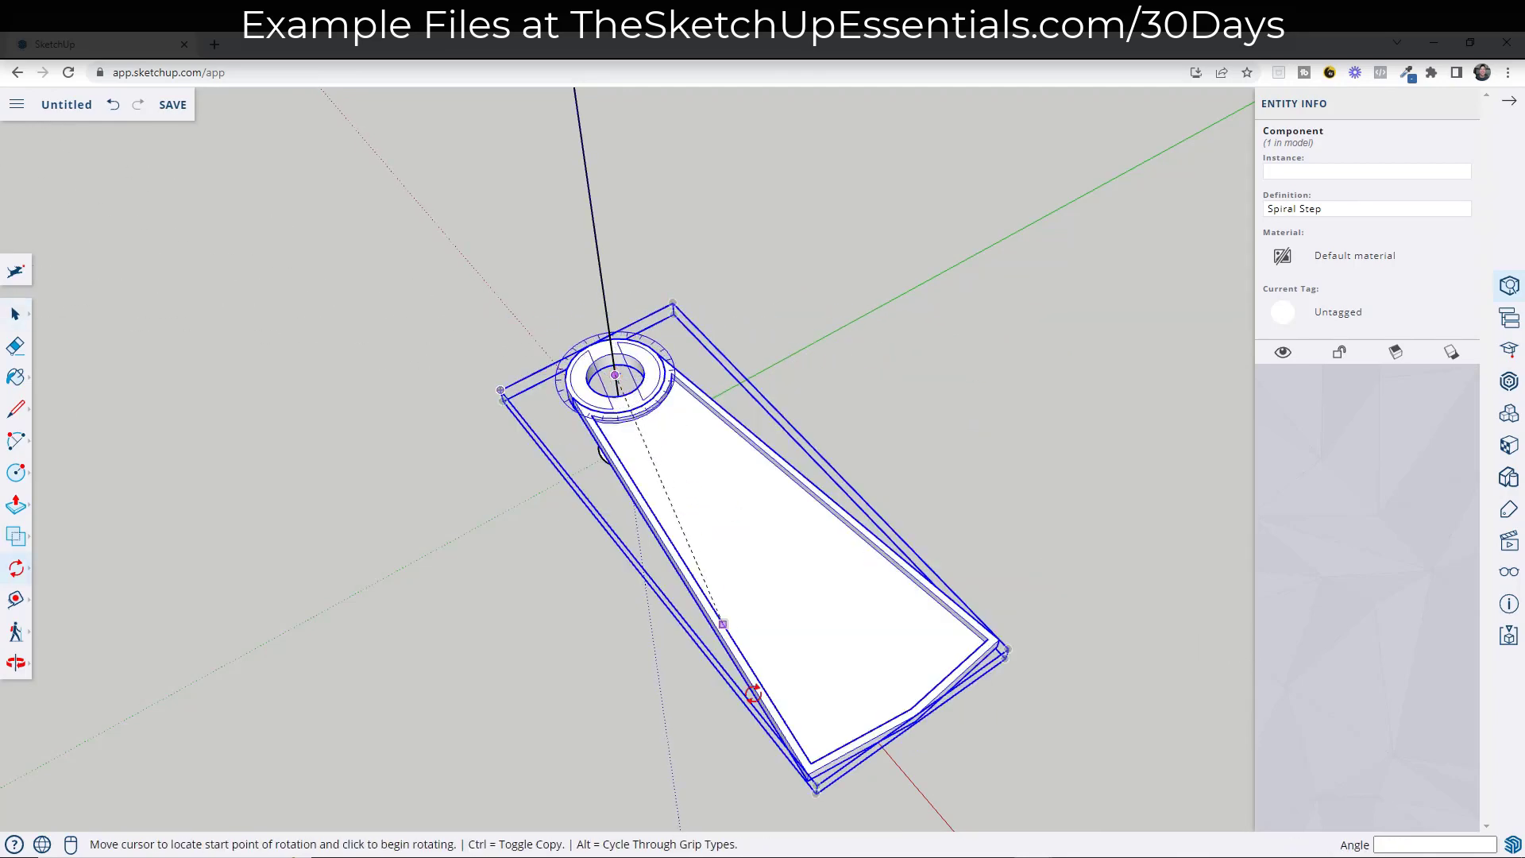
{"action": "left_click", "coordinate": [806, 774]}
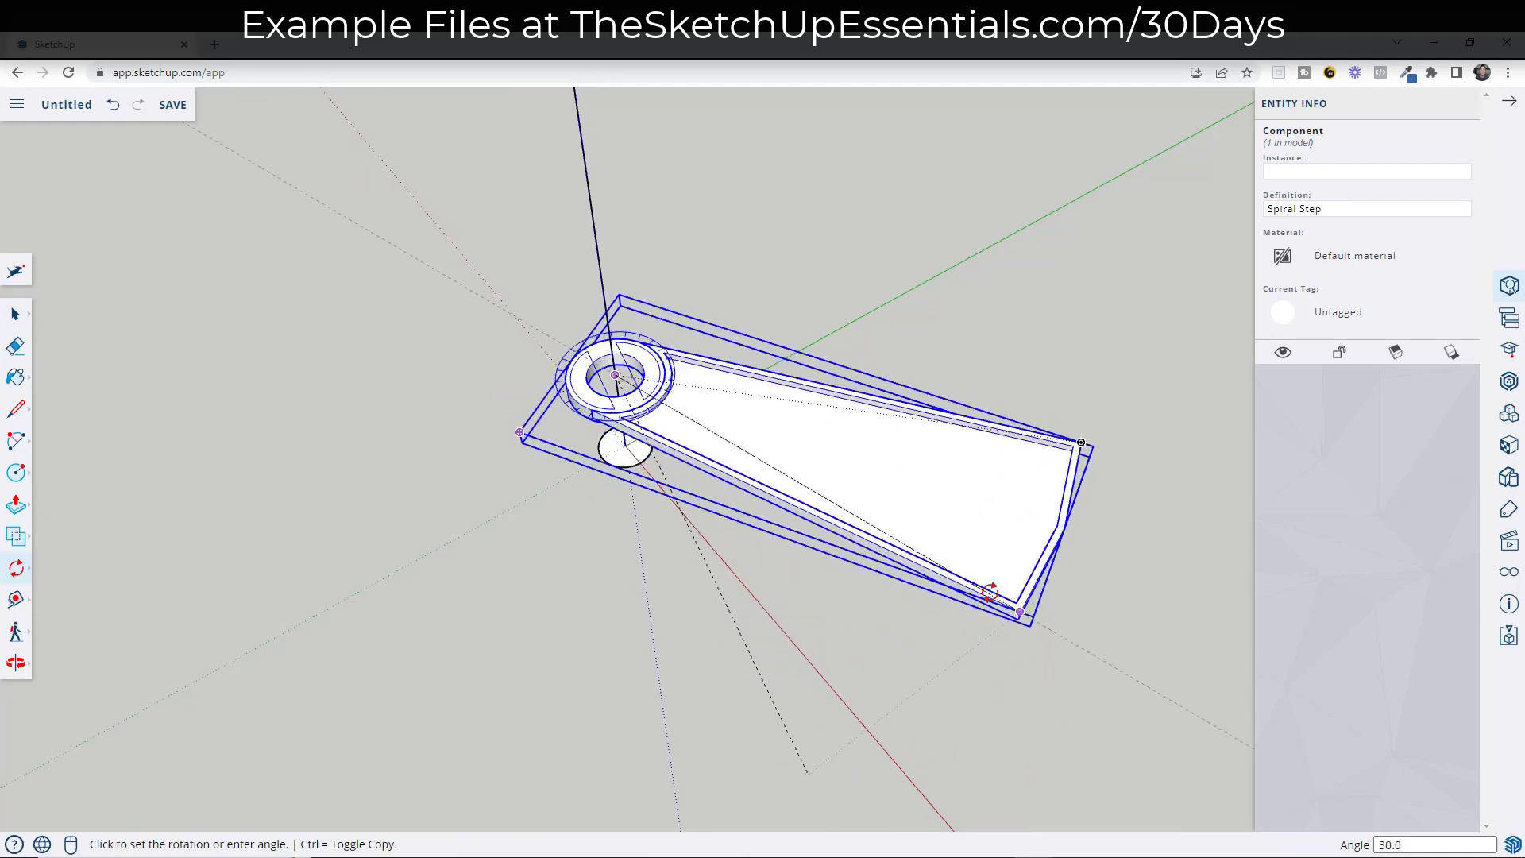
{"action": "key", "text": "ctrl"}
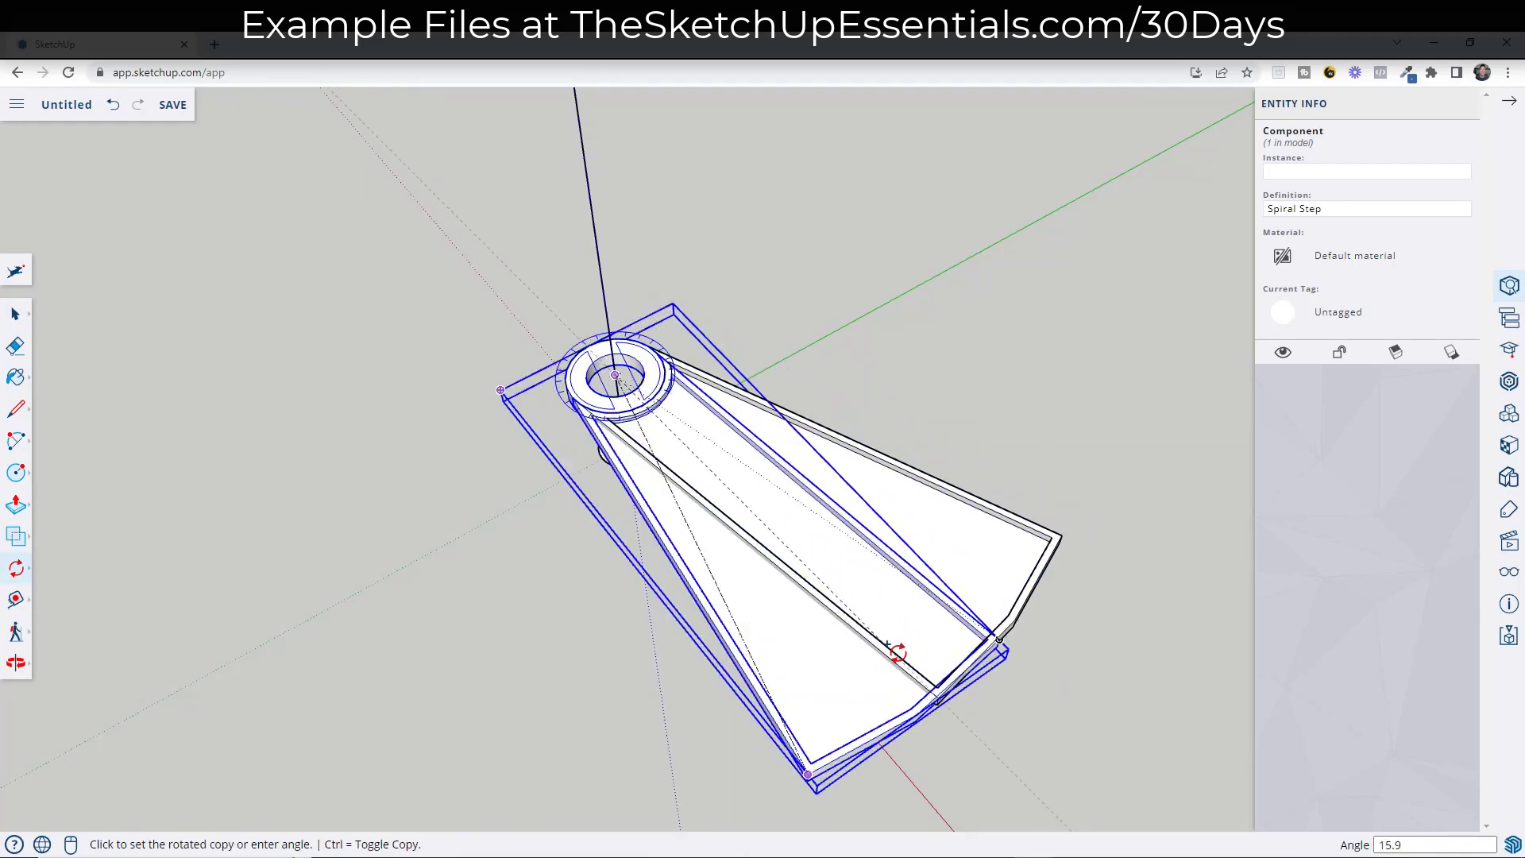
{"action": "left_click", "coordinate": [998, 640]}
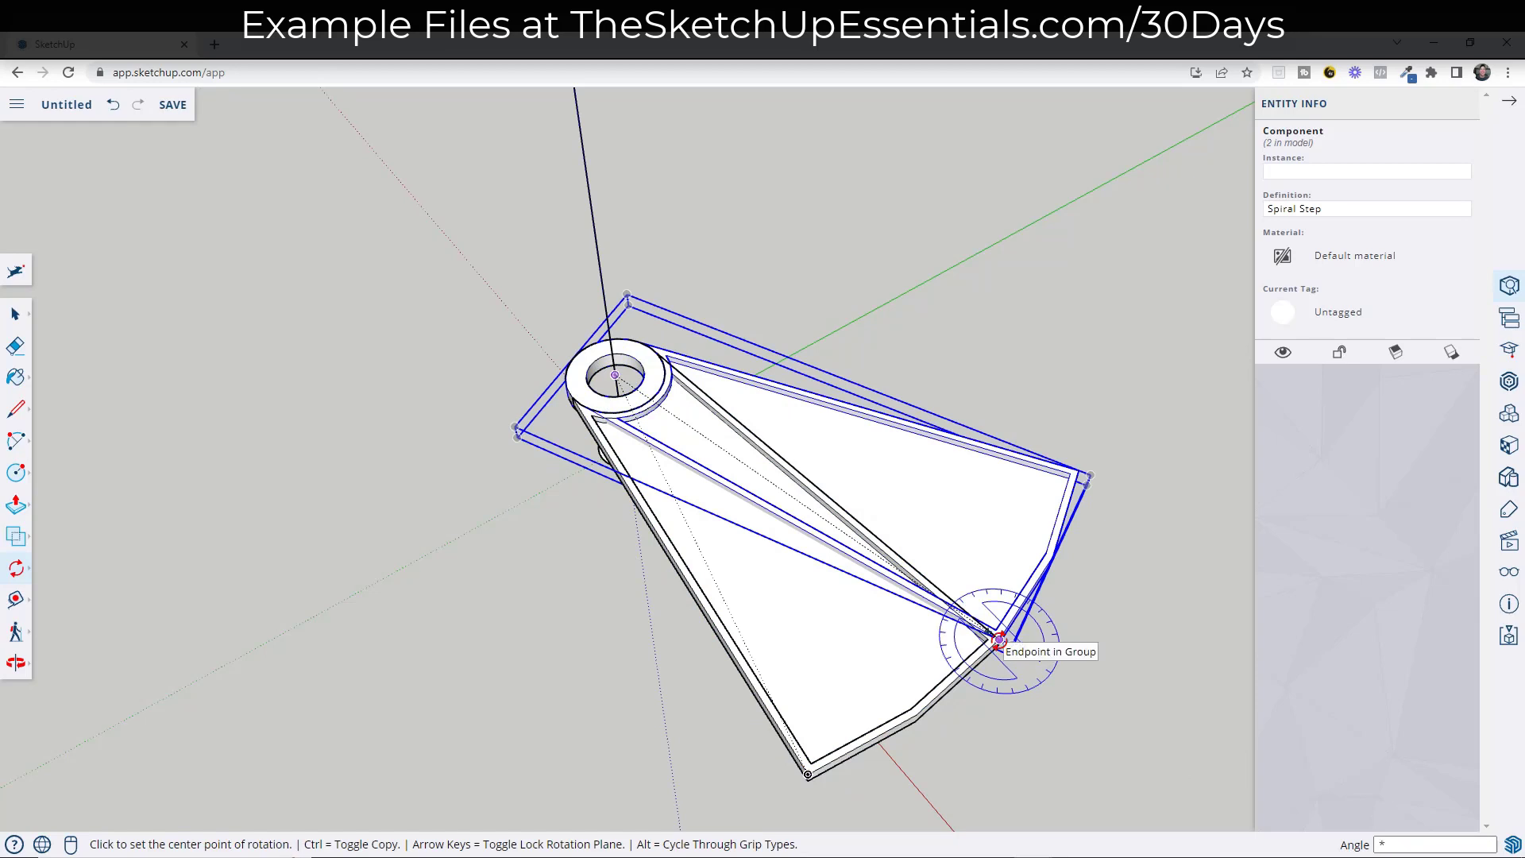
{"action": "key", "text": "Return"}
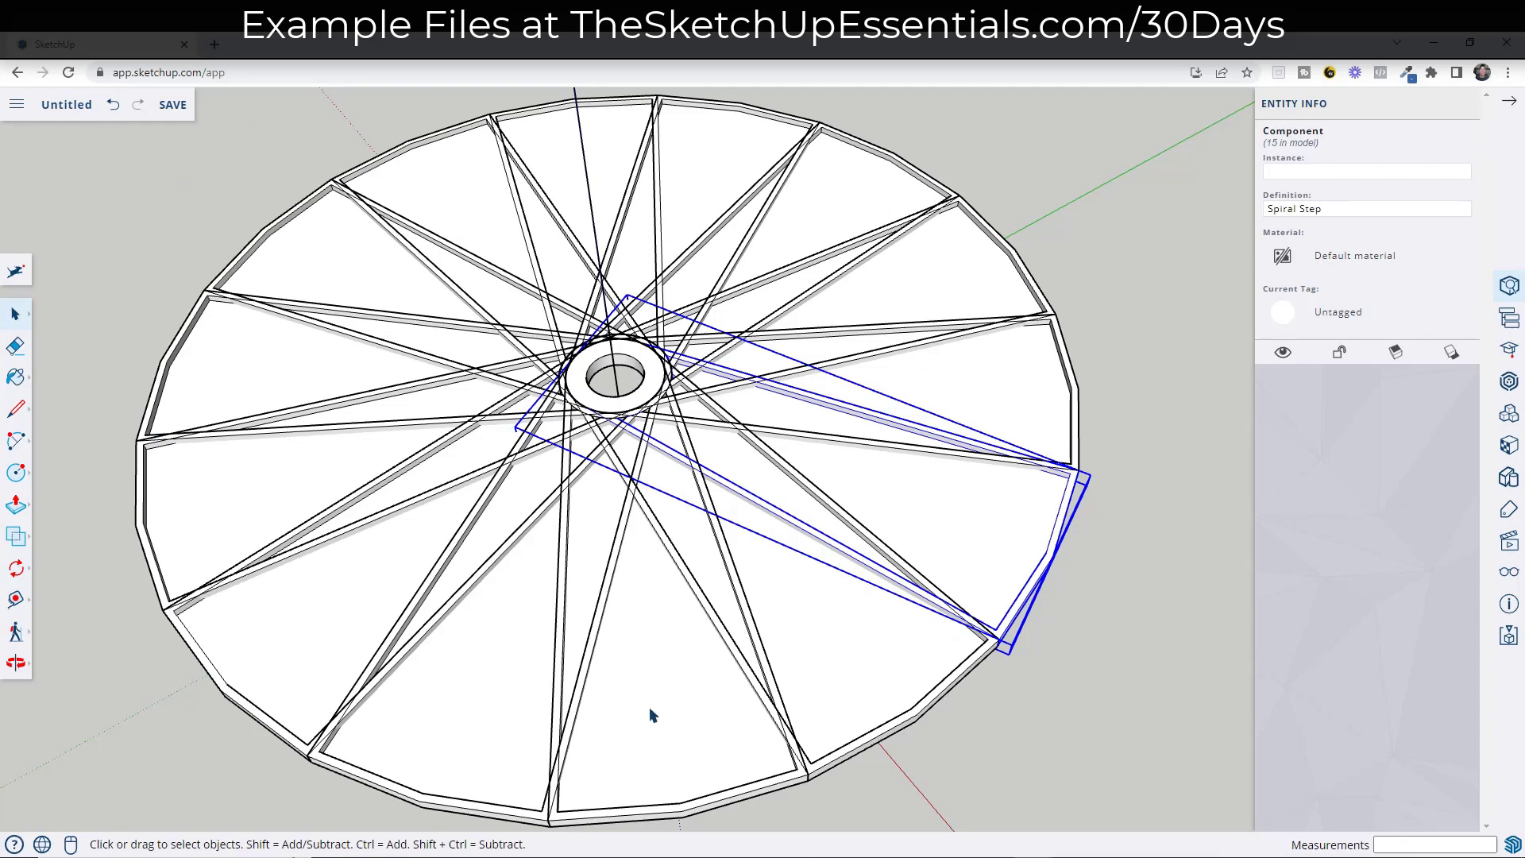
Open the collar inside the Spiral Step component and extrude the ring's bottom face 1" downward
{"action": "middle_click_drag", "start_coordinate": [401, 562], "coordinate": [691, 421]}
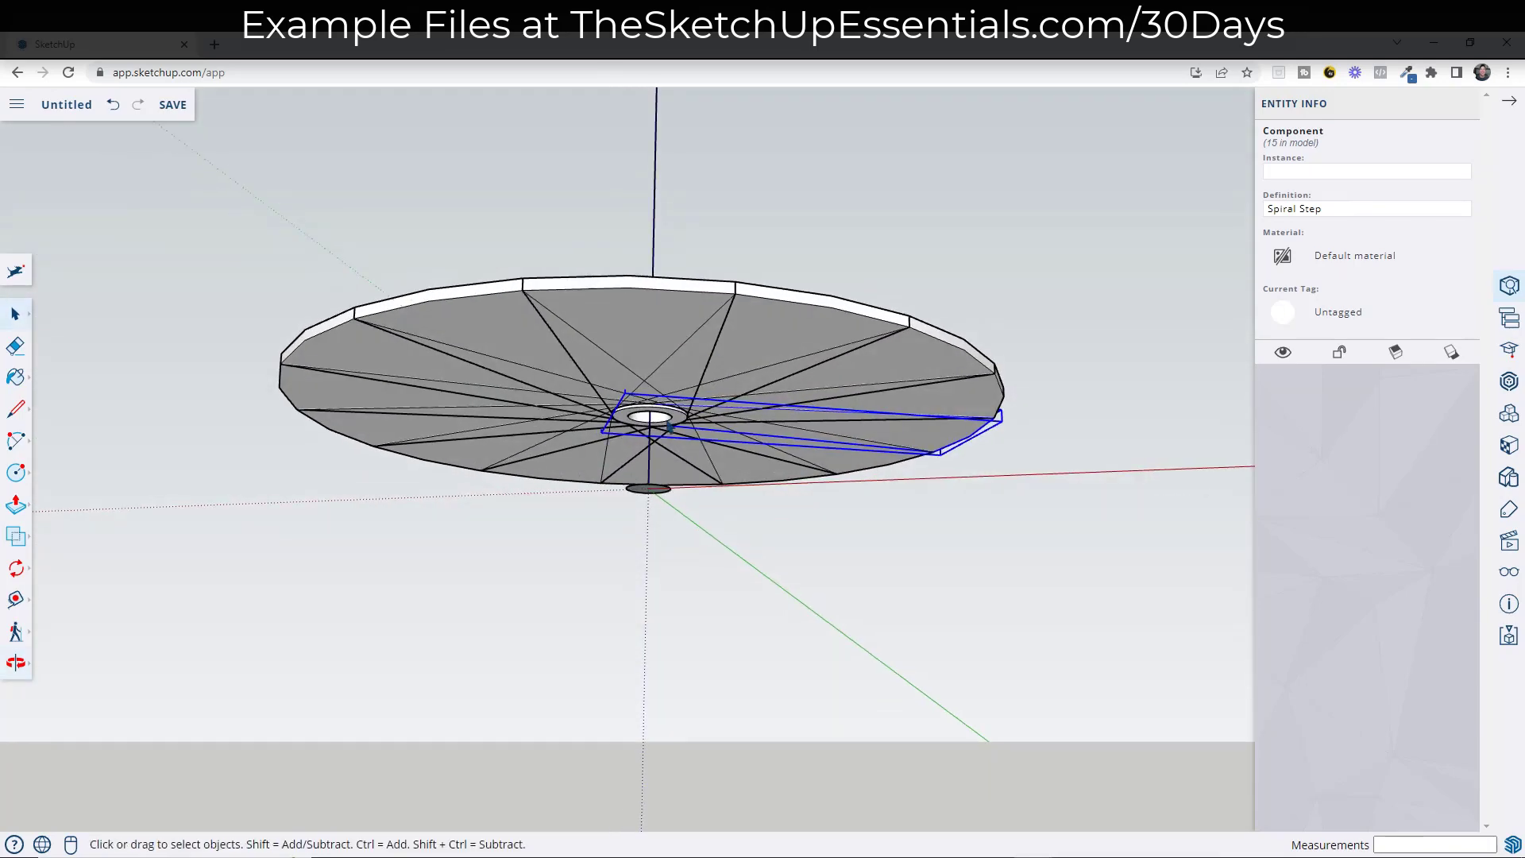
{"action": "scroll", "coordinate": [691, 420], "scroll_direction": "up", "scroll_amount": 5}
{"action": "double_click", "coordinate": [691, 419]}
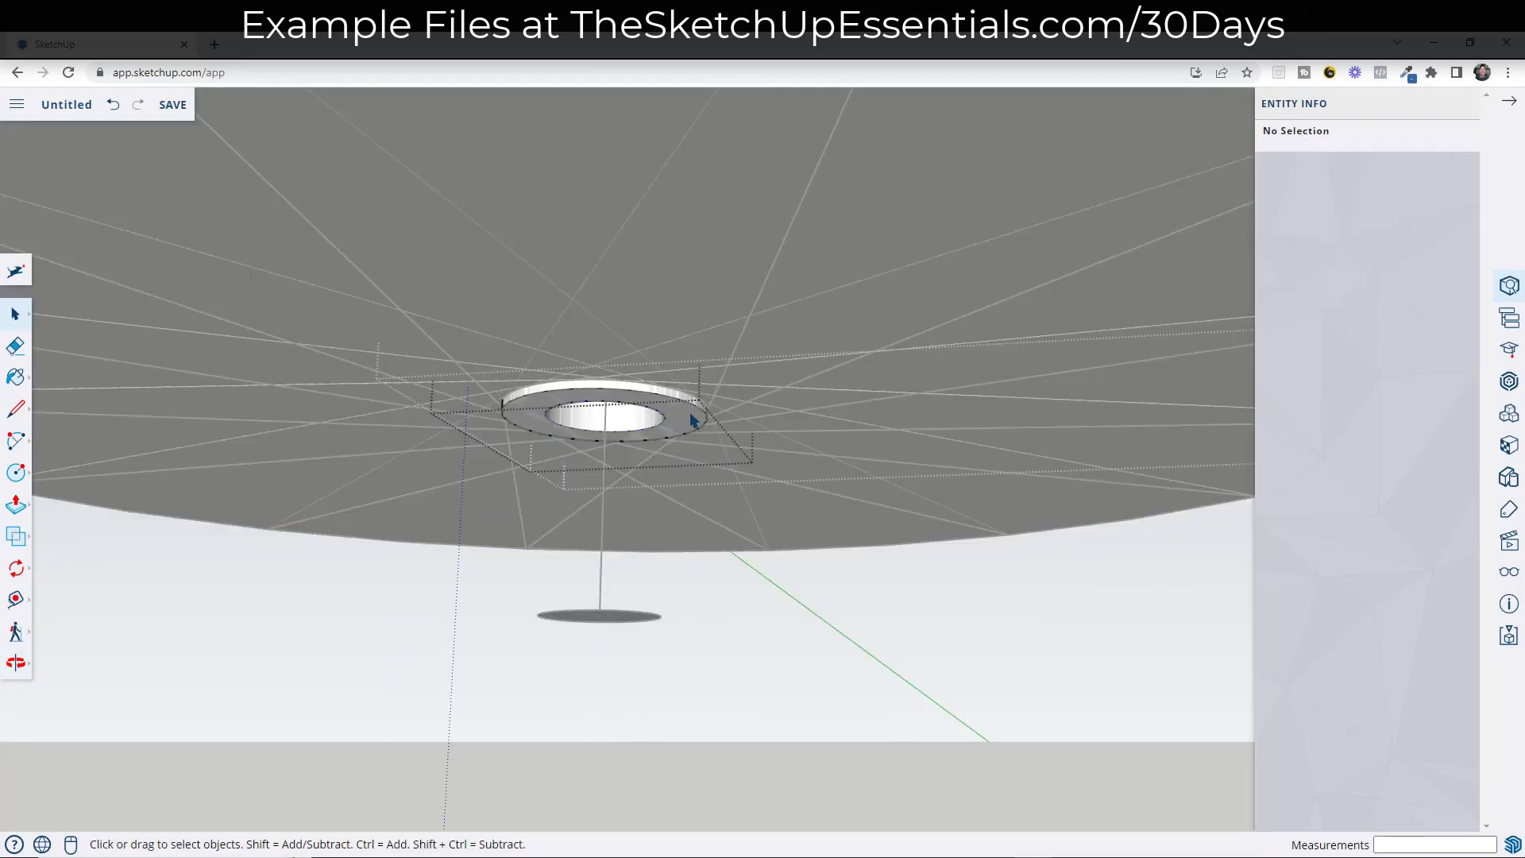
{"action": "left_click", "coordinate": [691, 419]}
{"action": "key", "text": "p"}
{"action": "left_click", "coordinate": [691, 419]}
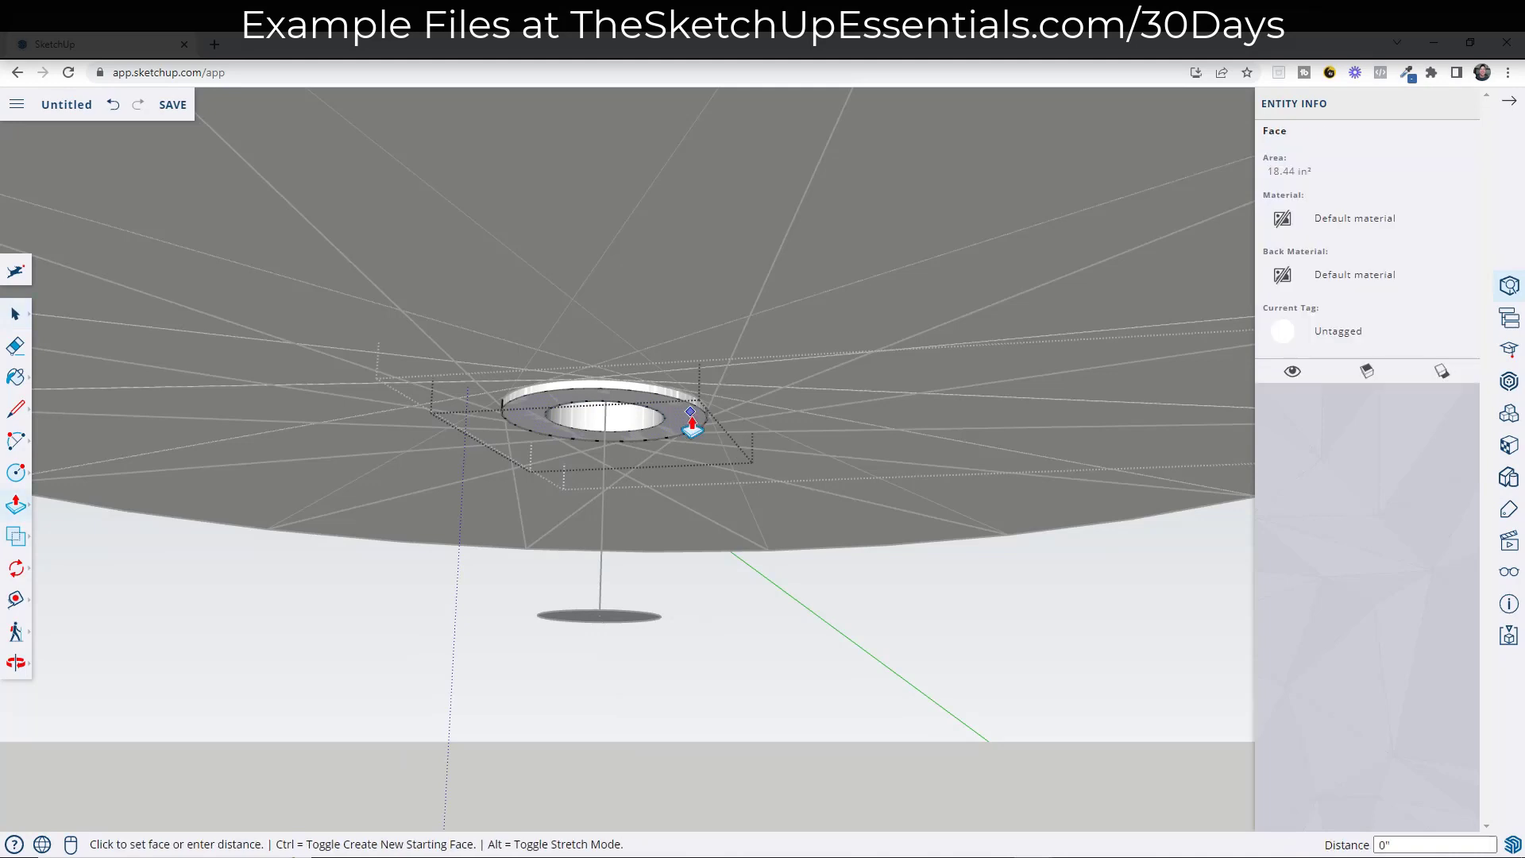
{"action": "key", "text": "Return"}
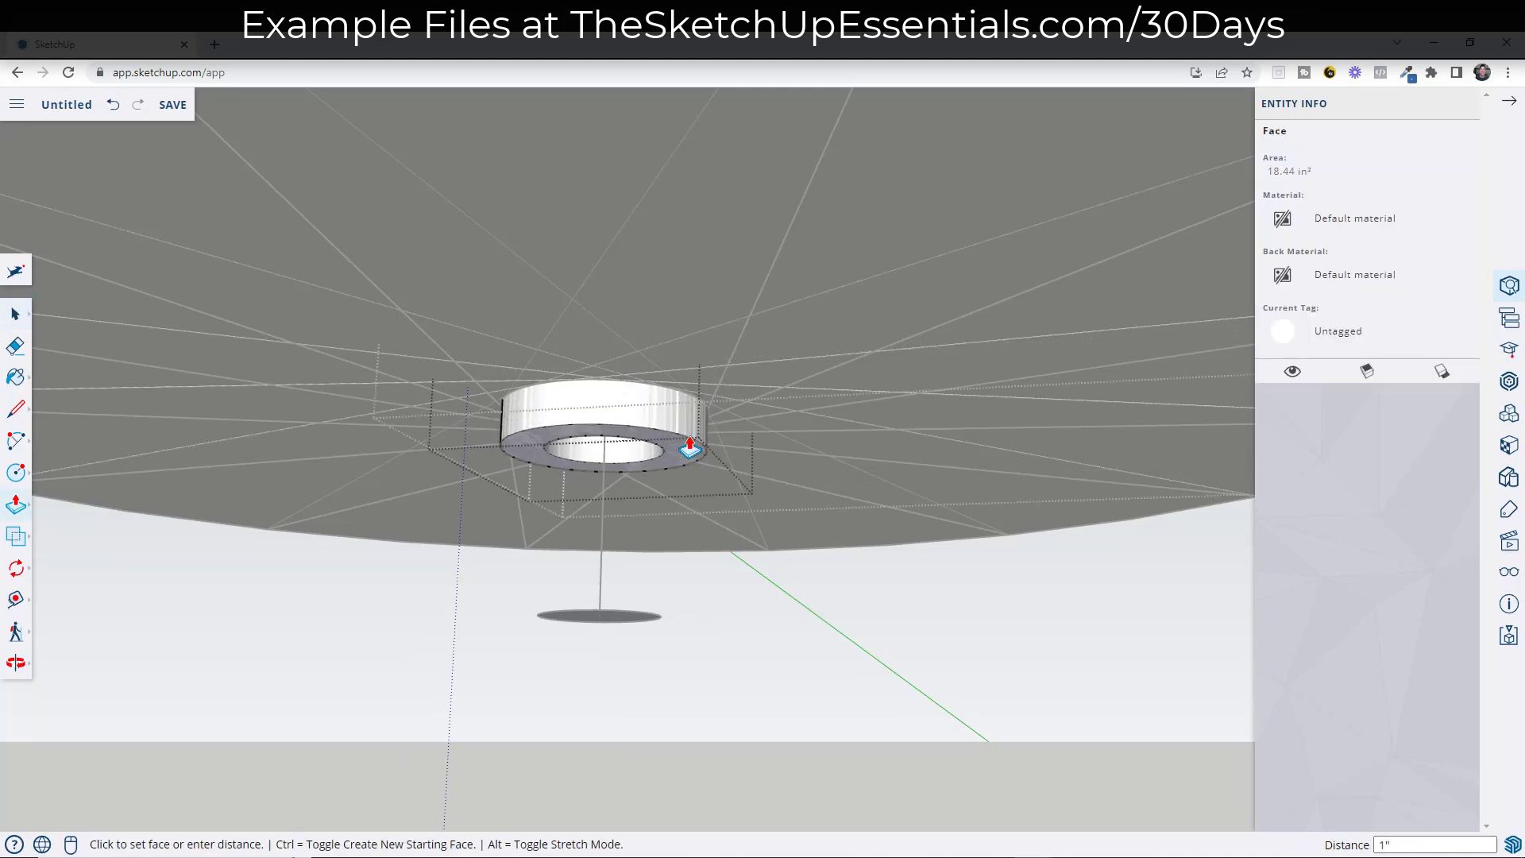
{"action": "key", "text": "space"}
{"action": "left_click", "coordinate": [776, 633]}
Select the full circle of 15 steps and copy it about 6 7/8" up the pole to the next division of the height line
{"action": "key", "text": "o"}
{"action": "left_click_drag", "start_coordinate": [776, 633], "coordinate": [621, 577]}
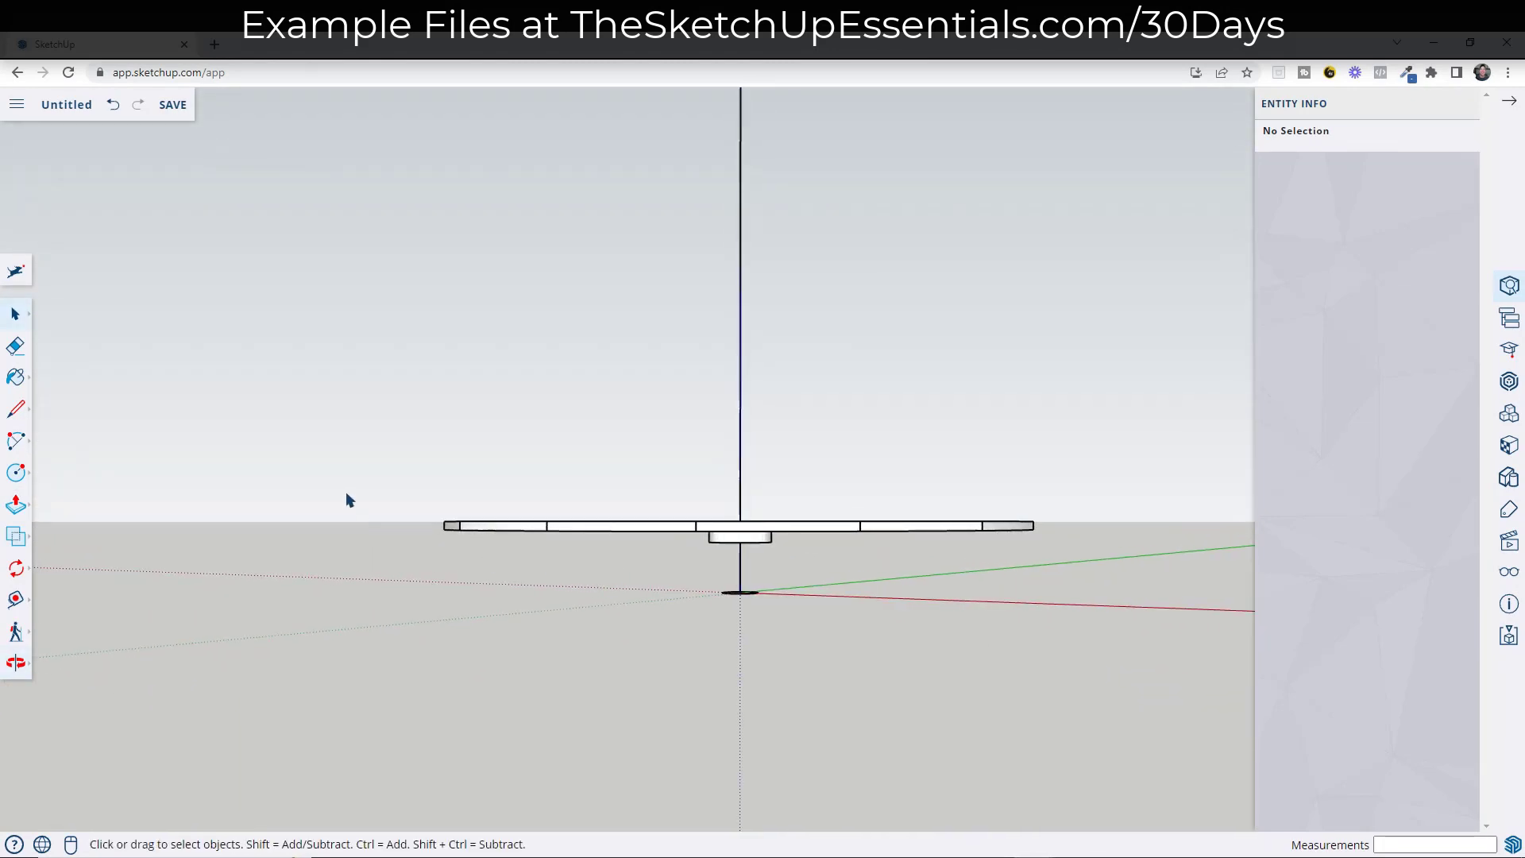
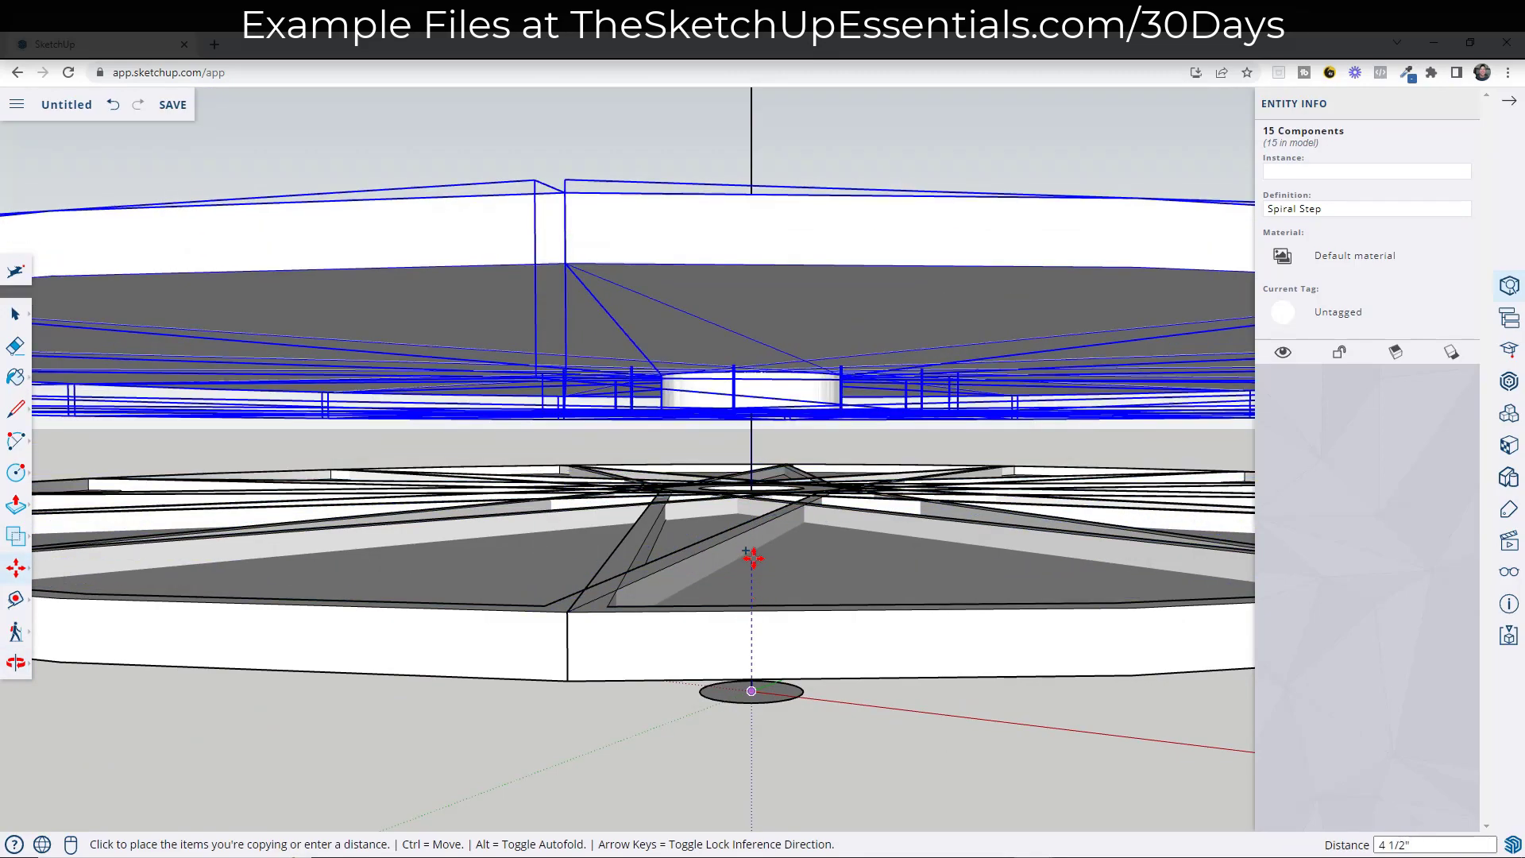
{"action": "mouse_move", "coordinate": [750, 501]}
{"action": "middle_mouse_down"}
{"action": "mouse_move", "coordinate": [756, 521]}
{"action": "mouse_move", "coordinate": [756, 487]}
{"action": "mouse_move", "coordinate": [759, 521]}
{"action": "mouse_move", "coordinate": [758, 454]}
{"action": "mouse_move", "coordinate": [753, 512]}
{"action": "middle_mouse_up"}
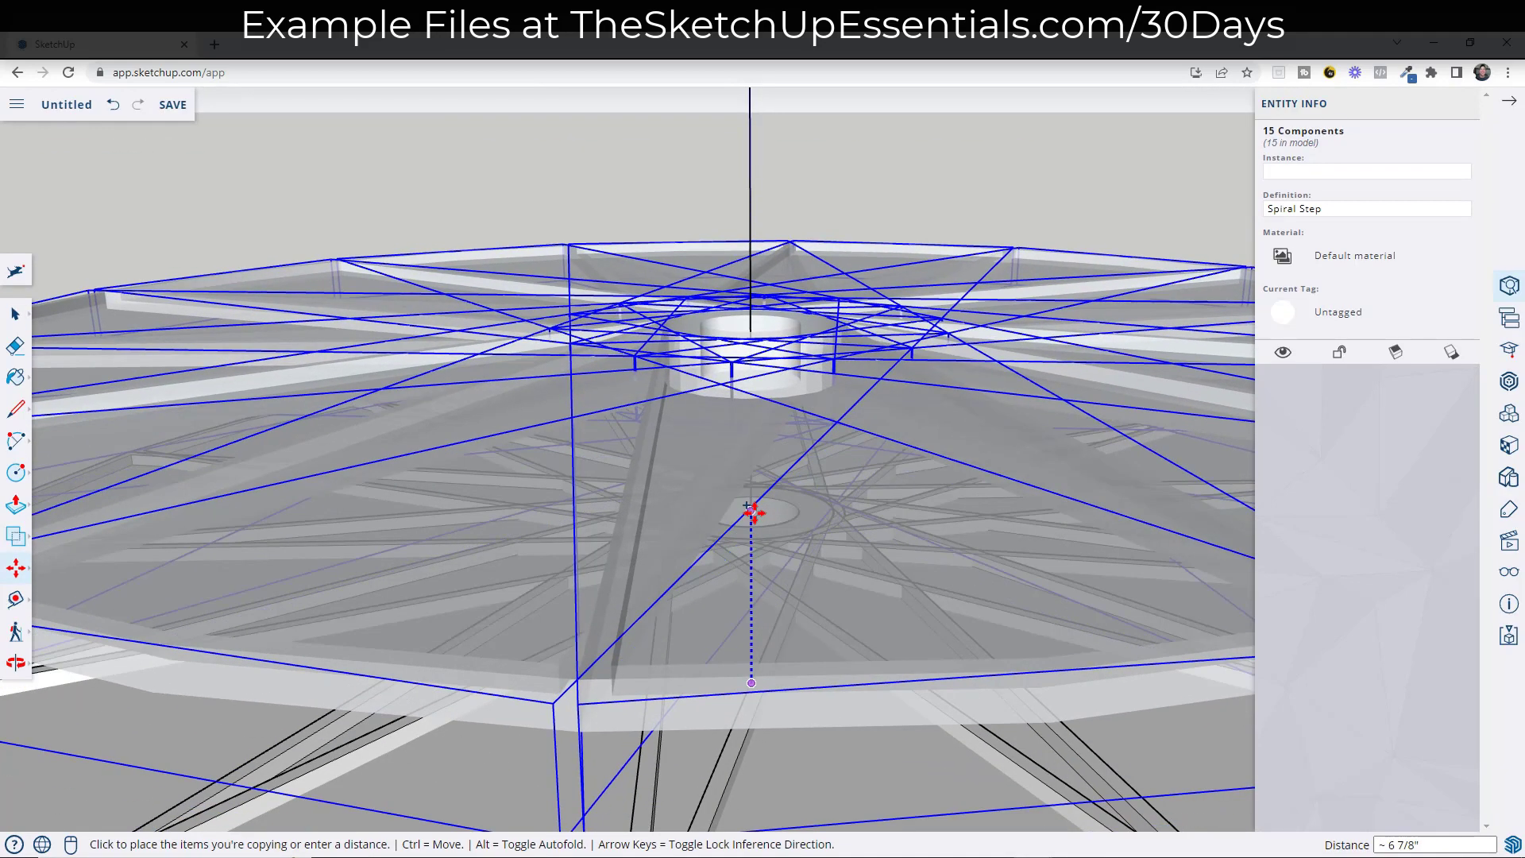
{"action": "left_click", "coordinate": [749, 512]}
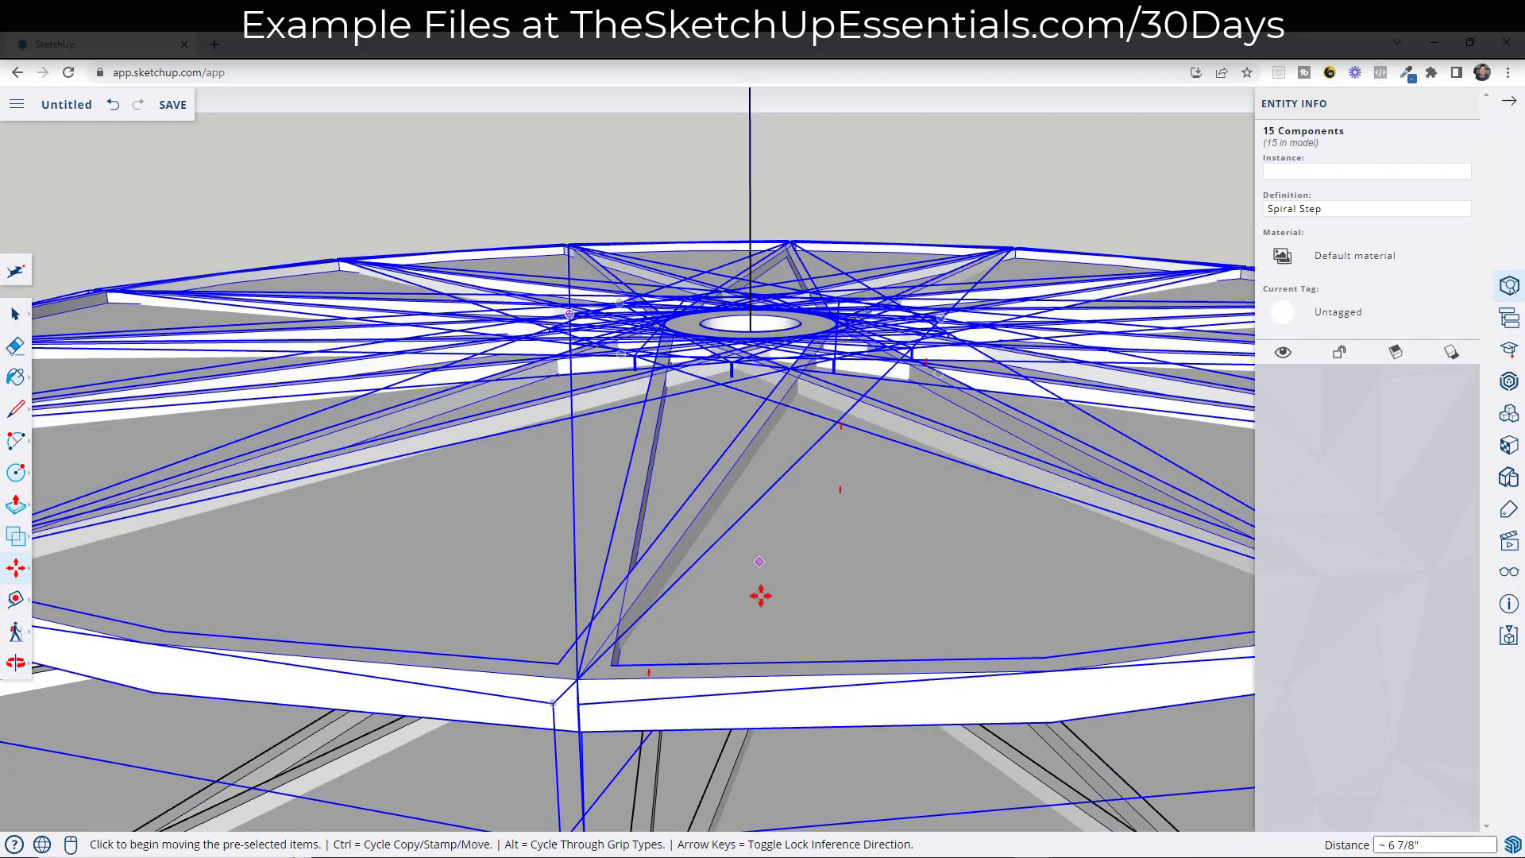
Repeat the copied circle of steps at the same spacing up the pole to form a stack of 14 levels
{"action": "middle_click_drag", "start_coordinate": [759, 664], "coordinate": [812, 565]}
{"action": "scroll", "coordinate": [760, 616], "scroll_direction": "down", "scroll_amount": 3}
{"action": "scroll", "coordinate": [766, 568], "scroll_direction": "down", "scroll_amount": 4}
{"action": "scroll", "coordinate": [810, 565], "scroll_direction": "down", "scroll_amount": 2}
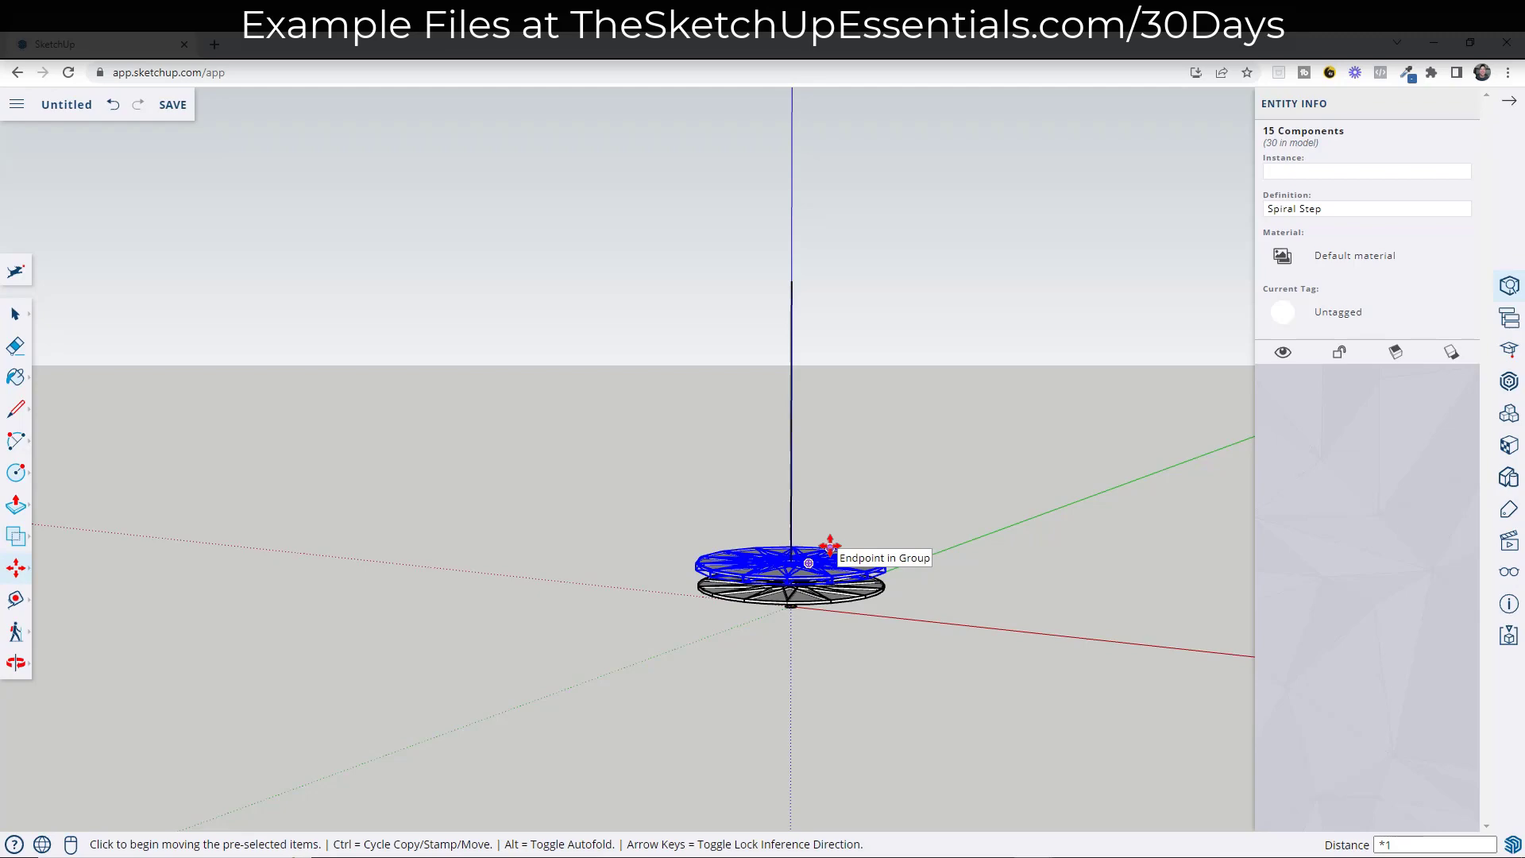
{"action": "type", "text": "4"}
{"action": "key", "text": "Return"}
{"action": "key", "text": "ctrl+t"}
Select one step on each of the 14 levels, each offset around the pole from the one below, to trace a spiral
{"action": "middle_click_drag", "start_coordinate": [922, 398], "coordinate": [699, 476]}
{"action": "key", "text": "m"}
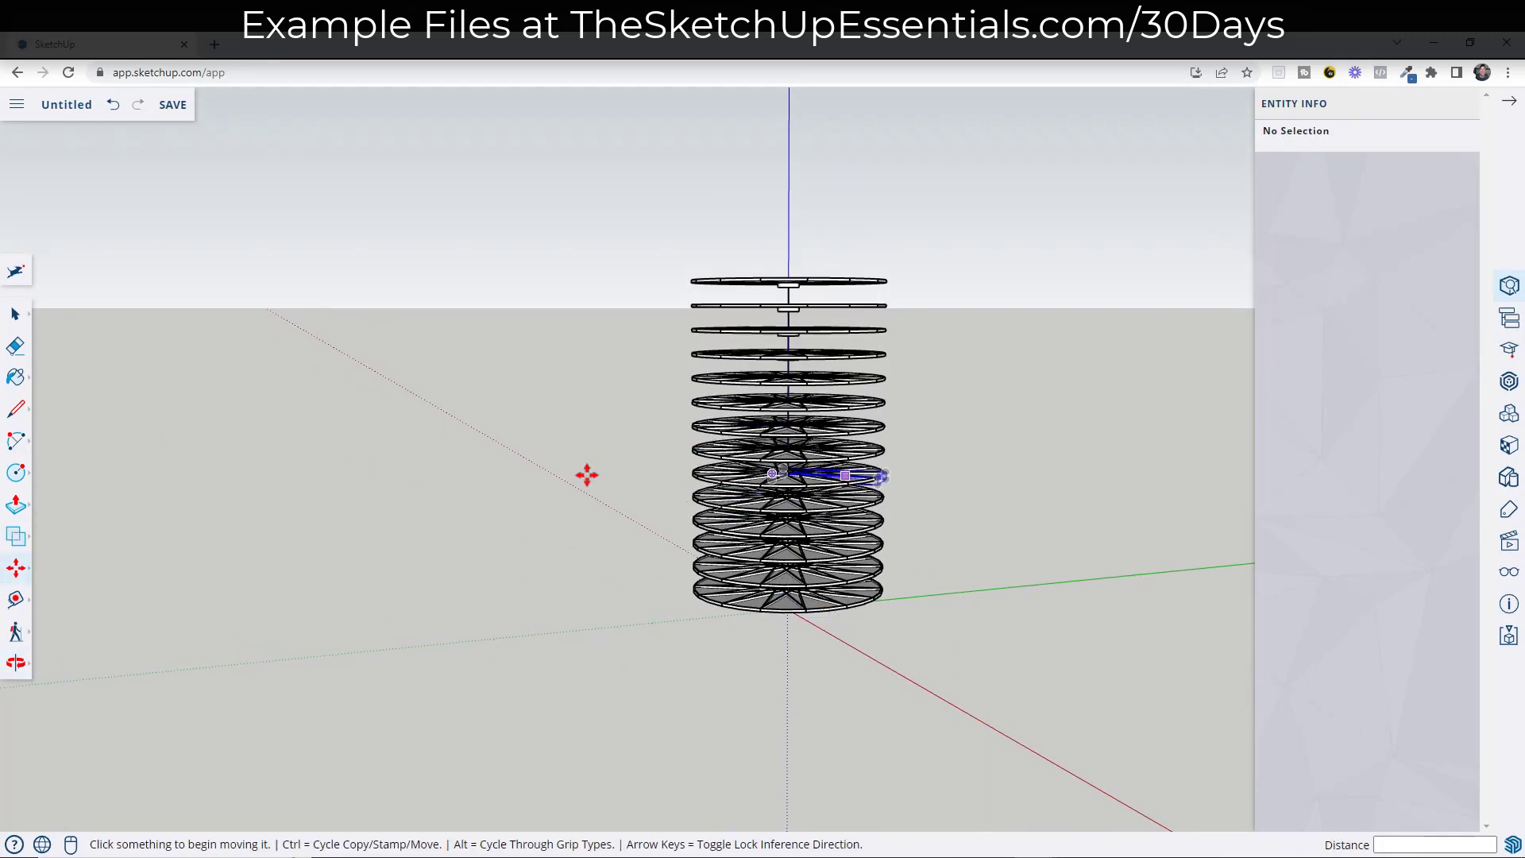
{"action": "middle_click_drag", "start_coordinate": [787, 405], "coordinate": [942, 573]}
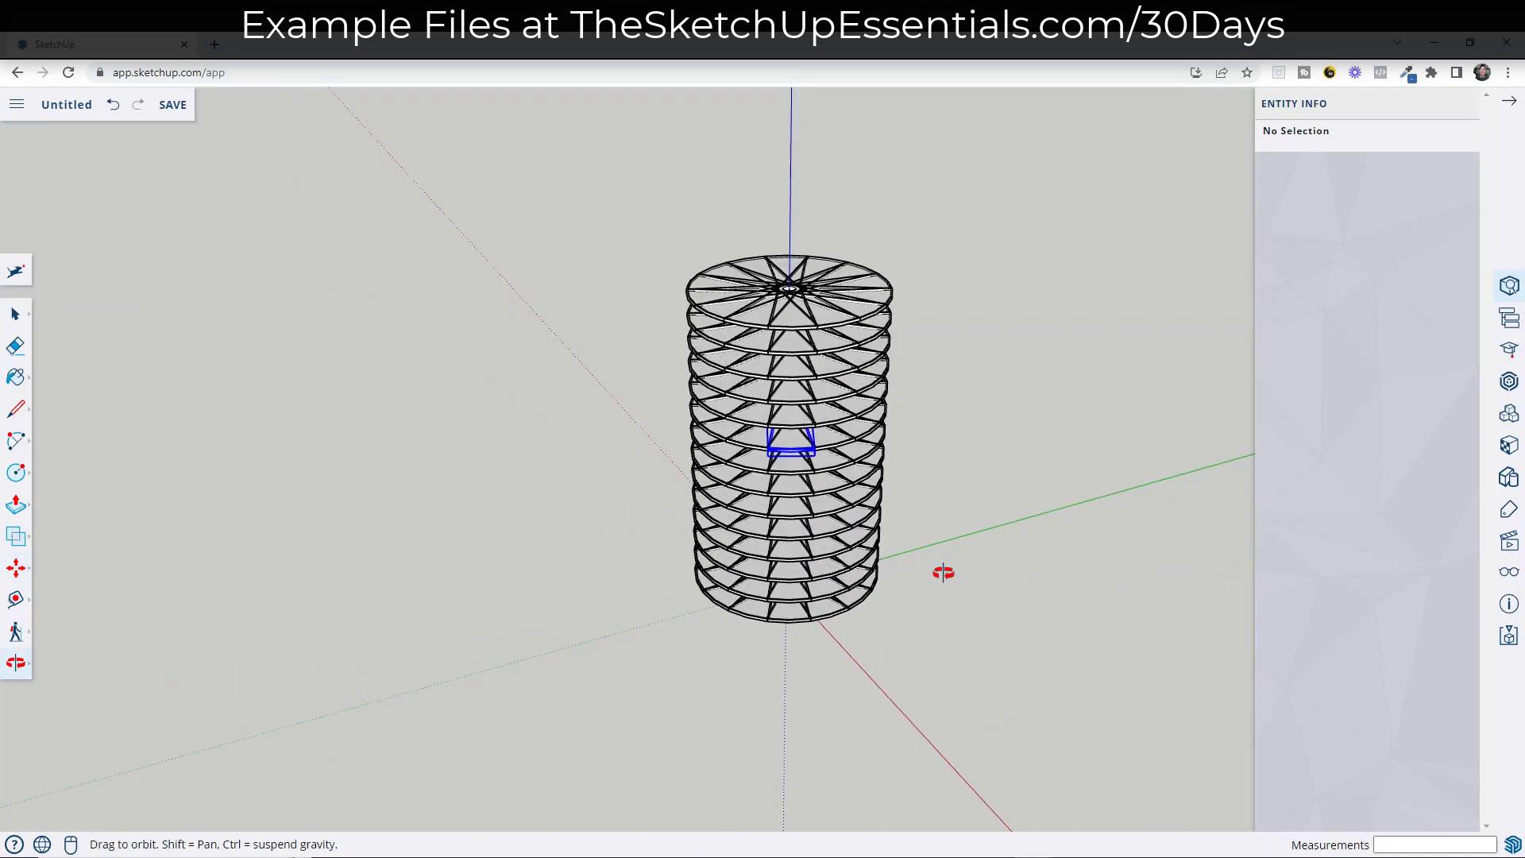
{"action": "middle_click_drag", "start_coordinate": [943, 517], "coordinate": [817, 493]}
{"action": "key", "text": "space"}
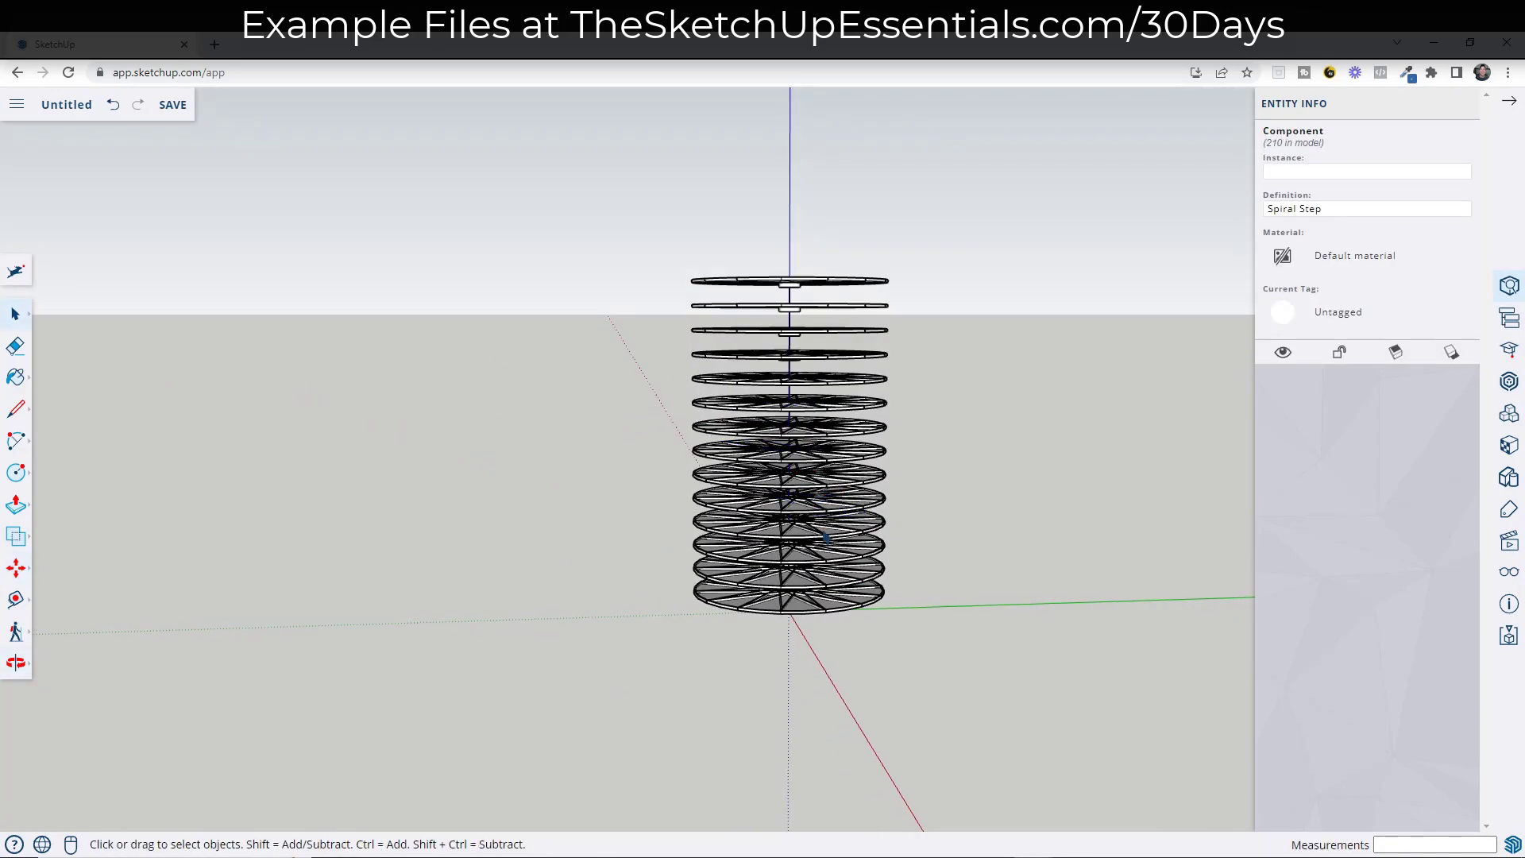
{"action": "key", "text": "Escape"}
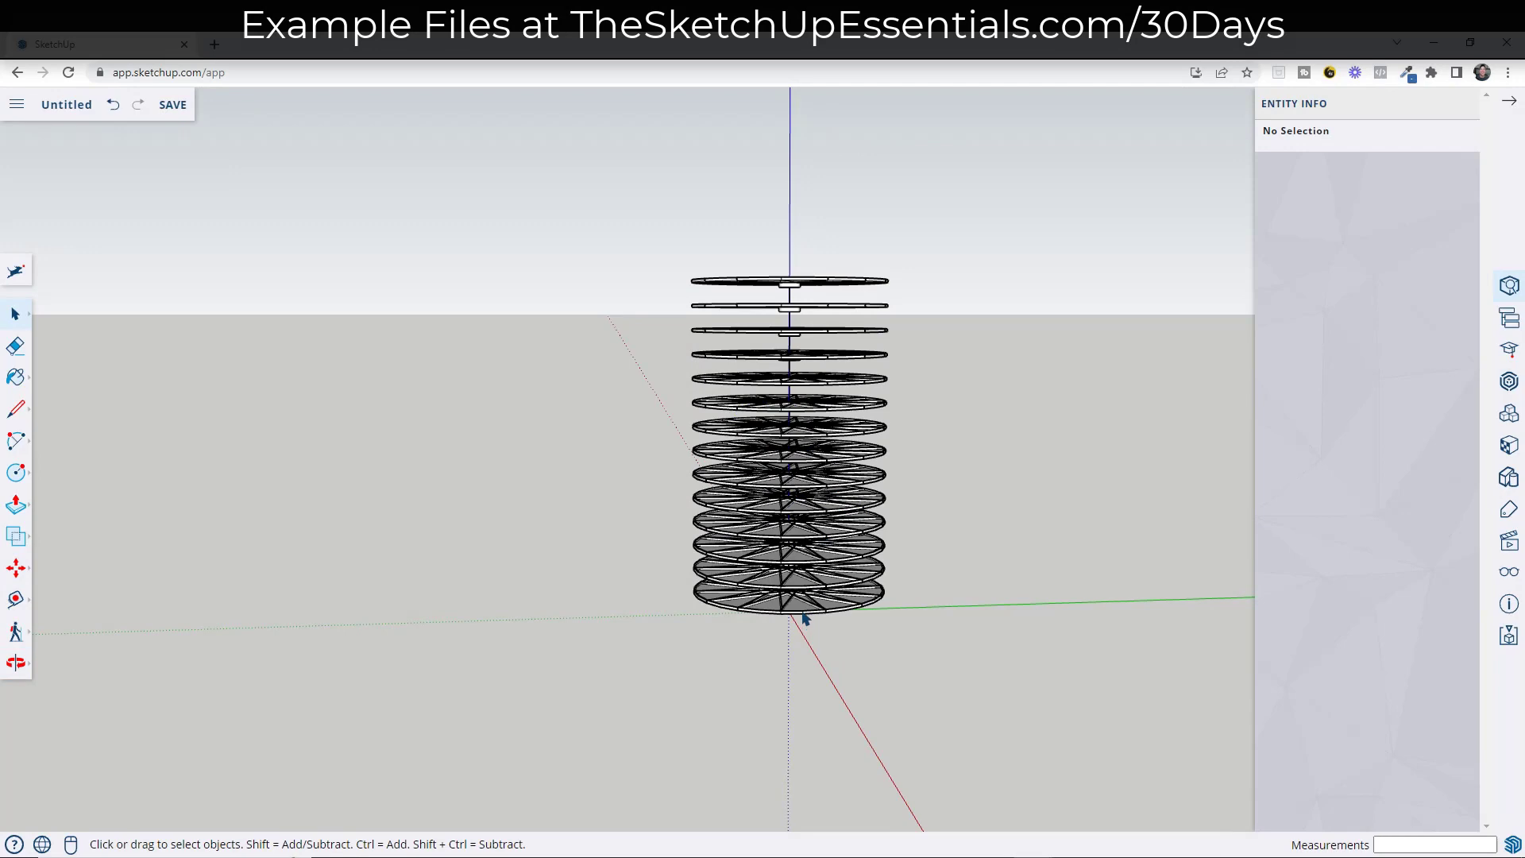
{"action": "left_click", "coordinate": [828, 592]}
{"action": "scroll", "coordinate": [830, 593], "scroll_direction": "up", "scroll_amount": 2}
{"action": "left_click", "coordinate": [848, 579], "text": "ctrl"}
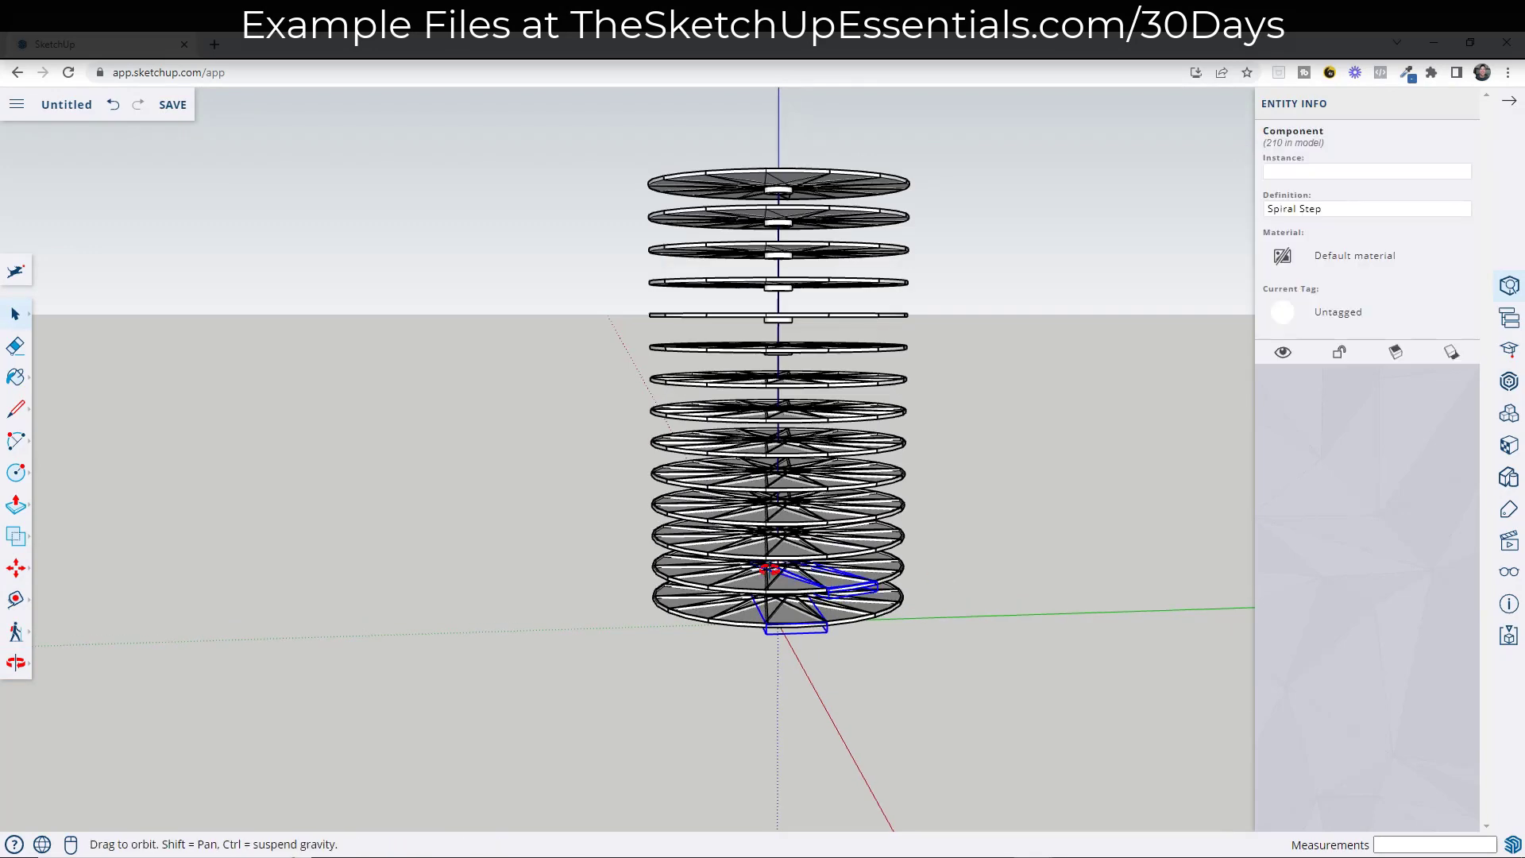
{"action": "middle_click_drag", "start_coordinate": [848, 578], "coordinate": [953, 516]}
{"action": "scroll", "coordinate": [913, 357], "scroll_direction": "up", "scroll_amount": 2}
{"action": "left_click", "coordinate": [909, 318], "text": "ctrl"}
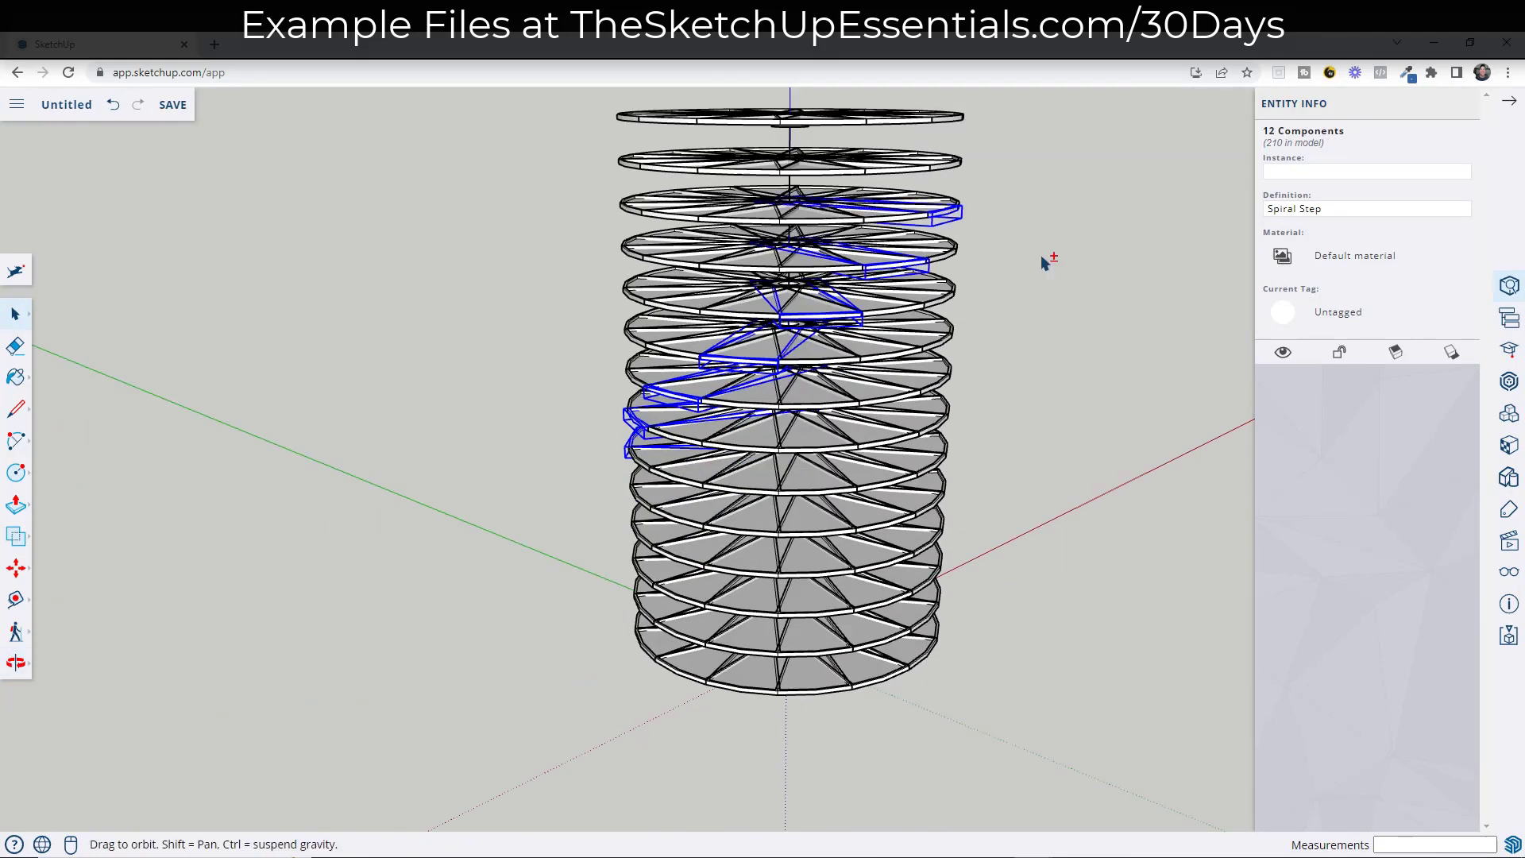
{"action": "middle_click_drag", "start_coordinate": [1045, 255], "coordinate": [1090, 386]}
{"action": "scroll", "coordinate": [1086, 490], "scroll_direction": "up", "scroll_amount": 1}
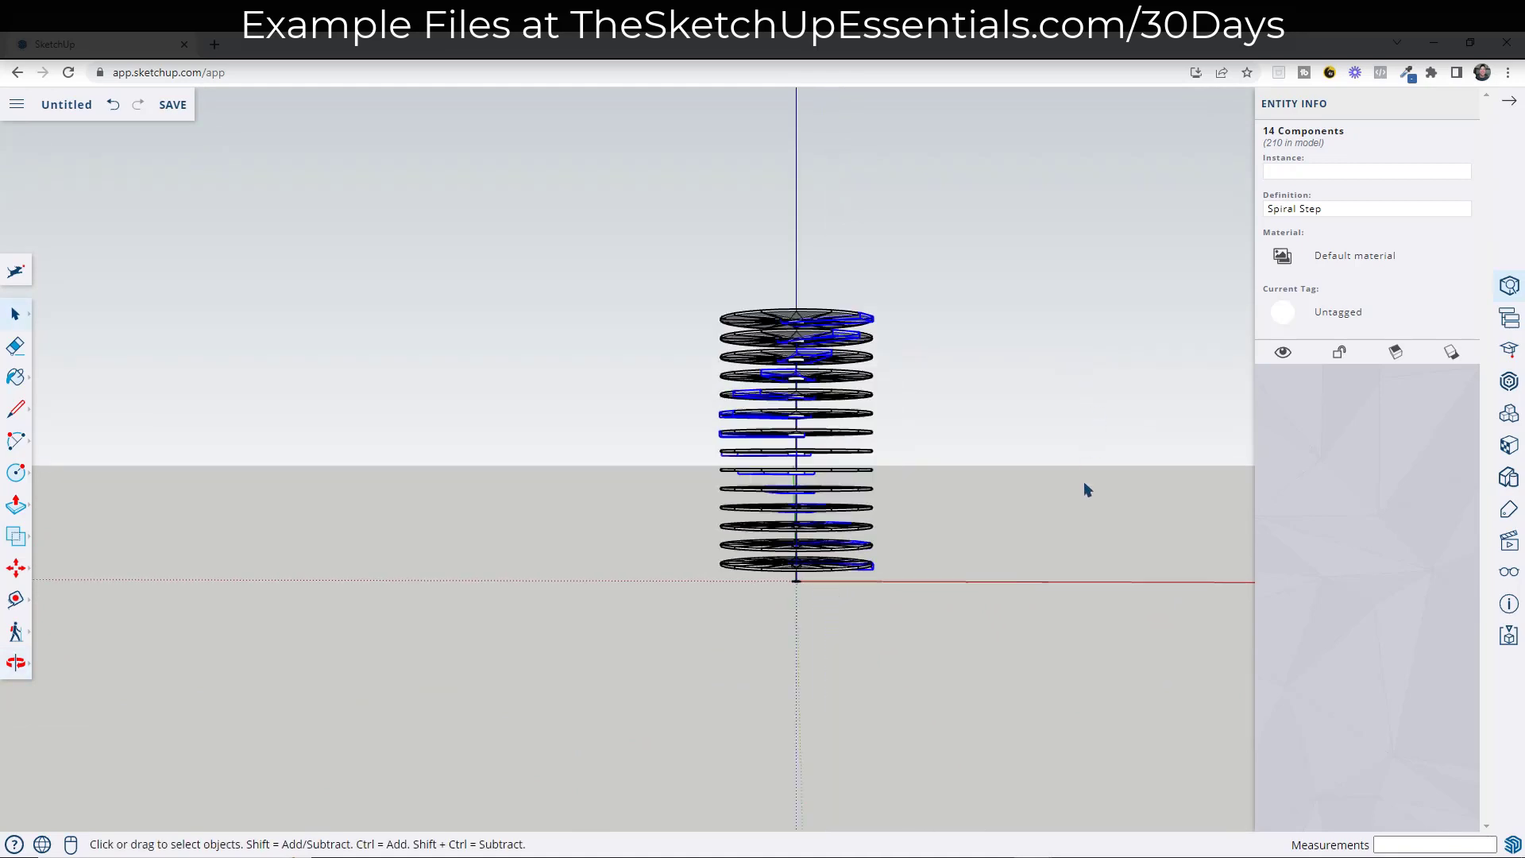
Invert the selection across the whole stack and delete every step outside the chosen spiral
{"action": "scroll", "coordinate": [936, 490], "scroll_direction": "up", "scroll_amount": 2}
{"action": "scroll", "coordinate": [846, 512], "scroll_direction": "down", "scroll_amount": 2}
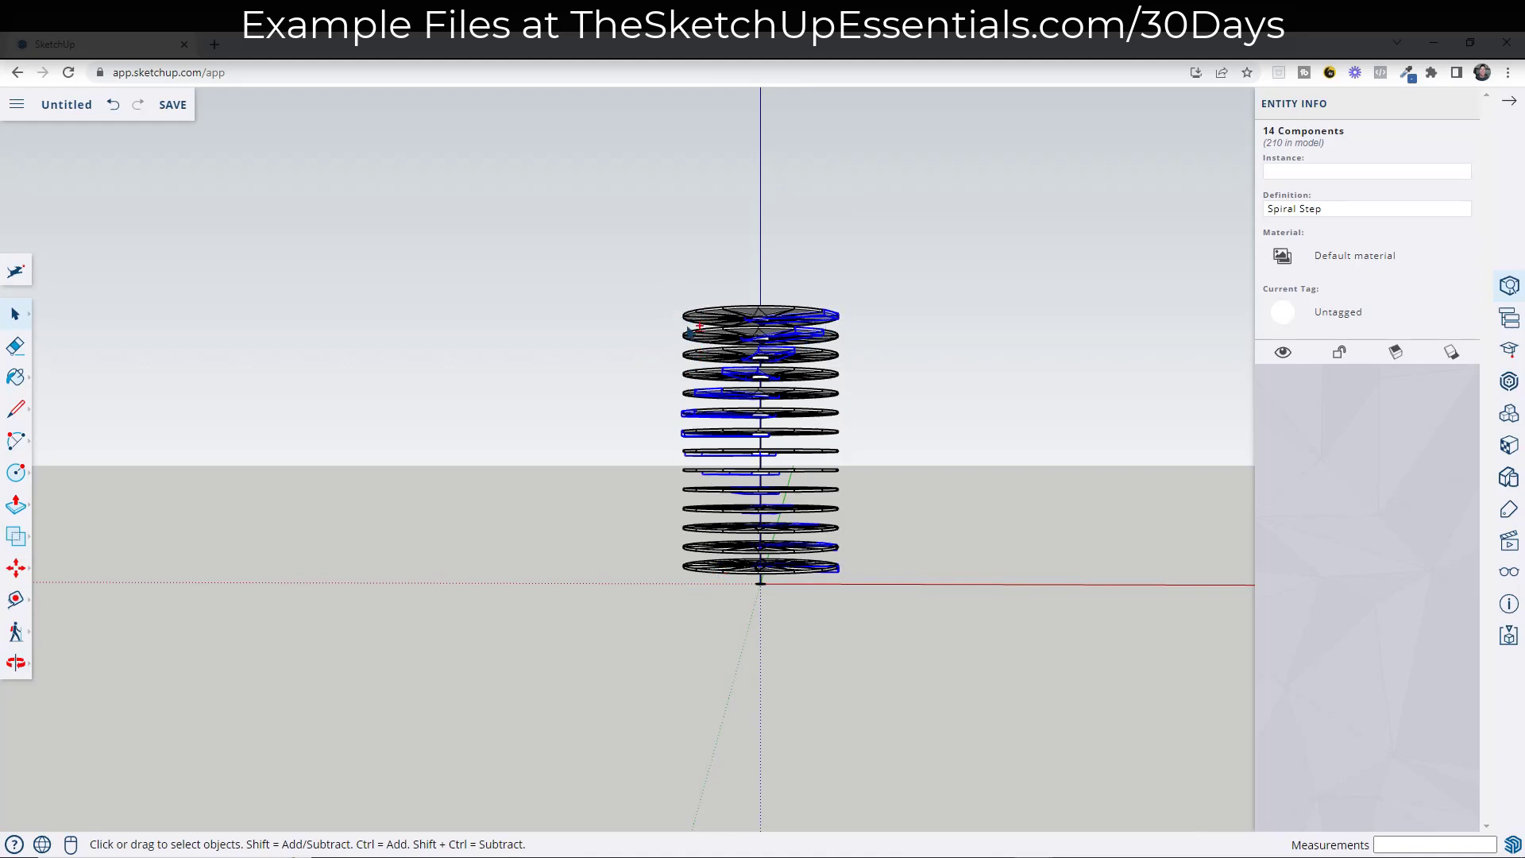
{"action": "left_click_drag", "start_coordinate": [620, 276], "coordinate": [867, 585]}
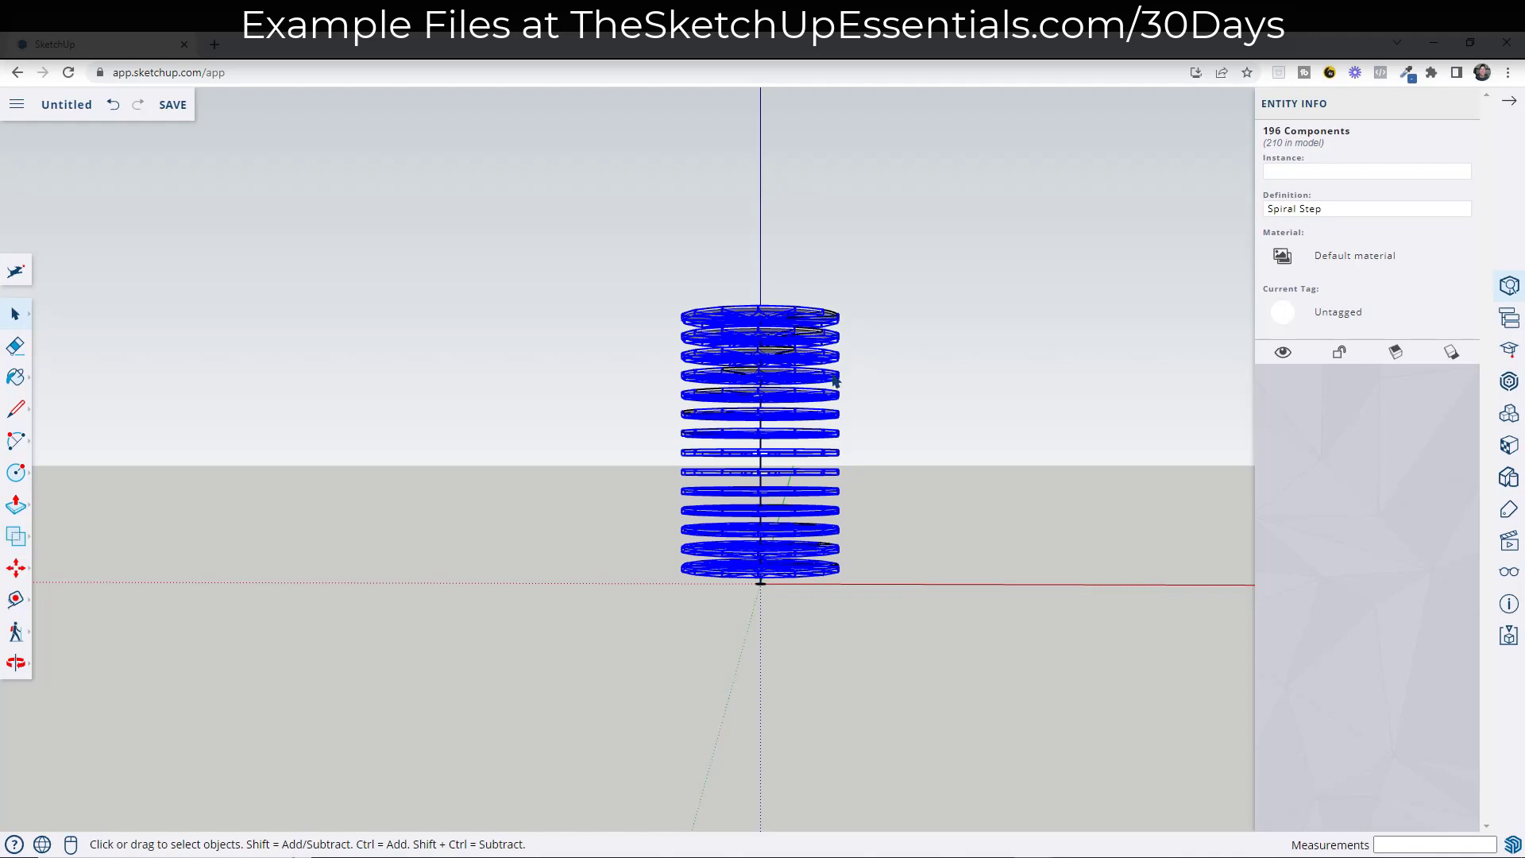
{"action": "key", "text": "Delete"}
{"action": "middle_click_drag", "start_coordinate": [775, 442], "coordinate": [902, 500]}
{"action": "scroll", "coordinate": [902, 500], "scroll_direction": "up", "scroll_amount": 5}
{"action": "middle_click_drag", "start_coordinate": [987, 571], "coordinate": [764, 671]}
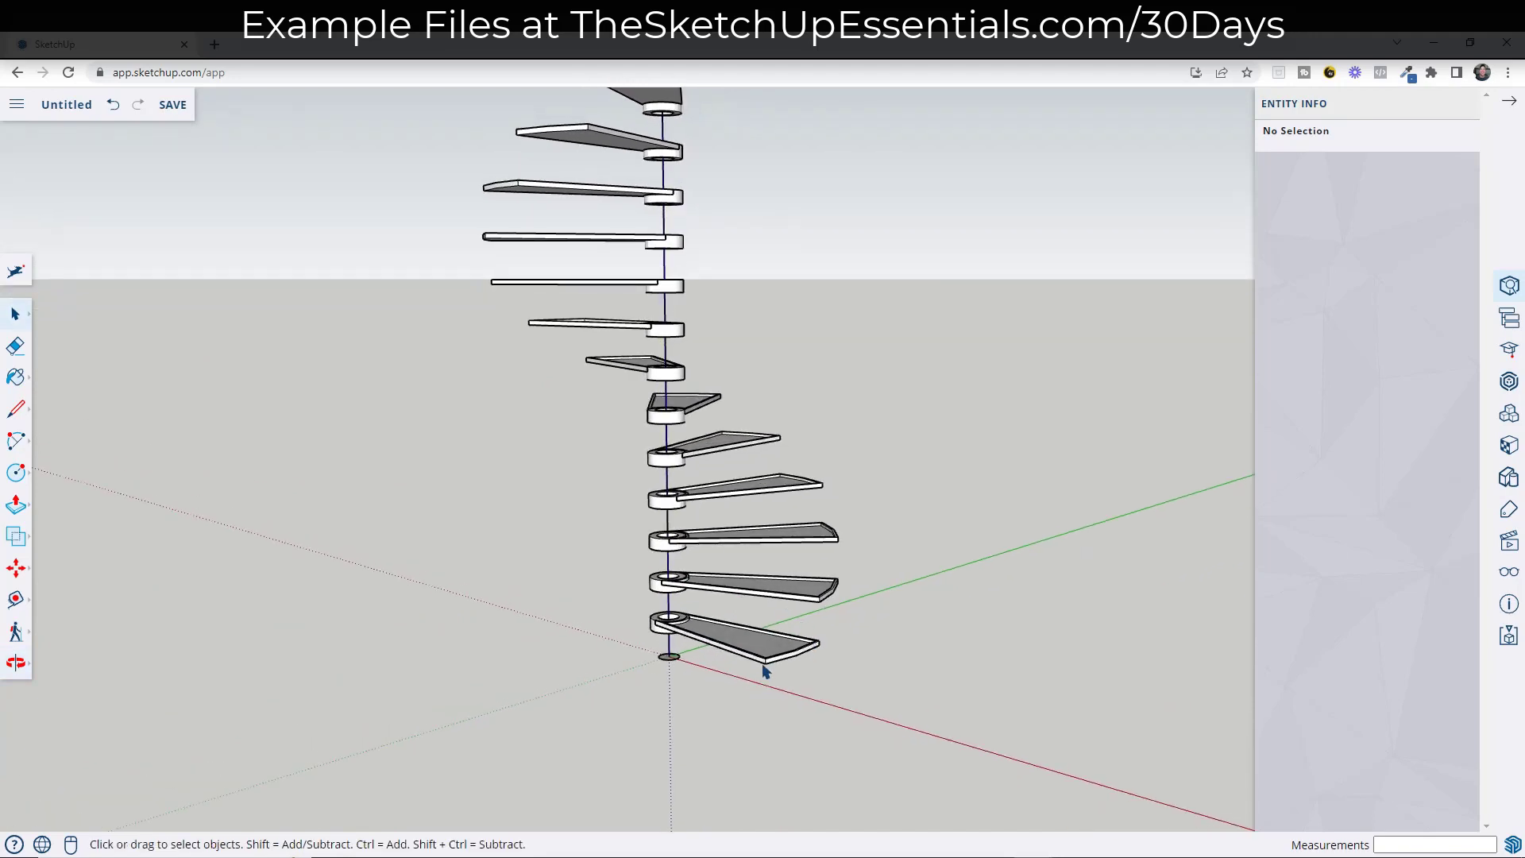
{"action": "double_click", "coordinate": [671, 660]}
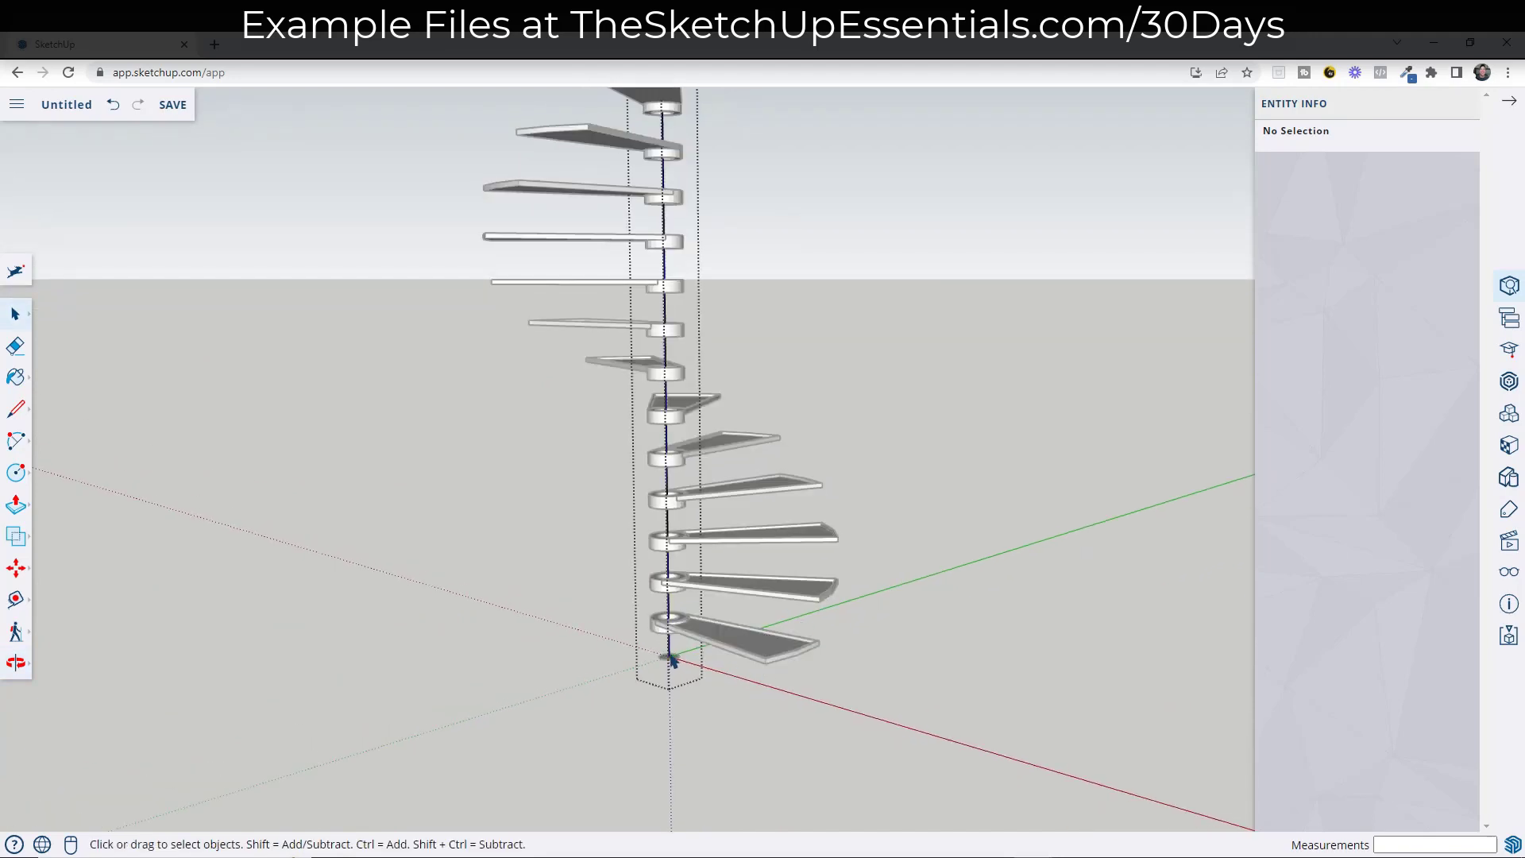
{"action": "key", "text": "p"}
{"action": "key", "text": "space"}
{"action": "key", "text": "ctrl+z"}
Extrude the pole's base circle upward about 7' 11 1/4" to the collar of the top step
{"action": "key", "text": "p"}
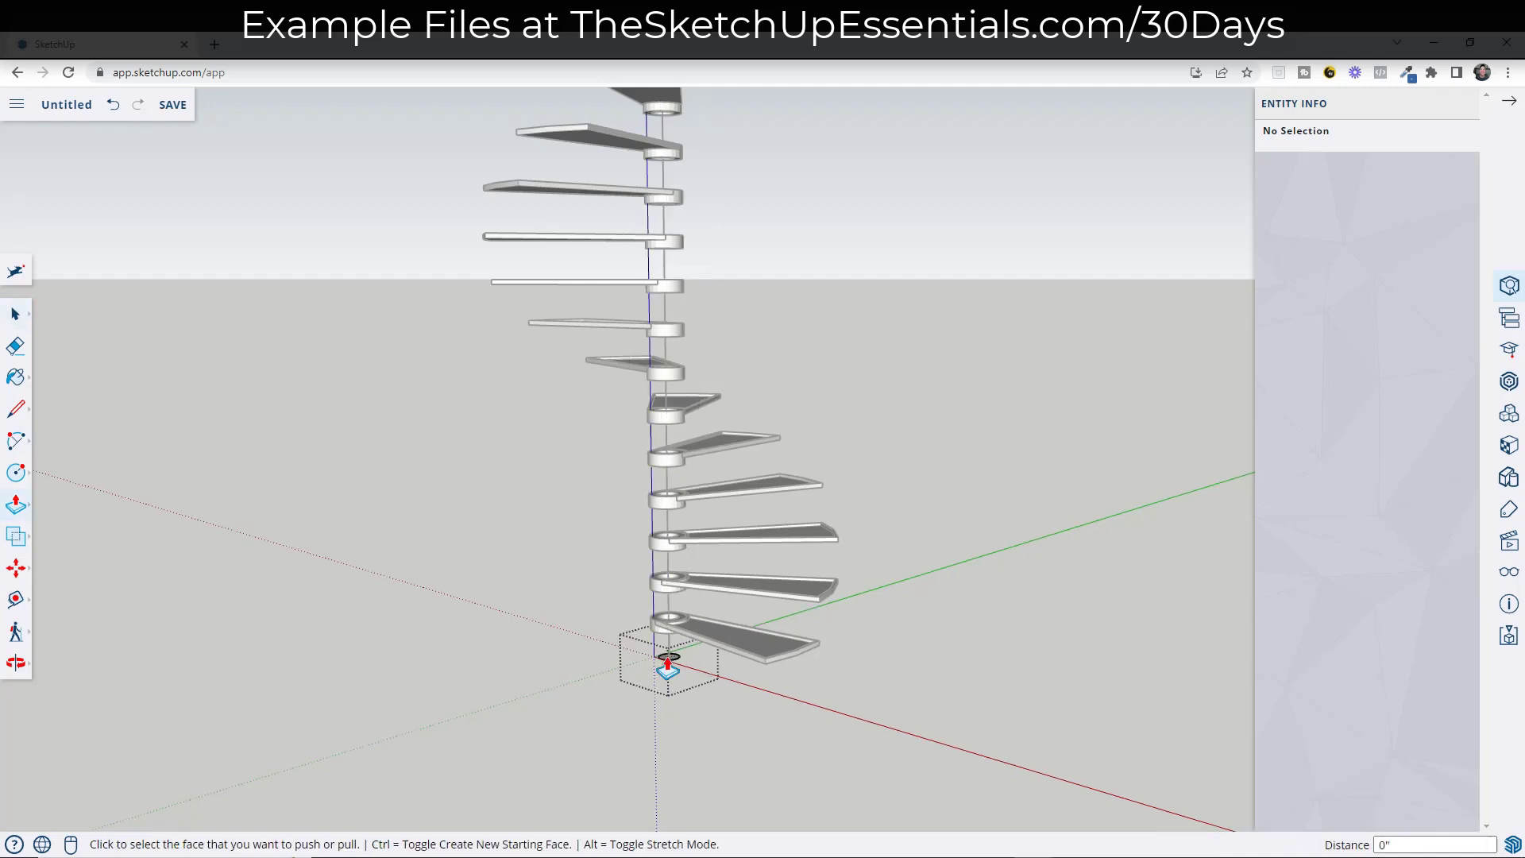
{"action": "left_click", "coordinate": [667, 666]}
{"action": "scroll", "coordinate": [665, 508], "scroll_direction": "down", "scroll_amount": 4}
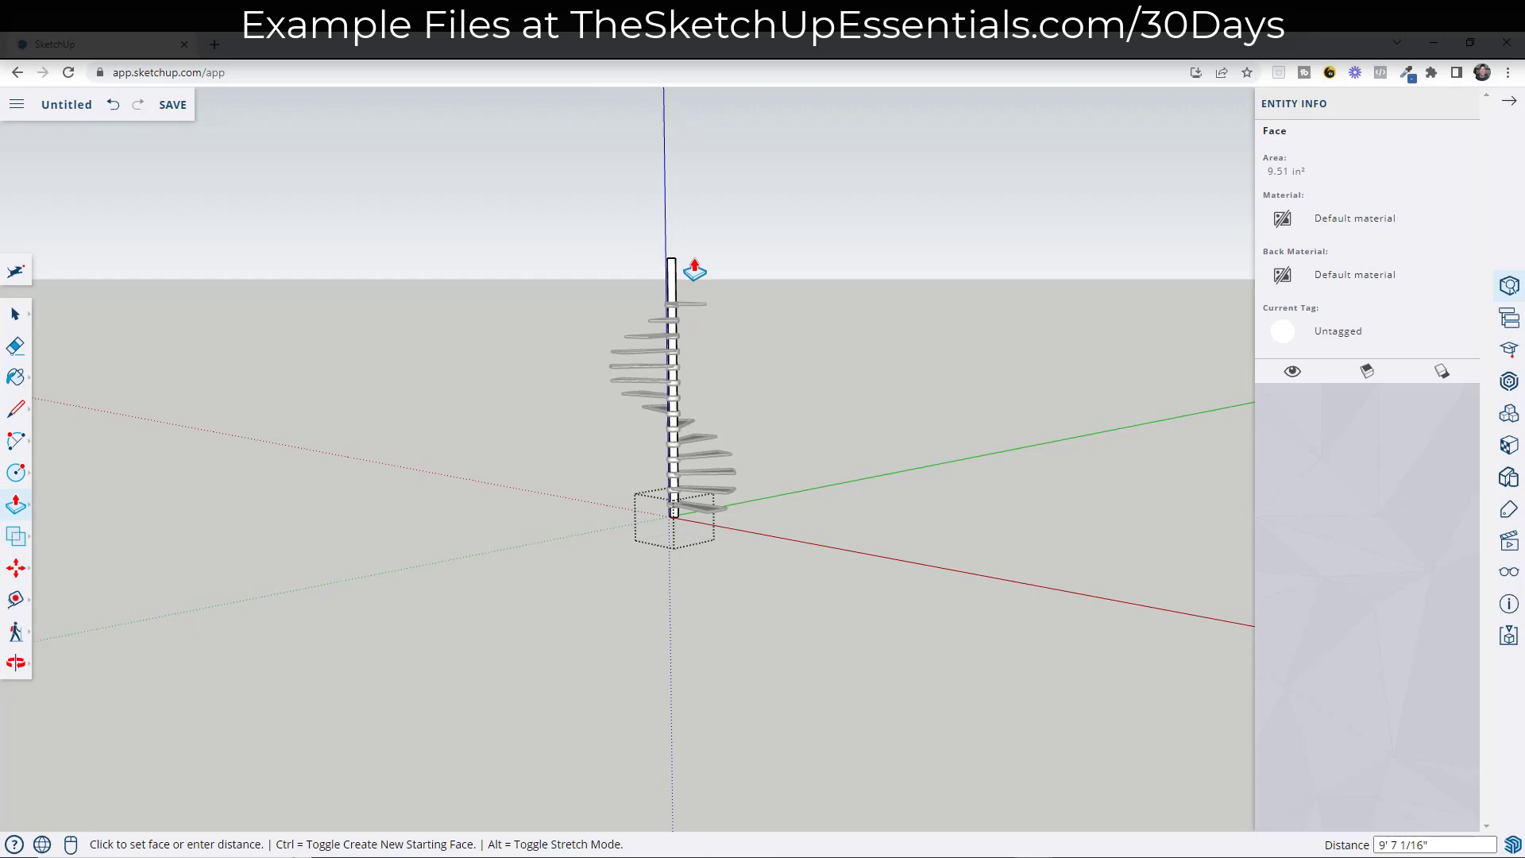
{"action": "middle_click_drag", "start_coordinate": [695, 268], "coordinate": [664, 398]}
{"action": "scroll", "coordinate": [663, 398], "scroll_direction": "up", "scroll_amount": 3}
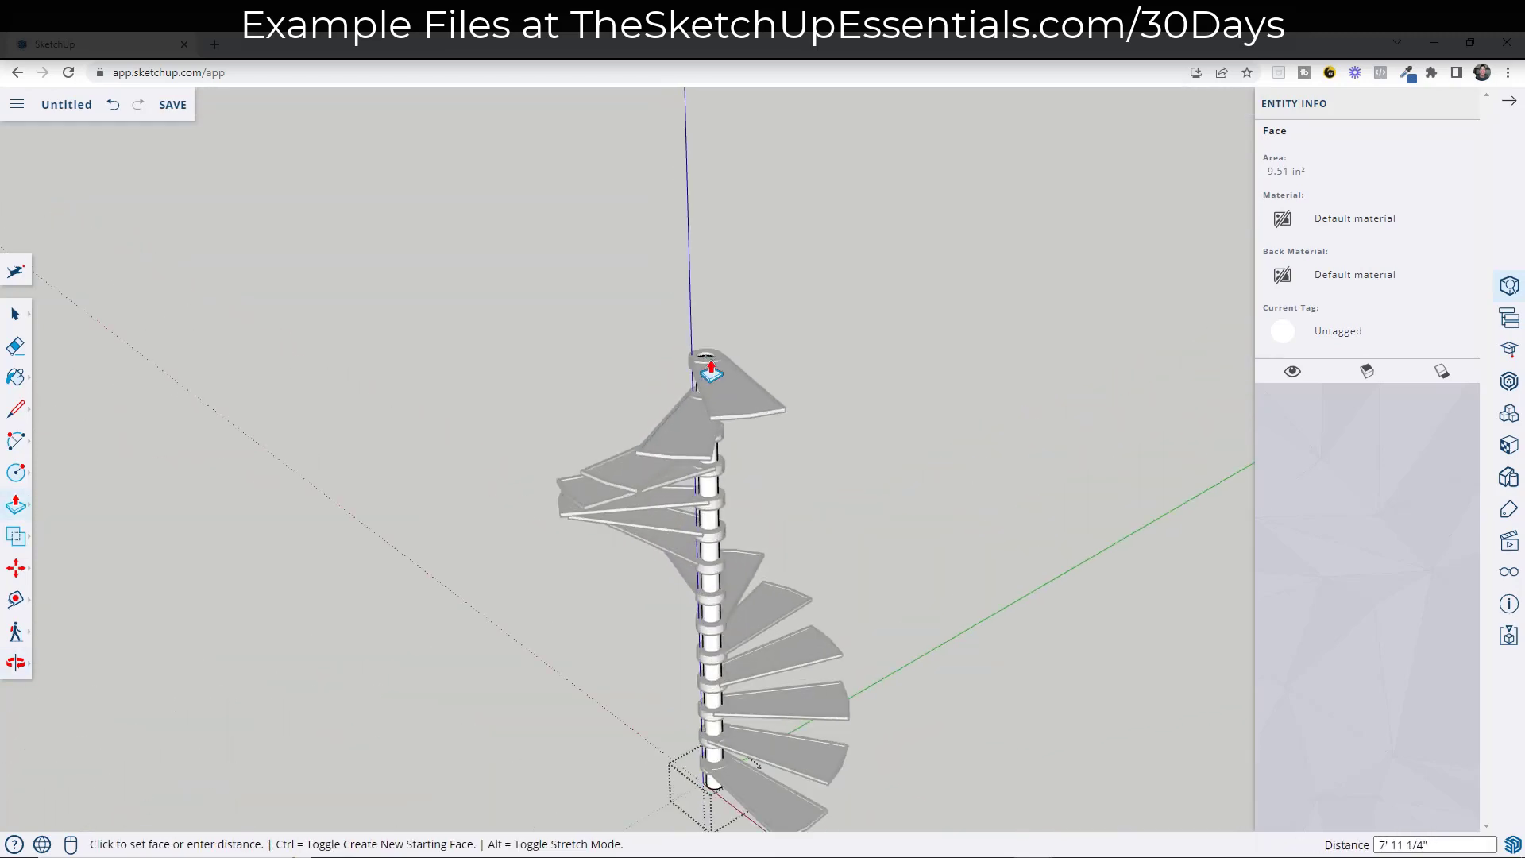
{"action": "left_click", "coordinate": [711, 370]}
Extend the pole's top face a further 3' above the top step
{"action": "left_click", "coordinate": [709, 365]}
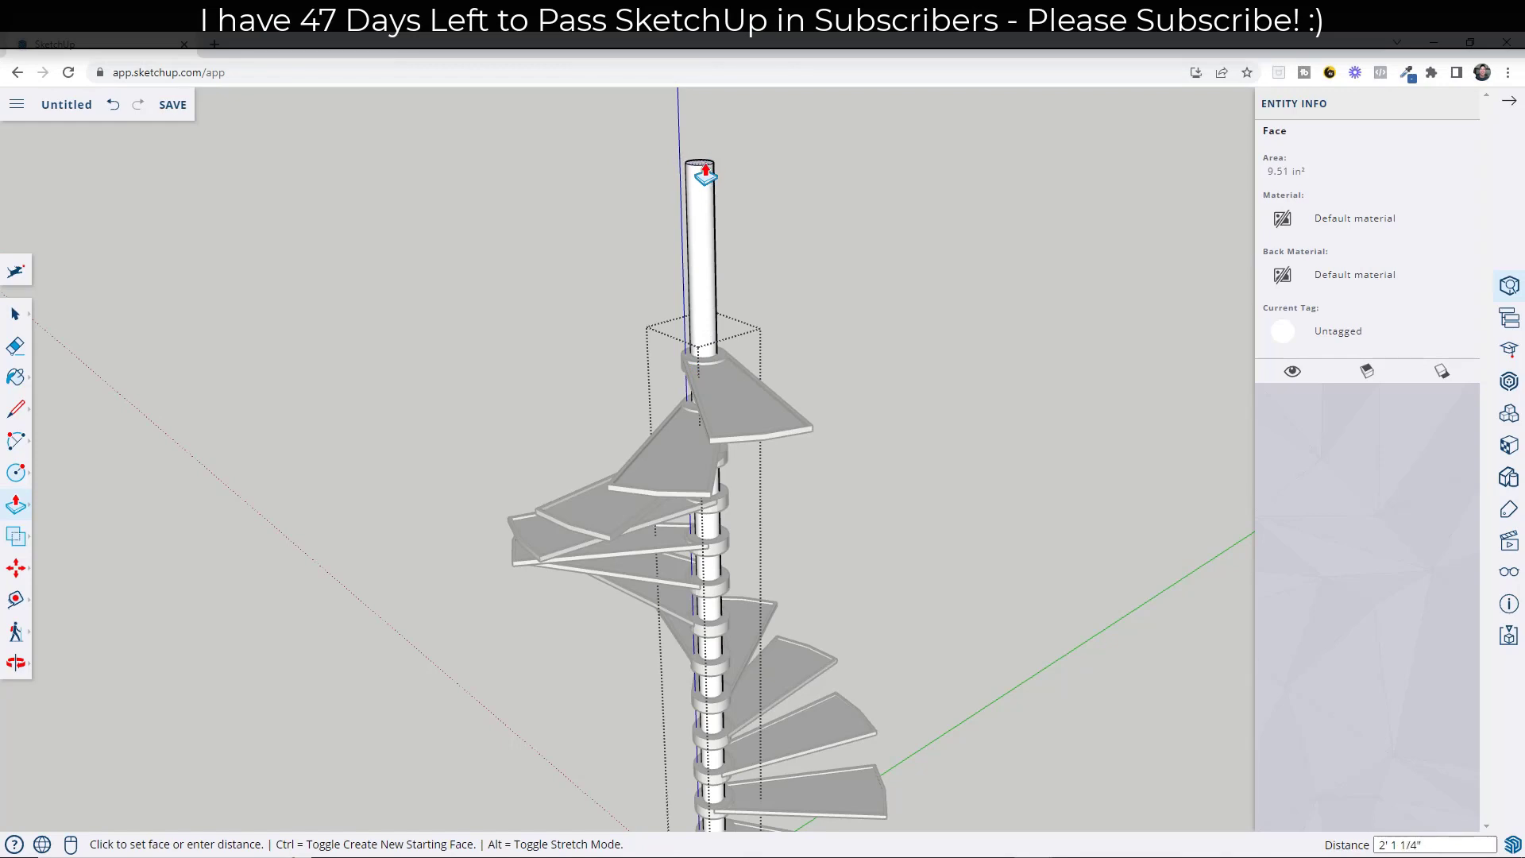
{"action": "key", "text": "Return"}
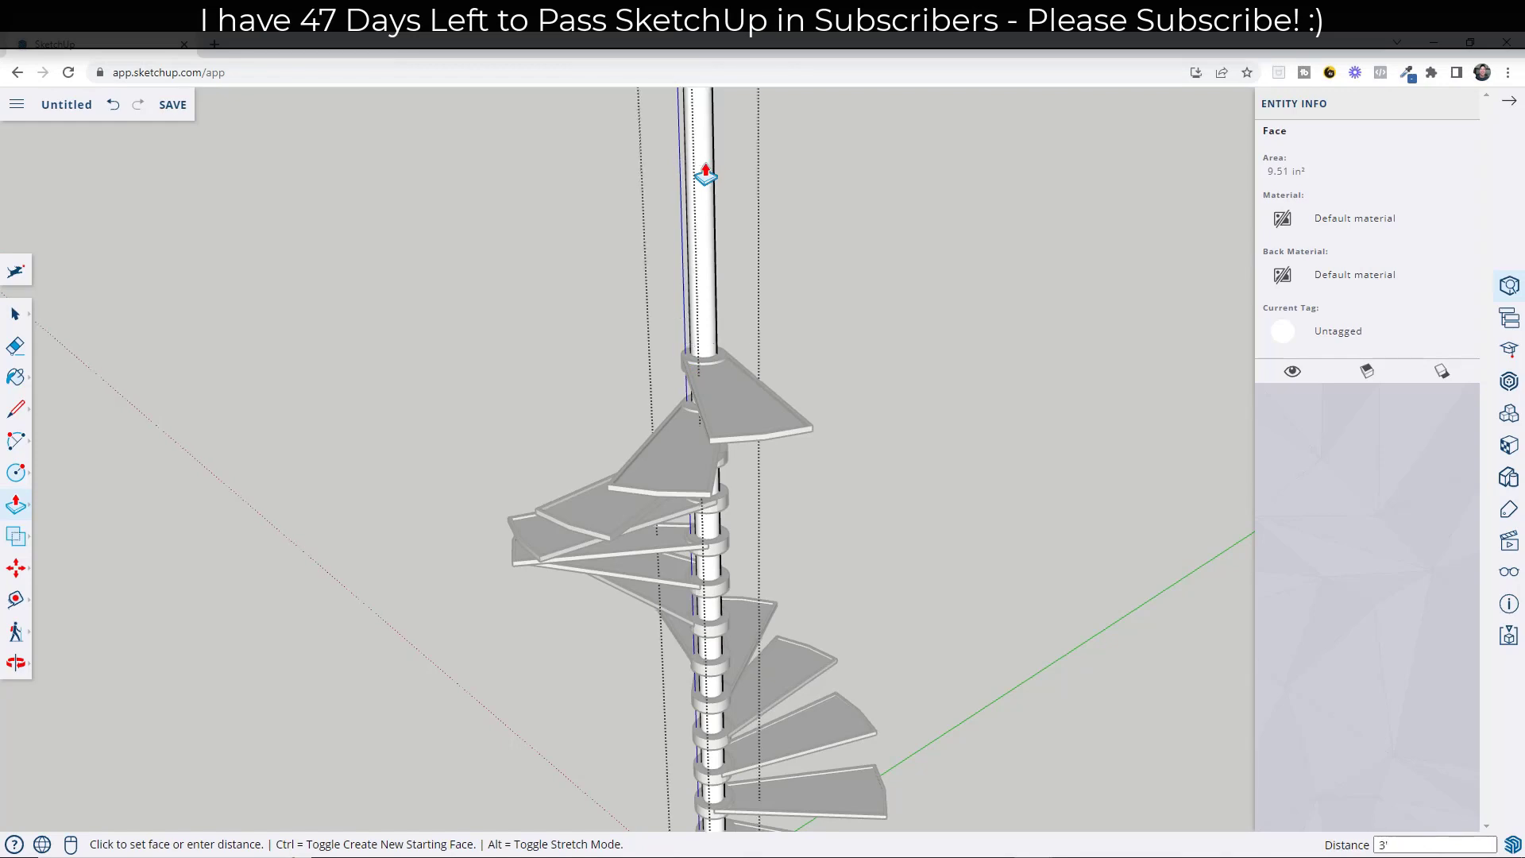
{"action": "key", "text": "space"}
Copy the recessed top face with its edges from the bottom step's nested tread group and paste it into the step component
{"action": "scroll", "coordinate": [770, 477], "scroll_direction": "down", "scroll_amount": 5}
{"action": "middle_click_drag", "start_coordinate": [776, 565], "coordinate": [904, 473]}
{"action": "middle_click_drag", "start_coordinate": [972, 669], "coordinate": [776, 606]}
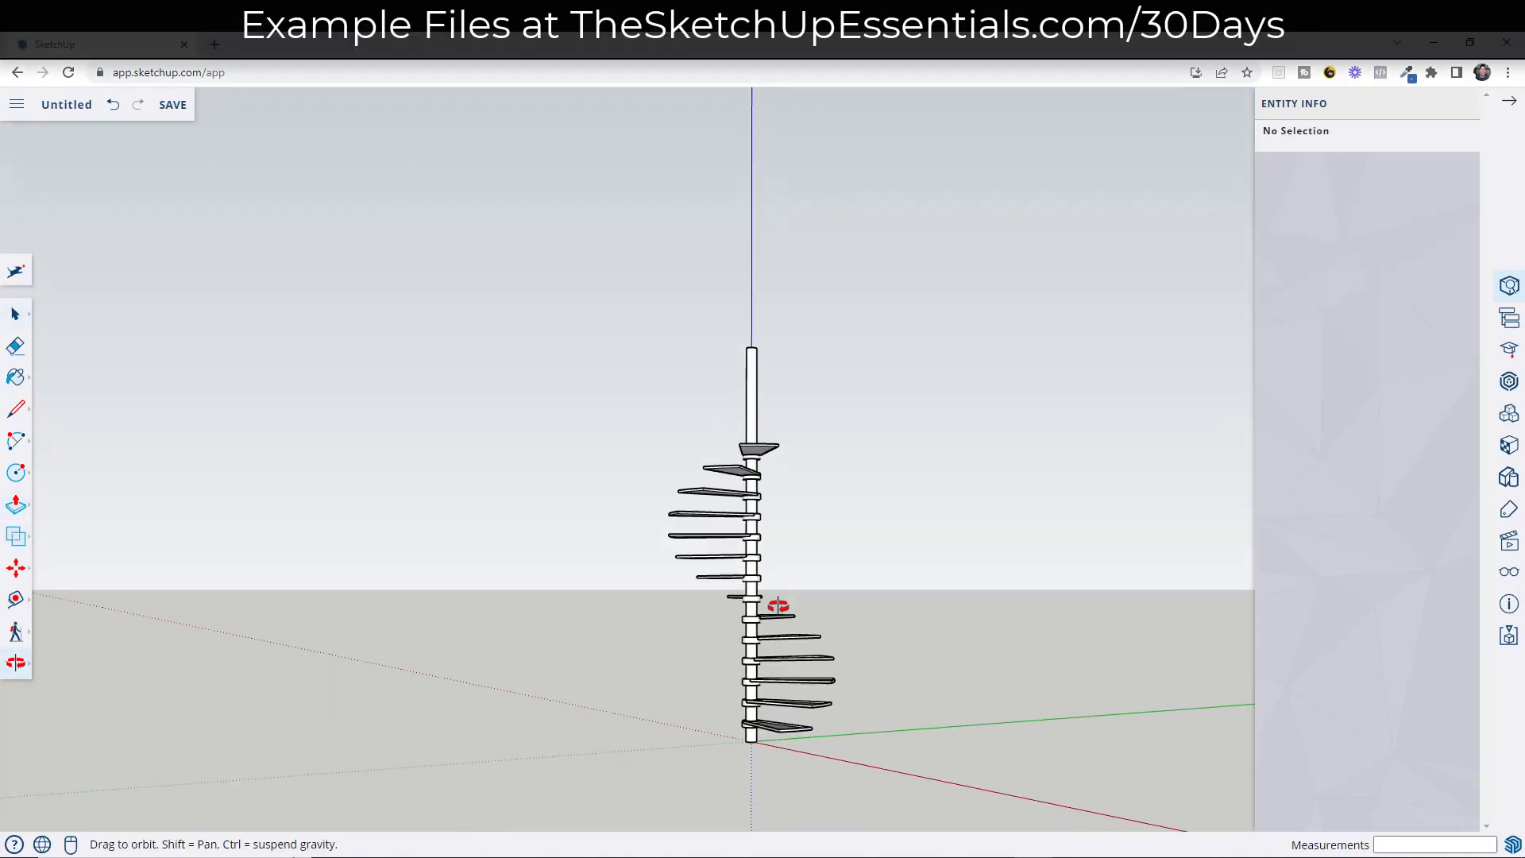
{"action": "scroll", "coordinate": [826, 725], "scroll_direction": "up", "scroll_amount": 5}
{"action": "middle_click_drag", "start_coordinate": [979, 712], "coordinate": [713, 779]}
{"action": "scroll", "coordinate": [721, 740], "scroll_direction": "up", "scroll_amount": 3}
{"action": "scroll", "coordinate": [723, 744], "scroll_direction": "up", "scroll_amount": 2}
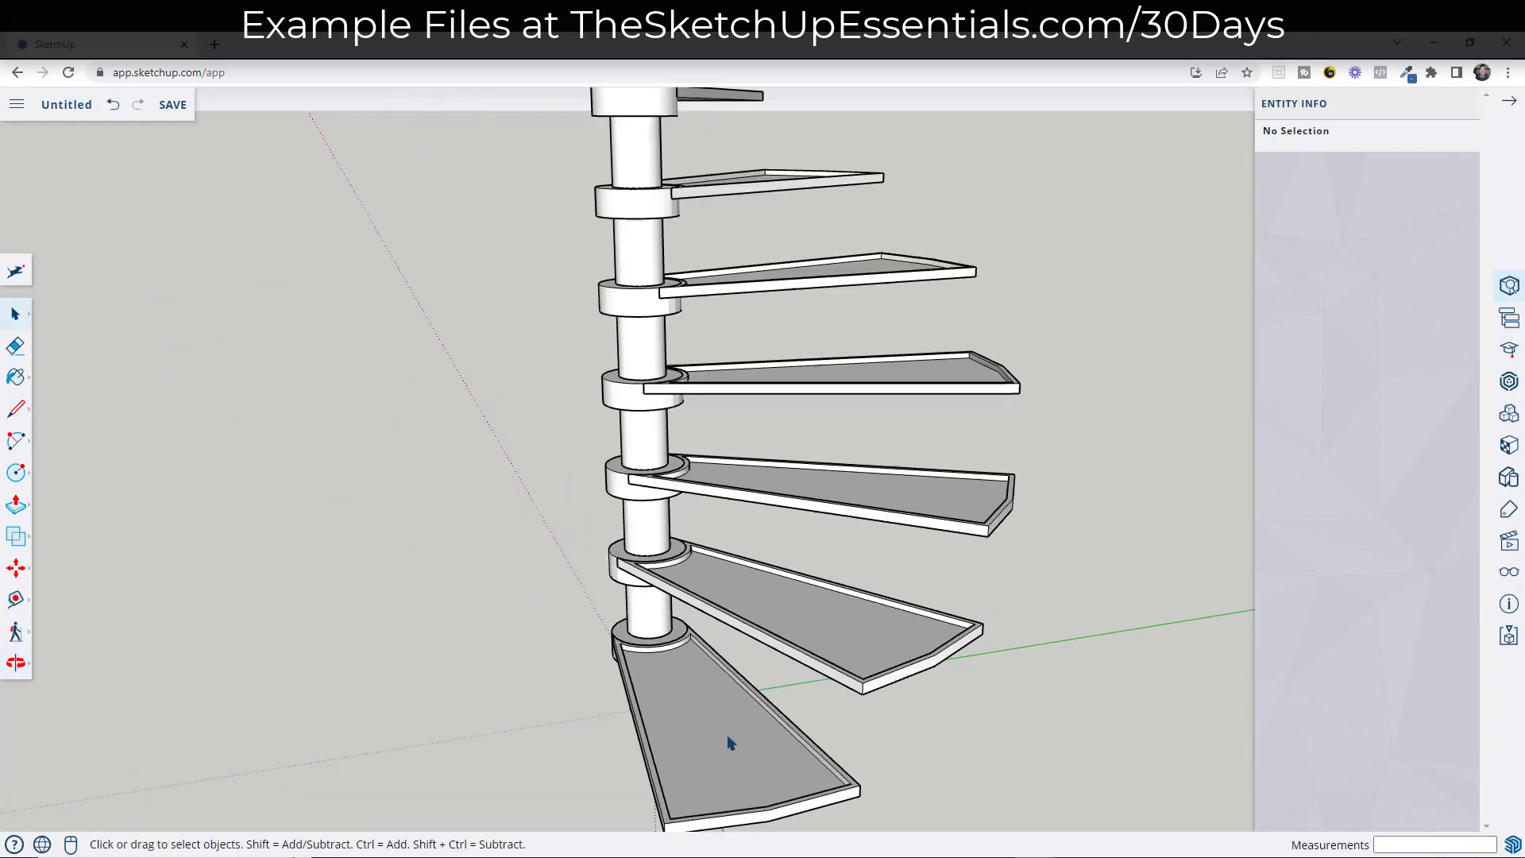
{"action": "double_click", "coordinate": [709, 737]}
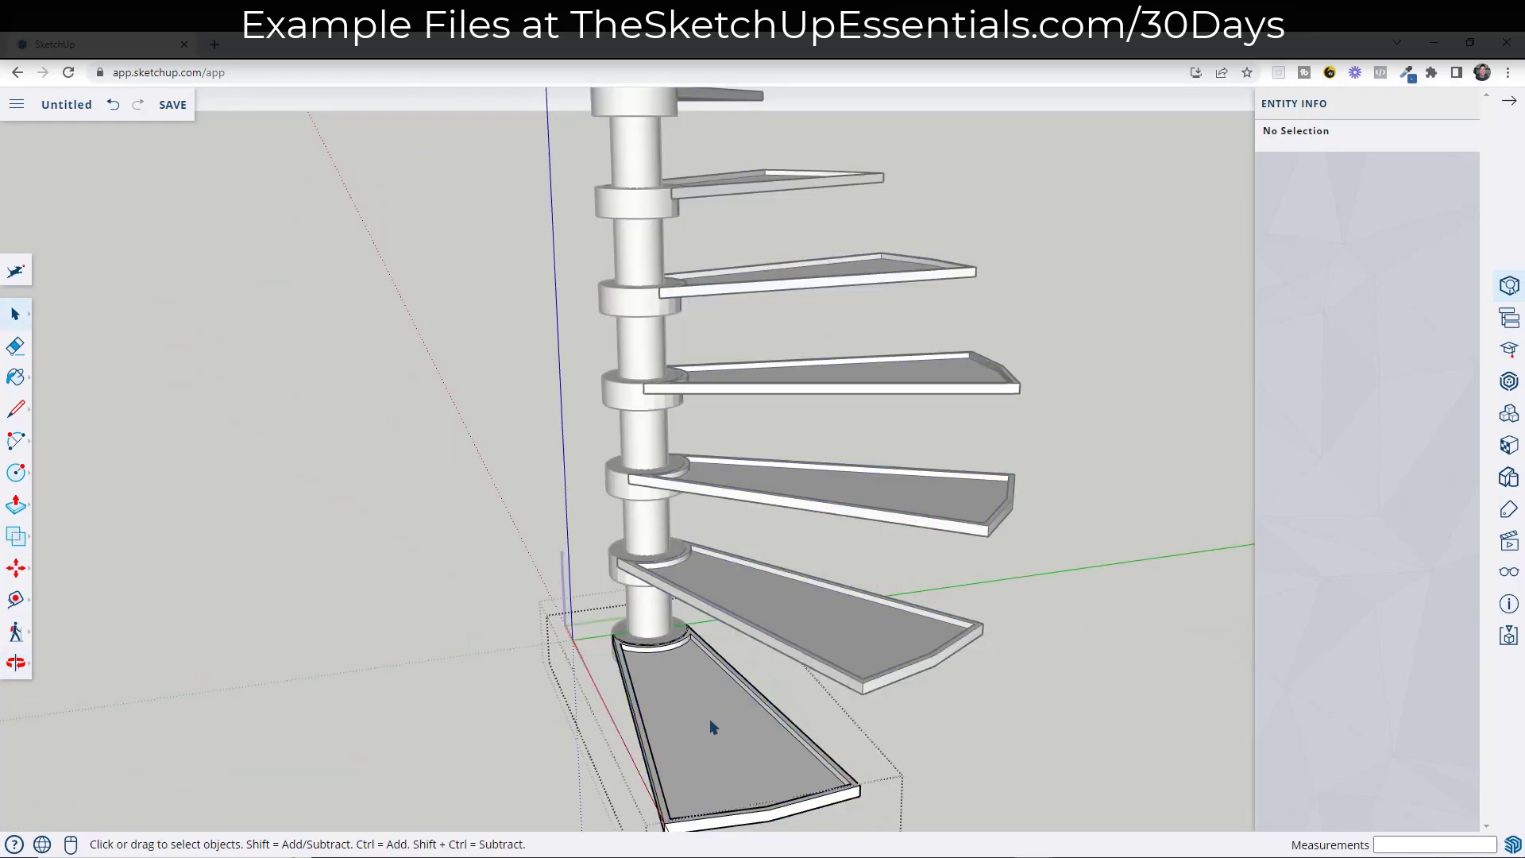
{"action": "triple_click", "coordinate": [712, 727]}
{"action": "scroll", "coordinate": [712, 729], "scroll_direction": "up", "scroll_amount": 2}
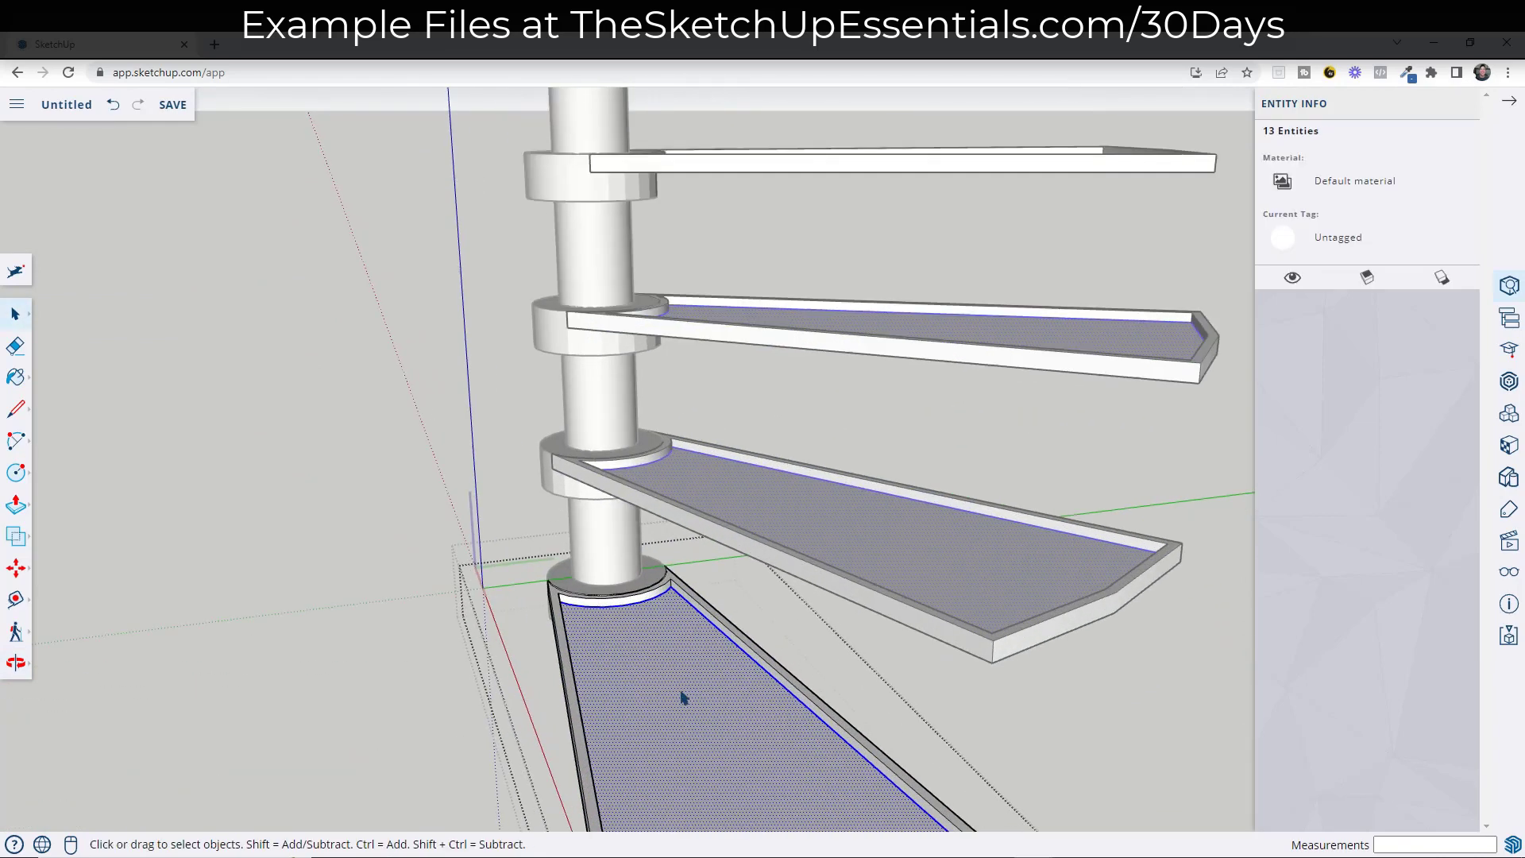
{"action": "key", "text": "Escape"}
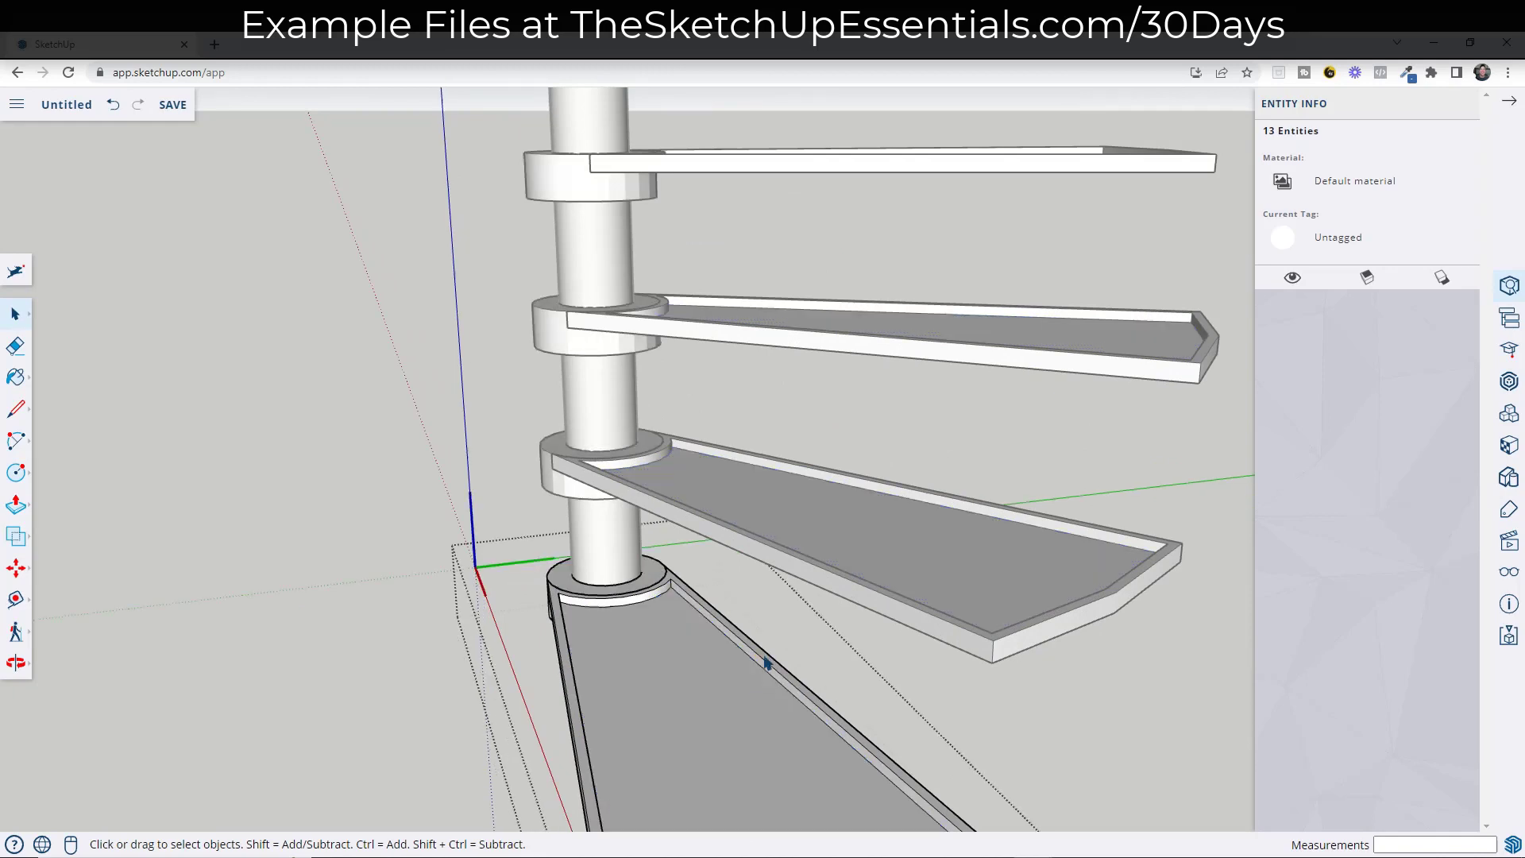
{"action": "key", "text": "Escape"}
{"action": "double_click", "coordinate": [654, 641]}
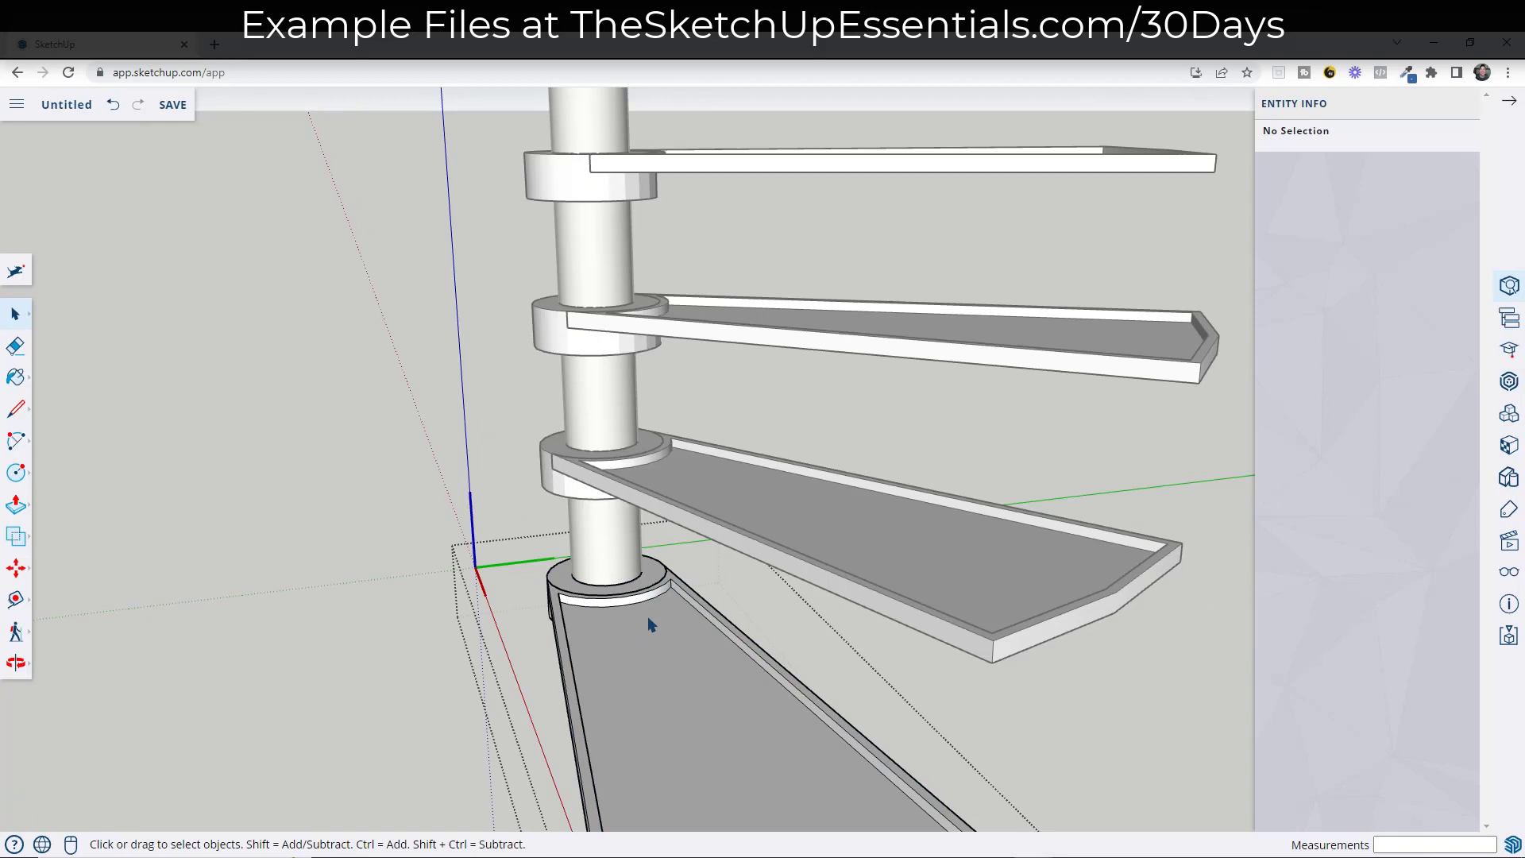
{"action": "key", "text": "ctrl+v"}
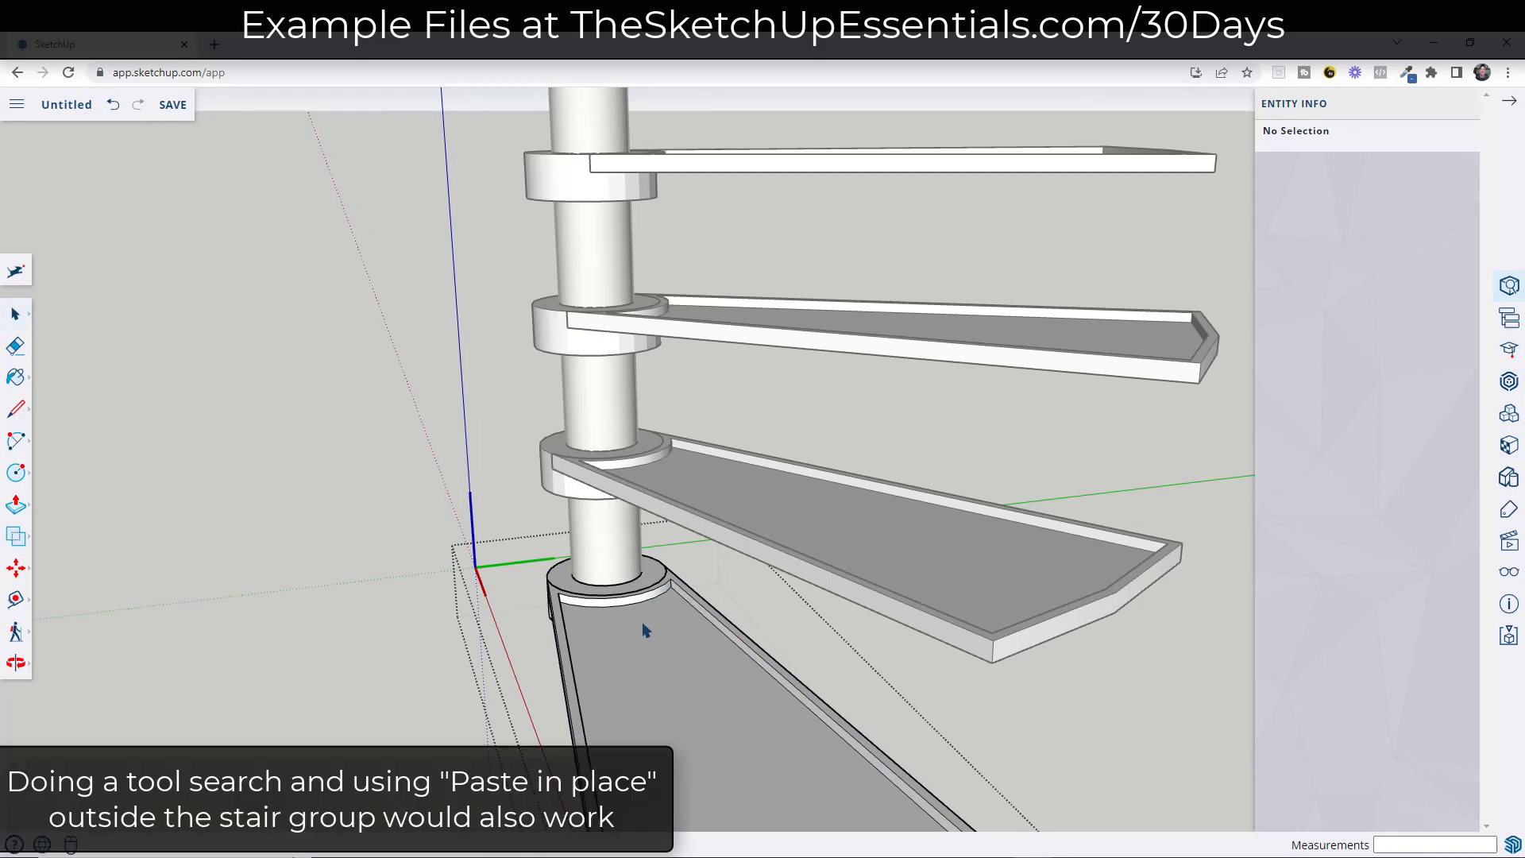
{"action": "left_click", "coordinate": [505, 622]}
Align the pasted face to the tread rim's inner corner near the collar and lower it about 7/16" onto the recess floor
{"action": "scroll", "coordinate": [556, 611], "scroll_direction": "up", "scroll_amount": 5}
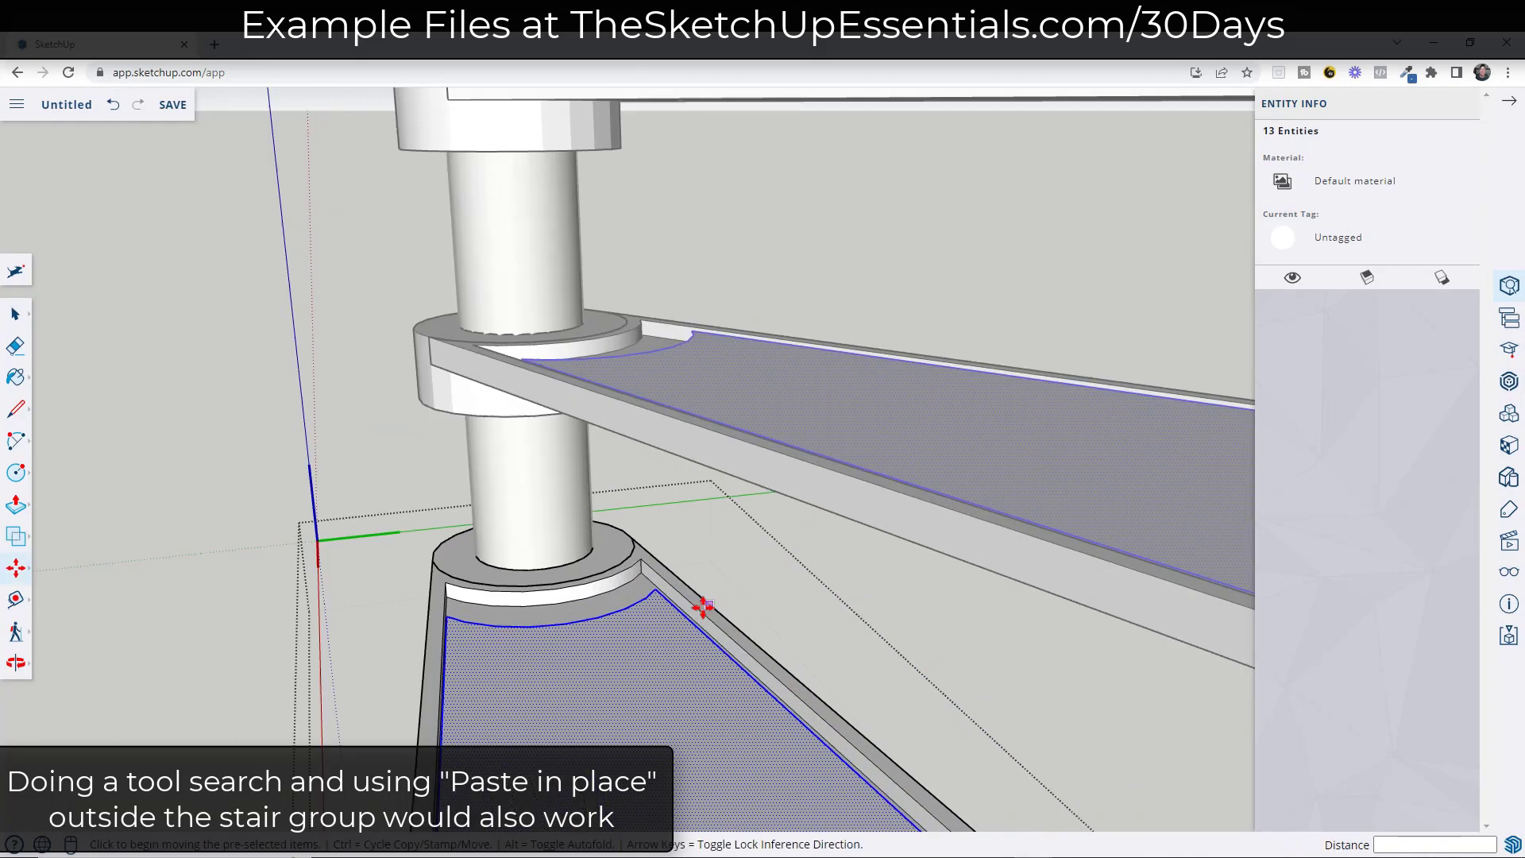
{"action": "left_click", "coordinate": [644, 578]}
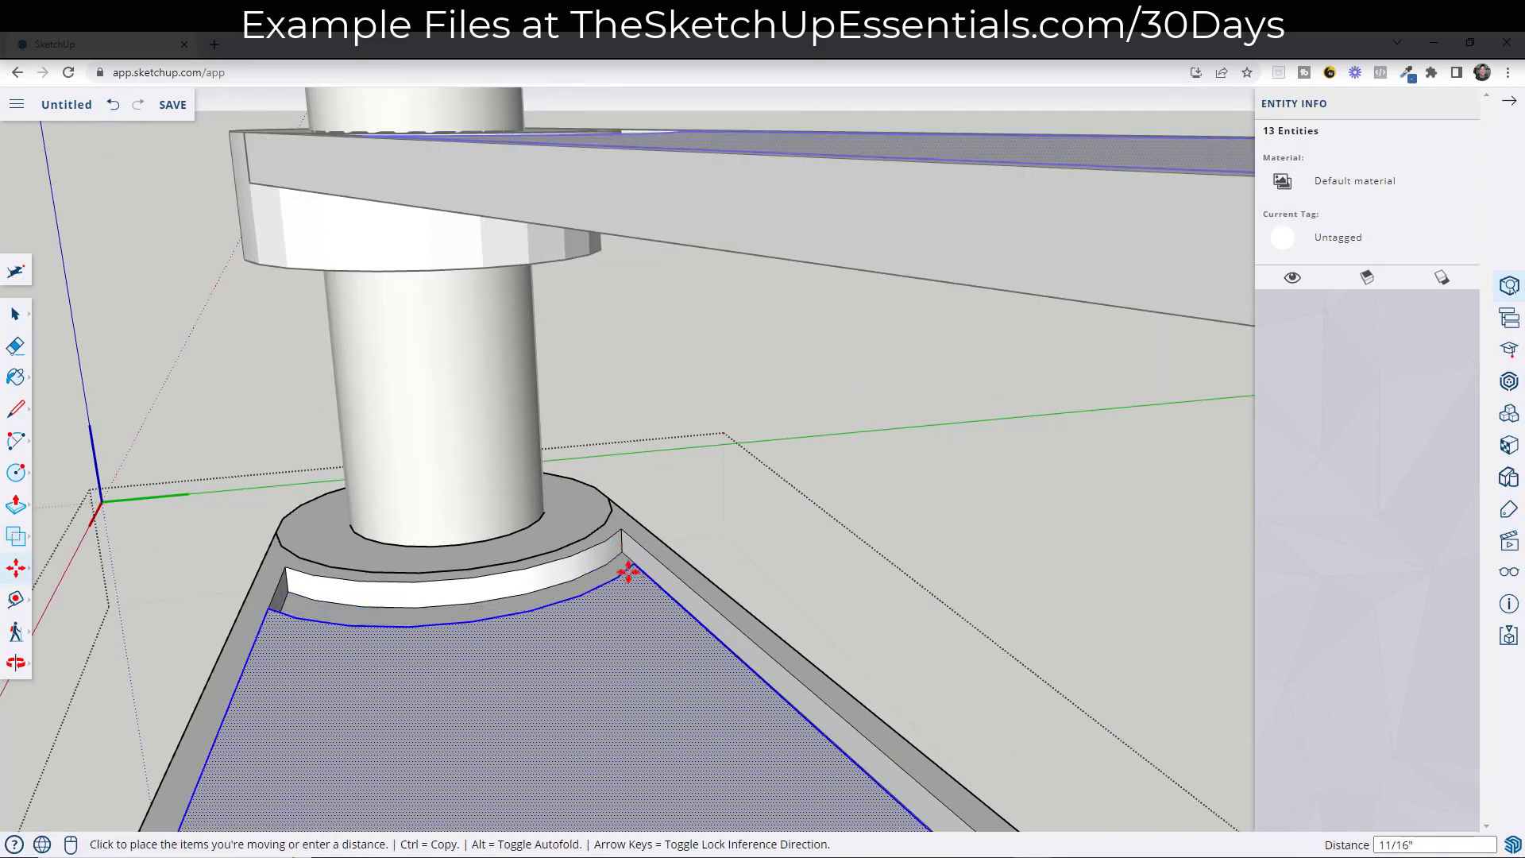
{"action": "left_click", "coordinate": [624, 532]}
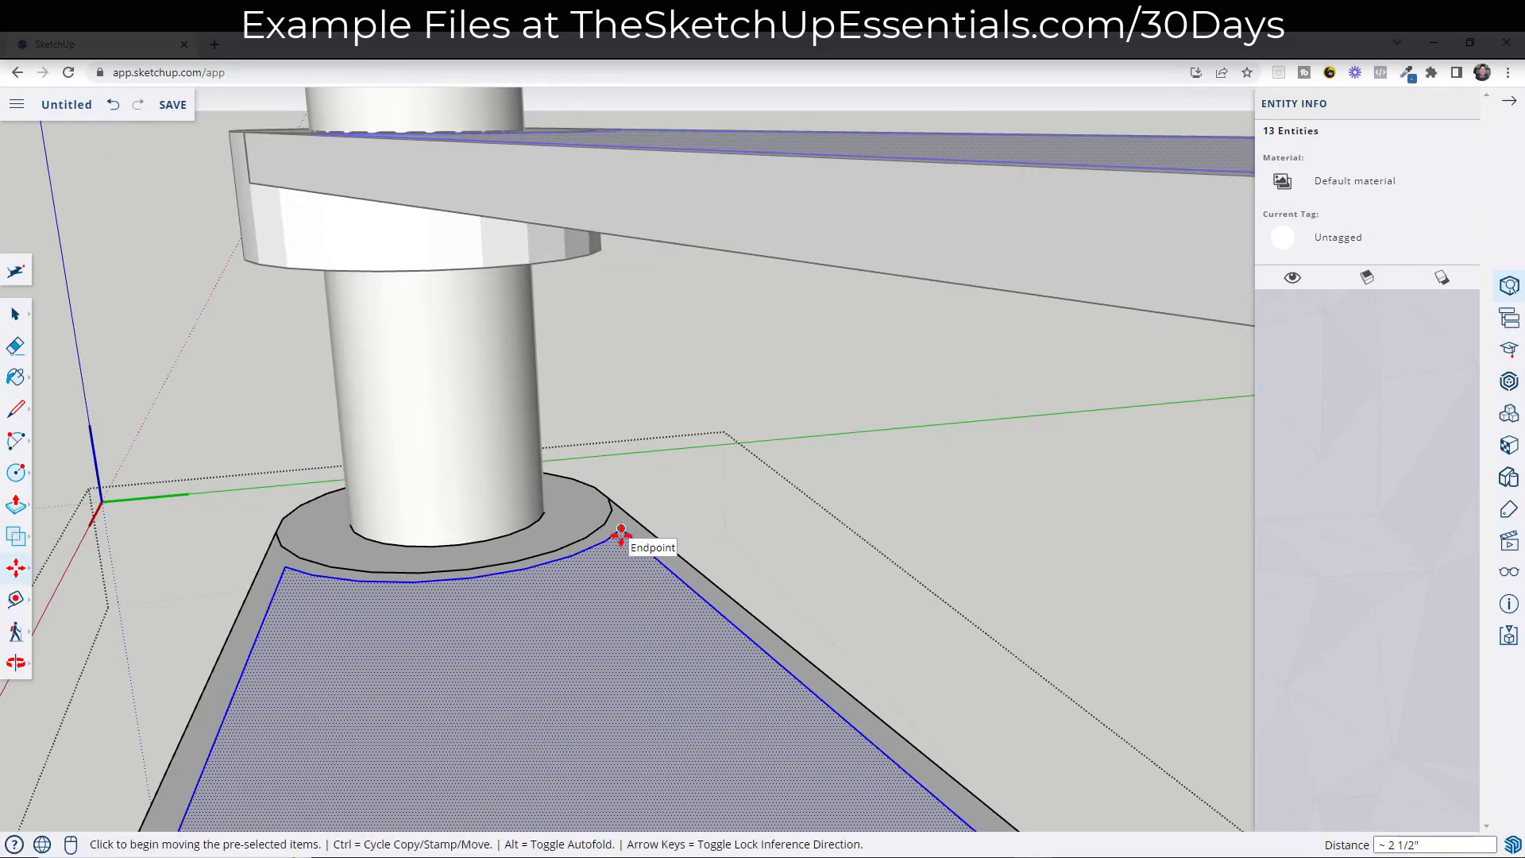
{"action": "left_click", "coordinate": [622, 534]}
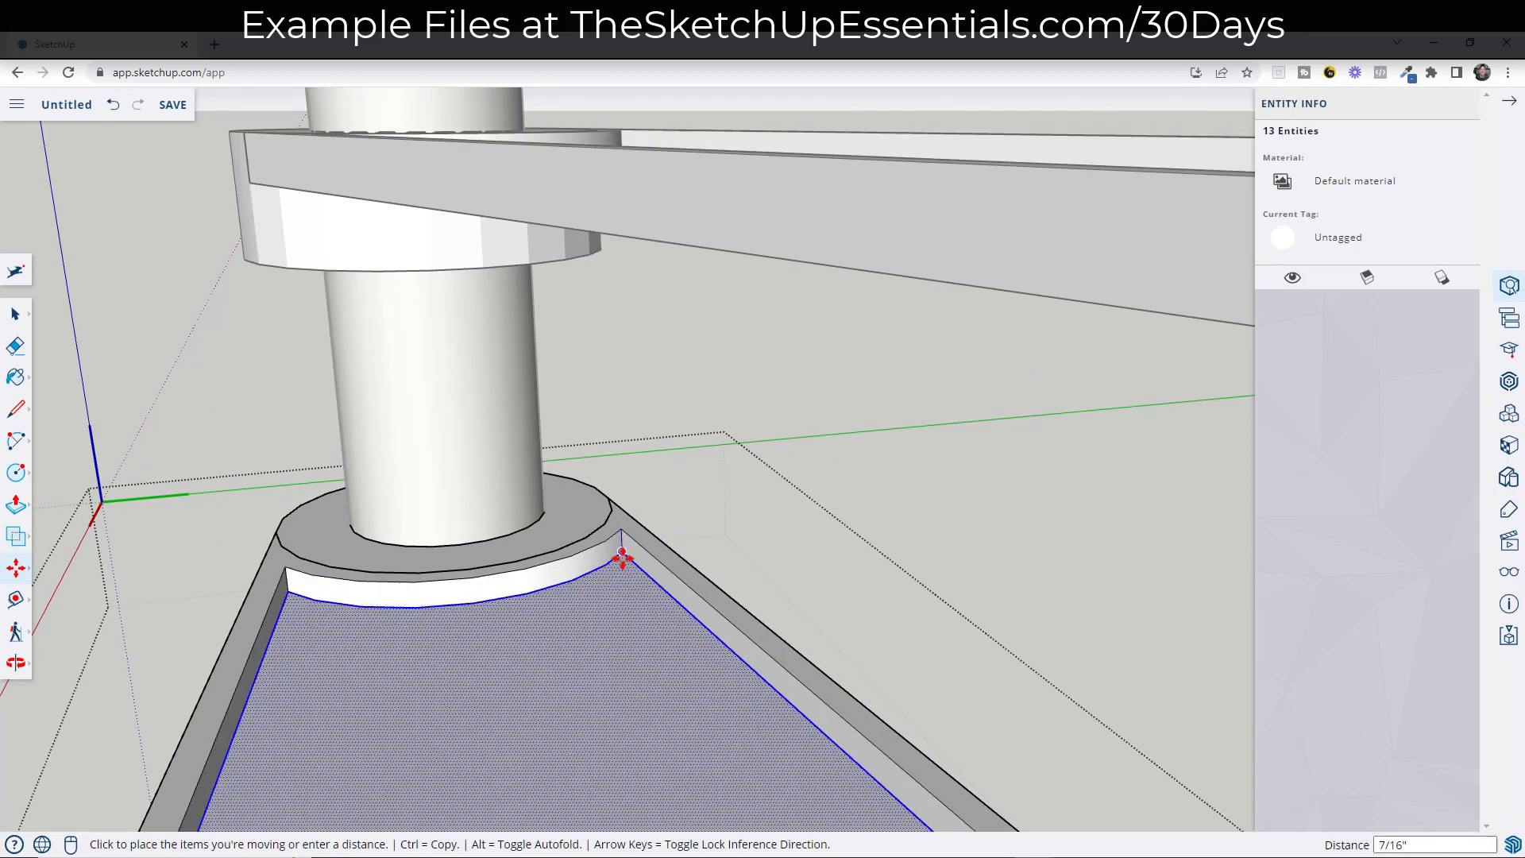
{"action": "left_click", "coordinate": [622, 555]}
Extrude the pasted tread face 1/4" with Push/Pull and make the resulting panel a group
{"action": "scroll", "coordinate": [629, 633], "scroll_direction": "down", "scroll_amount": 4}
{"action": "key", "text": "space"}
{"action": "key", "text": "p"}
{"action": "left_click", "coordinate": [597, 702]}
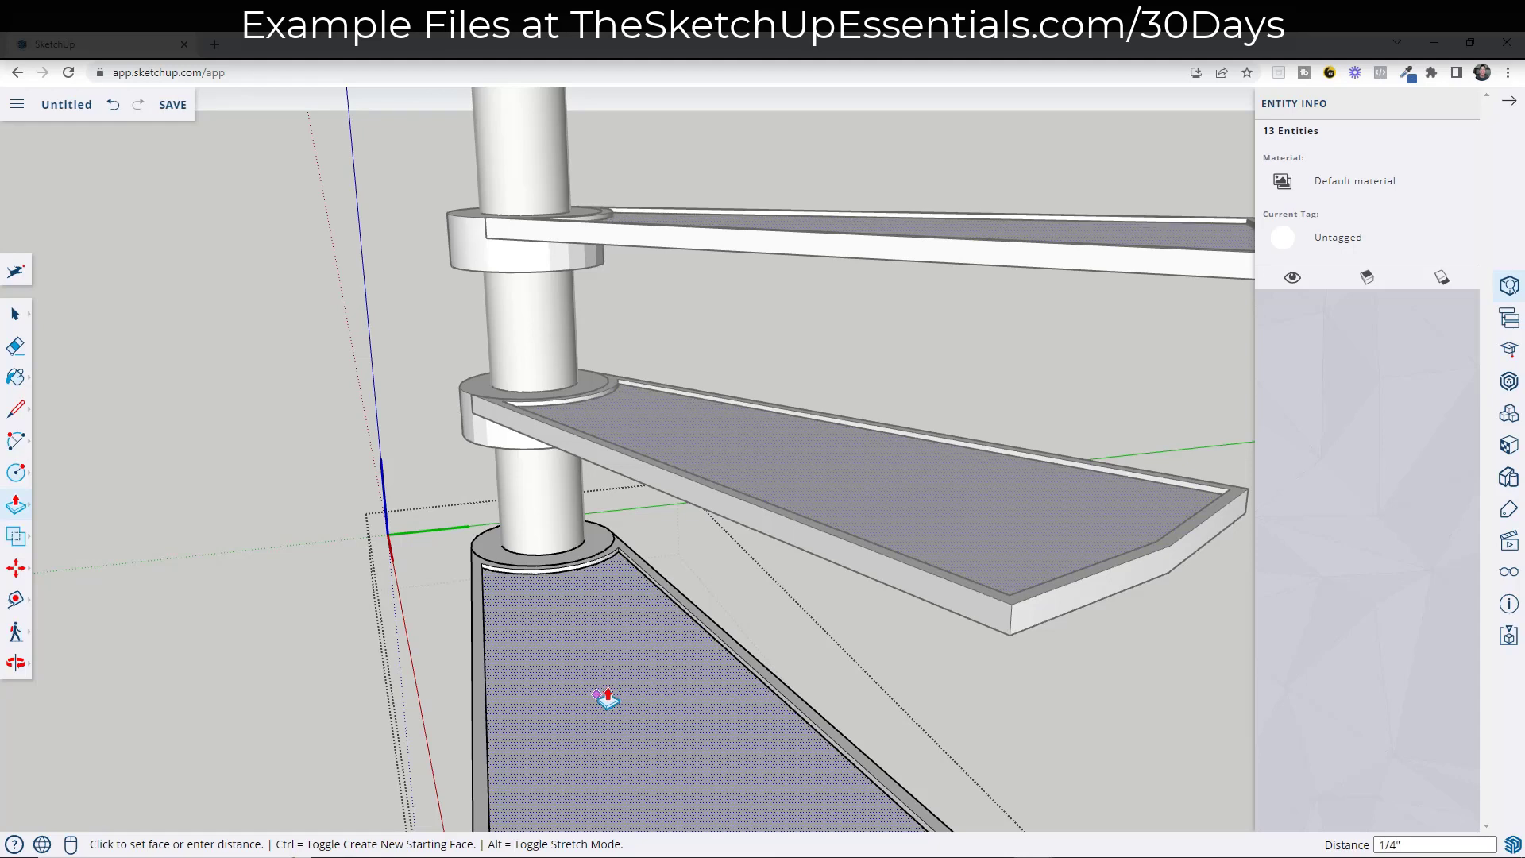
{"action": "left_click", "coordinate": [597, 694]}
{"action": "key", "text": "space"}
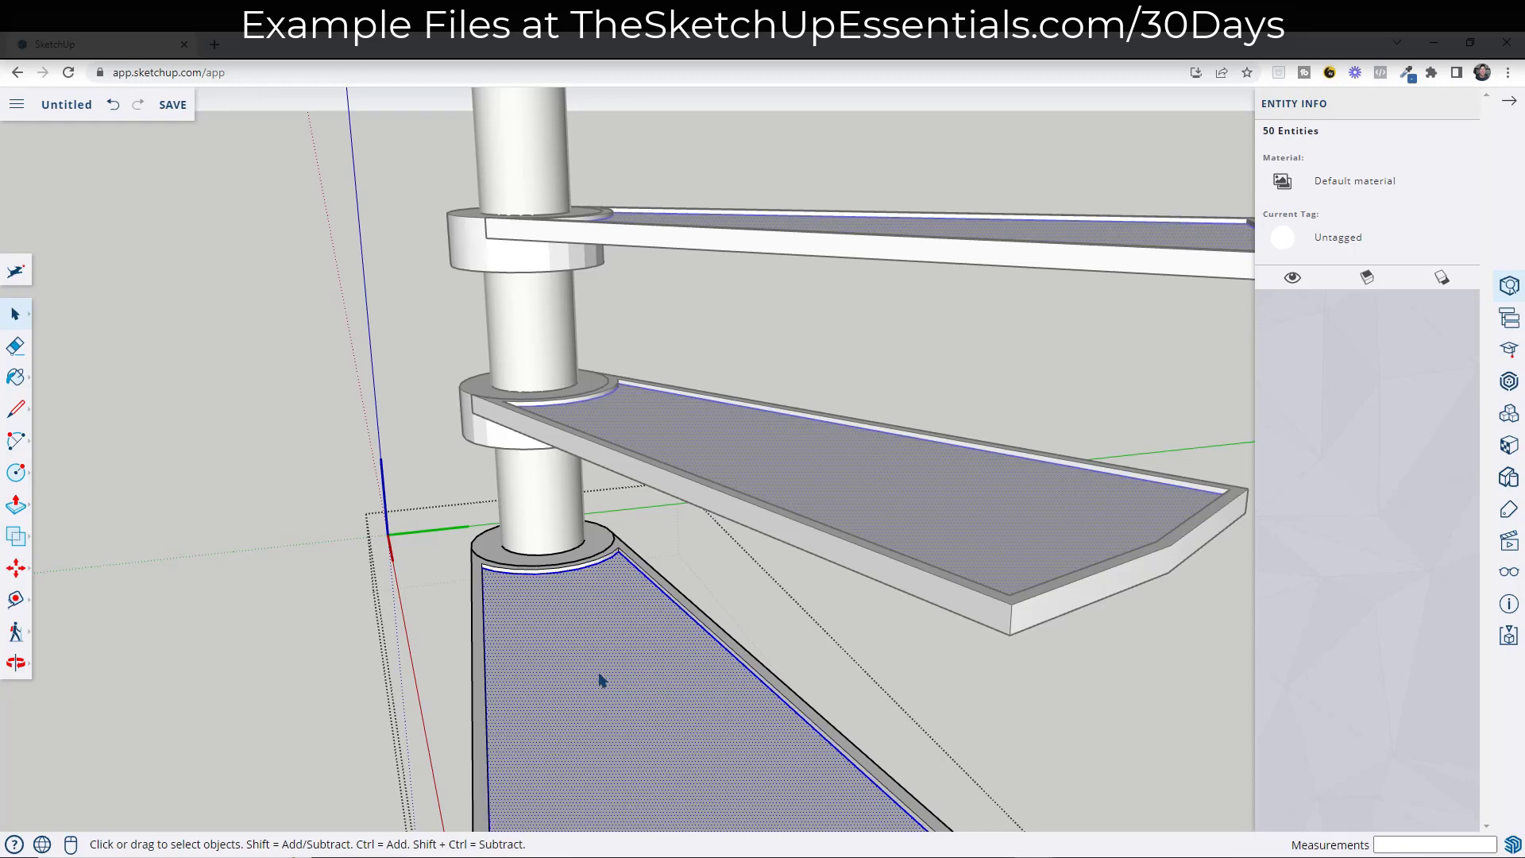
{"action": "right_click", "coordinate": [601, 680]}
{"action": "left_click", "coordinate": [663, 591]}
Close the step component and examine the inset tread panels up close and along the whole spiral
{"action": "scroll", "coordinate": [663, 597], "scroll_direction": "down", "scroll_amount": 5}
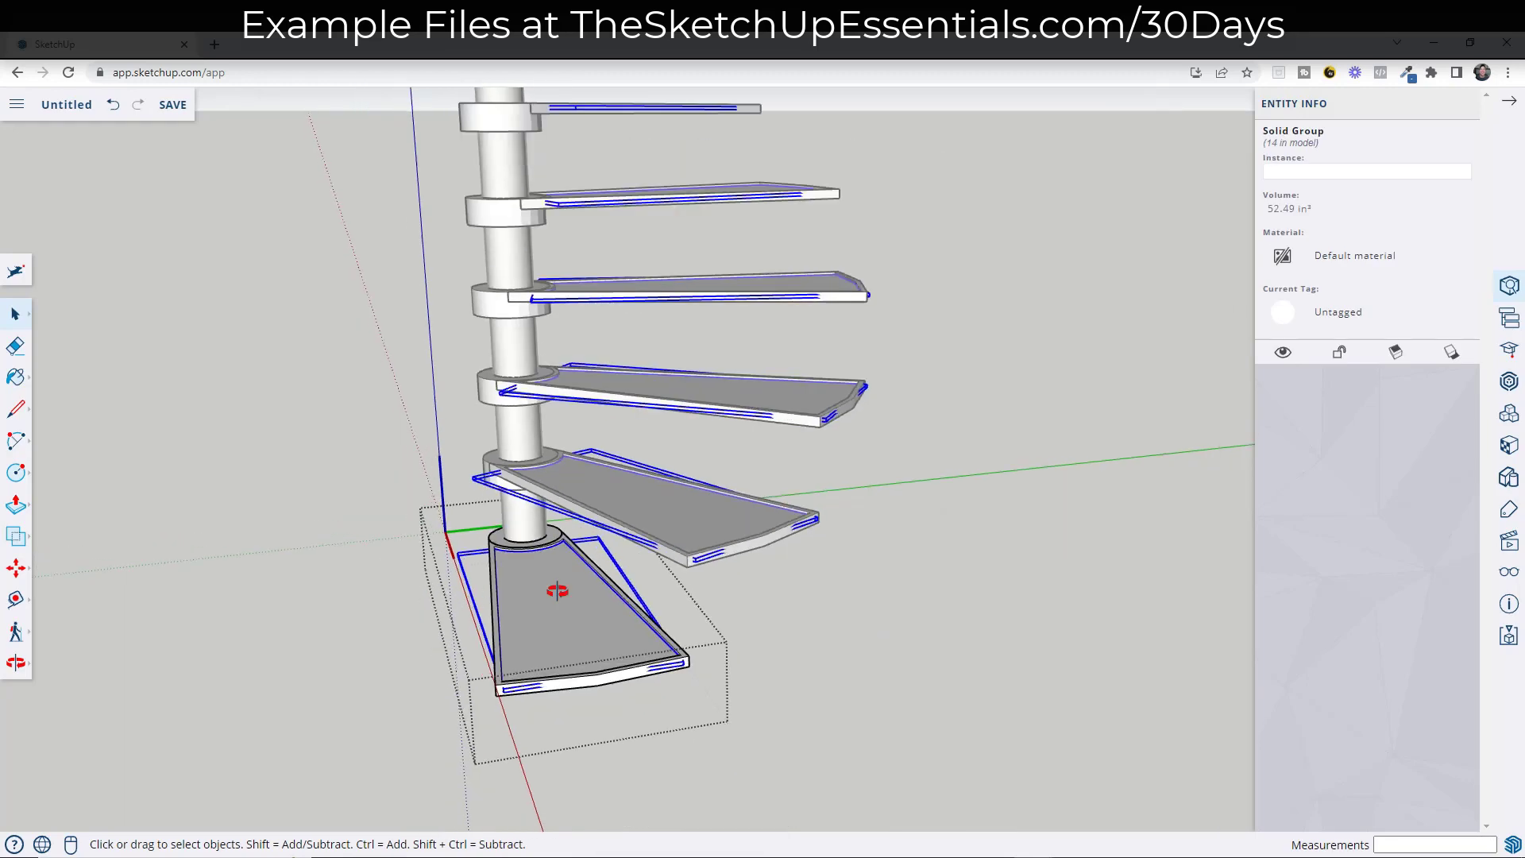
{"action": "middle_click_drag", "start_coordinate": [545, 586], "coordinate": [556, 575]}
{"action": "scroll", "coordinate": [645, 639], "scroll_direction": "up", "scroll_amount": 5}
{"action": "scroll", "coordinate": [645, 639], "scroll_direction": "up", "scroll_amount": 2}
{"action": "key", "text": "Escape"}
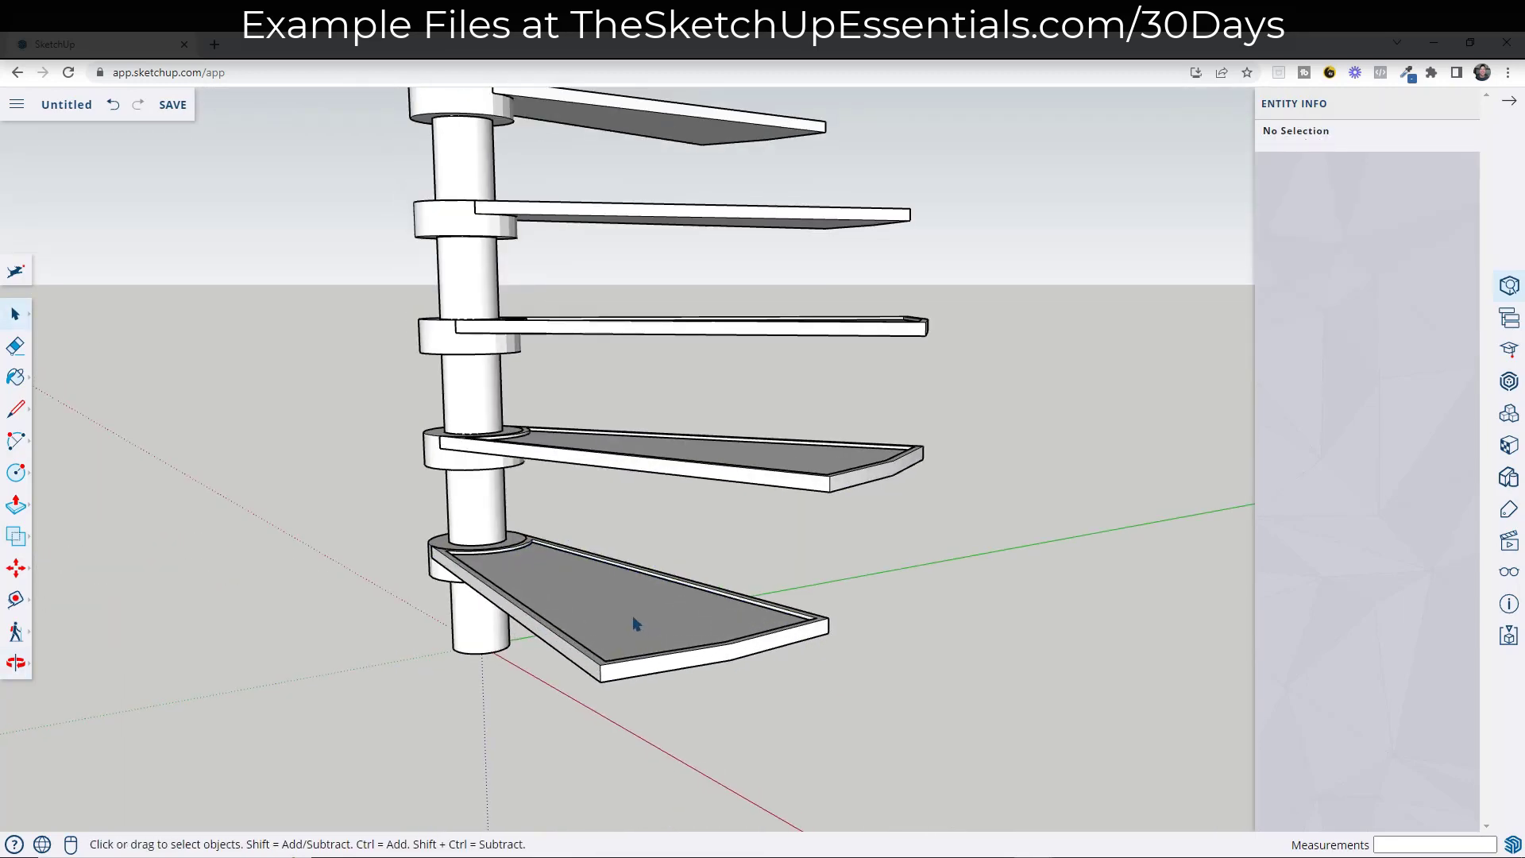
{"action": "scroll", "coordinate": [636, 625], "scroll_direction": "up", "scroll_amount": 2}
{"action": "scroll", "coordinate": [783, 568], "scroll_direction": "down", "scroll_amount": 3}
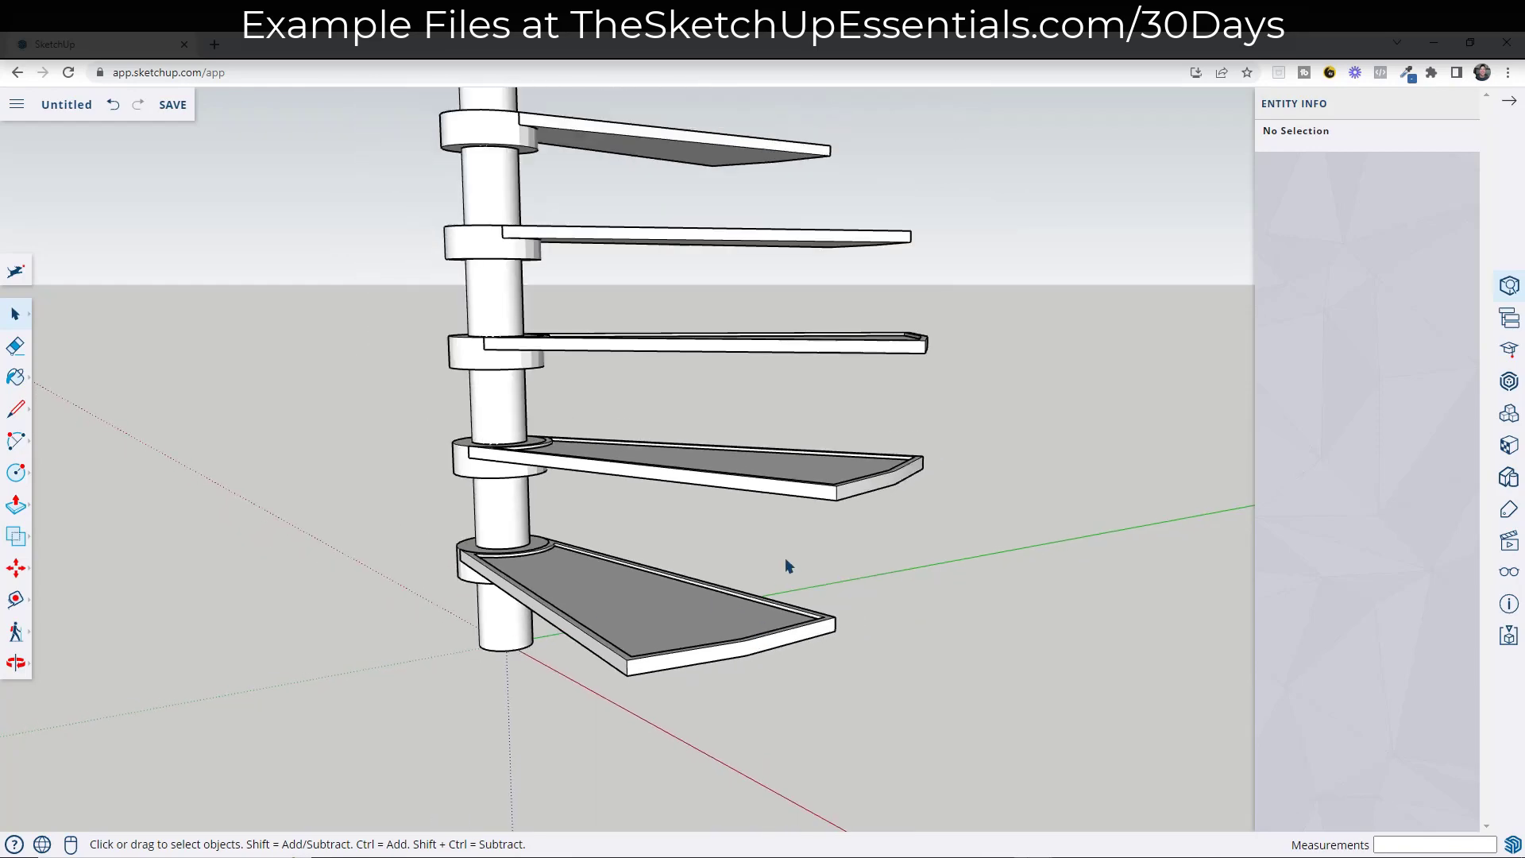
{"action": "middle_click_drag", "start_coordinate": [783, 569], "coordinate": [764, 656]}
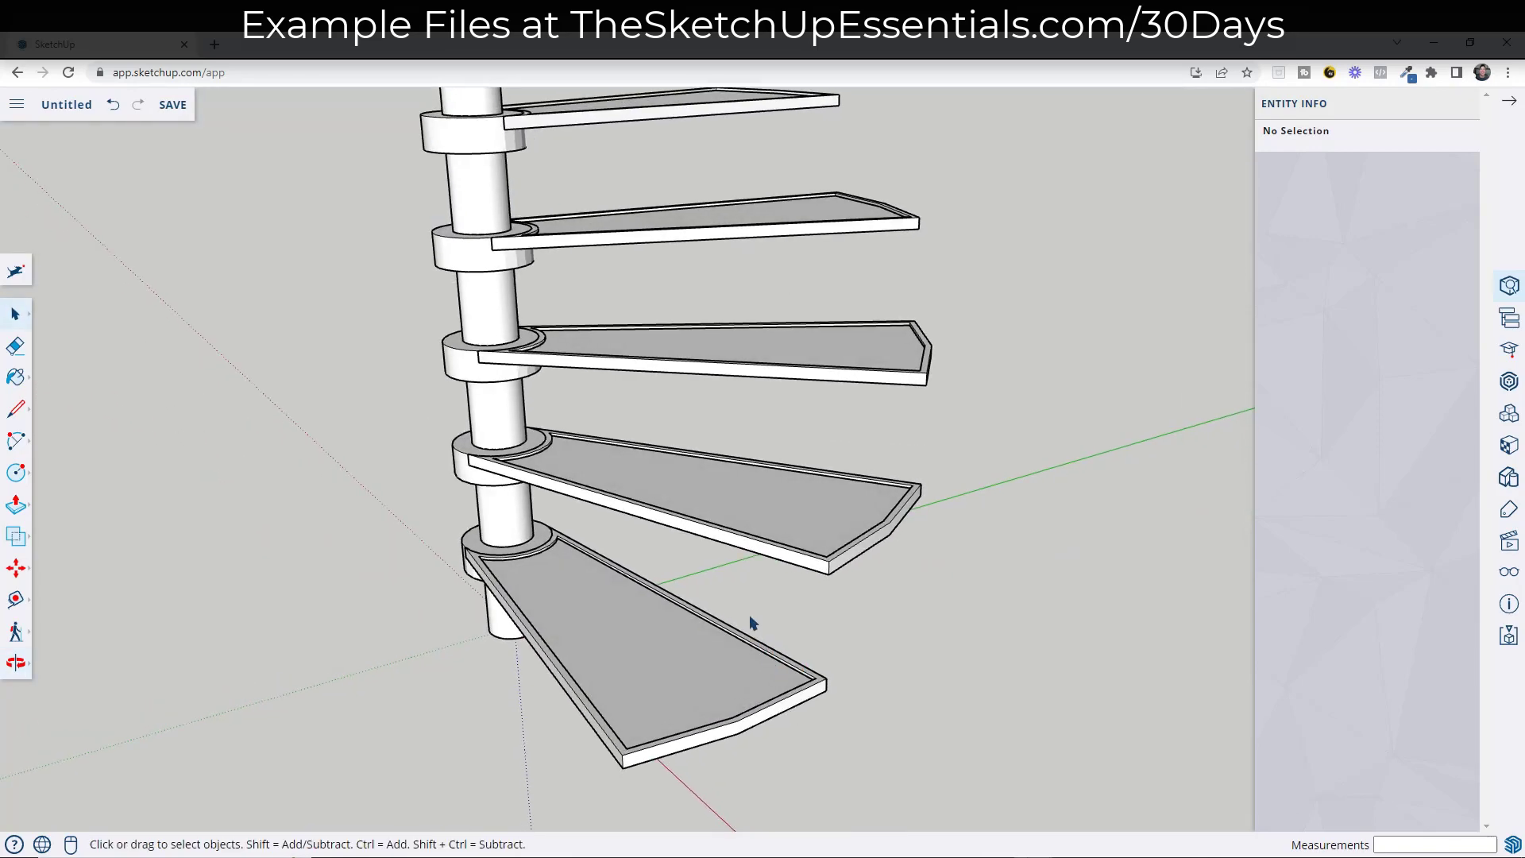
{"action": "scroll", "coordinate": [746, 602], "scroll_direction": "down", "scroll_amount": 5}
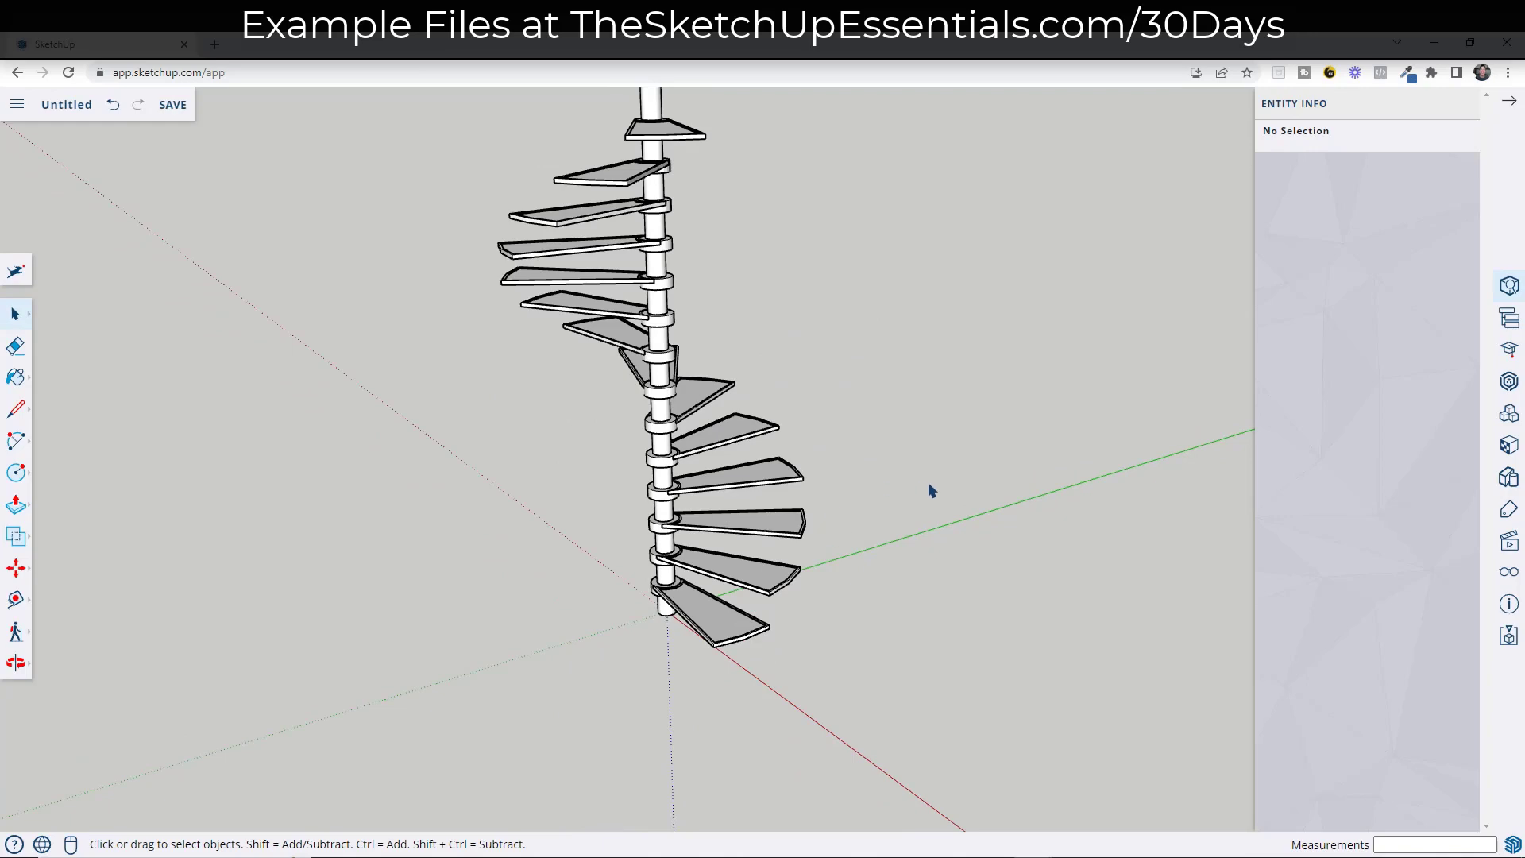
{"action": "scroll", "coordinate": [637, 735], "scroll_direction": "up", "scroll_amount": 5}
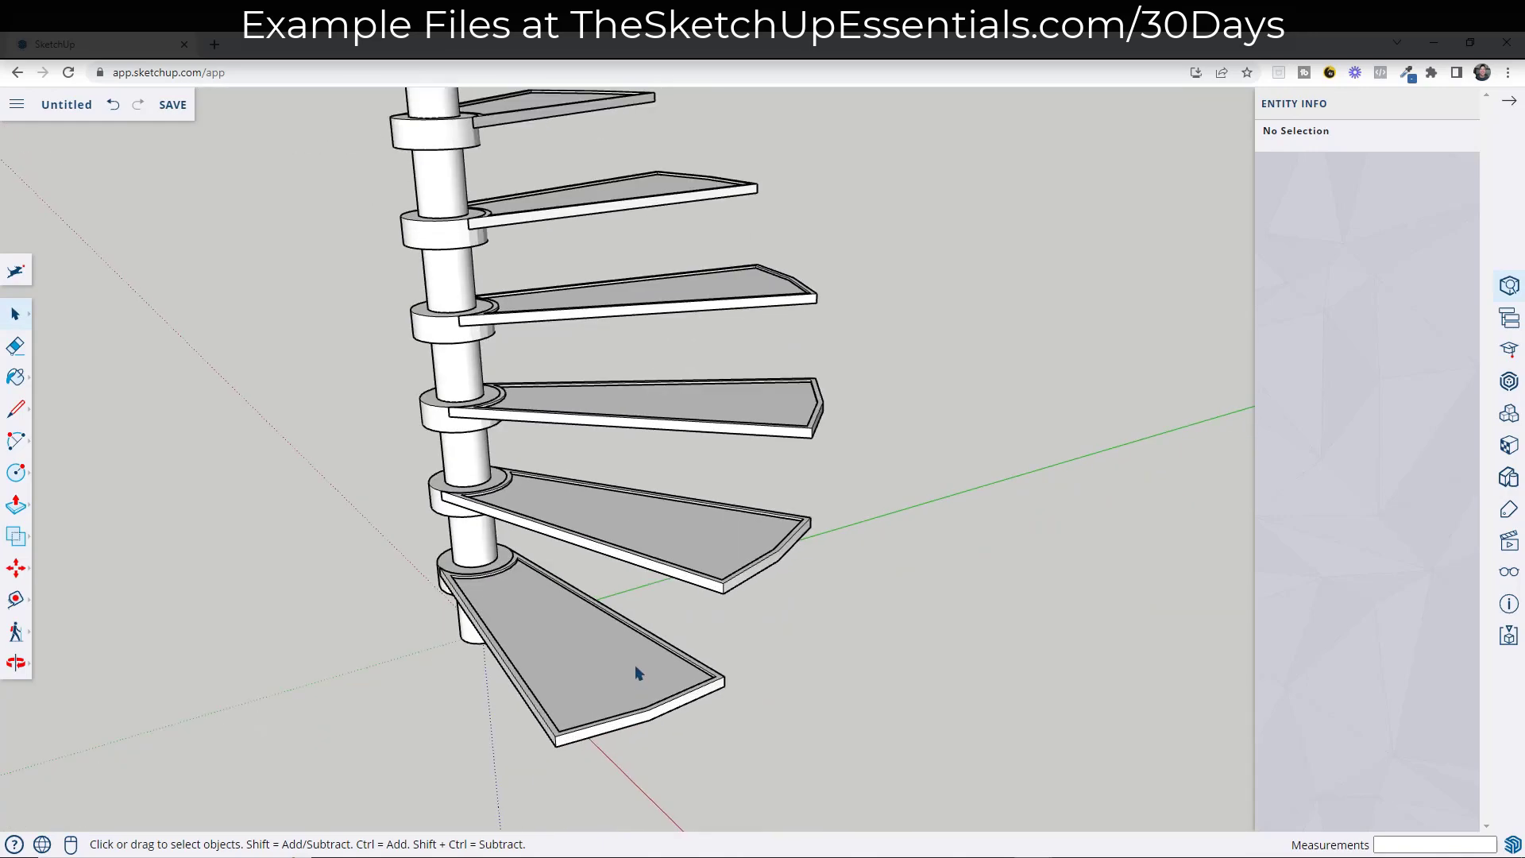
Draw a 2" guide line inward across the bottom tread from the middle corner of its outer inset edge
{"action": "middle_click_drag", "start_coordinate": [638, 673], "coordinate": [977, 666]}
{"action": "left_click", "coordinate": [978, 665]}
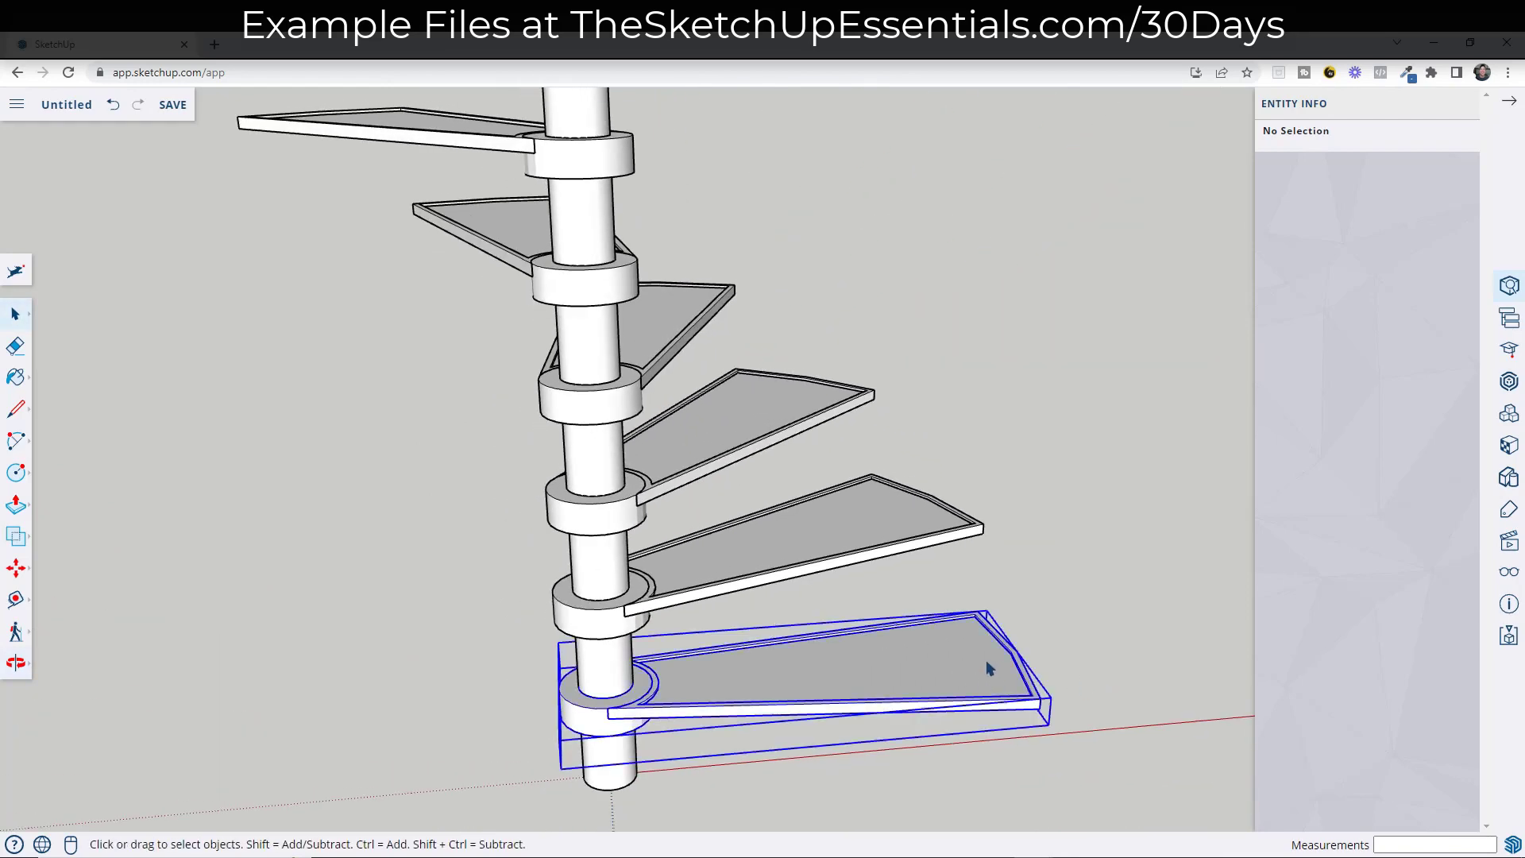
{"action": "scroll", "coordinate": [996, 668], "scroll_direction": "up", "scroll_amount": 10}
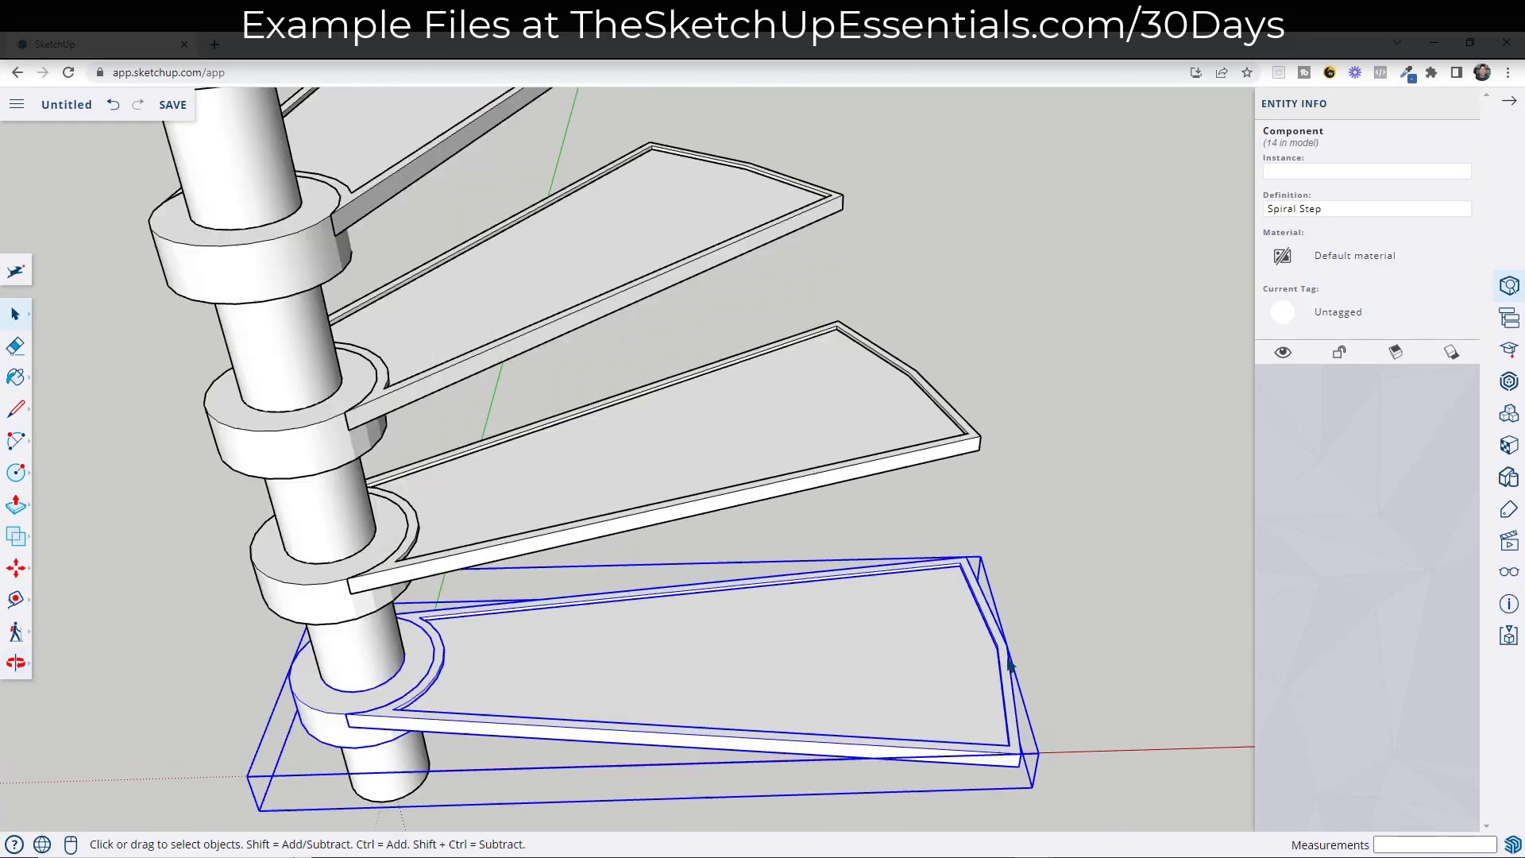
{"action": "key", "text": "l"}
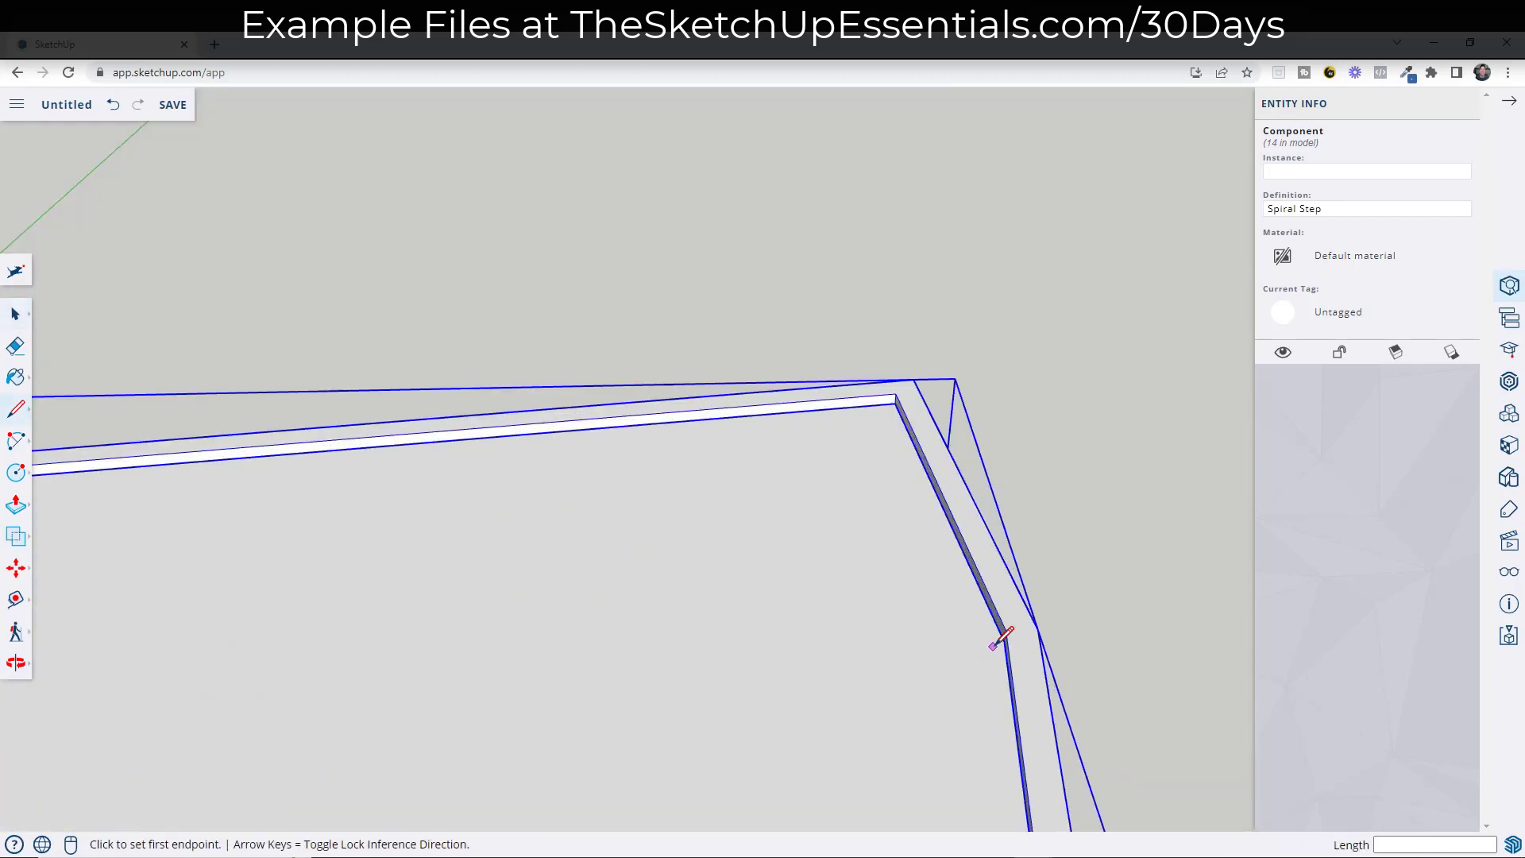
{"action": "left_click", "coordinate": [1005, 640]}
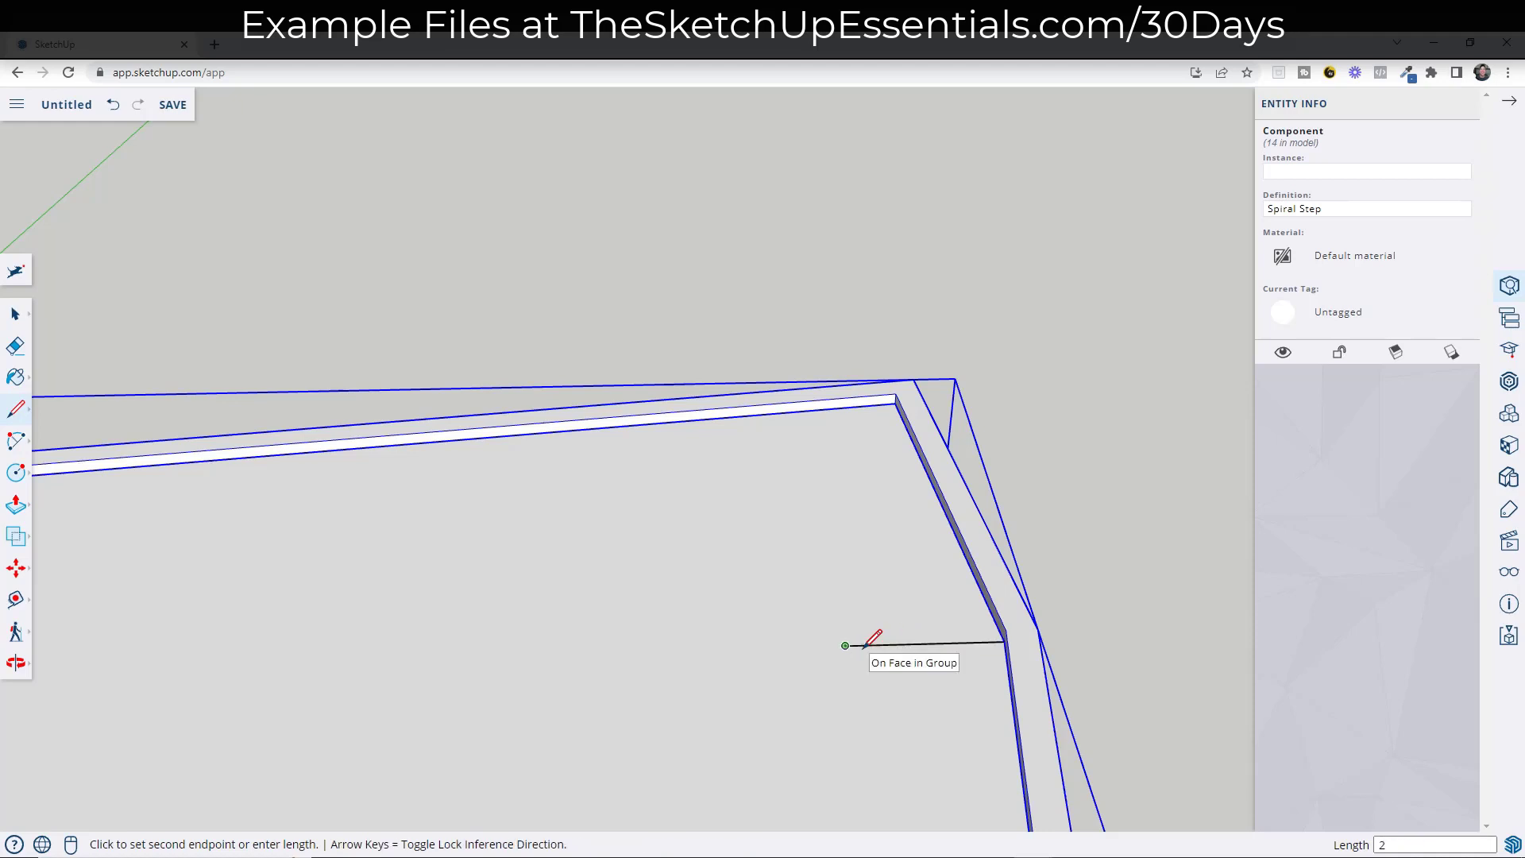
{"action": "key", "text": "Return"}
Draw a circle of 1/2" radius centred on the guide line's inner end and erase the line
{"action": "key", "text": "c"}
{"action": "left_click", "coordinate": [844, 645]}
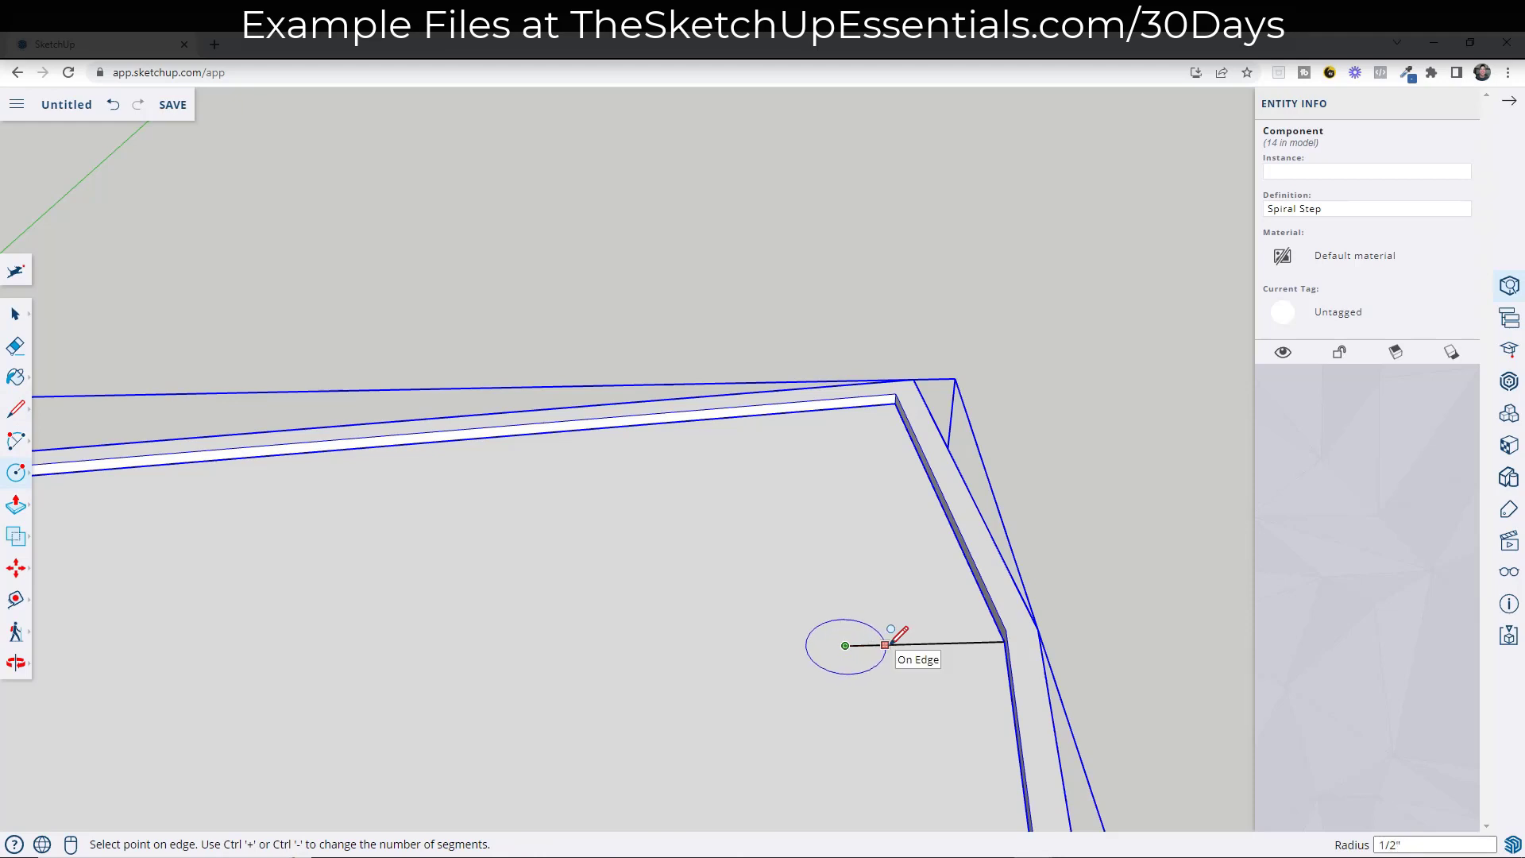
{"action": "left_click", "coordinate": [880, 645]}
{"action": "key", "text": "e"}
{"action": "left_click", "coordinate": [902, 637]}
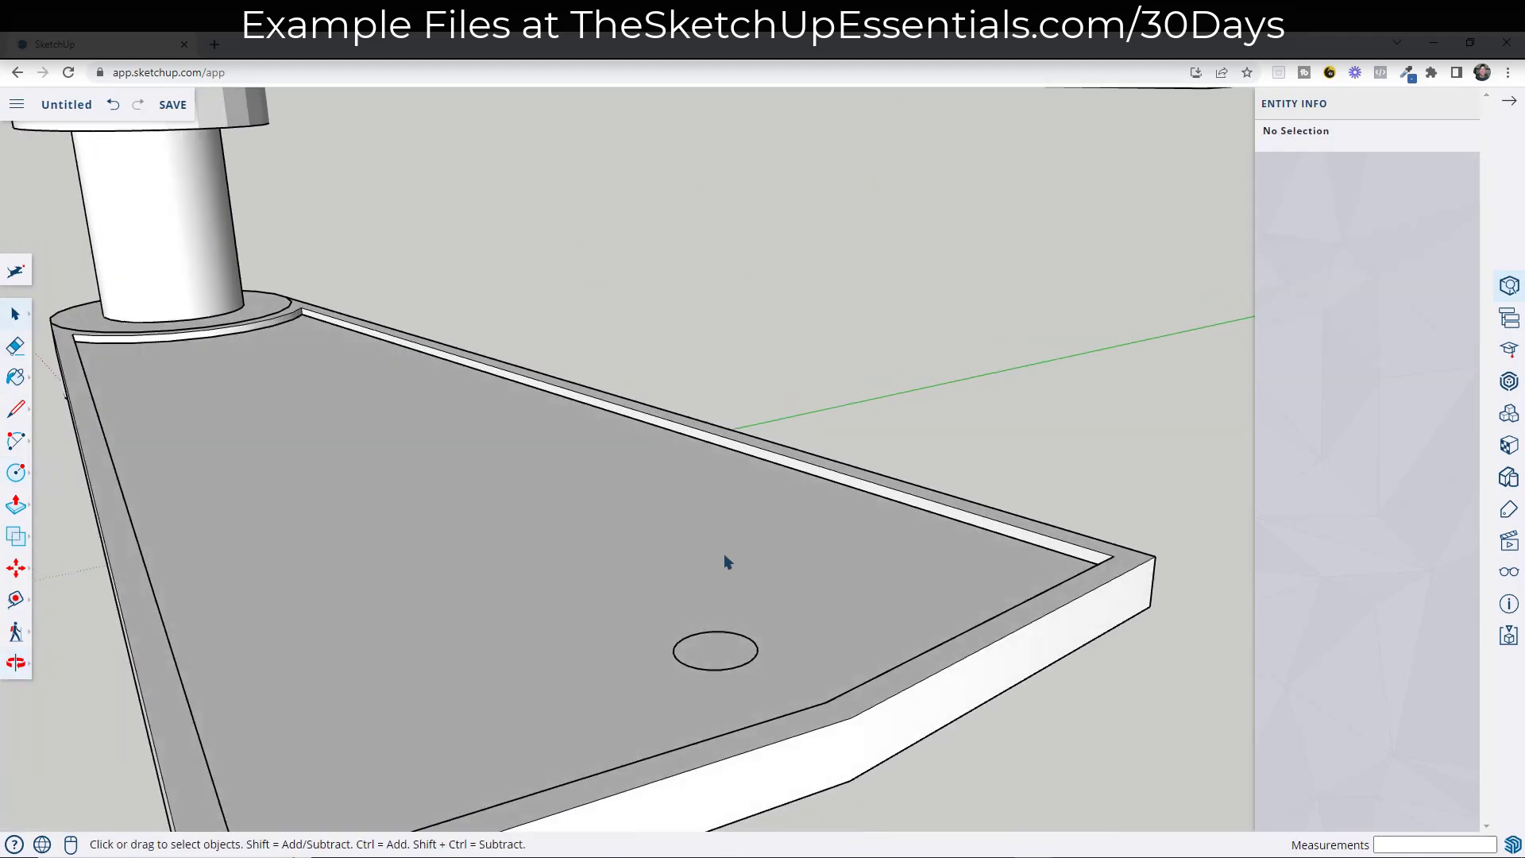
Select the whole circle on the bottom tread and cut it from the model's top level
{"action": "scroll", "coordinate": [726, 560], "scroll_direction": "down", "scroll_amount": 3}
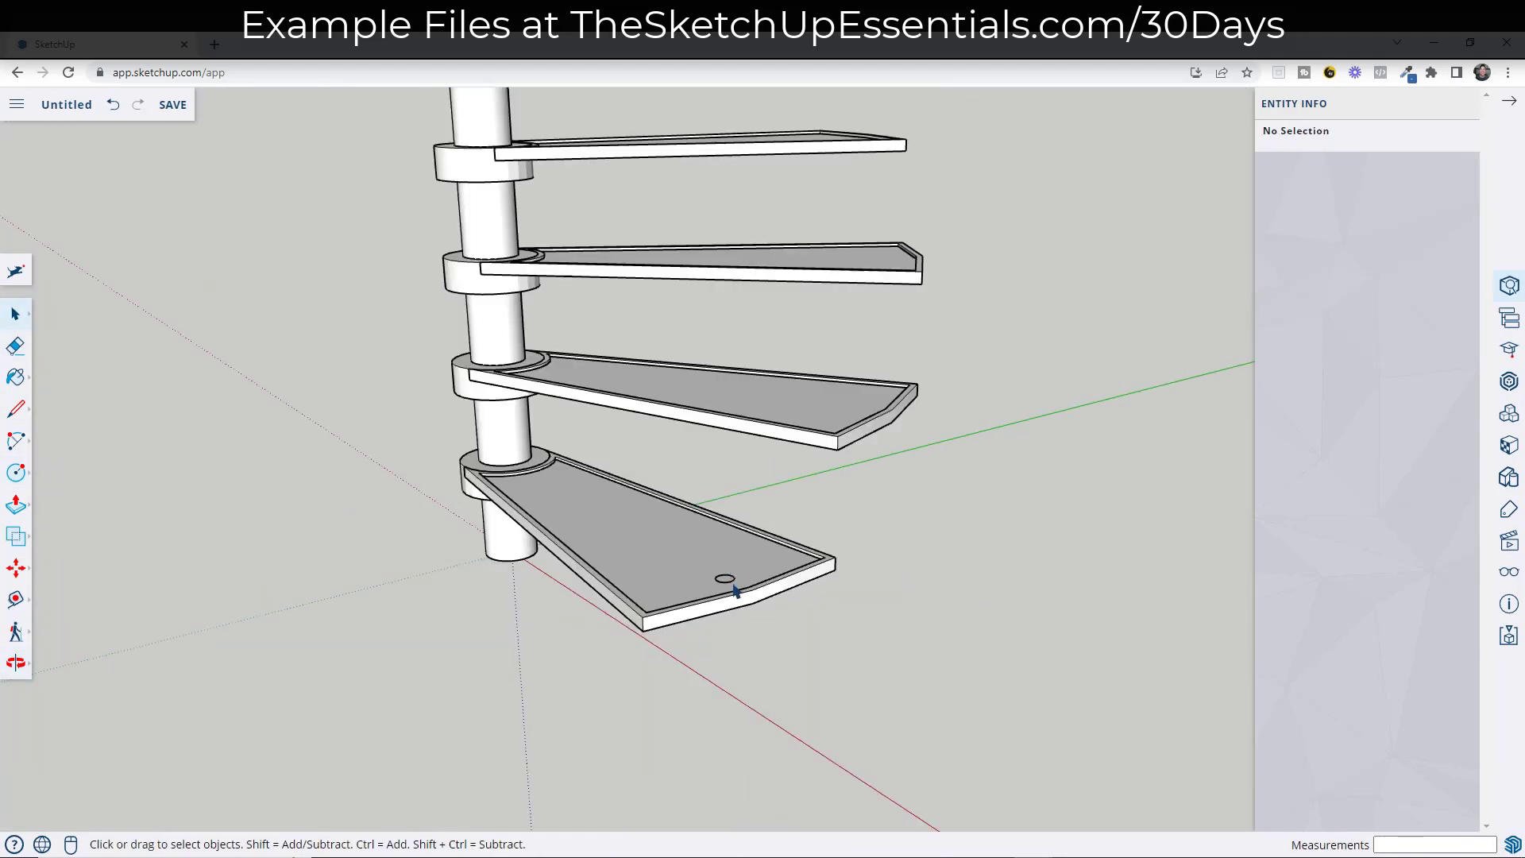
{"action": "scroll", "coordinate": [735, 589], "scroll_direction": "up", "scroll_amount": 1}
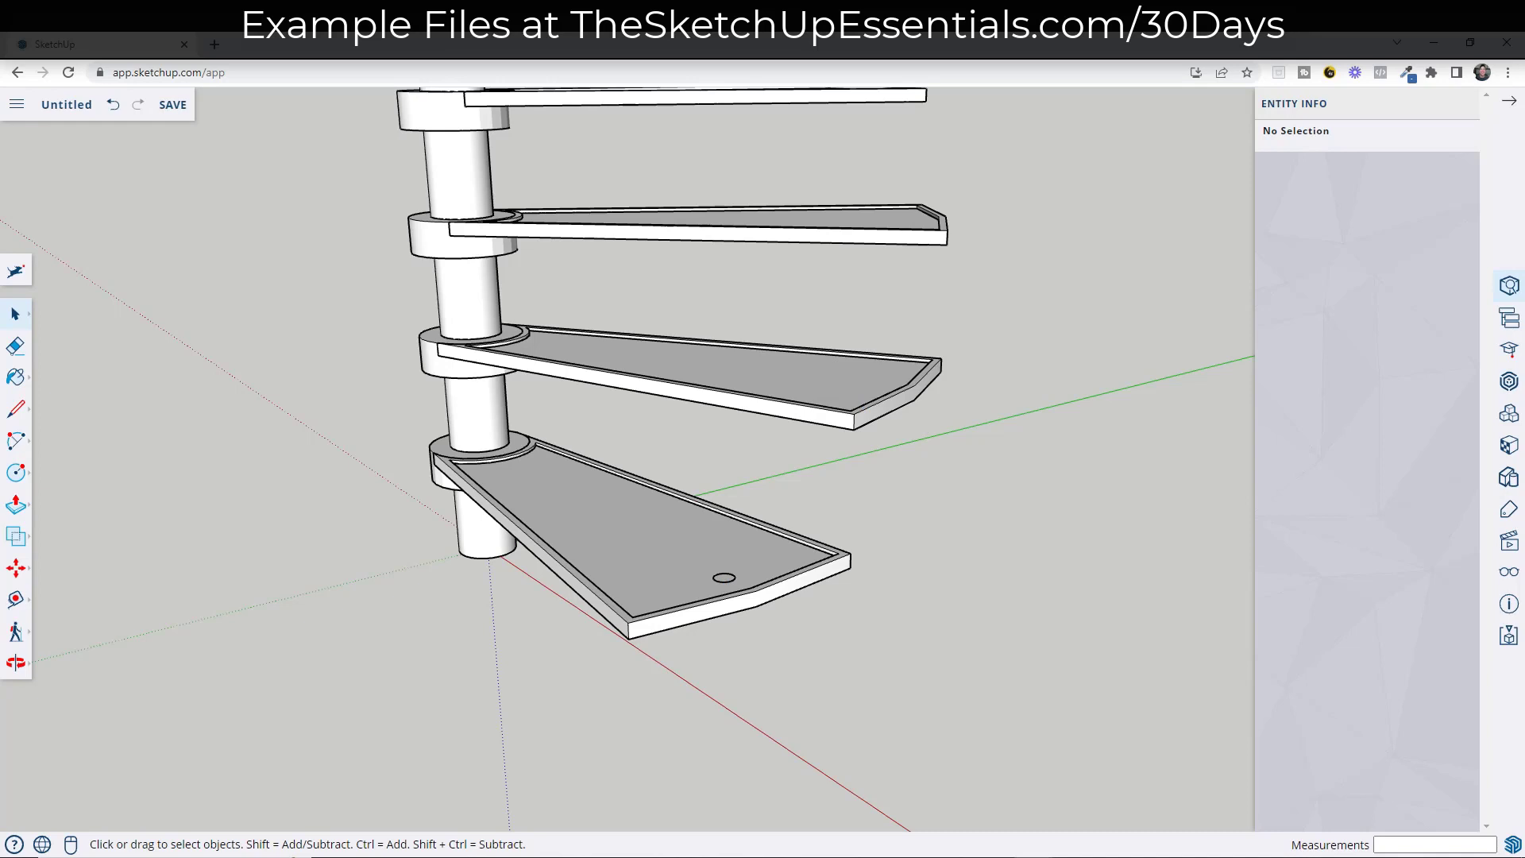
{"action": "middle_click_drag", "start_coordinate": [729, 486], "coordinate": [691, 555]}
{"action": "left_click_drag", "start_coordinate": [683, 543], "coordinate": [795, 623]}
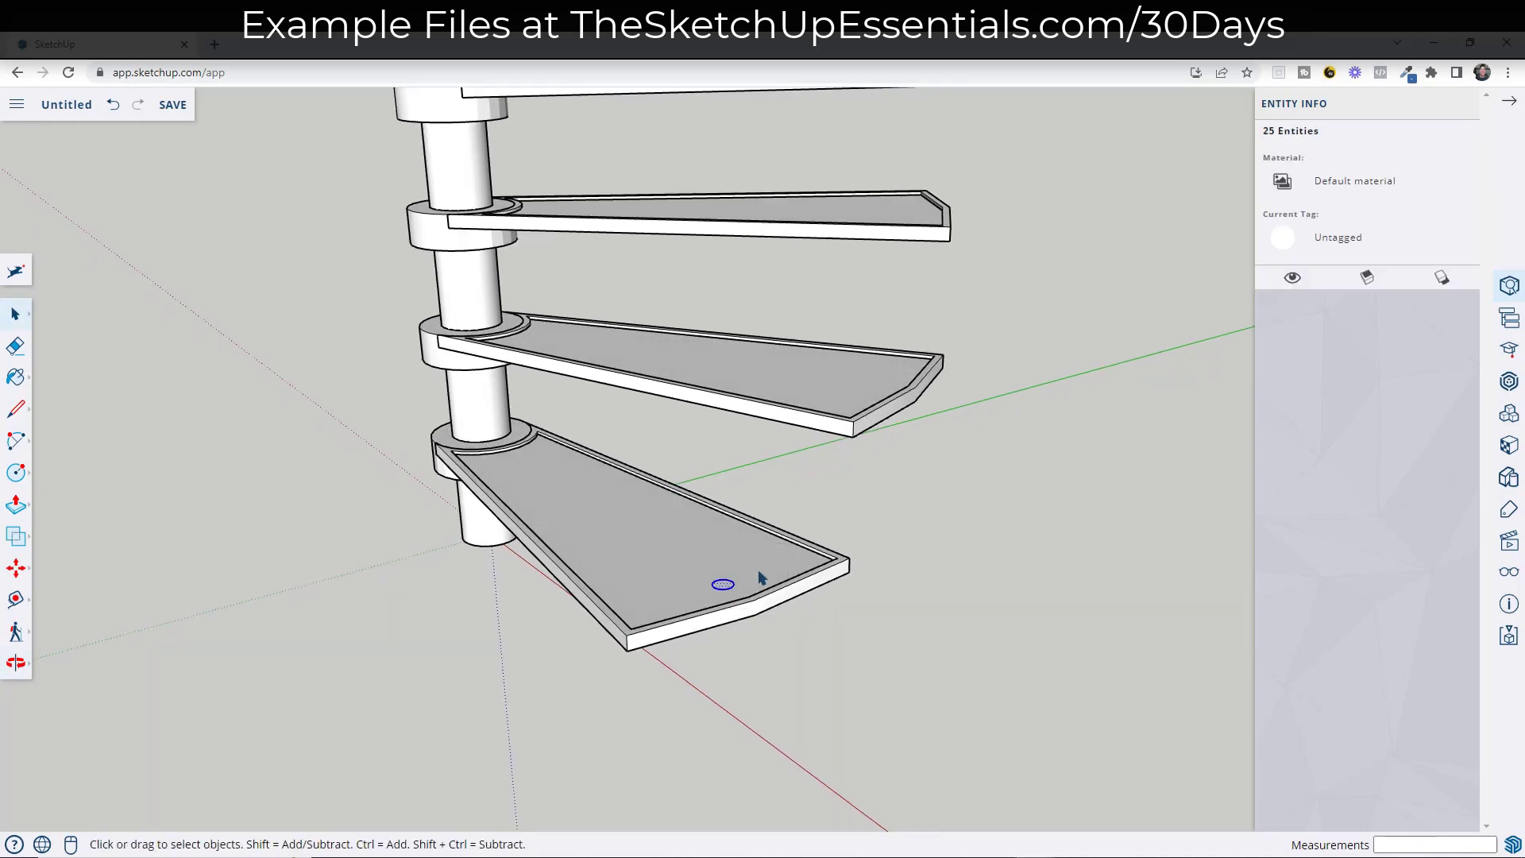
{"action": "key", "text": "ctrl+t"}
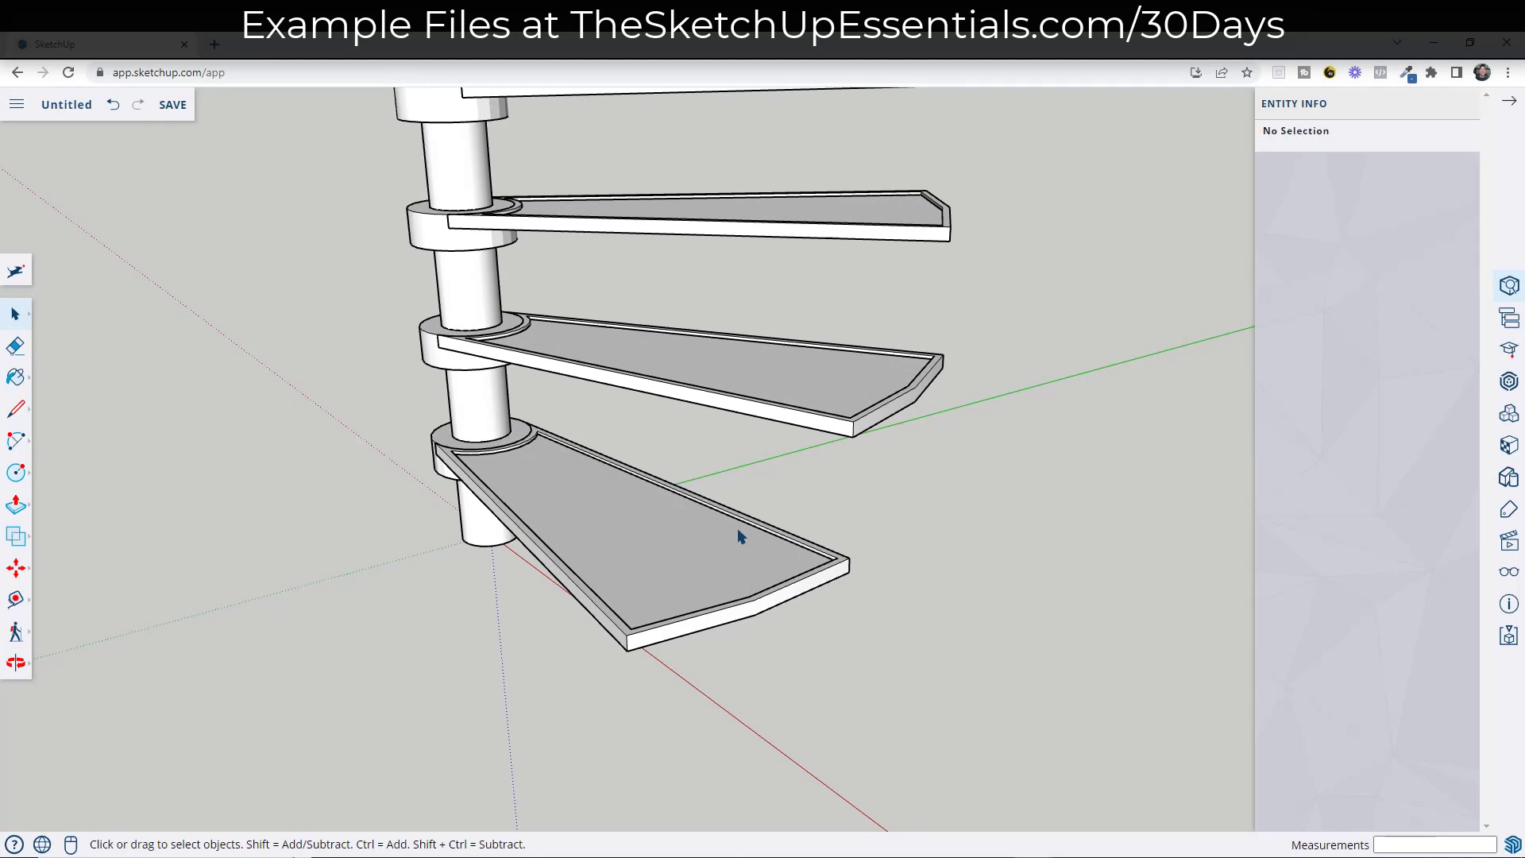
Paste the cut circle in place outside the step component and undo the paste
{"action": "left_click", "coordinate": [15, 274]}
{"action": "type", "text": "paste"}
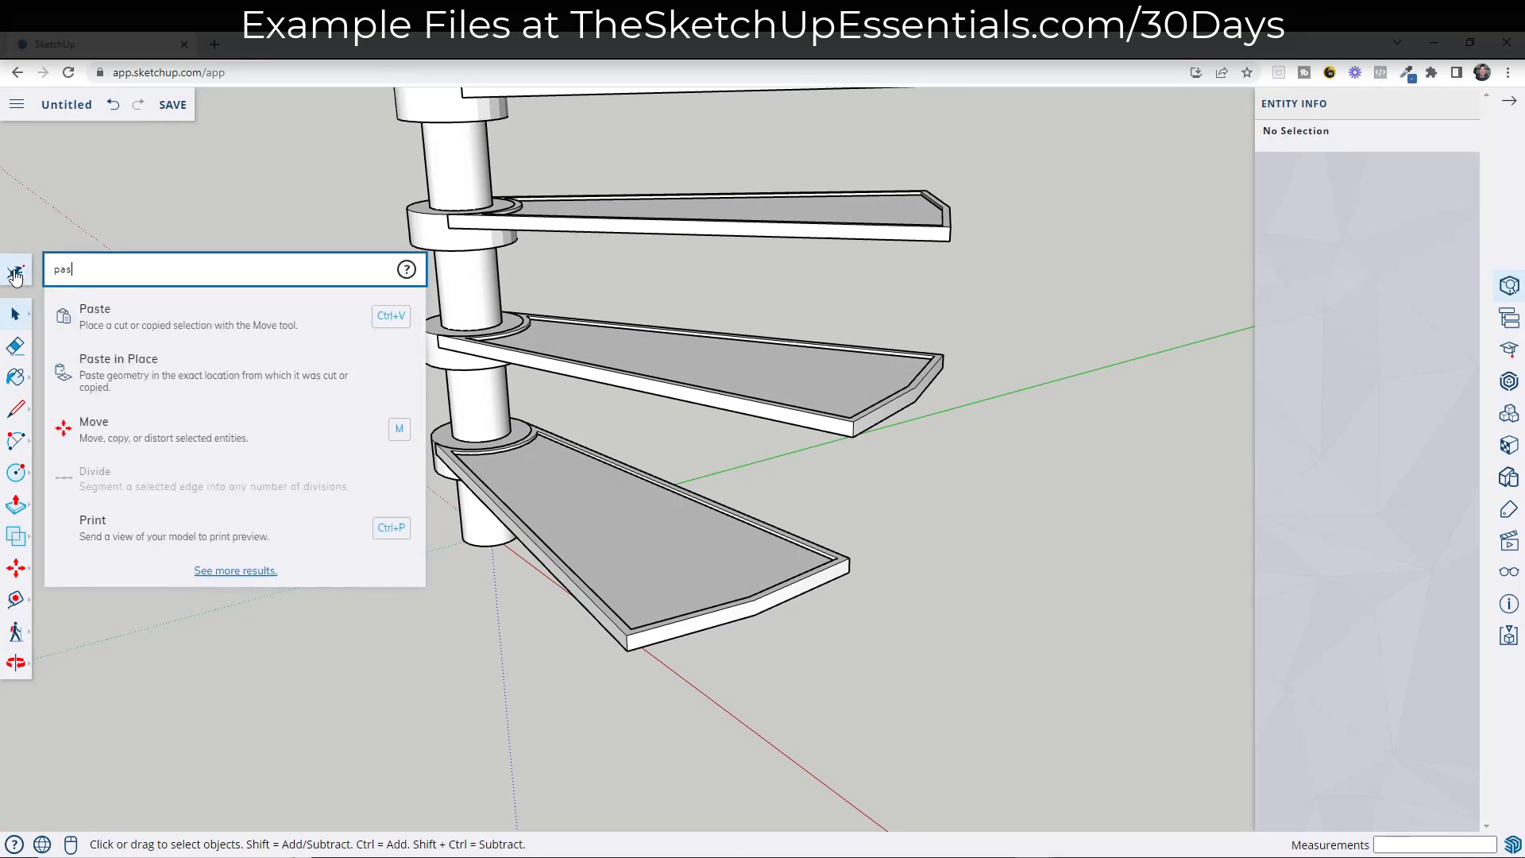
{"action": "left_click", "coordinate": [97, 378]}
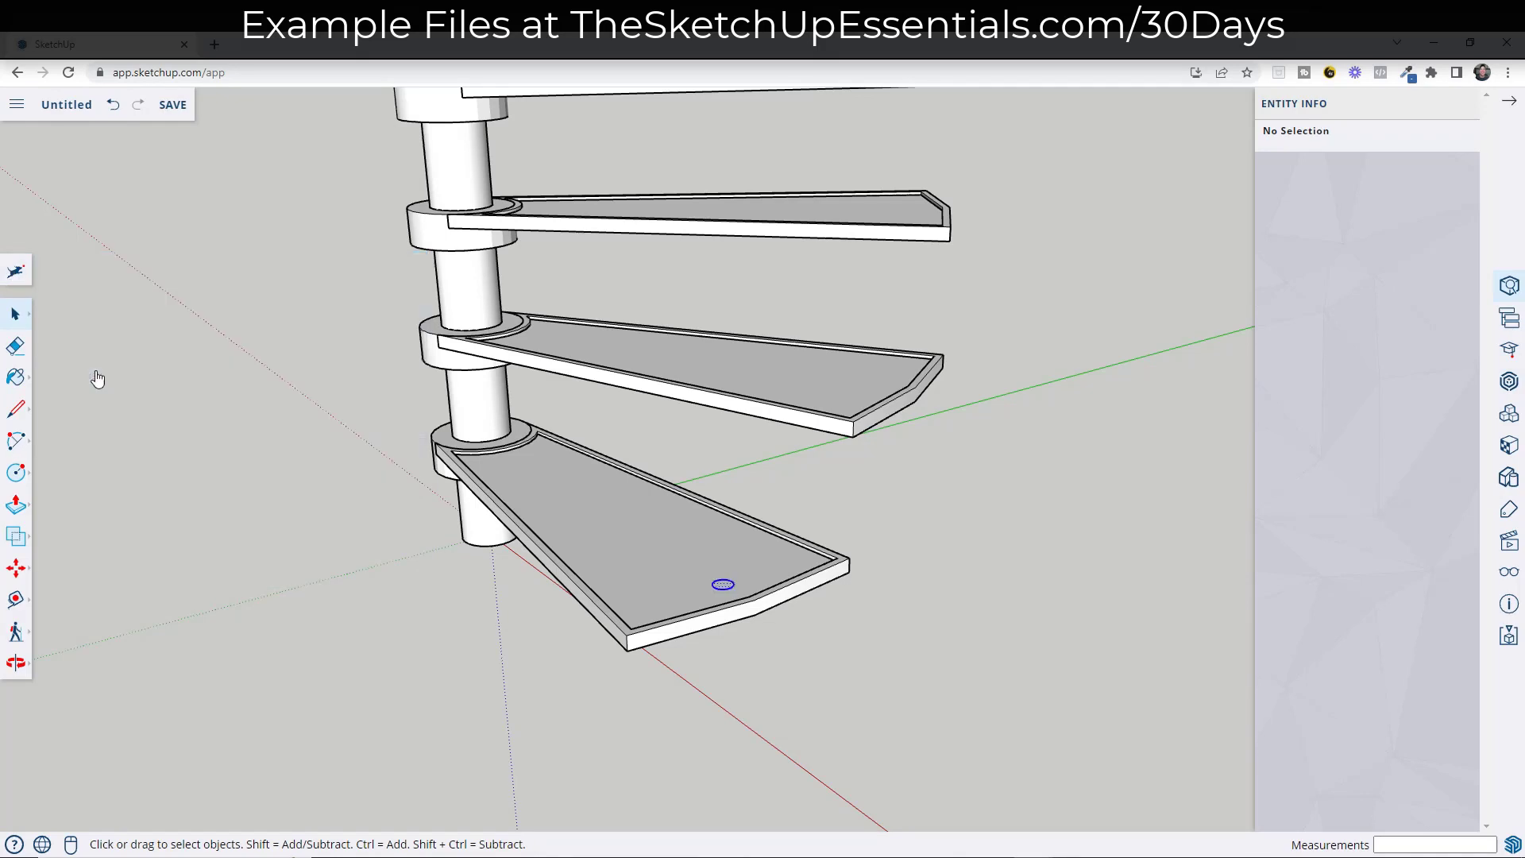
{"action": "key", "text": "ctrl+z"}
Open the bottom step component and paste the cut circle in place inside it using Paste in Place
{"action": "double_click", "coordinate": [690, 560]}
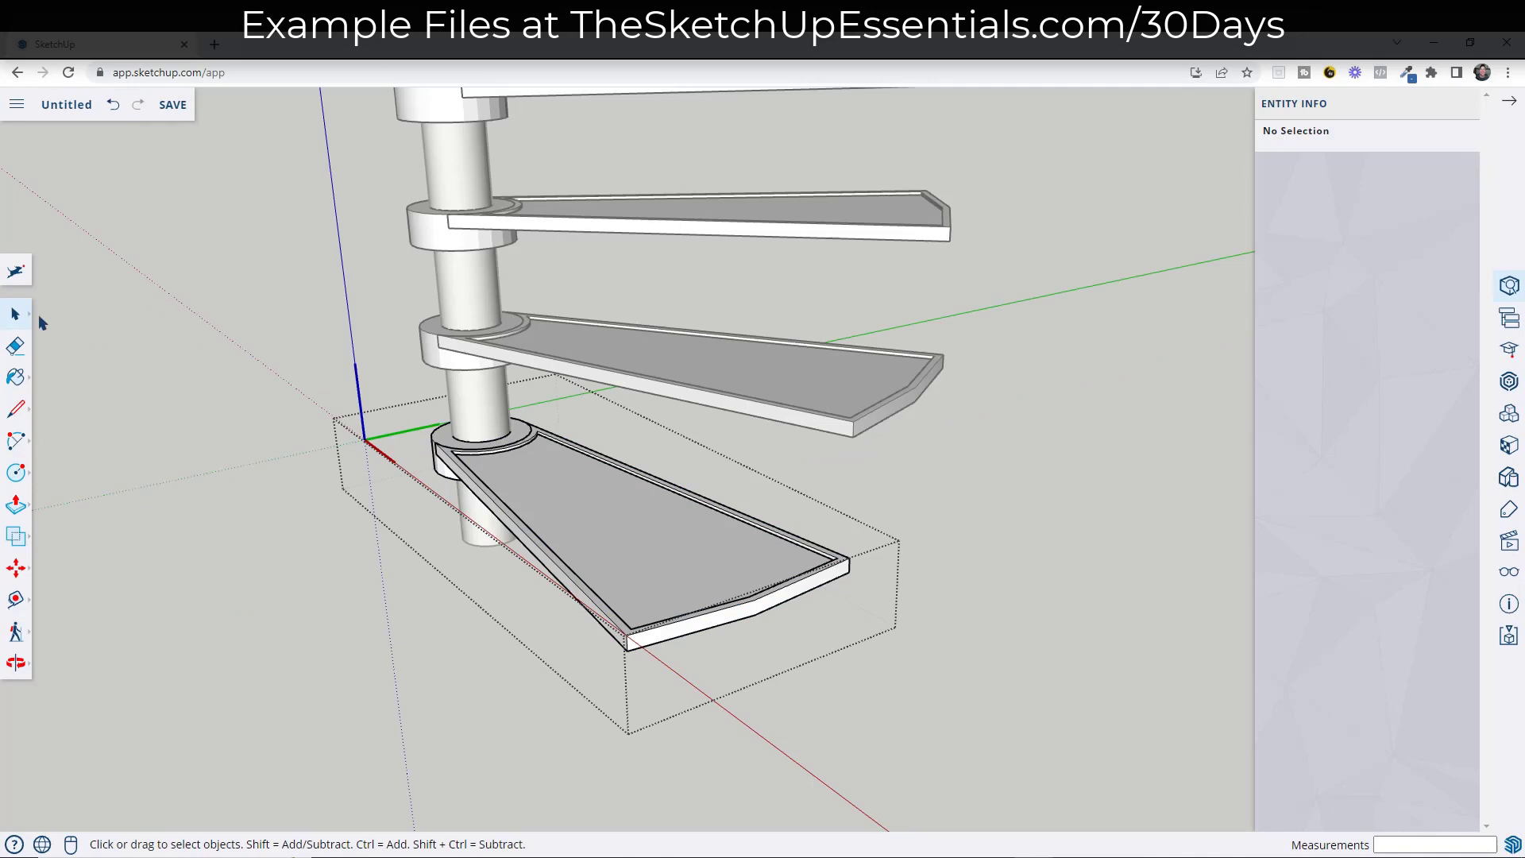
{"action": "left_click", "coordinate": [17, 274]}
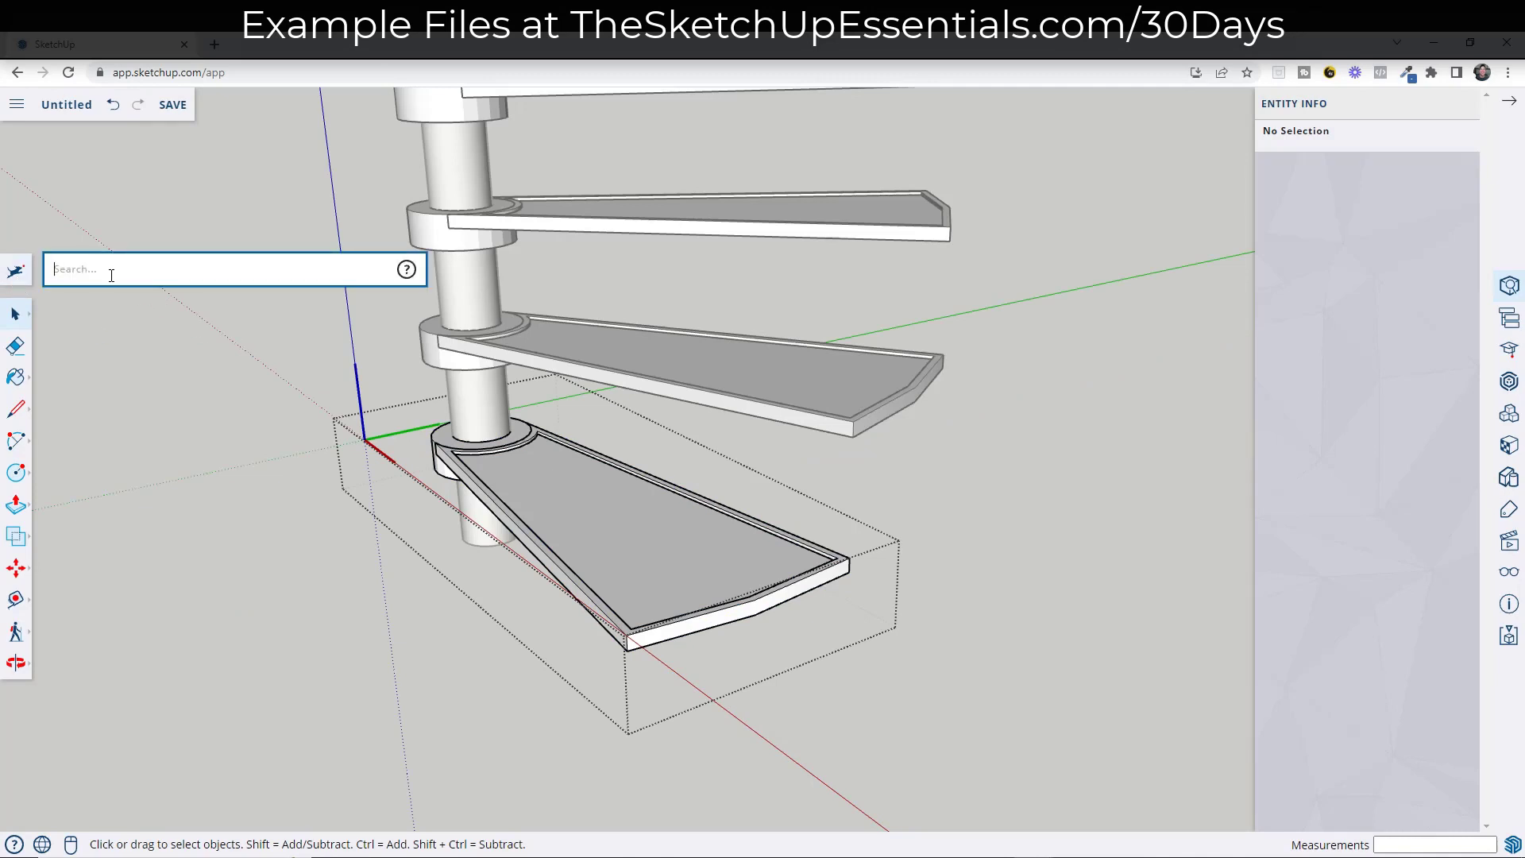
{"action": "type", "text": "pas"}
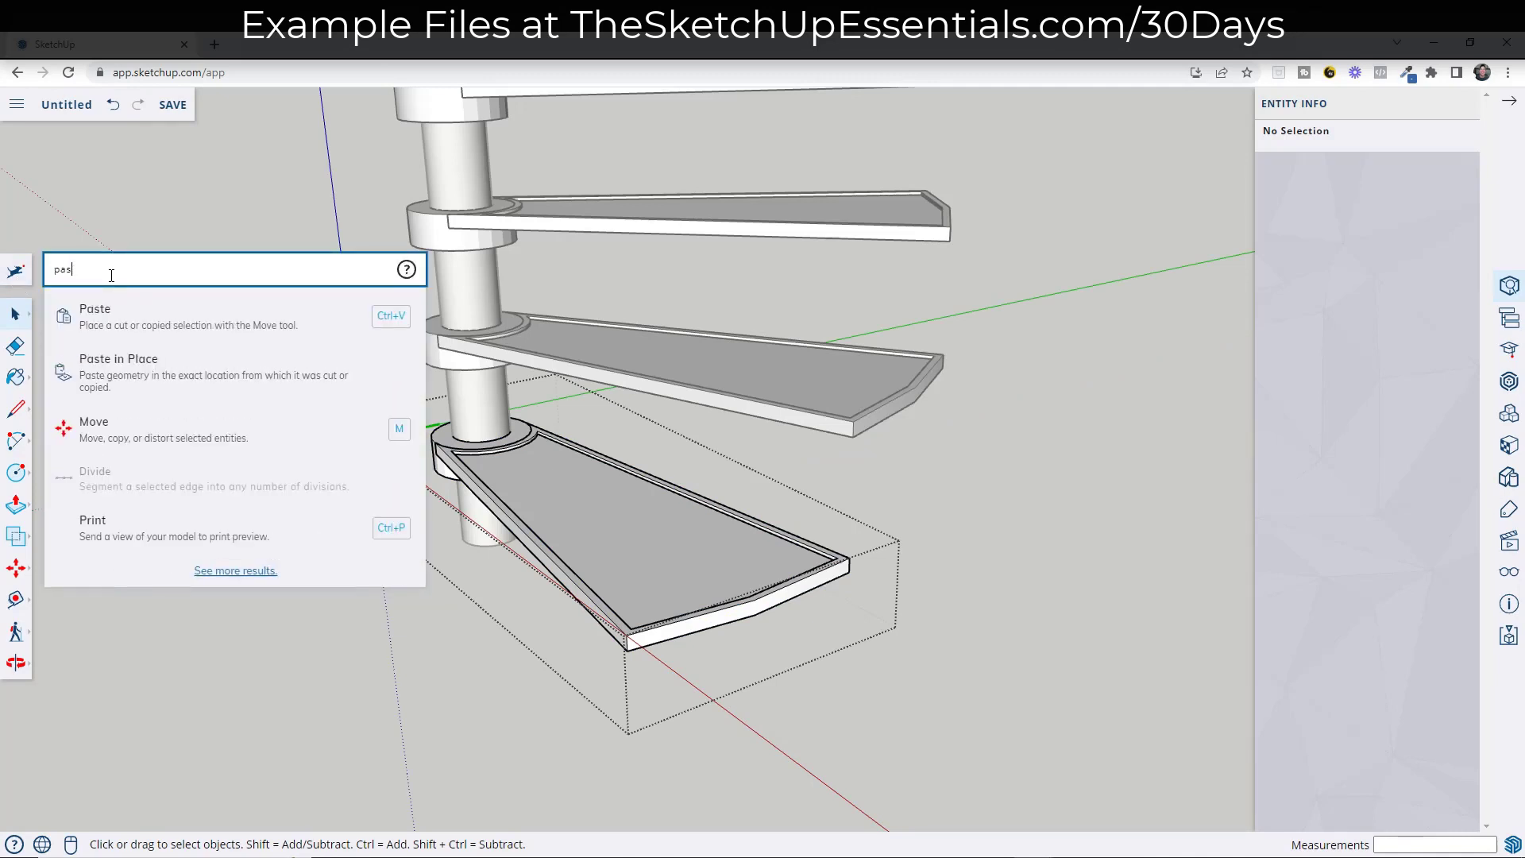
{"action": "left_click", "coordinate": [215, 377]}
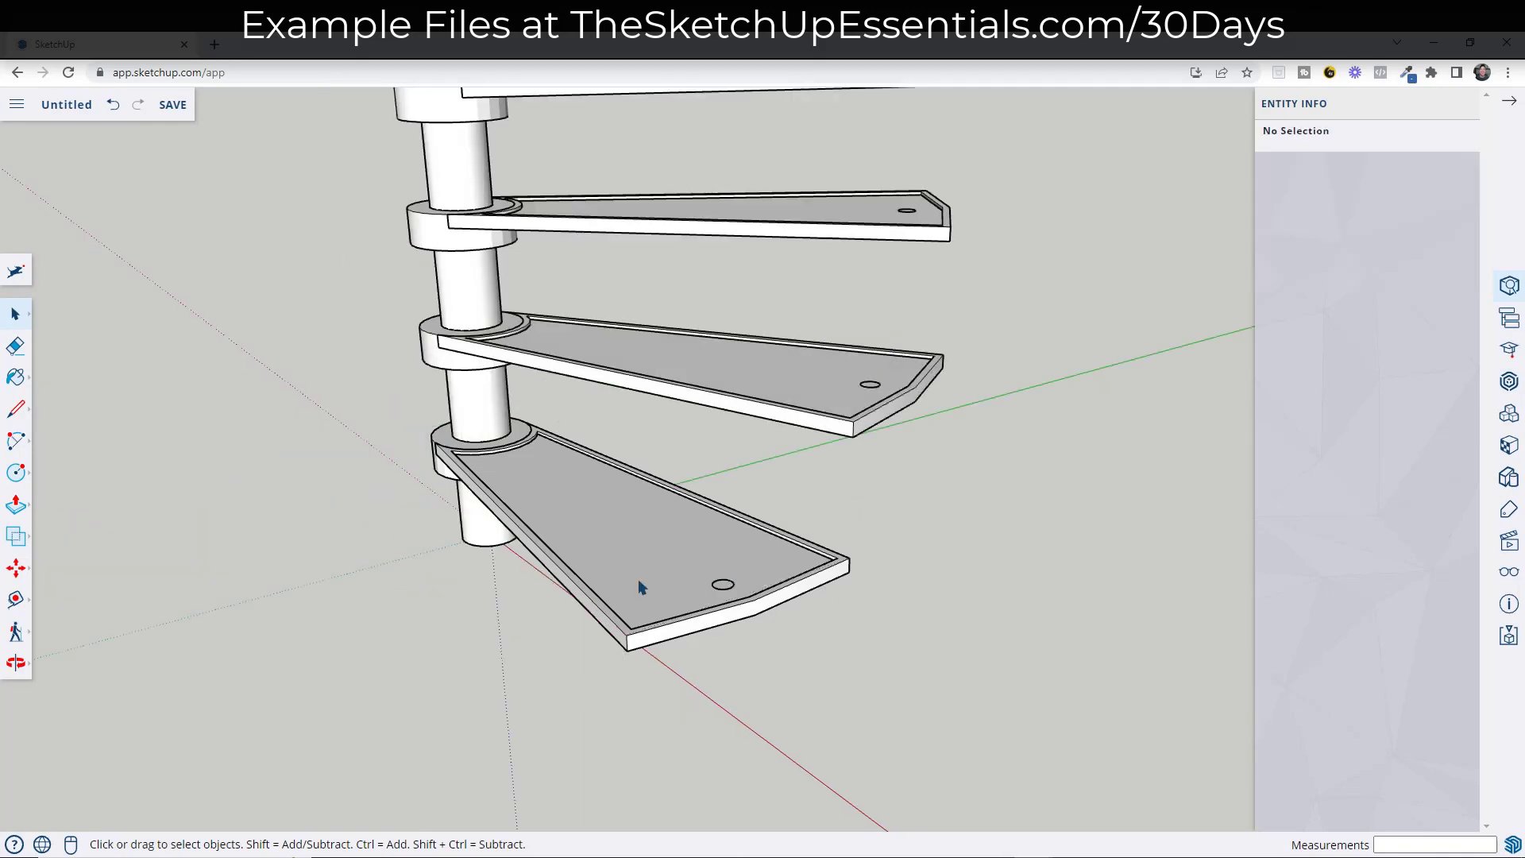
Pull the small circle on the bottom tread up by 3'6 inside the step component to form a post
{"action": "double_click", "coordinate": [722, 586]}
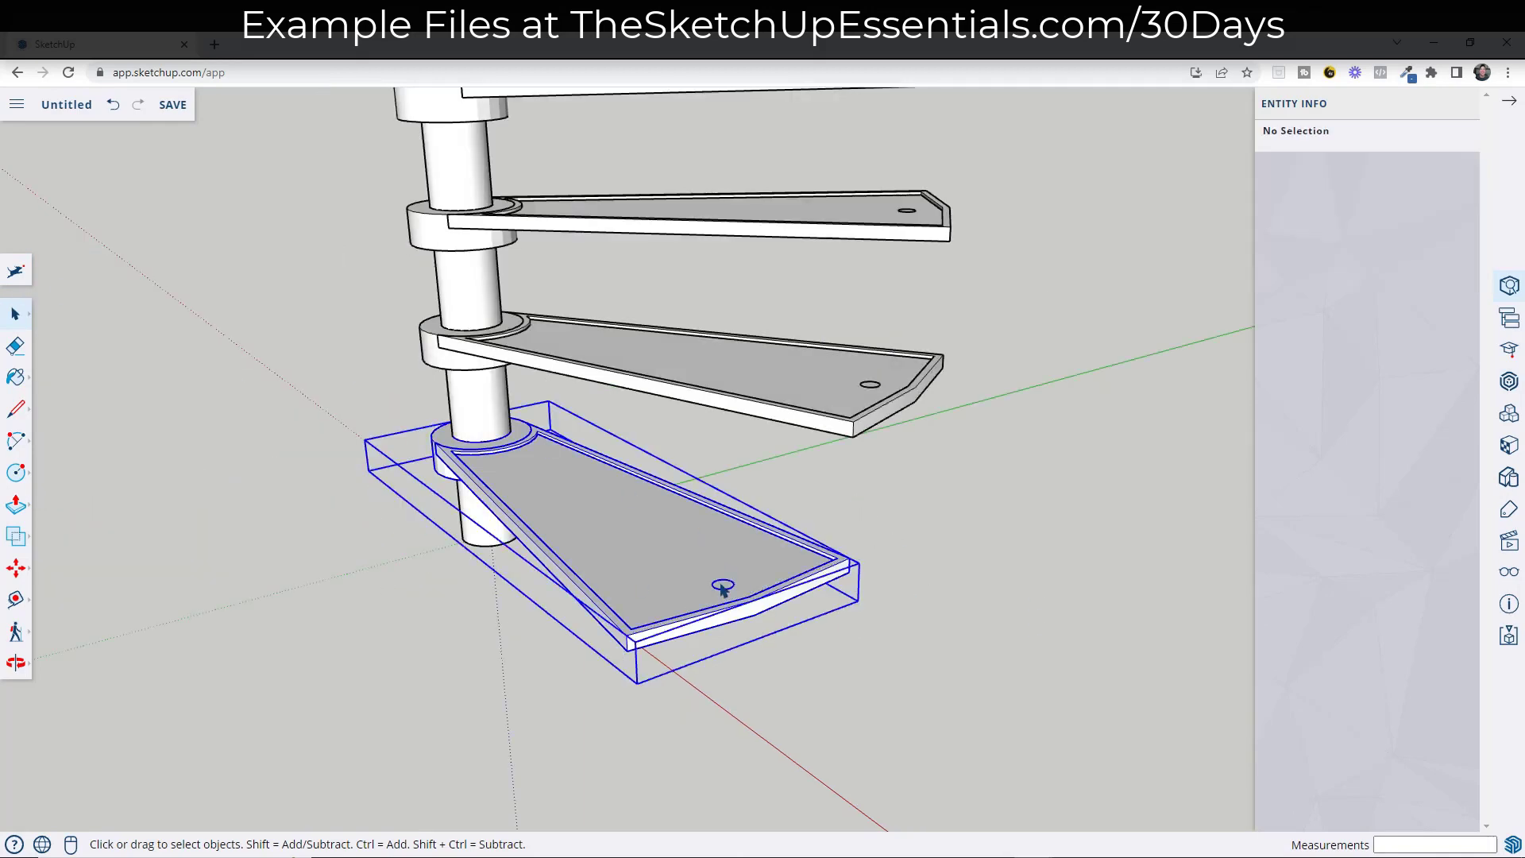
{"action": "key", "text": "ctrl+a"}
{"action": "key", "text": "p"}
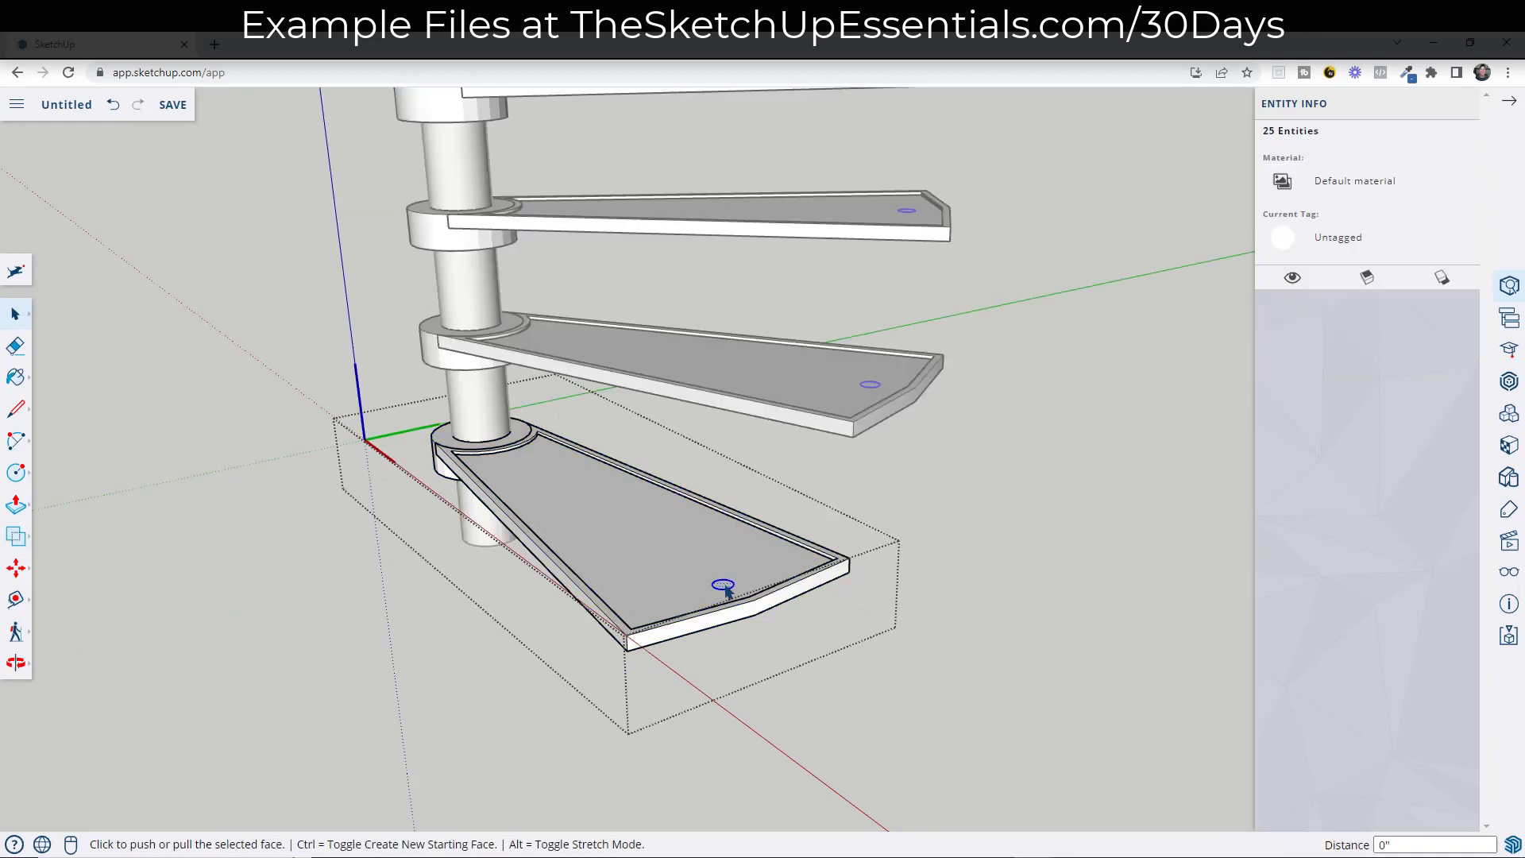
{"action": "left_click", "coordinate": [723, 585]}
{"action": "scroll", "coordinate": [735, 477], "scroll_direction": "down", "scroll_amount": 5}
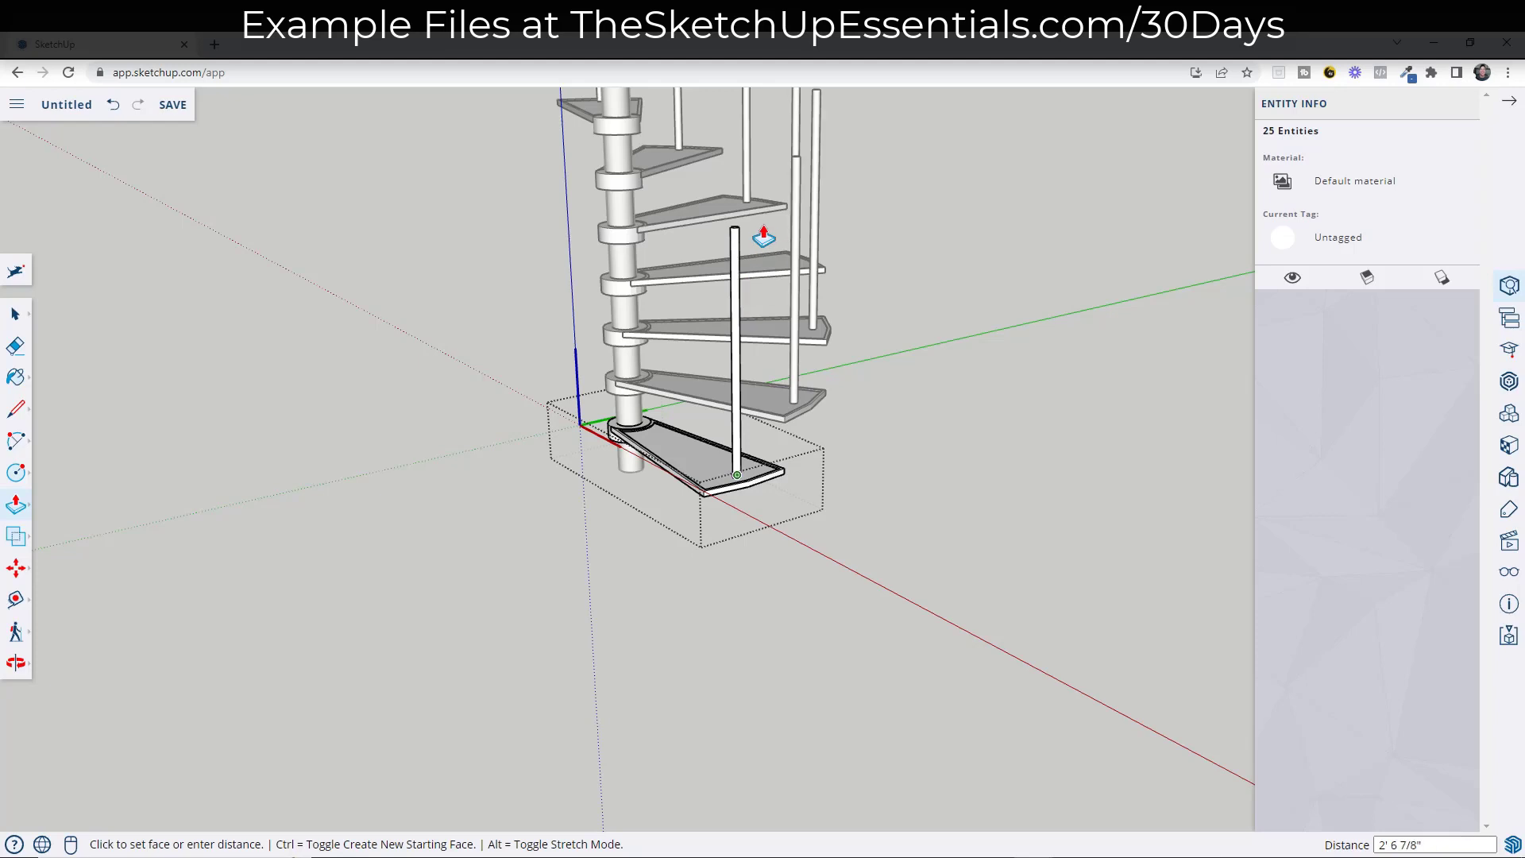
{"action": "middle_click_drag", "start_coordinate": [772, 232], "coordinate": [814, 374], "text": "shift"}
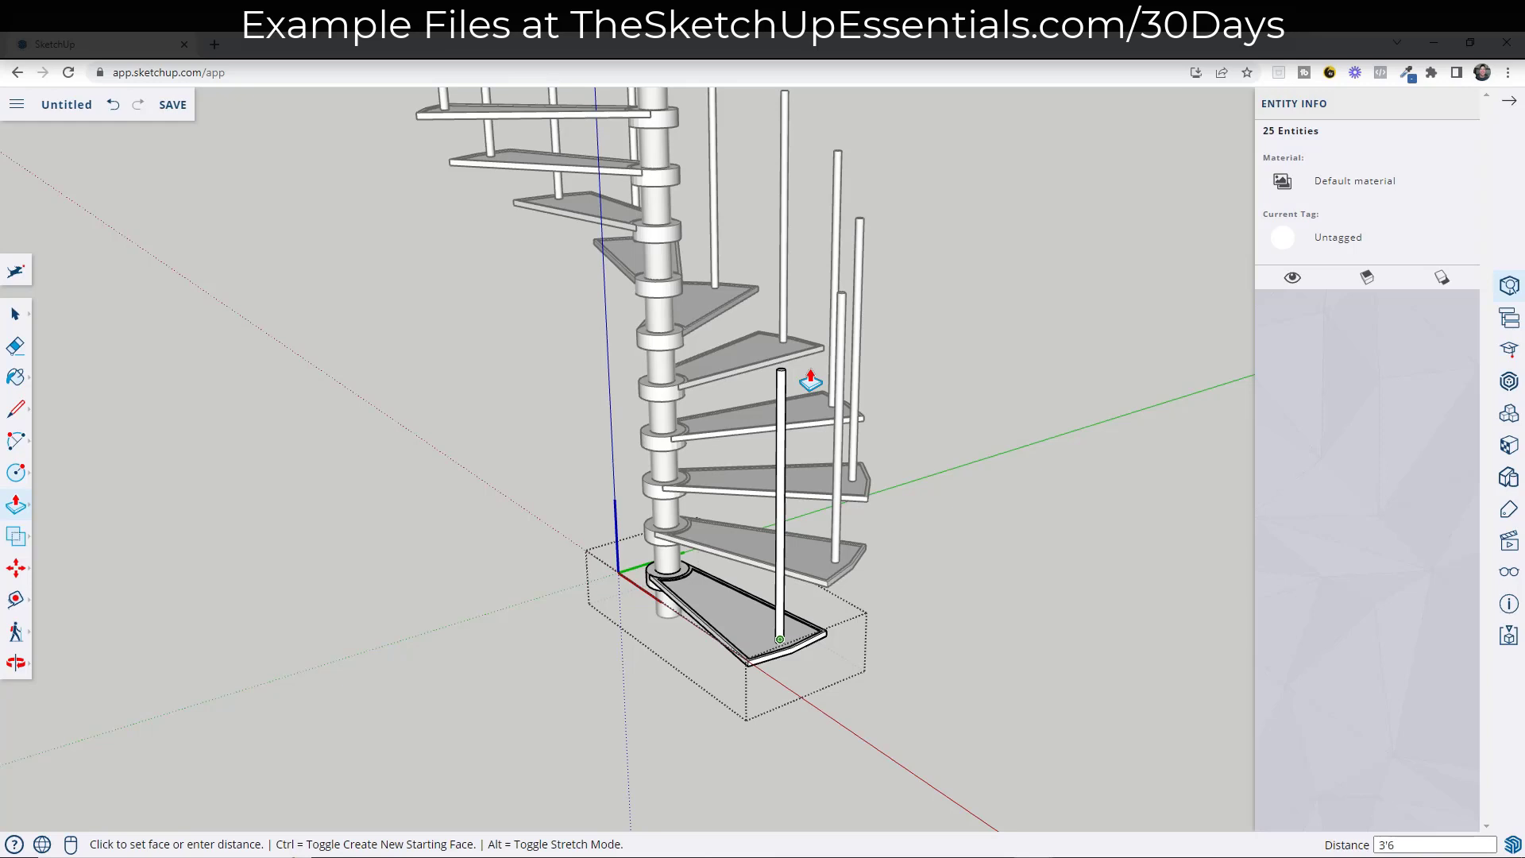
{"action": "key", "text": "Return"}
{"action": "key", "text": "space"}
{"action": "left_click", "coordinate": [1008, 449]}
{"action": "middle_click_drag", "start_coordinate": [1008, 449], "coordinate": [851, 443]}
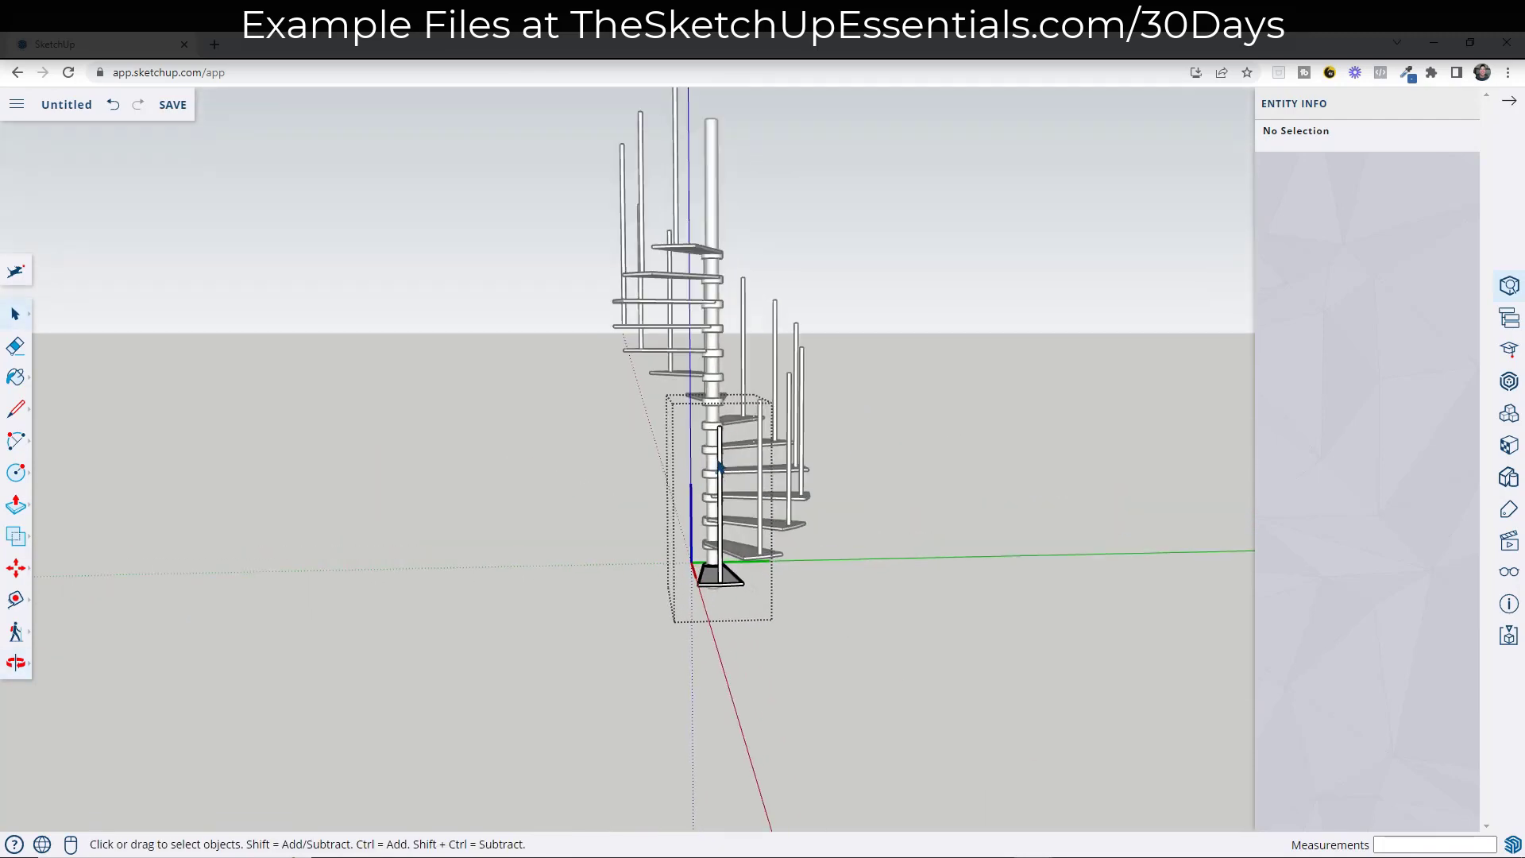
Select all the geometry of the bottom tread's post and make it a component named Vertical Post
{"action": "triple_click", "coordinate": [743, 582]}
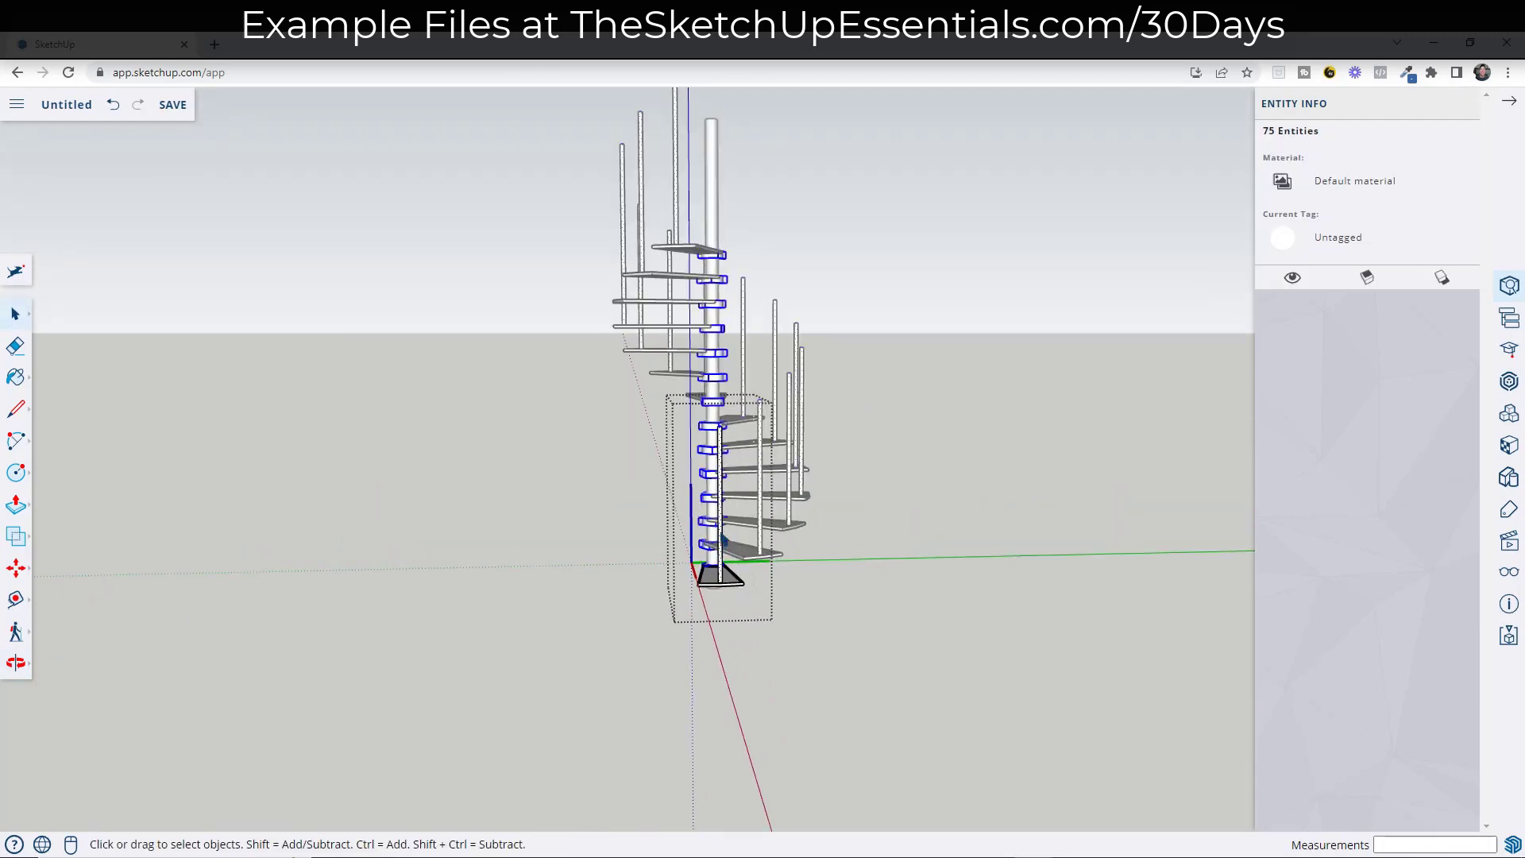
{"action": "scroll", "coordinate": [724, 548], "scroll_direction": "up", "scroll_amount": 5}
{"action": "triple_click", "coordinate": [721, 516]}
{"action": "right_click", "coordinate": [719, 343]}
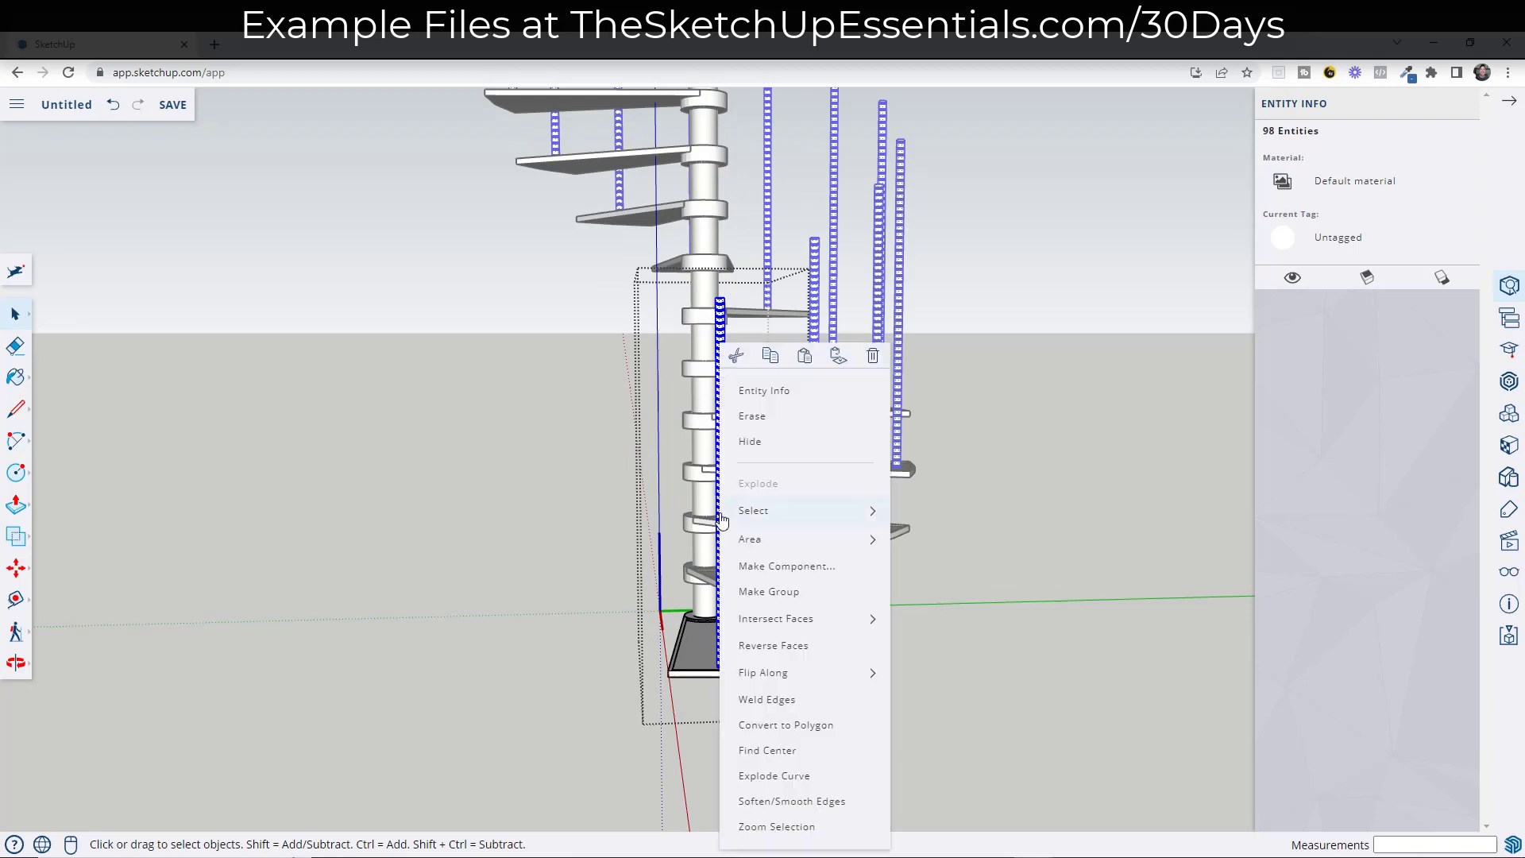
{"action": "left_click", "coordinate": [787, 567]}
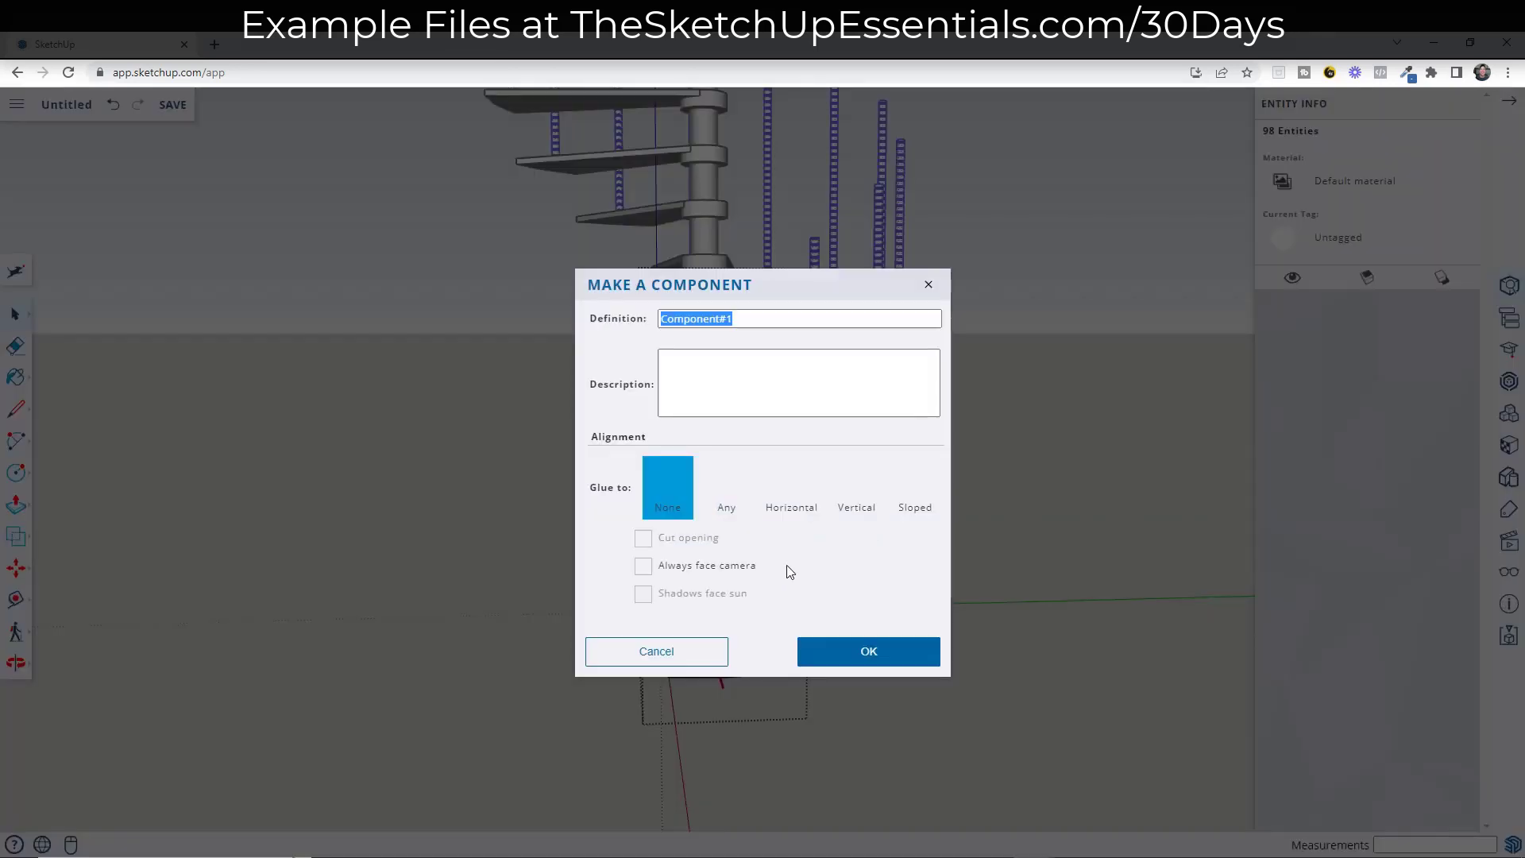
{"action": "type", "text": "Vertical "}
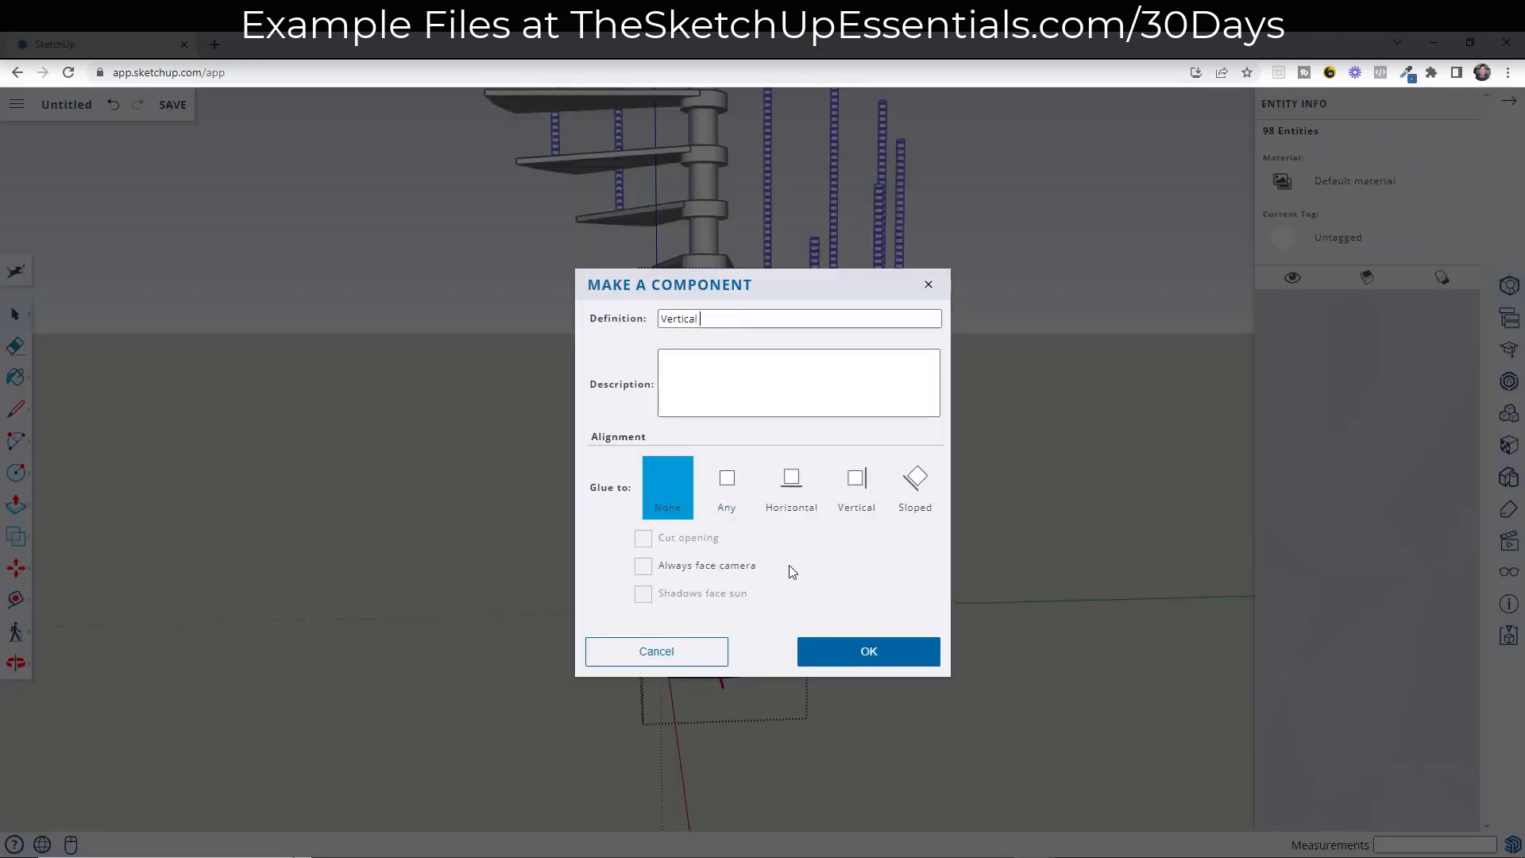
{"action": "type", "text": "Post"}
{"action": "key", "text": "Return"}
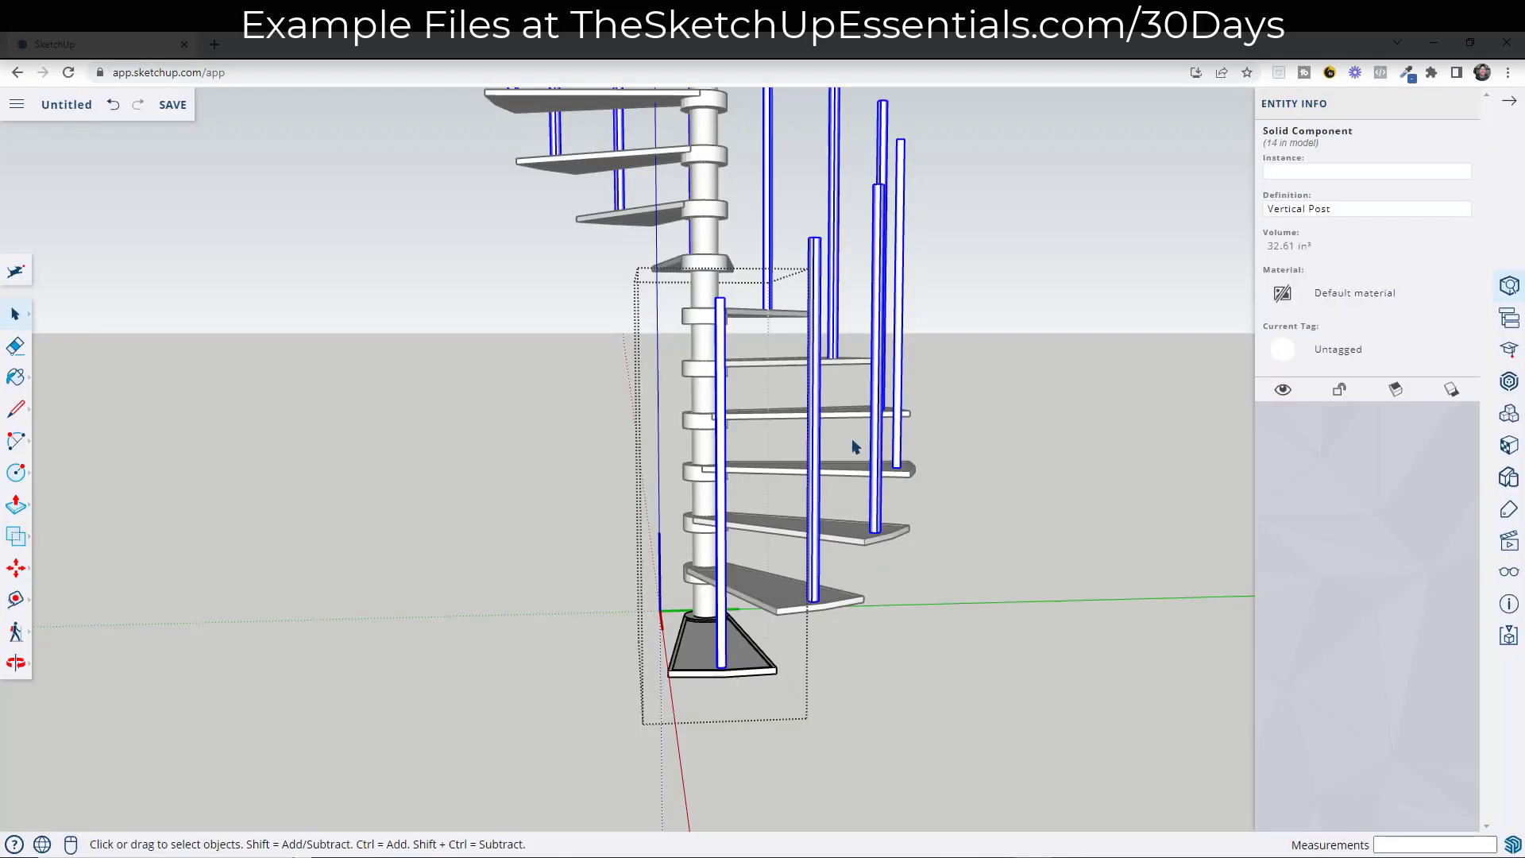
Draw a line from the centre of the bottom post's top to the centre of the next post's top
{"action": "middle_click_drag", "start_coordinate": [854, 445], "coordinate": [796, 564]}
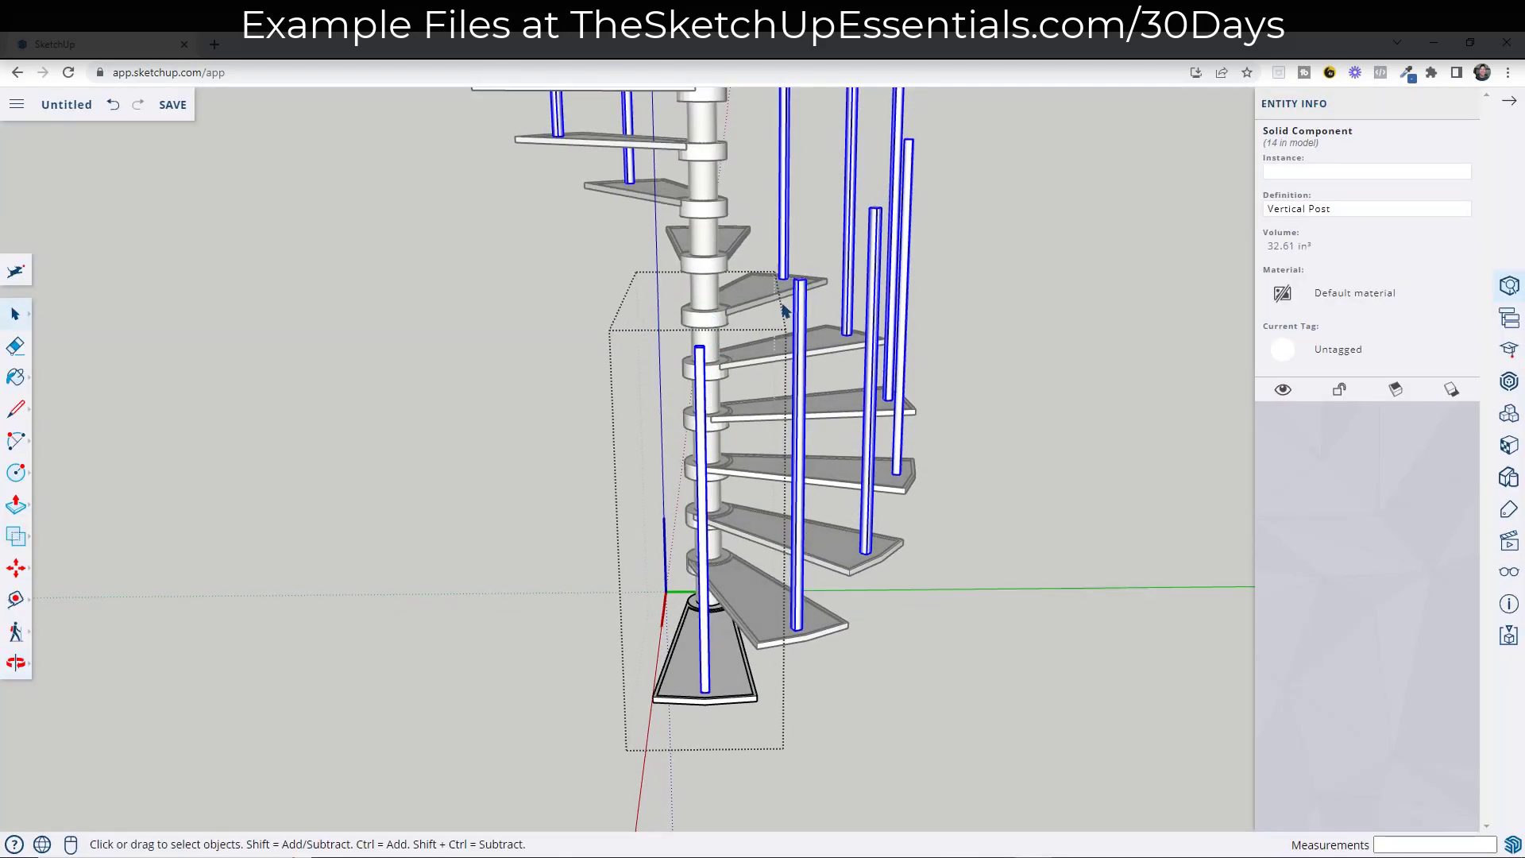
{"action": "scroll", "coordinate": [705, 350], "scroll_direction": "up", "scroll_amount": 2}
{"action": "key", "text": "l"}
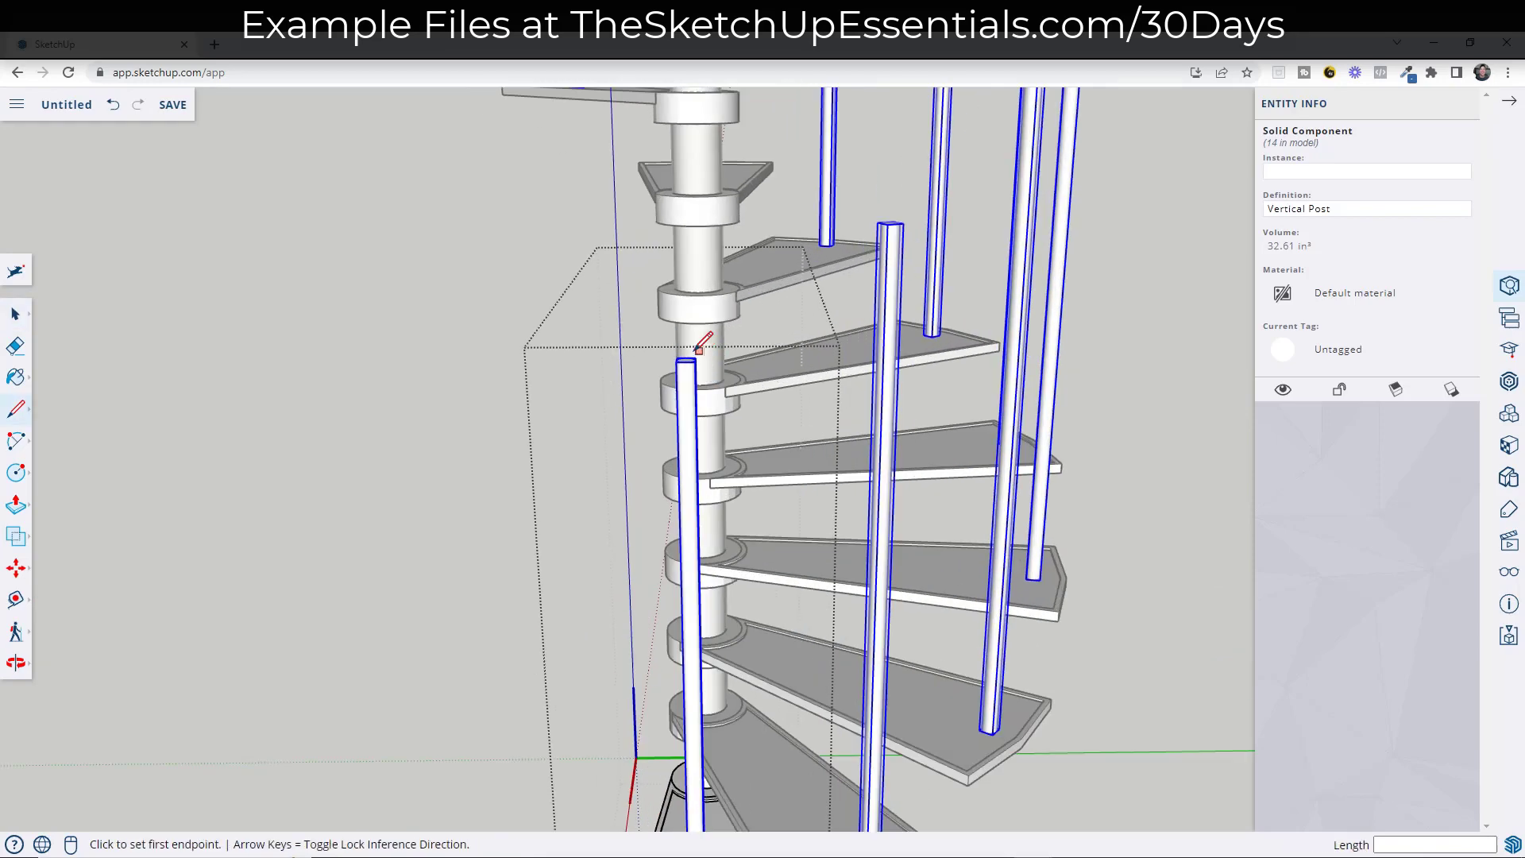
{"action": "scroll", "coordinate": [715, 381], "scroll_direction": "up", "scroll_amount": 4}
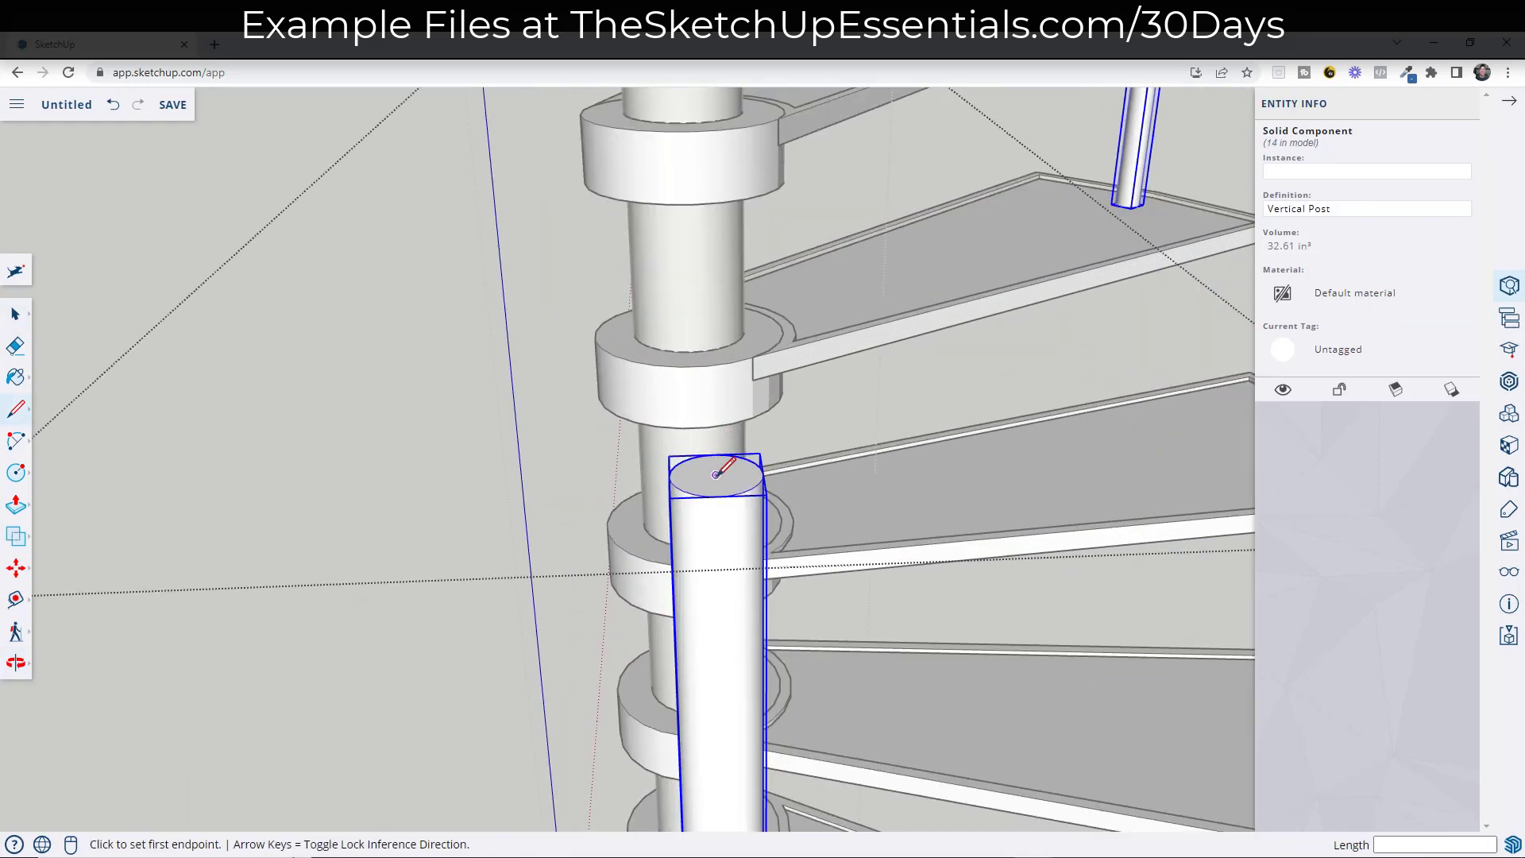
{"action": "left_click", "coordinate": [716, 474]}
{"action": "scroll", "coordinate": [716, 474], "scroll_direction": "down", "scroll_amount": 4}
{"action": "scroll", "coordinate": [953, 305], "scroll_direction": "up", "scroll_amount": 4}
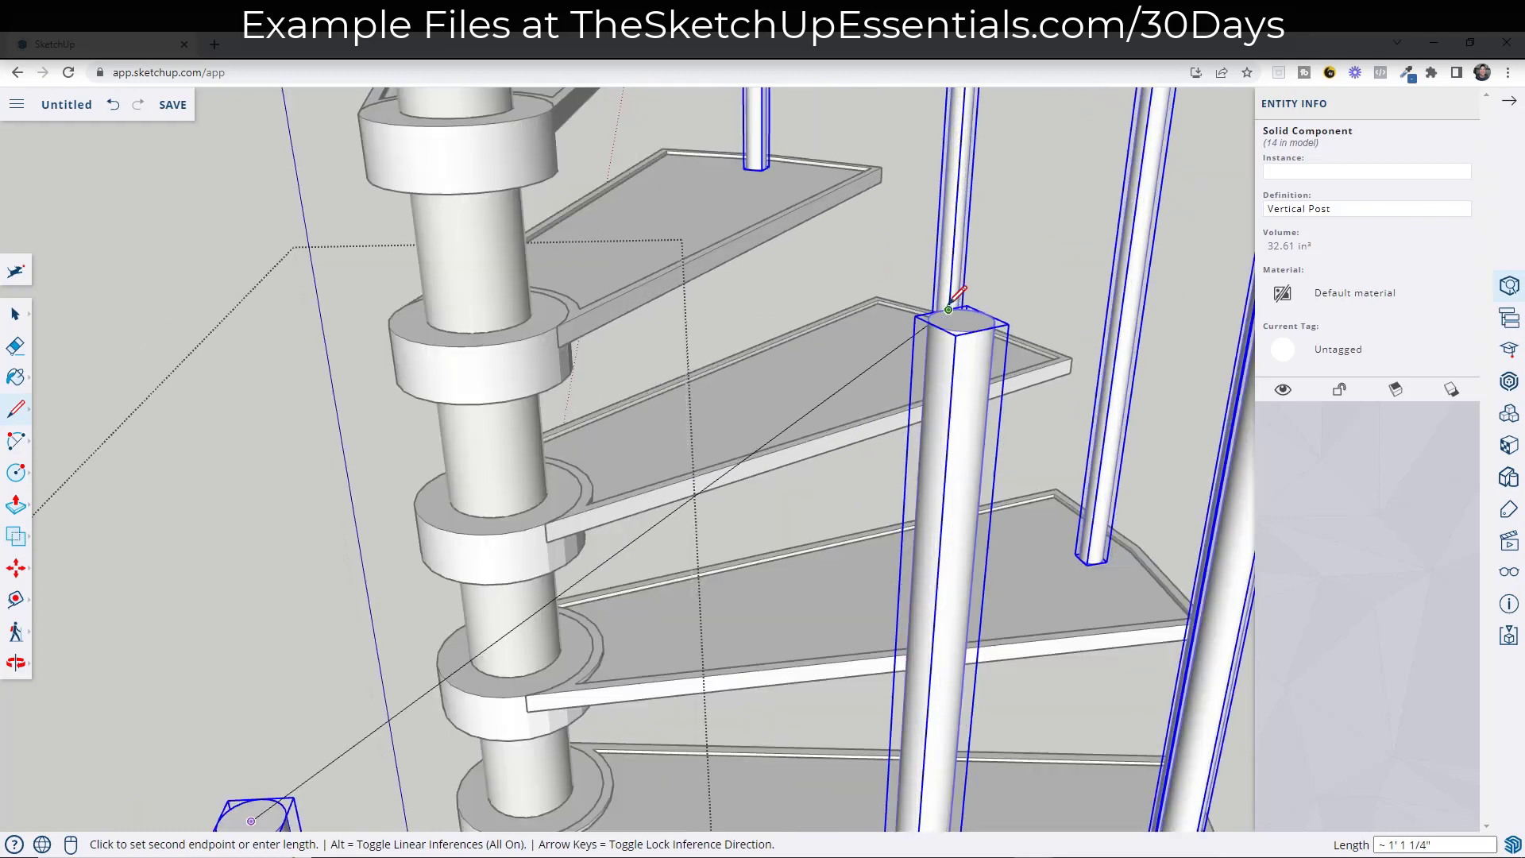
{"action": "scroll", "coordinate": [949, 307], "scroll_direction": "up", "scroll_amount": 2}
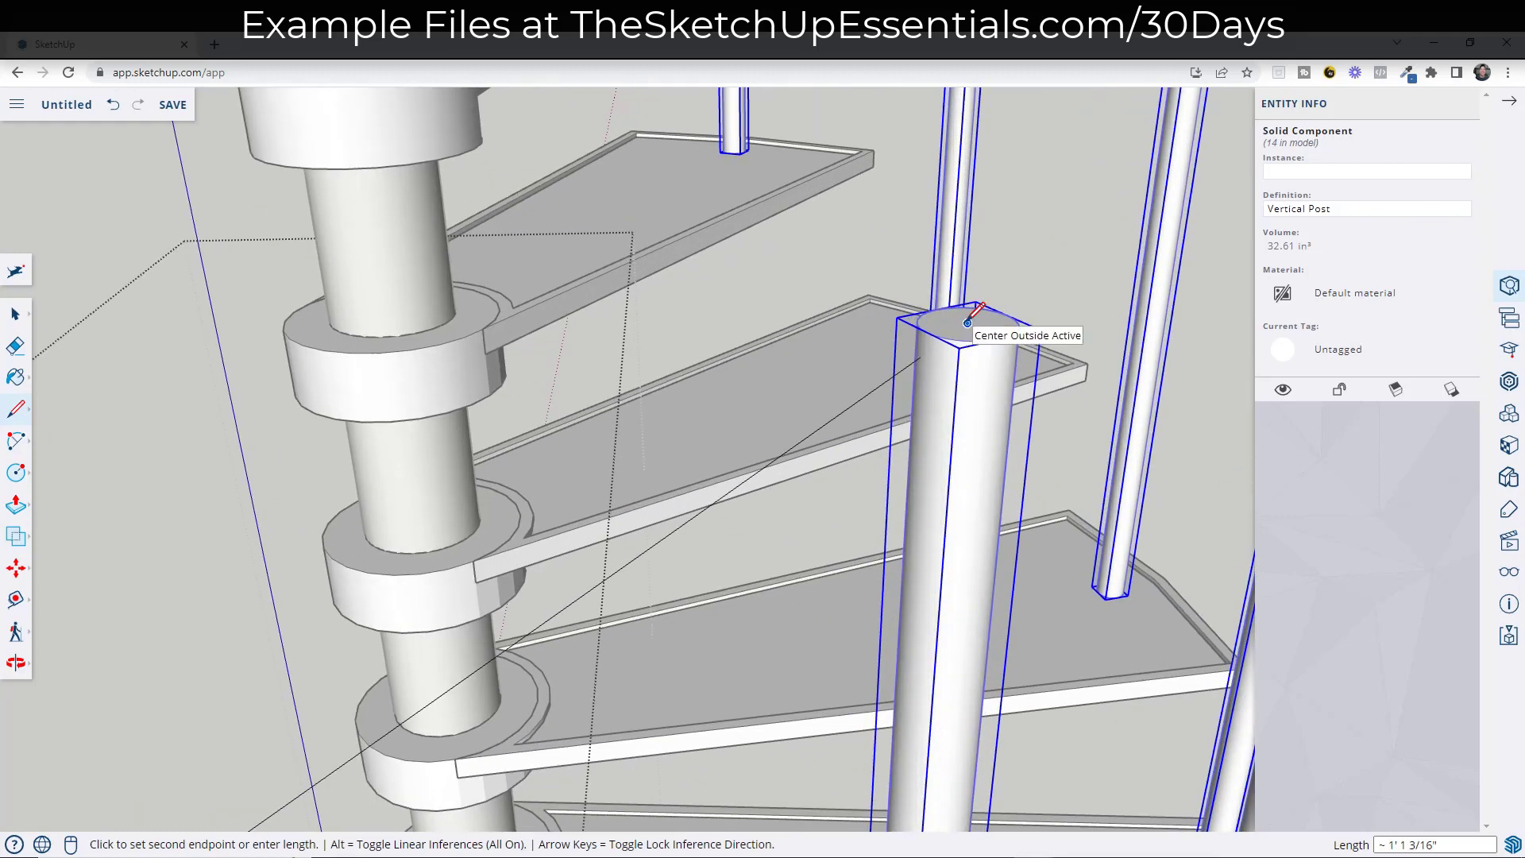
{"action": "left_click", "coordinate": [967, 322]}
{"action": "key", "text": "space"}
Draw an upright circle of 1/2" radius centred on the lower end of the line between the posts
{"action": "scroll", "coordinate": [967, 322], "scroll_direction": "down", "scroll_amount": 8}
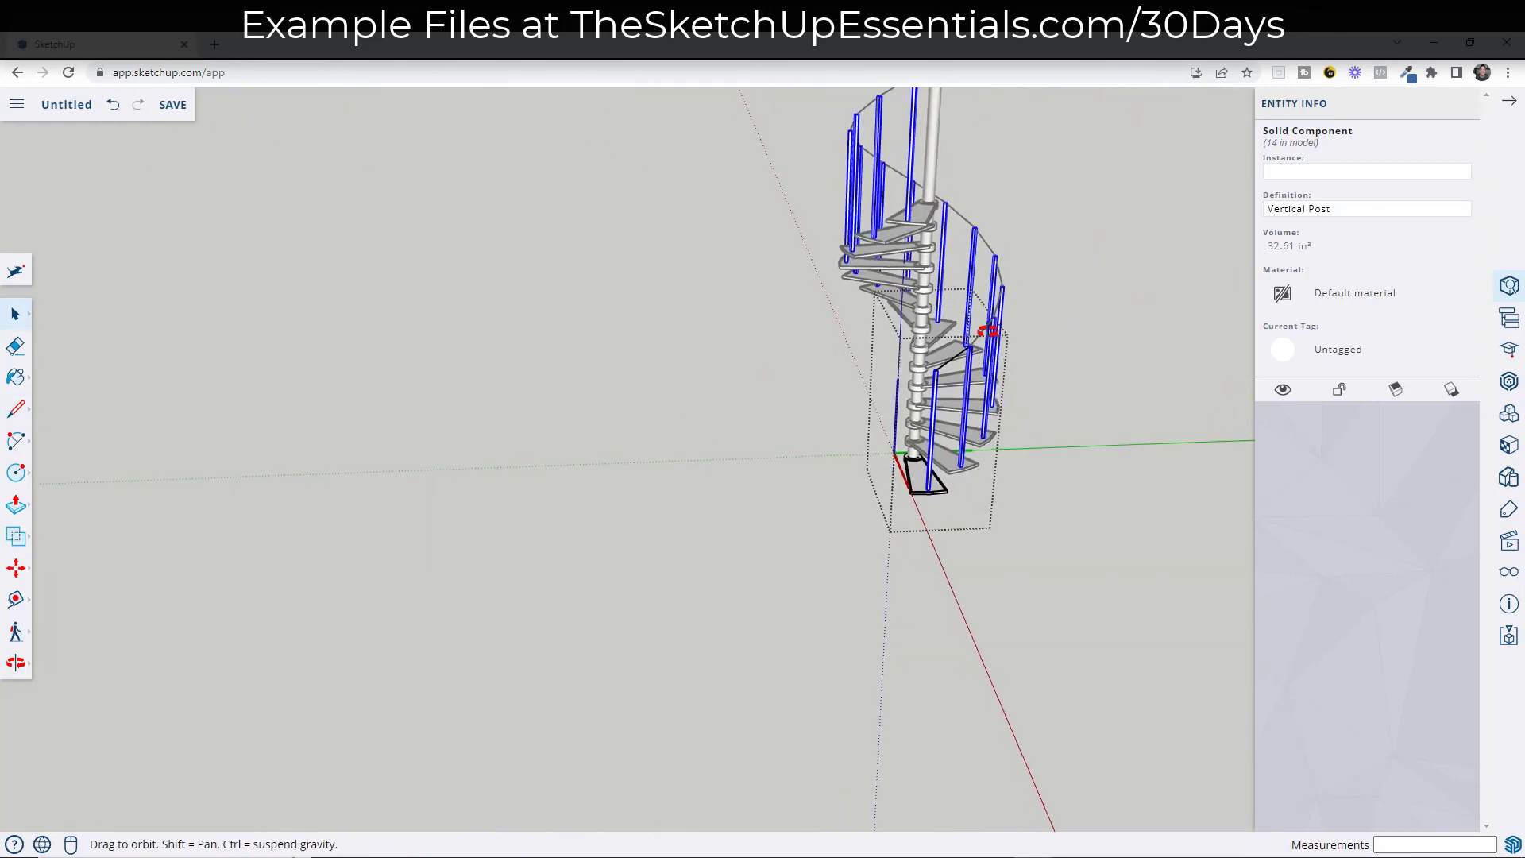
{"action": "middle_click_drag", "start_coordinate": [1048, 242], "coordinate": [945, 447]}
{"action": "scroll", "coordinate": [993, 298], "scroll_direction": "down", "scroll_amount": 3}
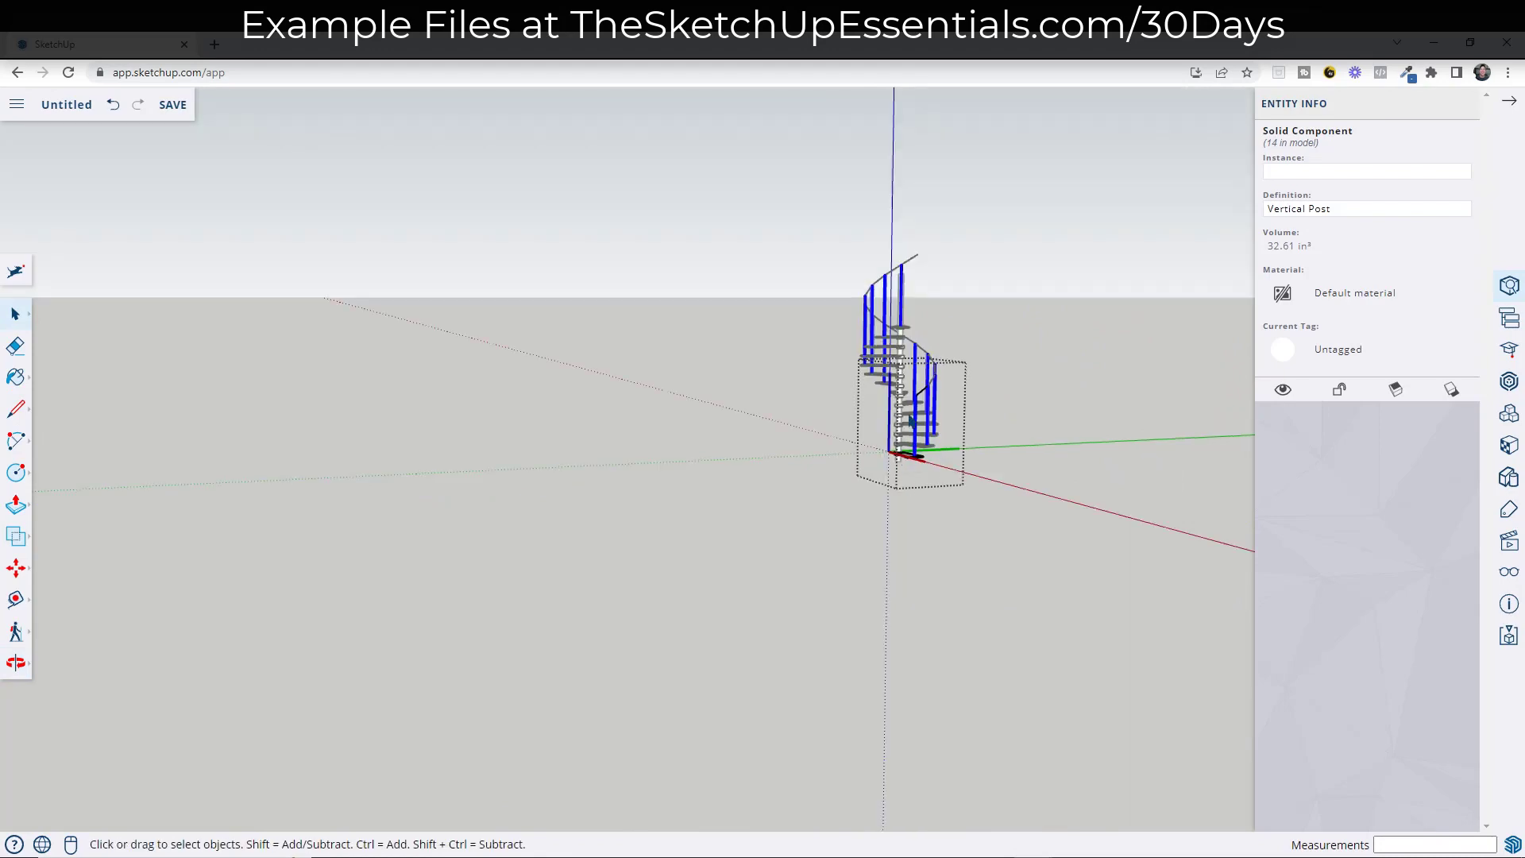
{"action": "scroll", "coordinate": [910, 421], "scroll_direction": "up", "scroll_amount": 10}
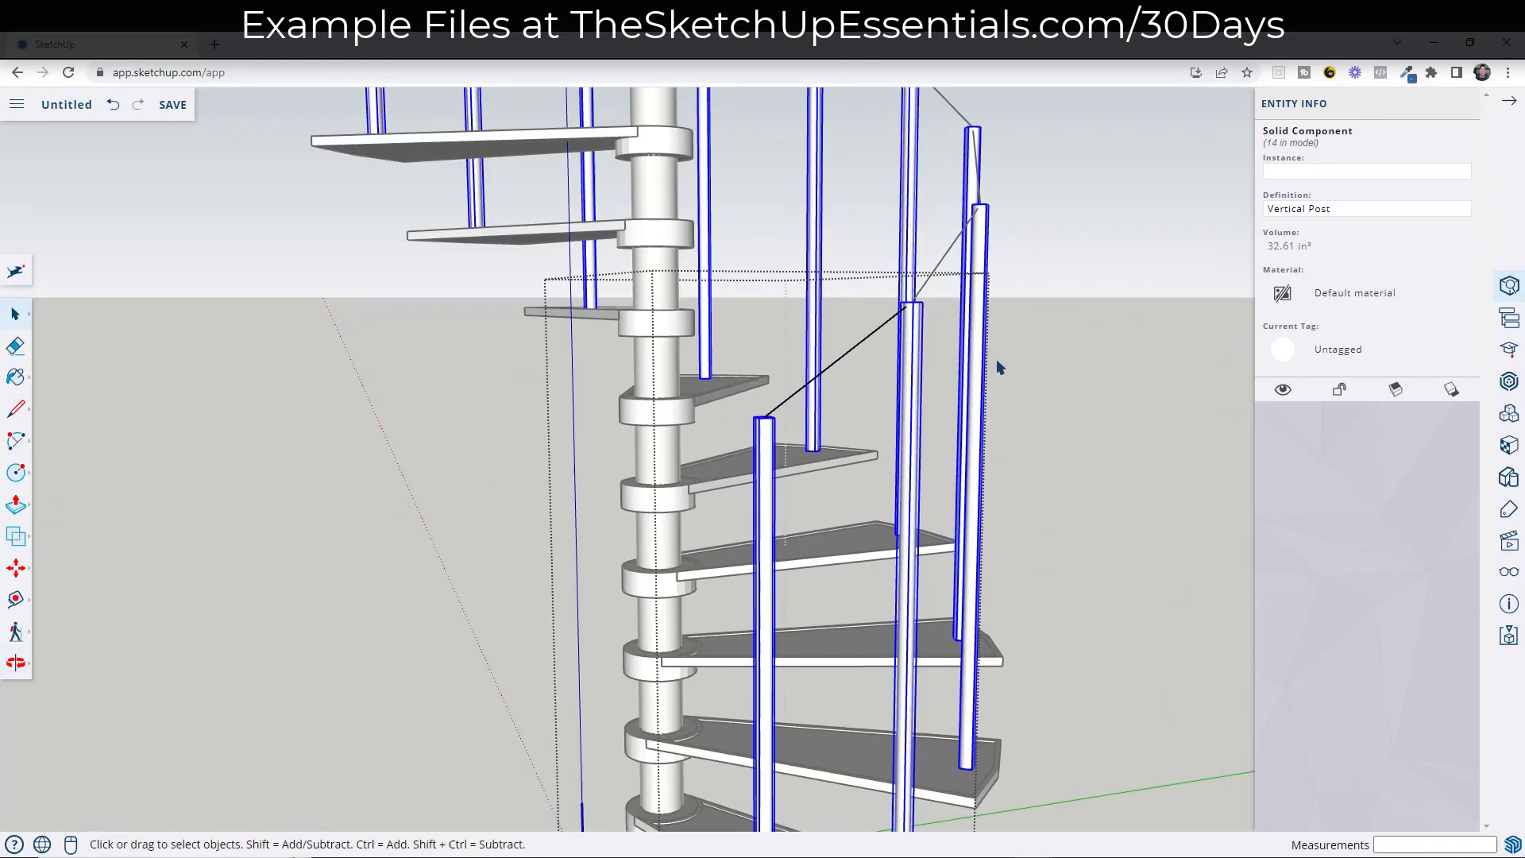
{"action": "middle_click_drag", "start_coordinate": [996, 359], "coordinate": [826, 422]}
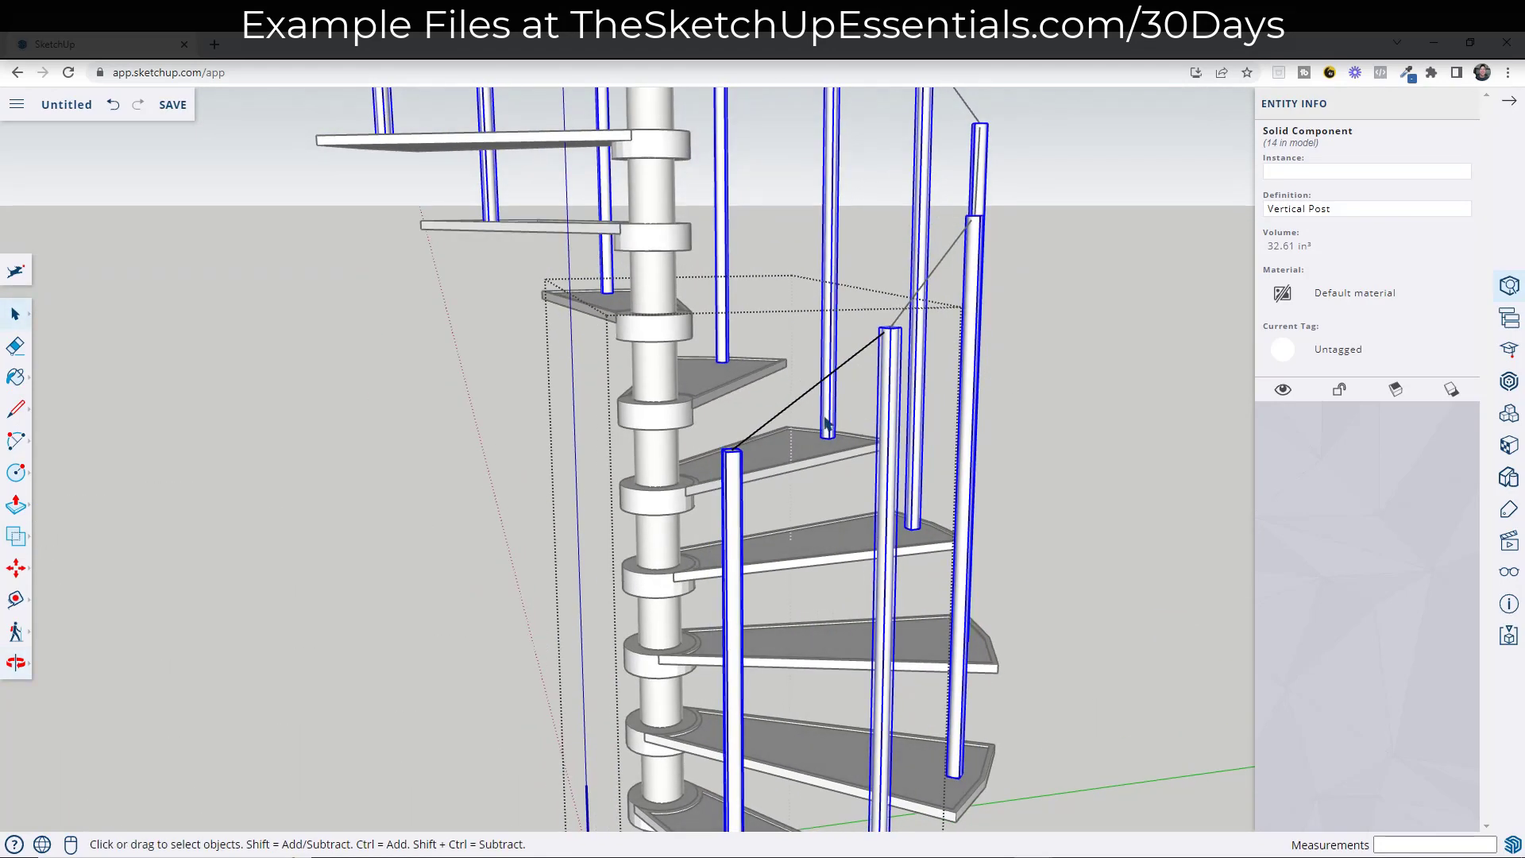
{"action": "key", "text": "Escape"}
{"action": "scroll", "coordinate": [826, 423], "scroll_direction": "down", "scroll_amount": 5}
{"action": "scroll", "coordinate": [885, 509], "scroll_direction": "up", "scroll_amount": 5}
{"action": "middle_click_drag", "start_coordinate": [885, 510], "coordinate": [1042, 454]}
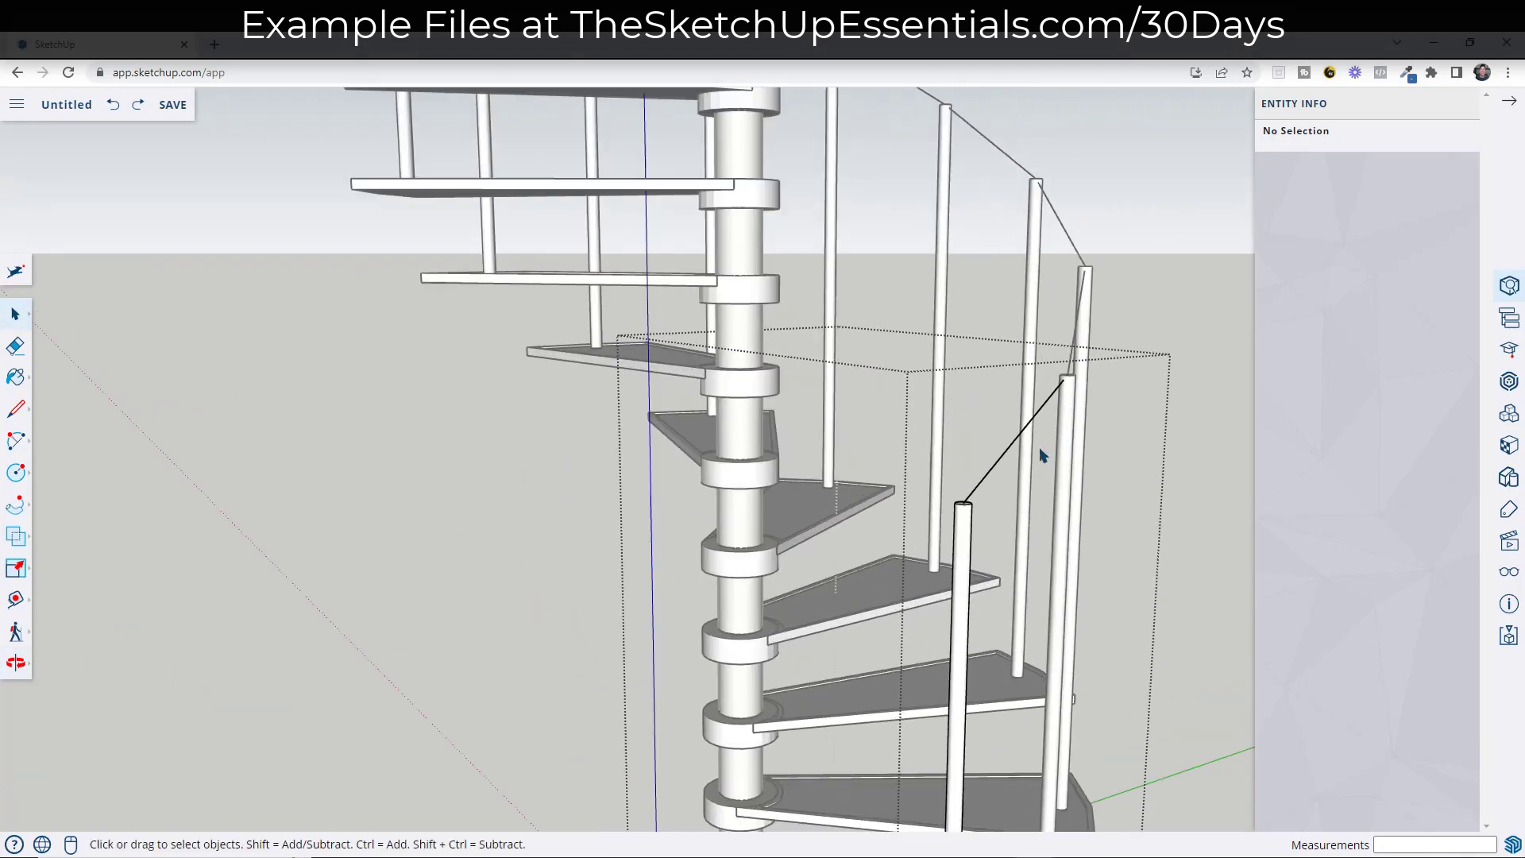
{"action": "scroll", "coordinate": [1042, 454], "scroll_direction": "up", "scroll_amount": 5}
{"action": "key", "text": "c"}
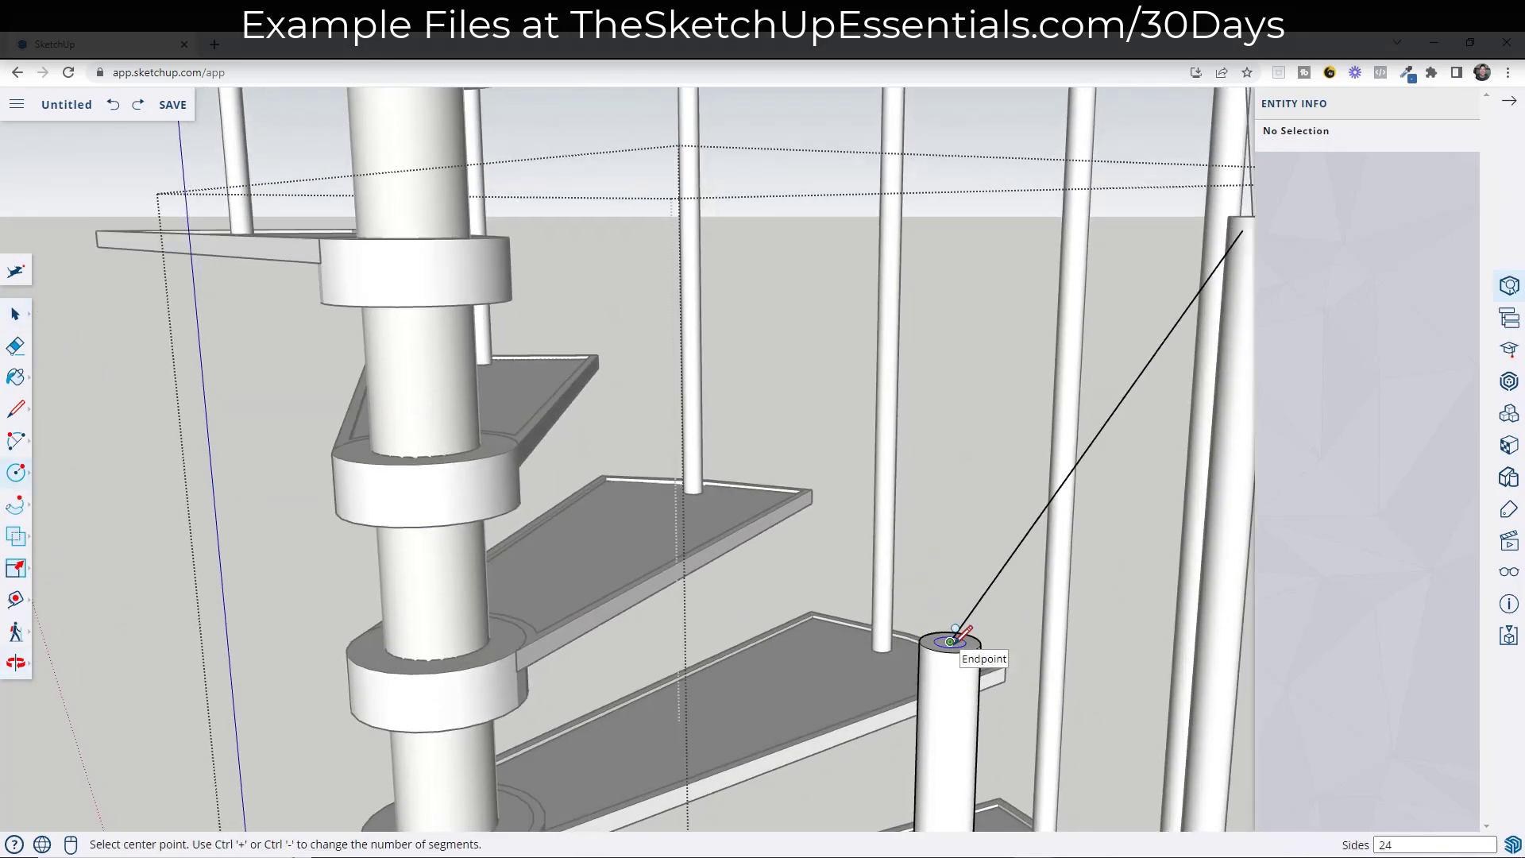
{"action": "left_click", "coordinate": [951, 640]}
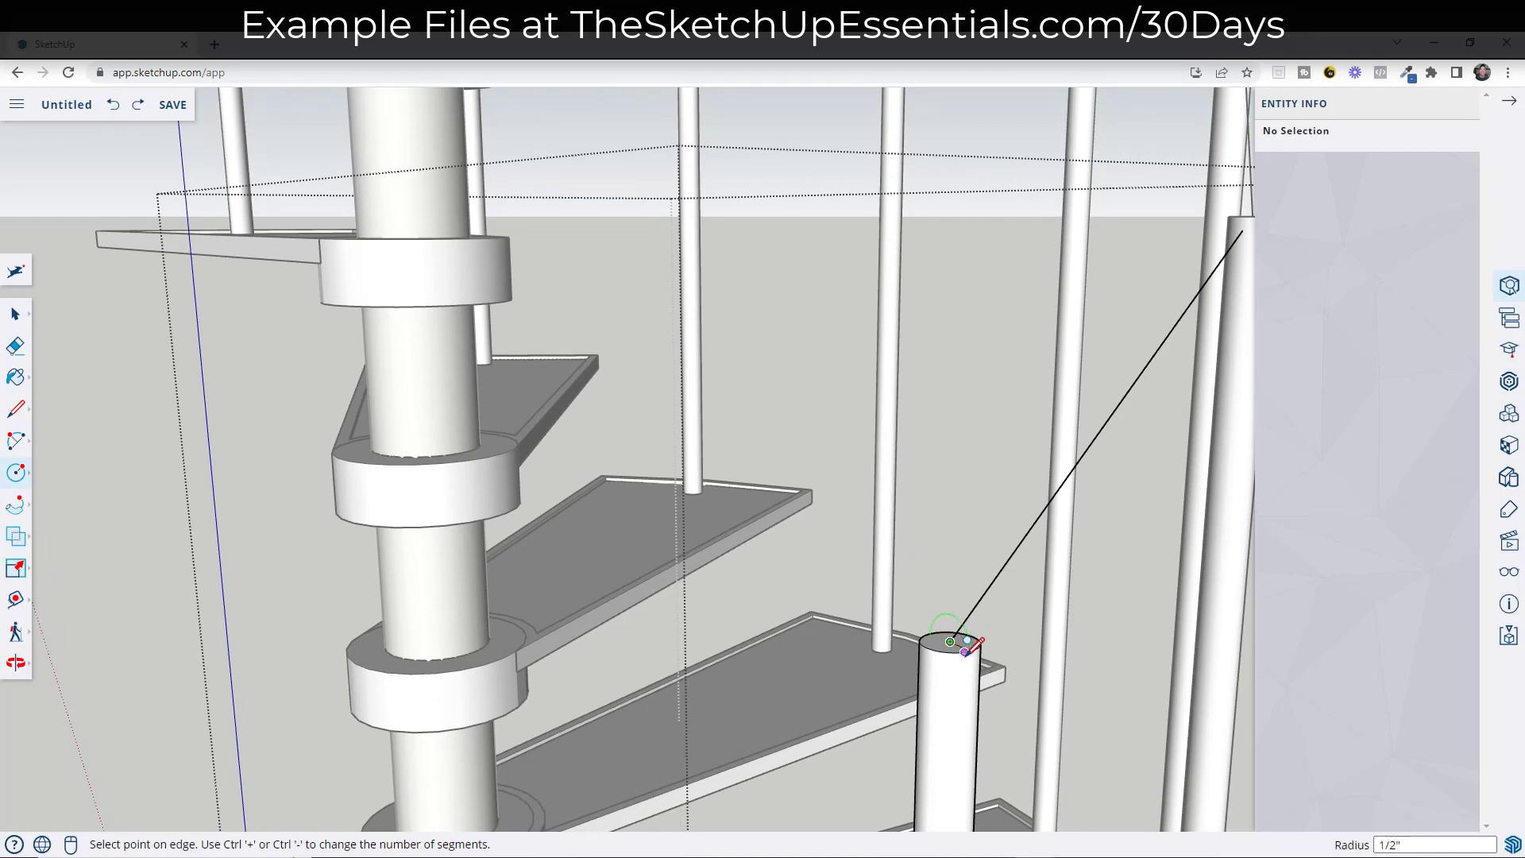
{"action": "left_click", "coordinate": [981, 661]}
{"action": "key", "text": "space"}
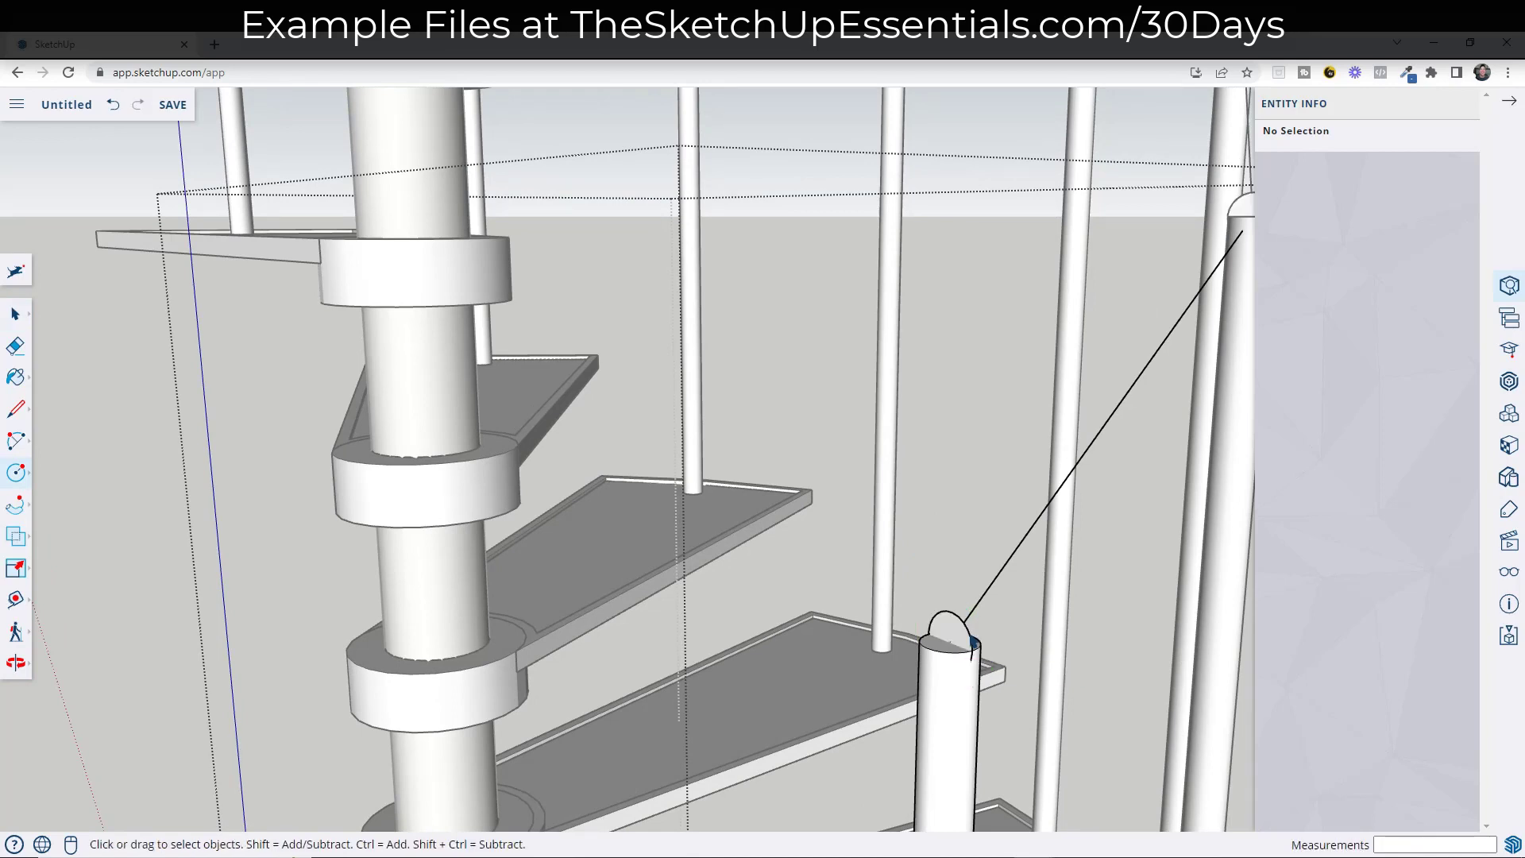
Scale the upright circle about its centre to 1.75 along the red direction to widen the handrail profile
{"action": "scroll", "coordinate": [987, 659], "scroll_direction": "up", "scroll_amount": 3}
{"action": "double_click", "coordinate": [937, 596]}
{"action": "key", "text": "s"}
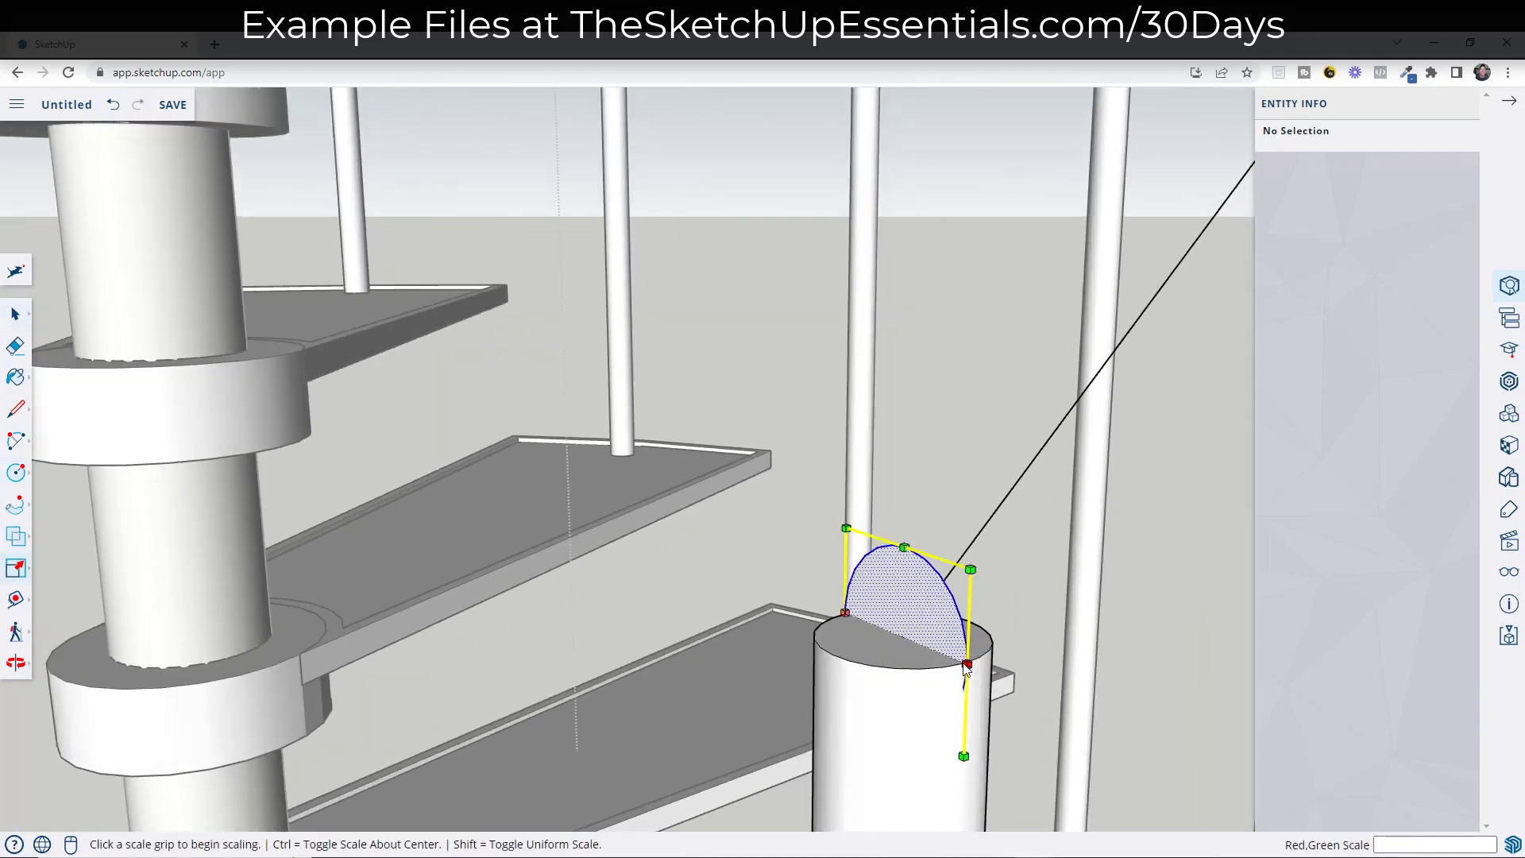
{"action": "left_click", "coordinate": [967, 663]}
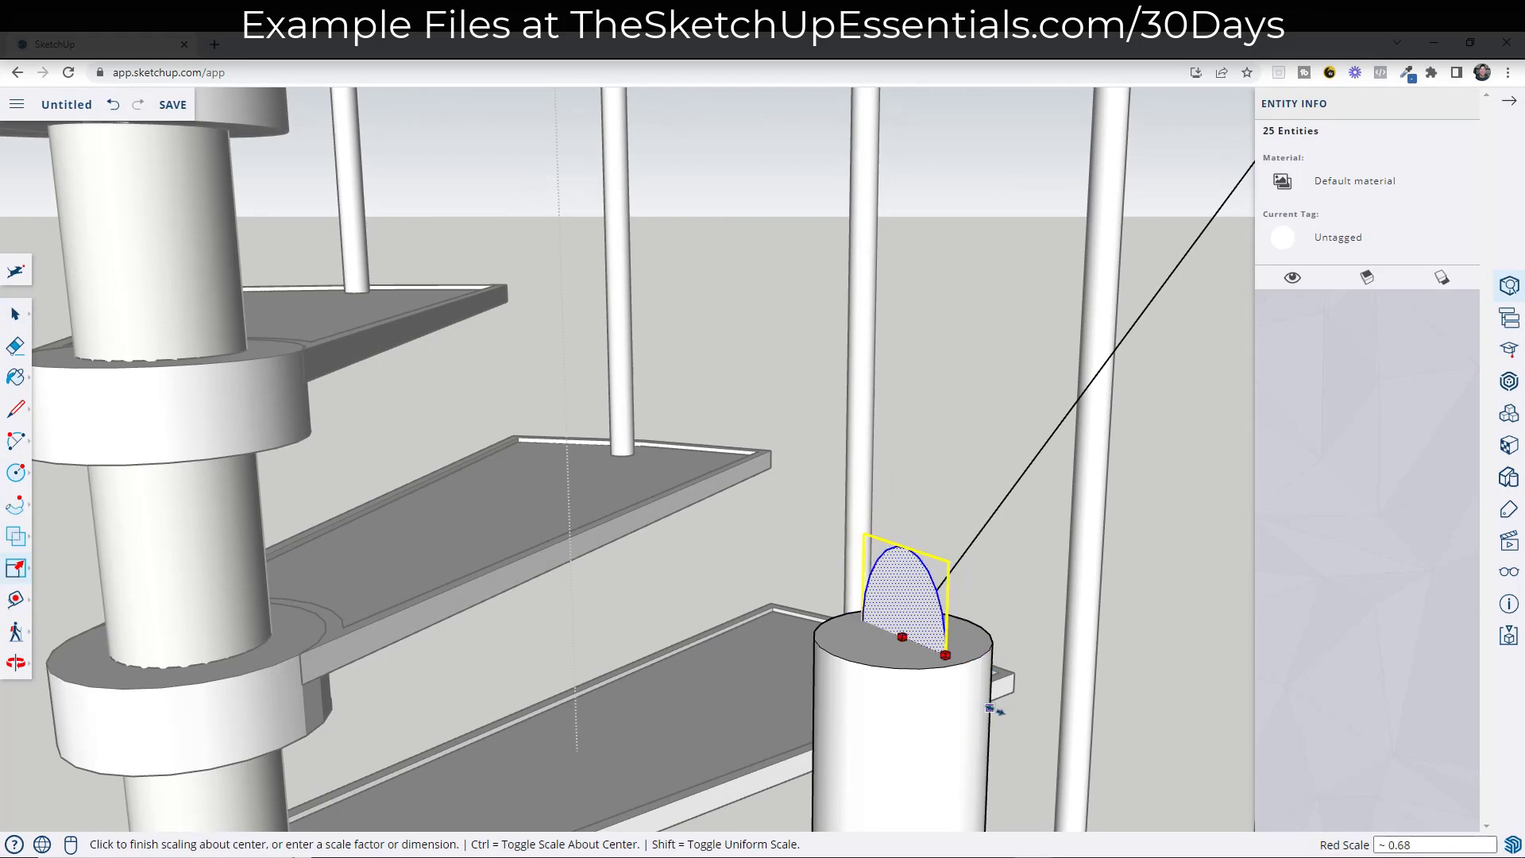
{"action": "left_click", "coordinate": [1023, 692]}
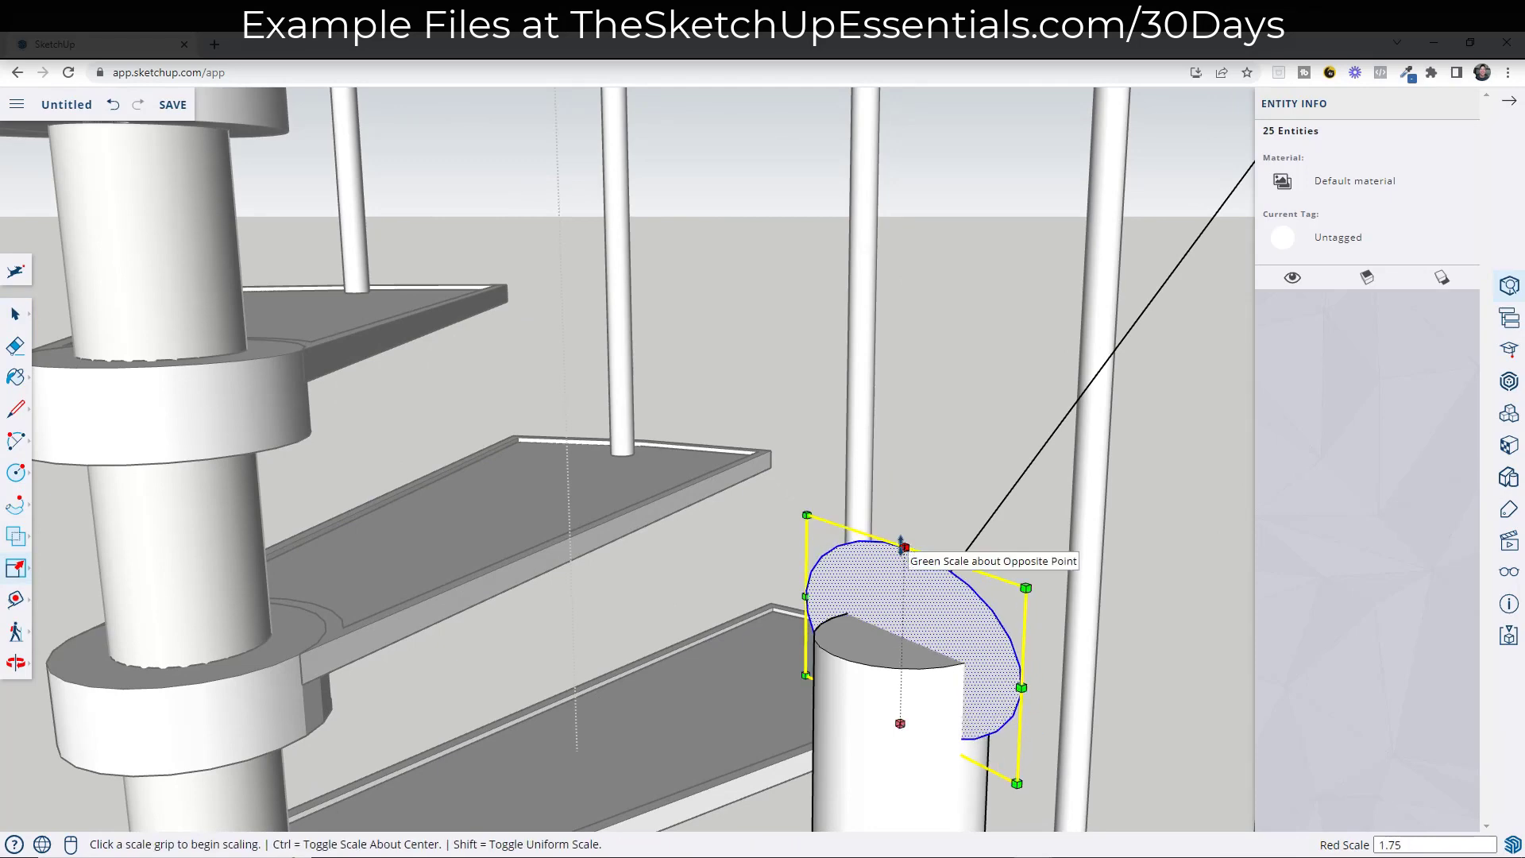
{"action": "left_click", "coordinate": [903, 569]}
{"action": "left_click", "coordinate": [904, 568]}
{"action": "key", "text": "space"}
Extrude the widened profile along the line to the next post with Follow Me as a handrail segment
{"action": "middle_click_drag", "start_coordinate": [1132, 573], "coordinate": [966, 555]}
{"action": "scroll", "coordinate": [966, 555], "scroll_direction": "down", "scroll_amount": 5}
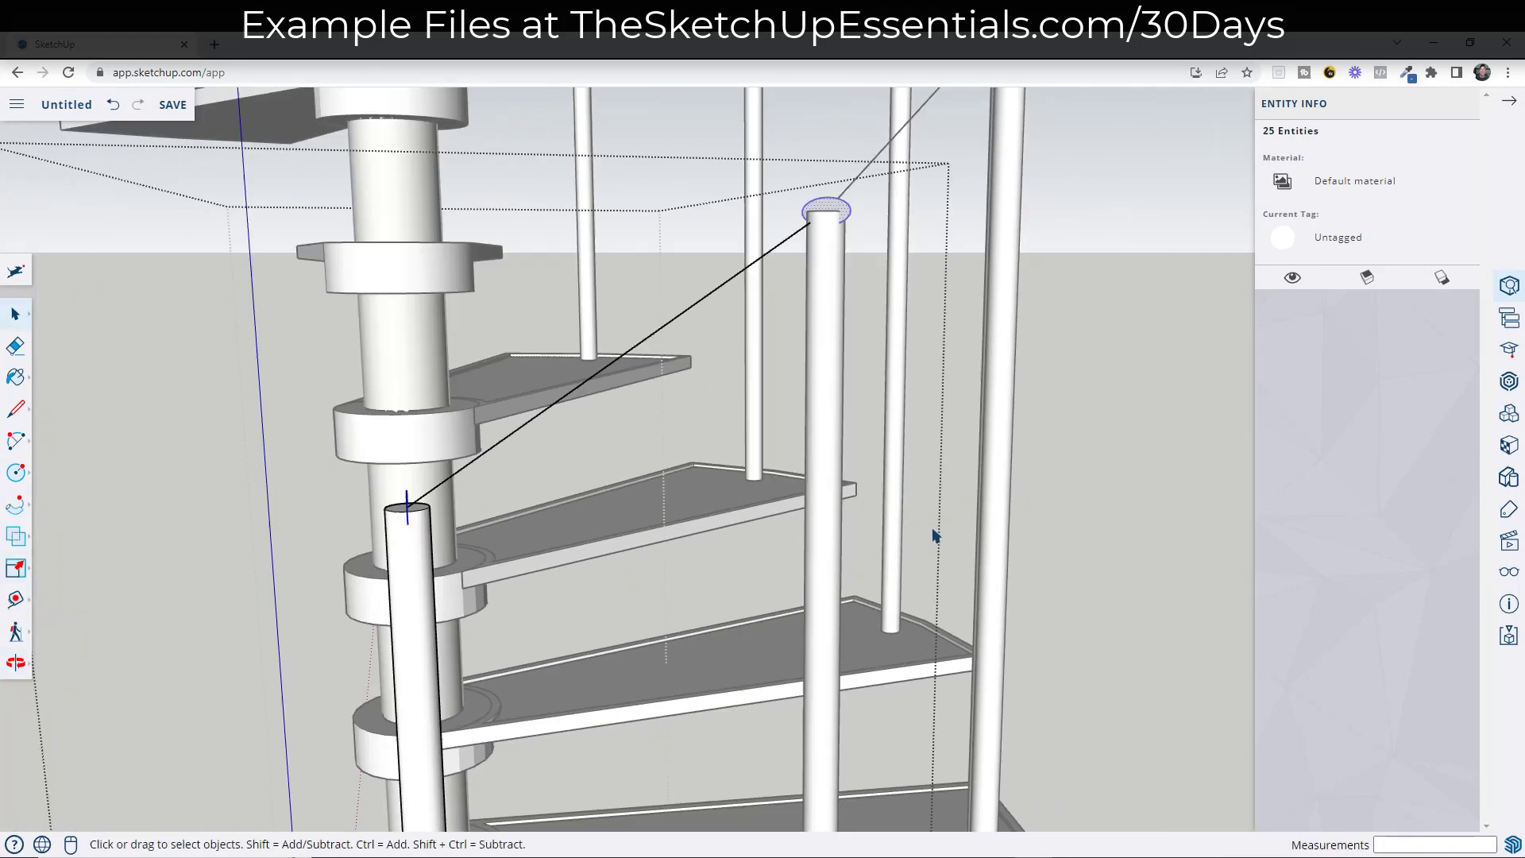
{"action": "scroll", "coordinate": [659, 539], "scroll_direction": "up", "scroll_amount": 3}
{"action": "scroll", "coordinate": [711, 475], "scroll_direction": "up", "scroll_amount": 2}
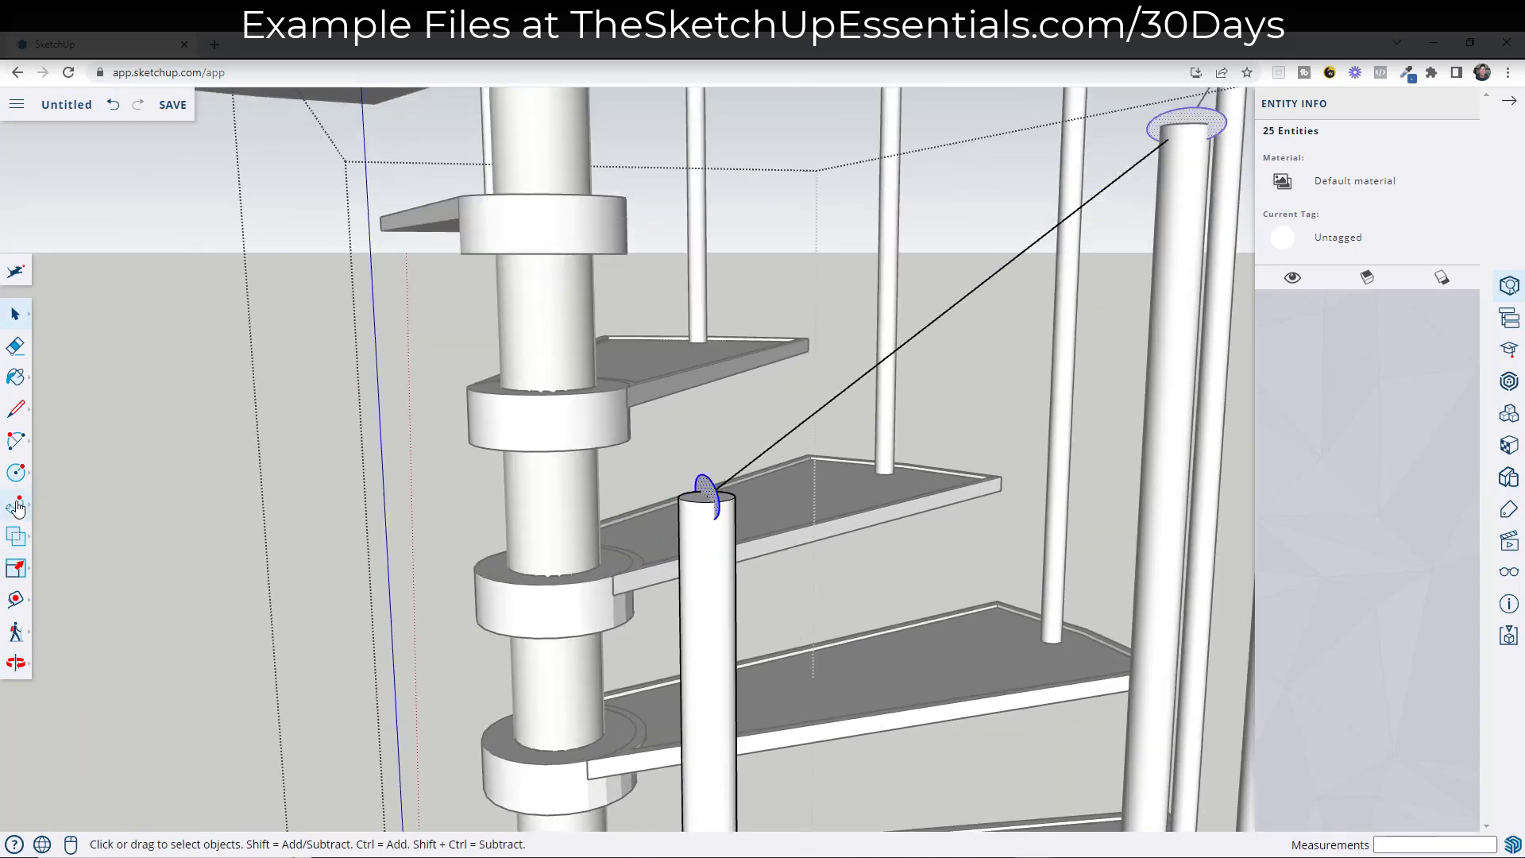
{"action": "left_click", "coordinate": [17, 507]}
{"action": "left_click", "coordinate": [709, 499]}
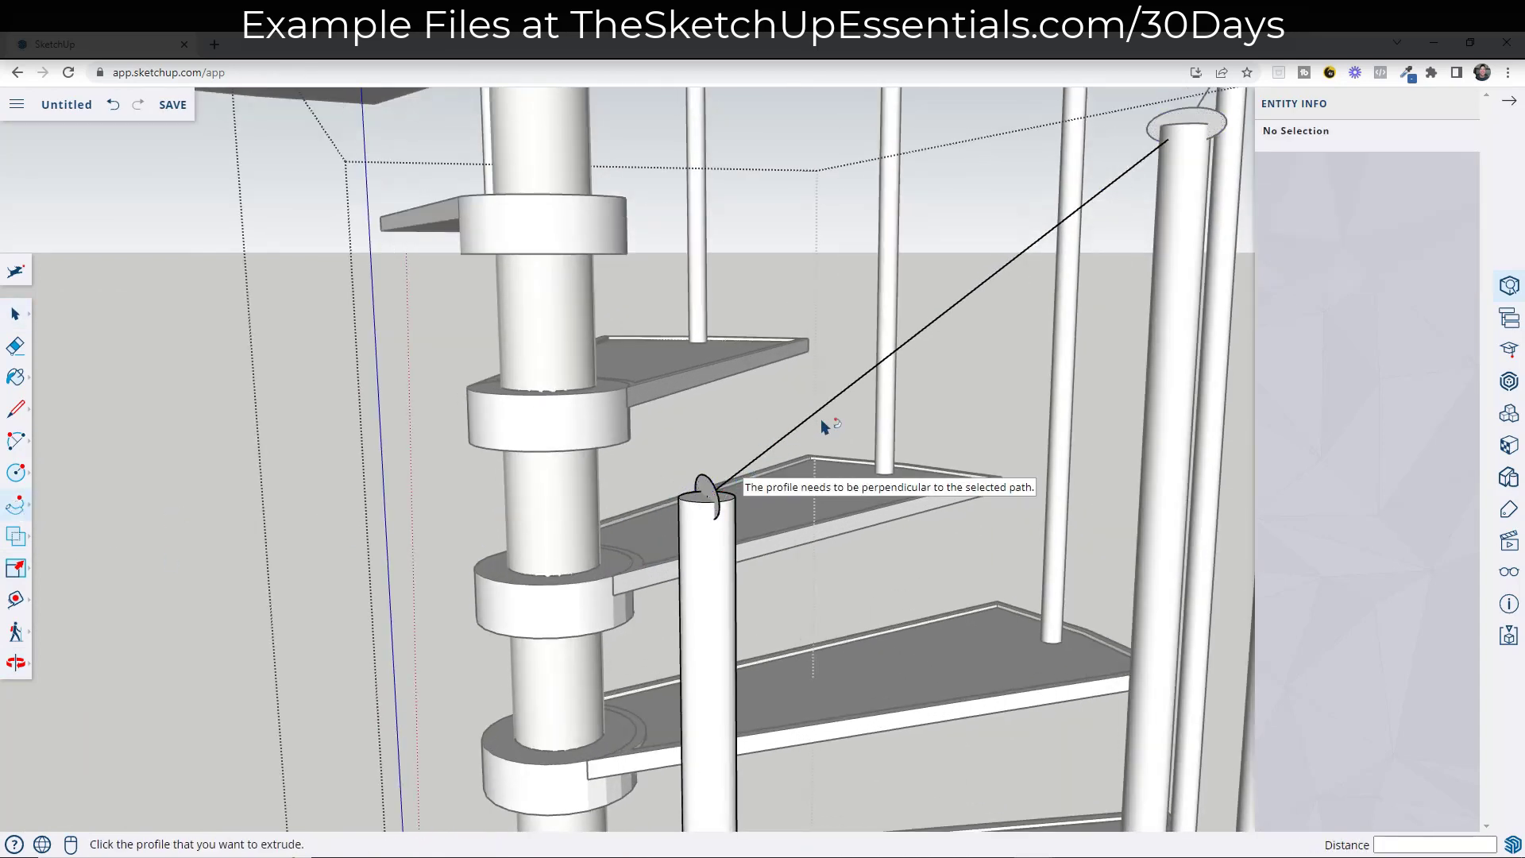
{"action": "left_click", "coordinate": [709, 499]}
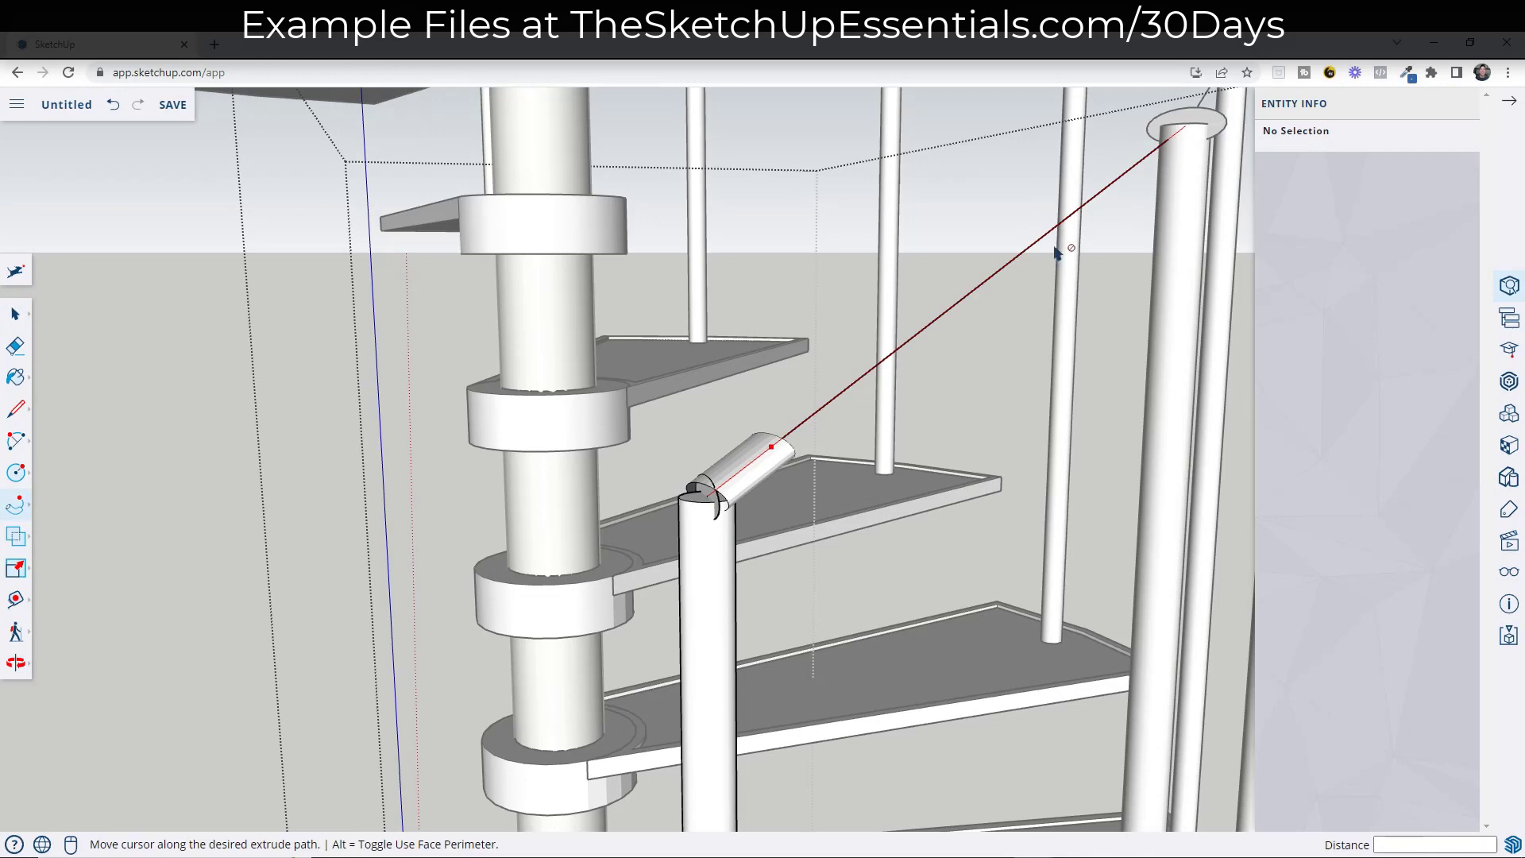
{"action": "middle_click_drag", "start_coordinate": [1186, 136], "coordinate": [757, 548]}
{"action": "scroll", "coordinate": [813, 509], "scroll_direction": "up", "scroll_amount": 6}
{"action": "left_click", "coordinate": [811, 506]}
{"action": "scroll", "coordinate": [811, 506], "scroll_direction": "down", "scroll_amount": 6}
{"action": "key", "text": "space"}
Examine the joint between neighbouring handrail segments at a post and undo the Follow Me extrusion
{"action": "scroll", "coordinate": [571, 472], "scroll_direction": "up", "scroll_amount": 5}
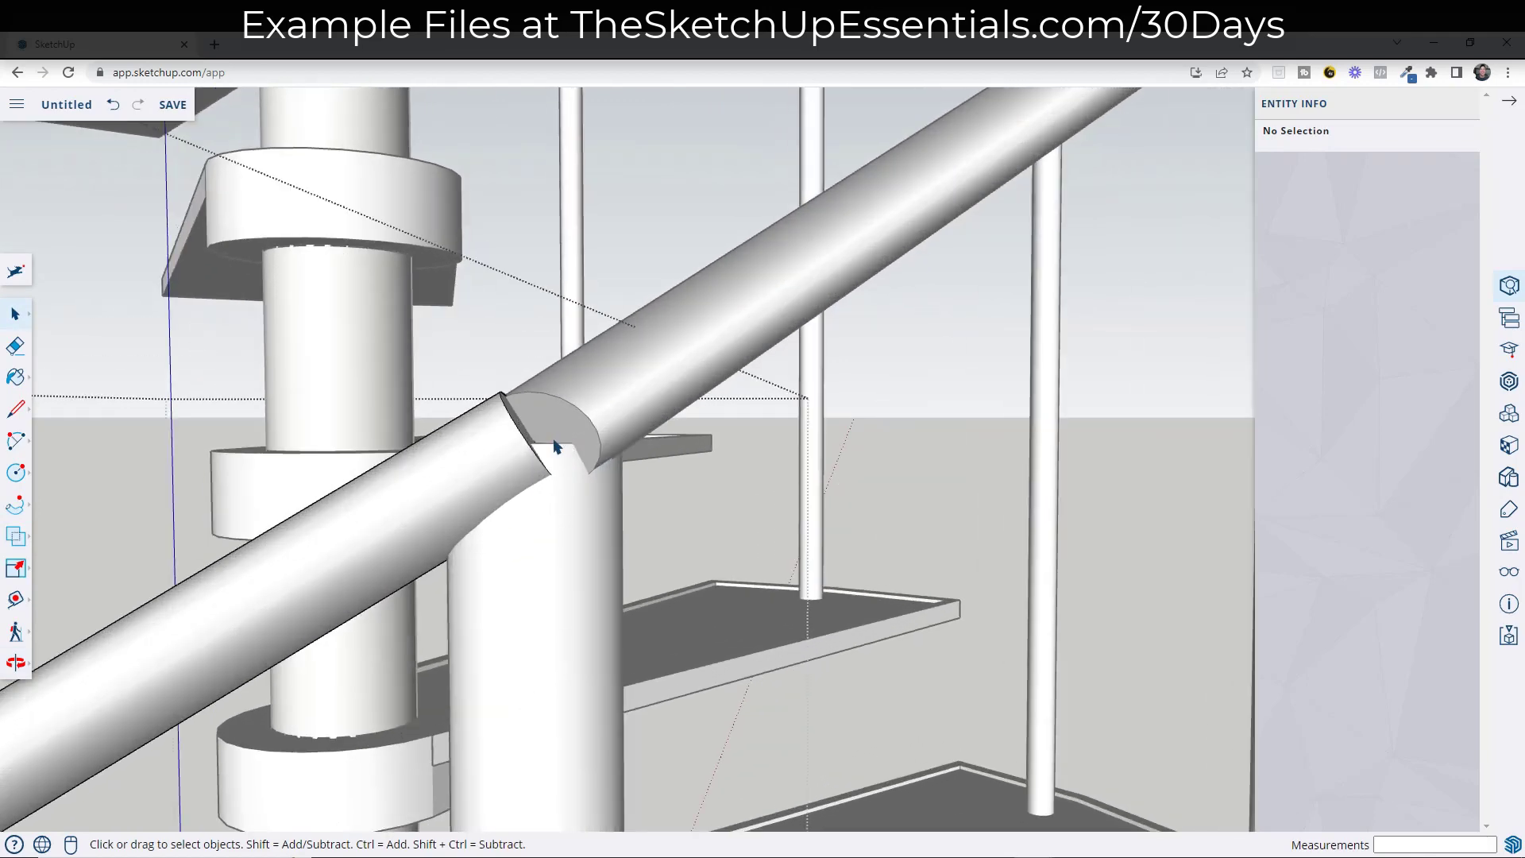
{"action": "scroll", "coordinate": [649, 457], "scroll_direction": "down", "scroll_amount": 4}
{"action": "scroll", "coordinate": [659, 483], "scroll_direction": "down", "scroll_amount": 6}
{"action": "scroll", "coordinate": [885, 535], "scroll_direction": "down", "scroll_amount": 3}
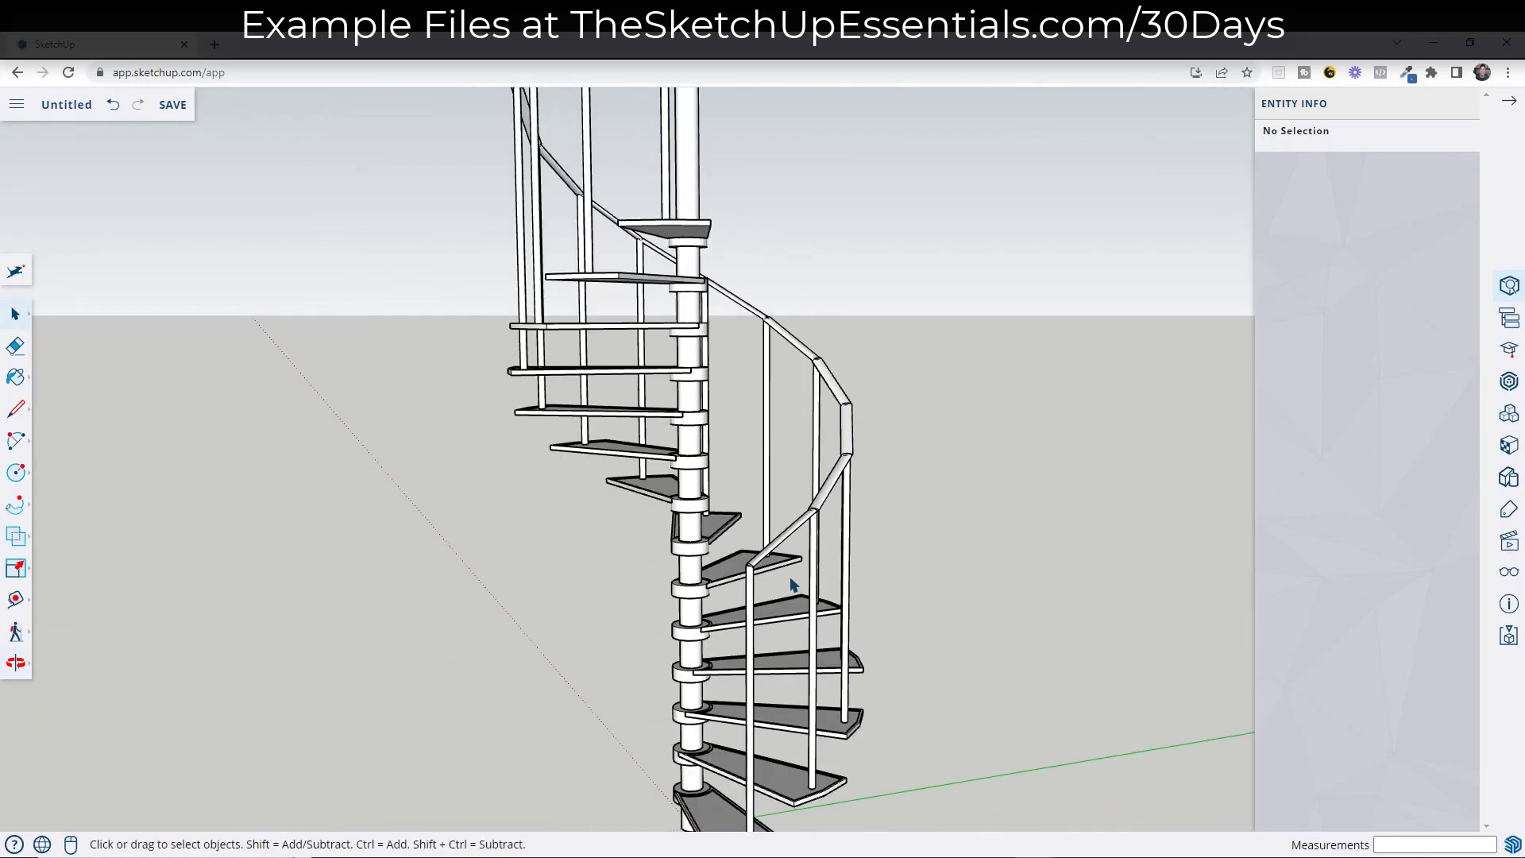
{"action": "key", "text": "ctrl+z"}
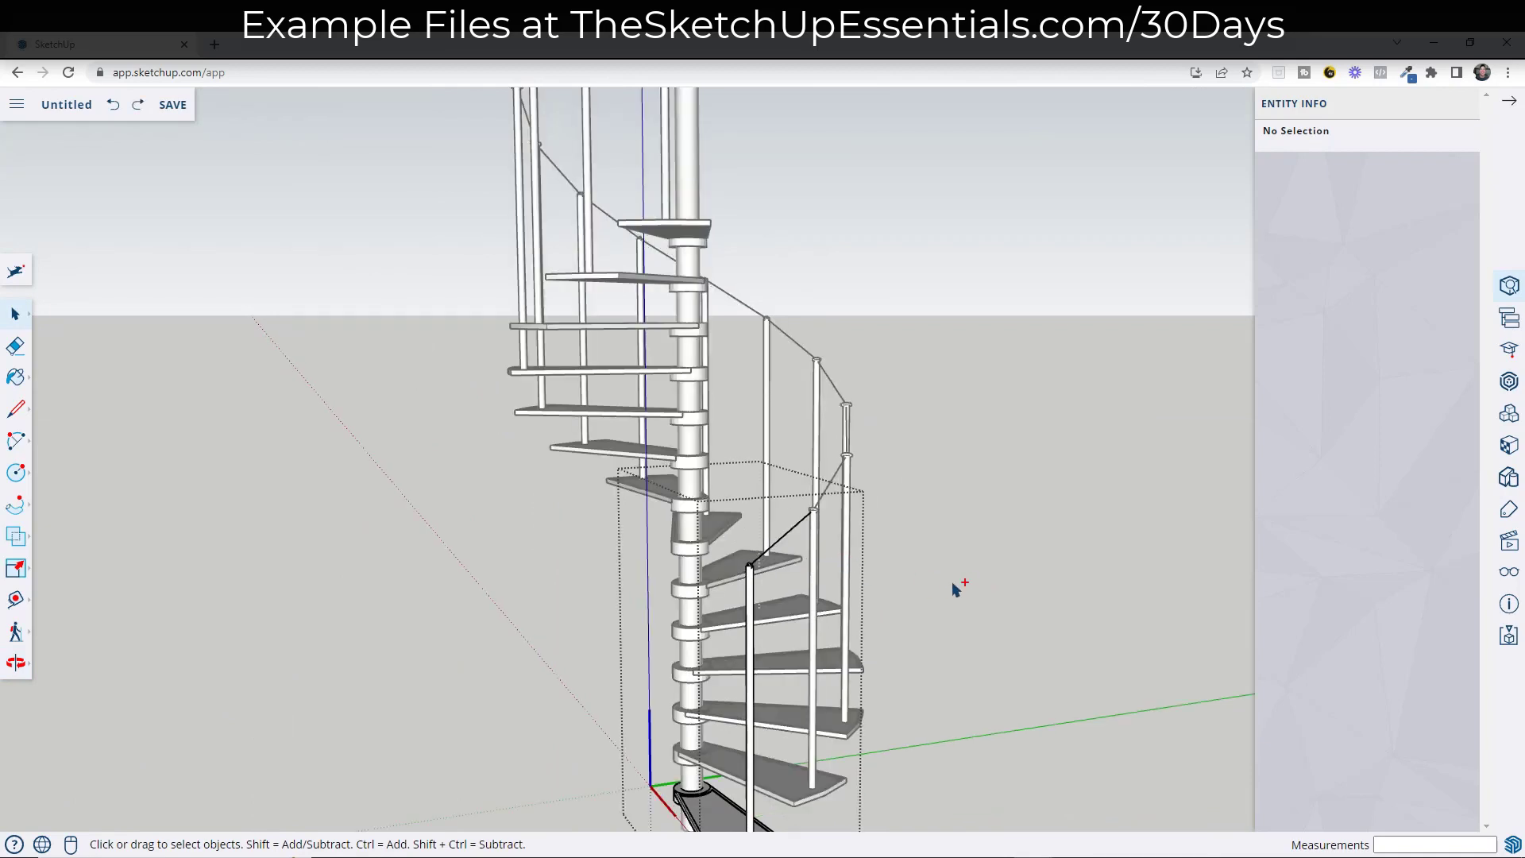
Copy the whole staircase beside the original along the green axis
{"action": "middle_click_drag", "start_coordinate": [956, 589], "coordinate": [782, 570]}
{"action": "scroll", "coordinate": [977, 664], "scroll_direction": "down", "scroll_amount": 4}
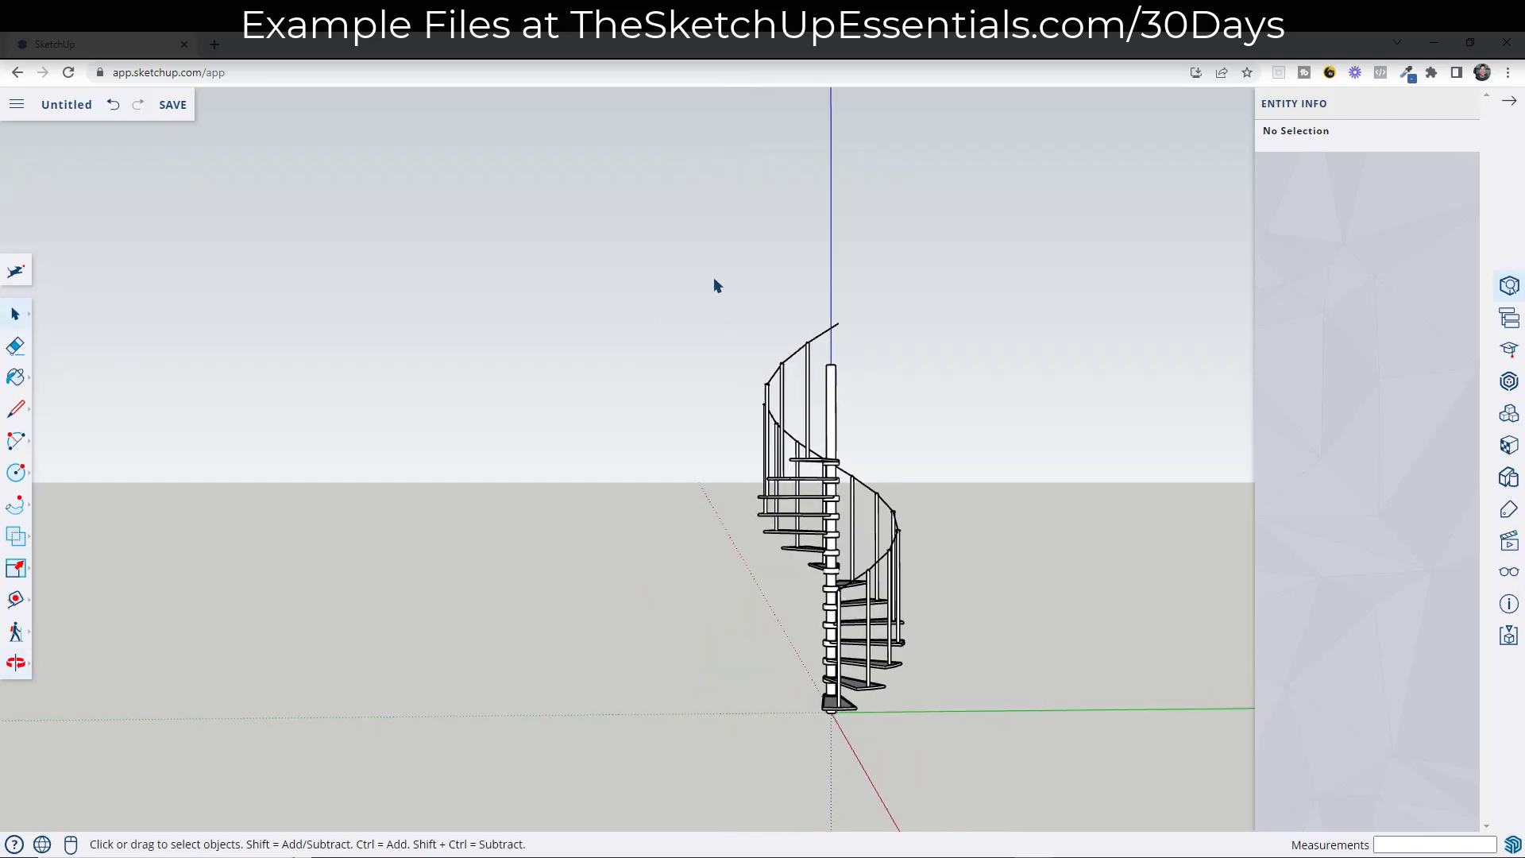
{"action": "left_click_drag", "start_coordinate": [716, 286], "coordinate": [889, 704]}
{"action": "key", "text": "m"}
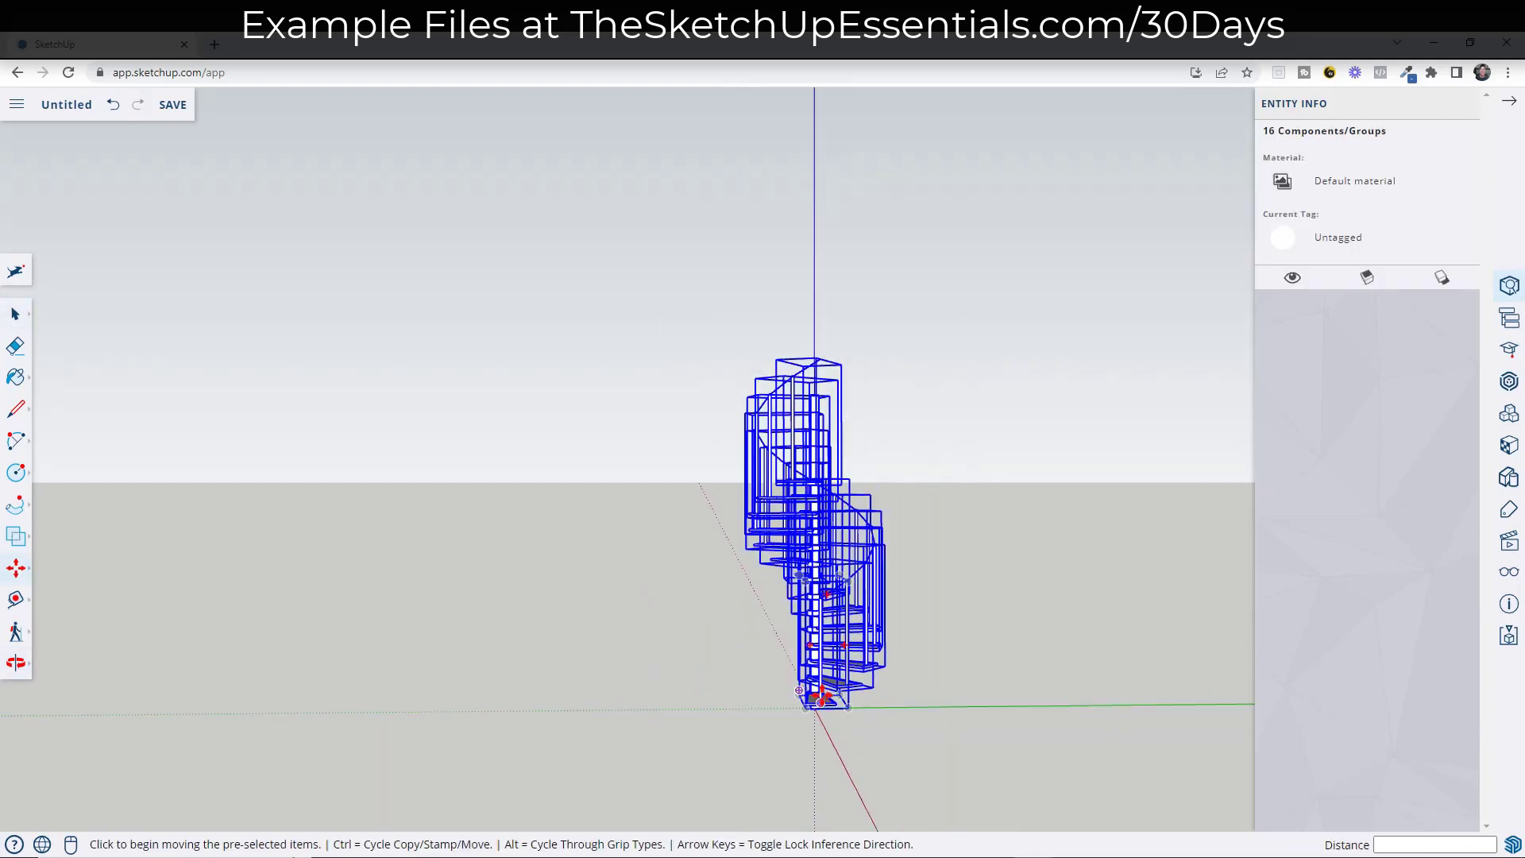
{"action": "left_click", "coordinate": [820, 699]}
{"action": "key", "text": "ctrl"}
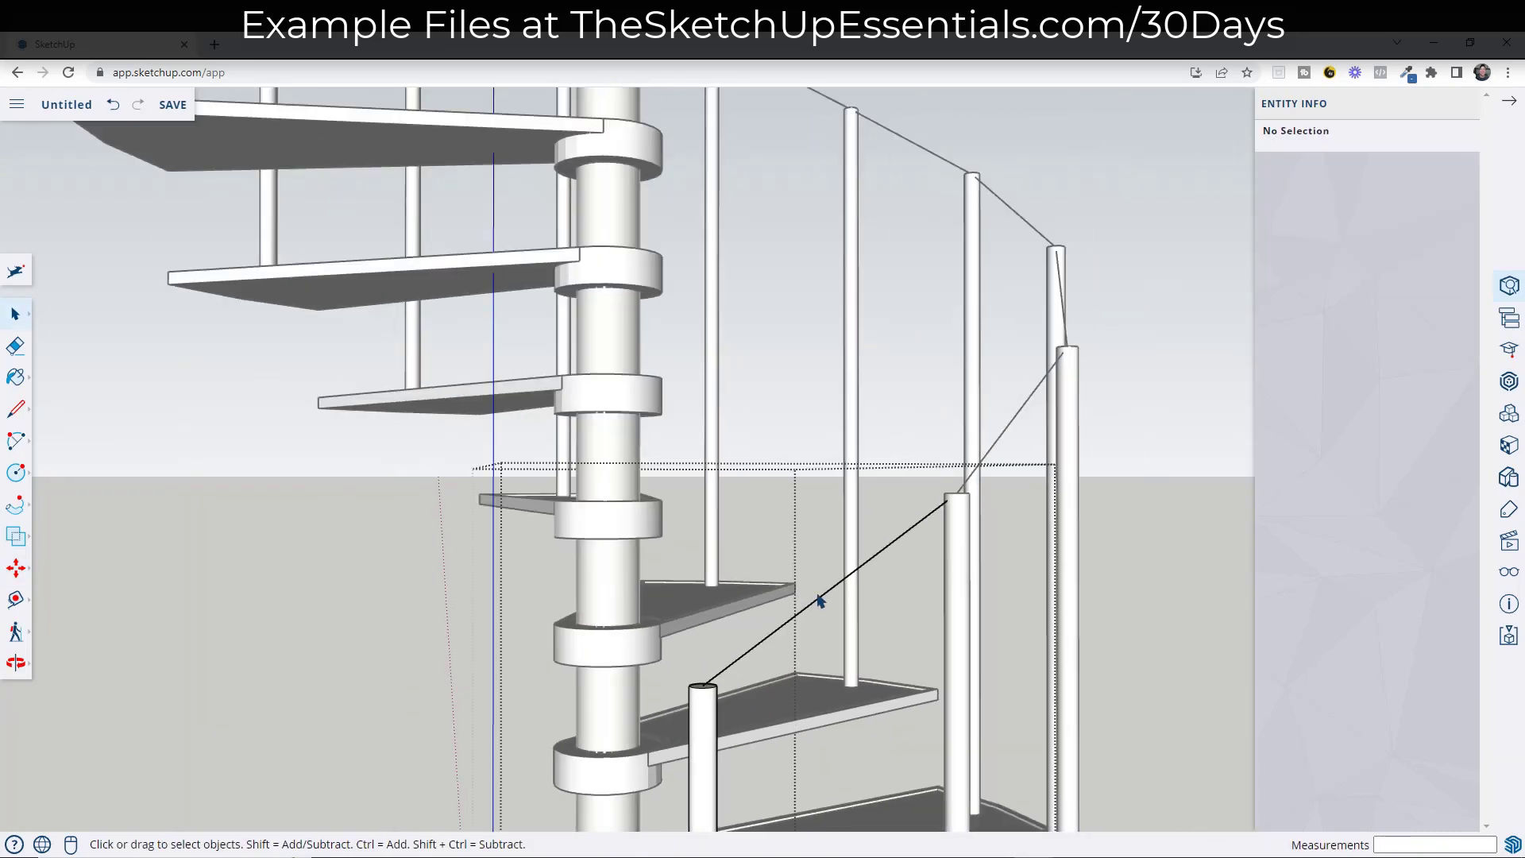
Explode all components of the copied staircase into loose geometry
{"action": "middle_click_drag", "start_coordinate": [1170, 588], "coordinate": [902, 558]}
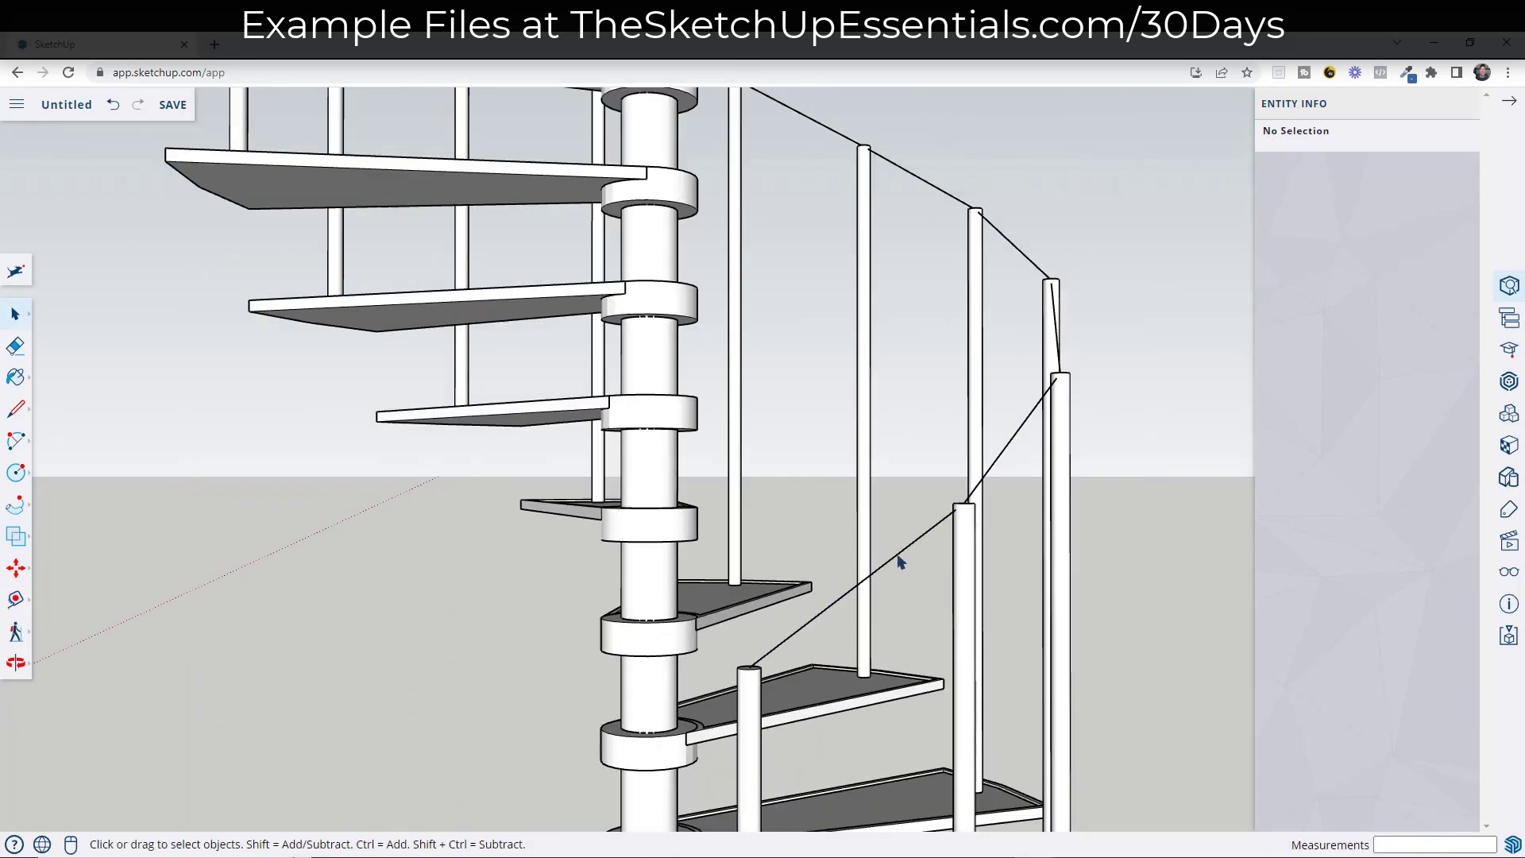
{"action": "left_click", "coordinate": [902, 557]}
{"action": "middle_click_drag", "start_coordinate": [1081, 556], "coordinate": [1096, 517]}
{"action": "scroll", "coordinate": [1024, 576], "scroll_direction": "down", "scroll_amount": 8}
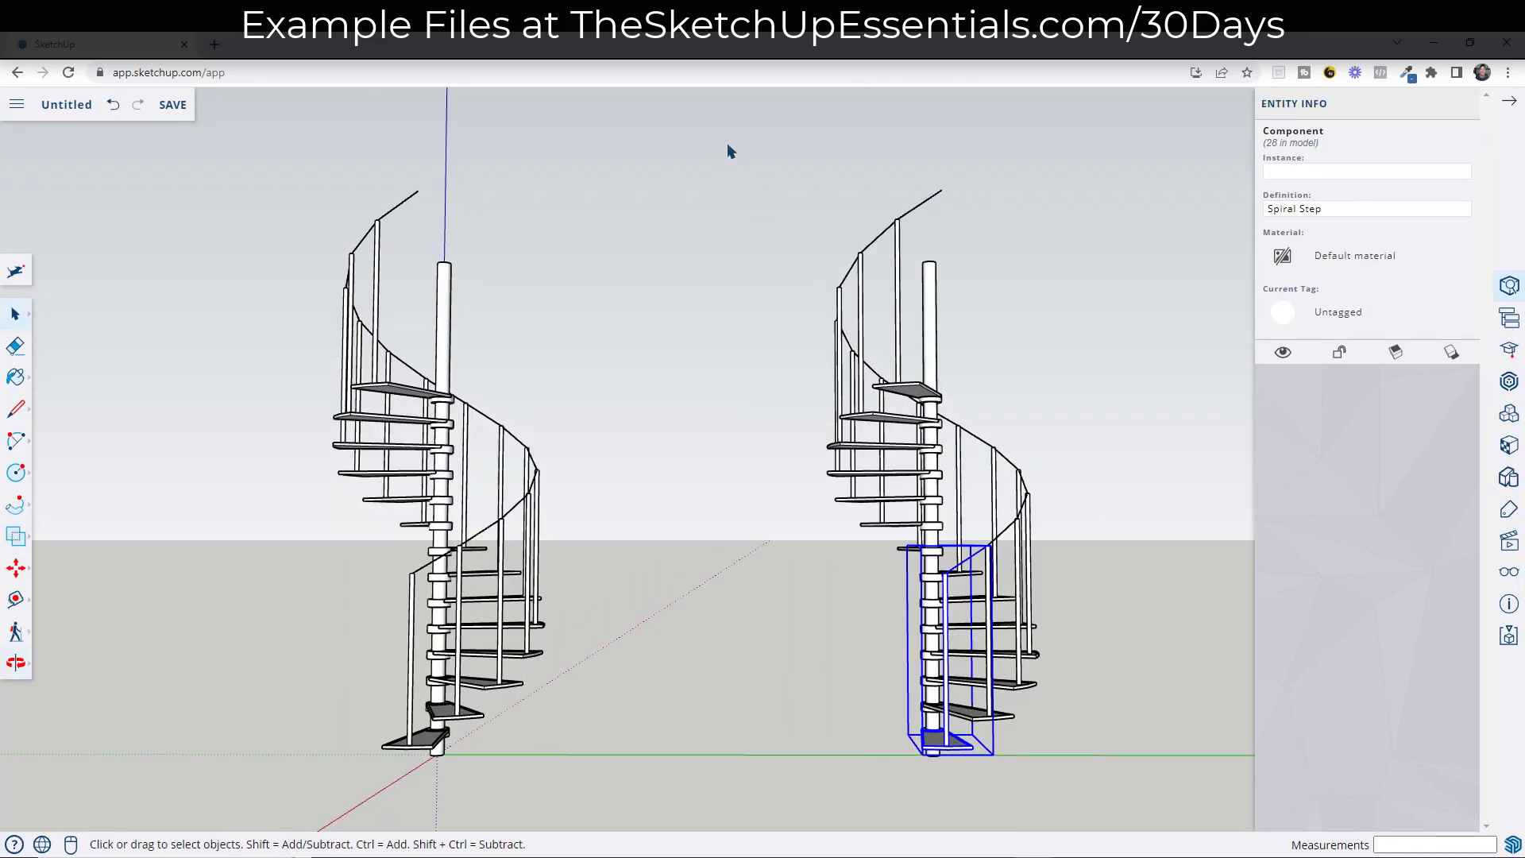
{"action": "left_click_drag", "start_coordinate": [730, 150], "coordinate": [1105, 831]}
{"action": "right_click", "coordinate": [1019, 601]}
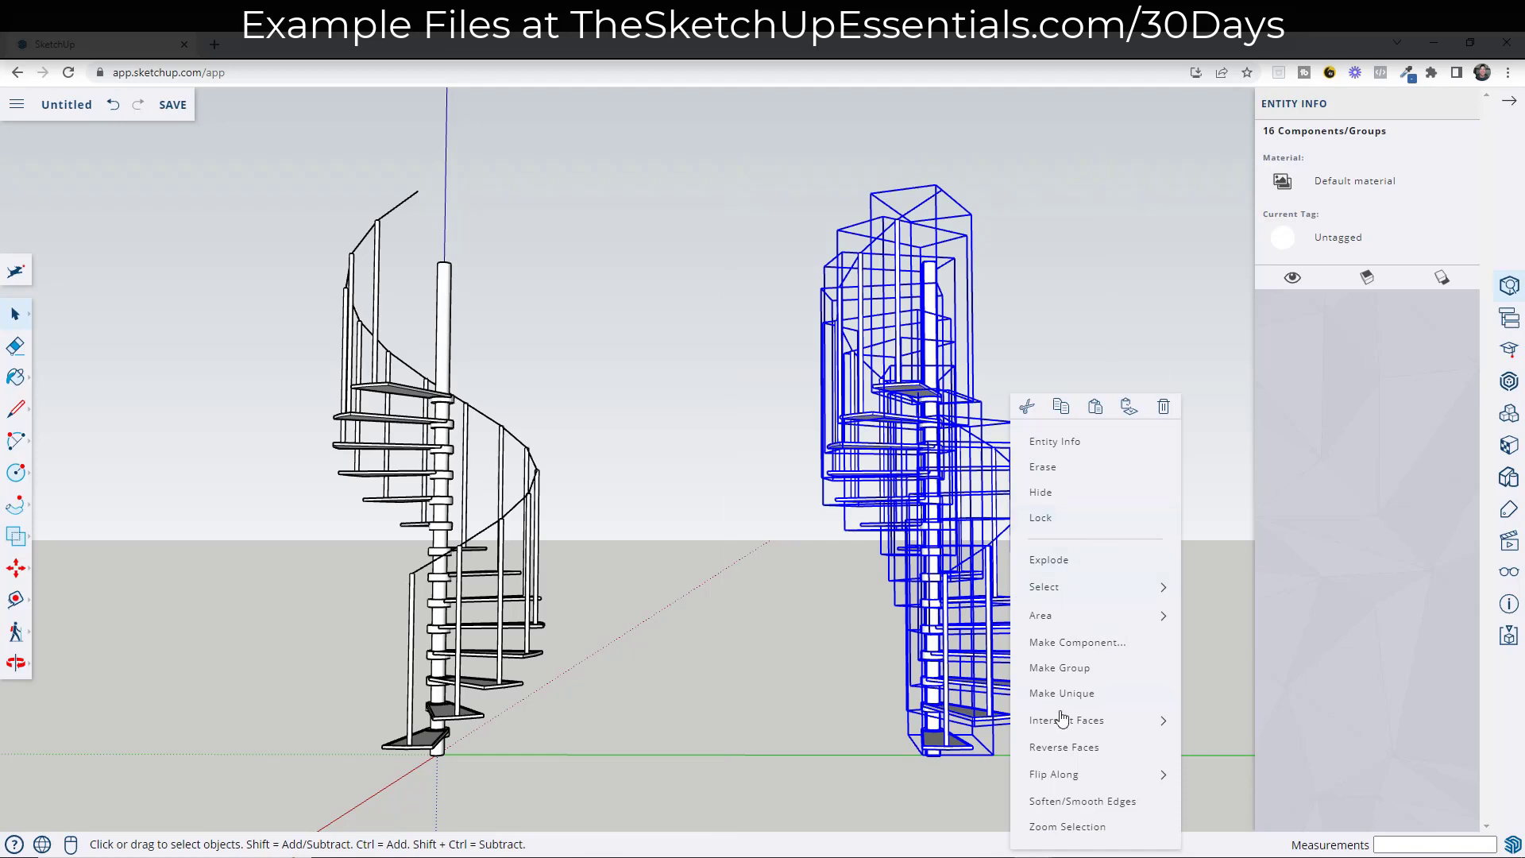
{"action": "mouse_move", "coordinate": [1063, 597]}
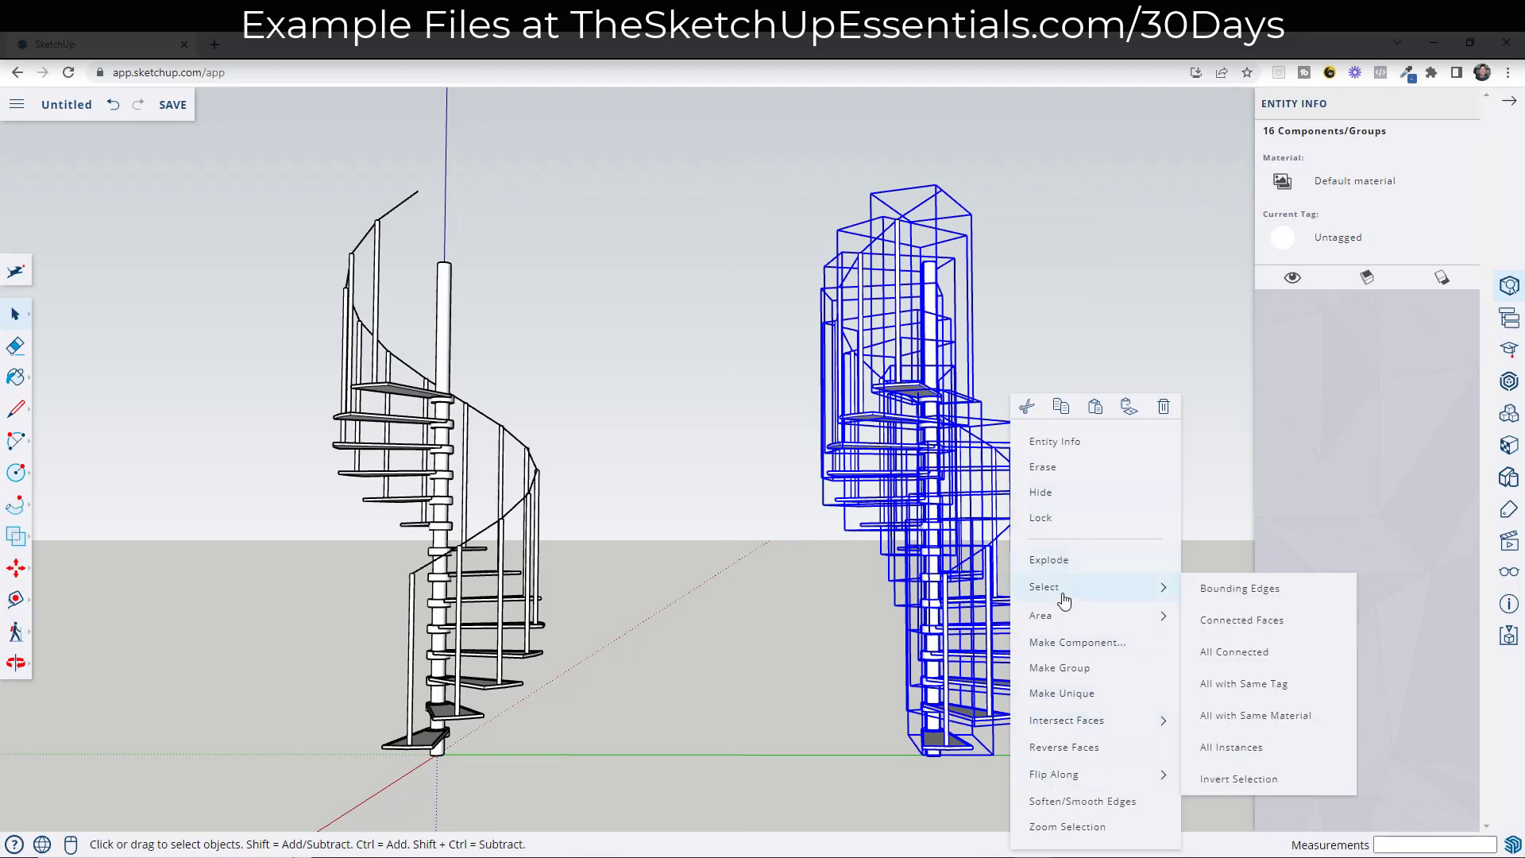
{"action": "left_click", "coordinate": [1062, 562]}
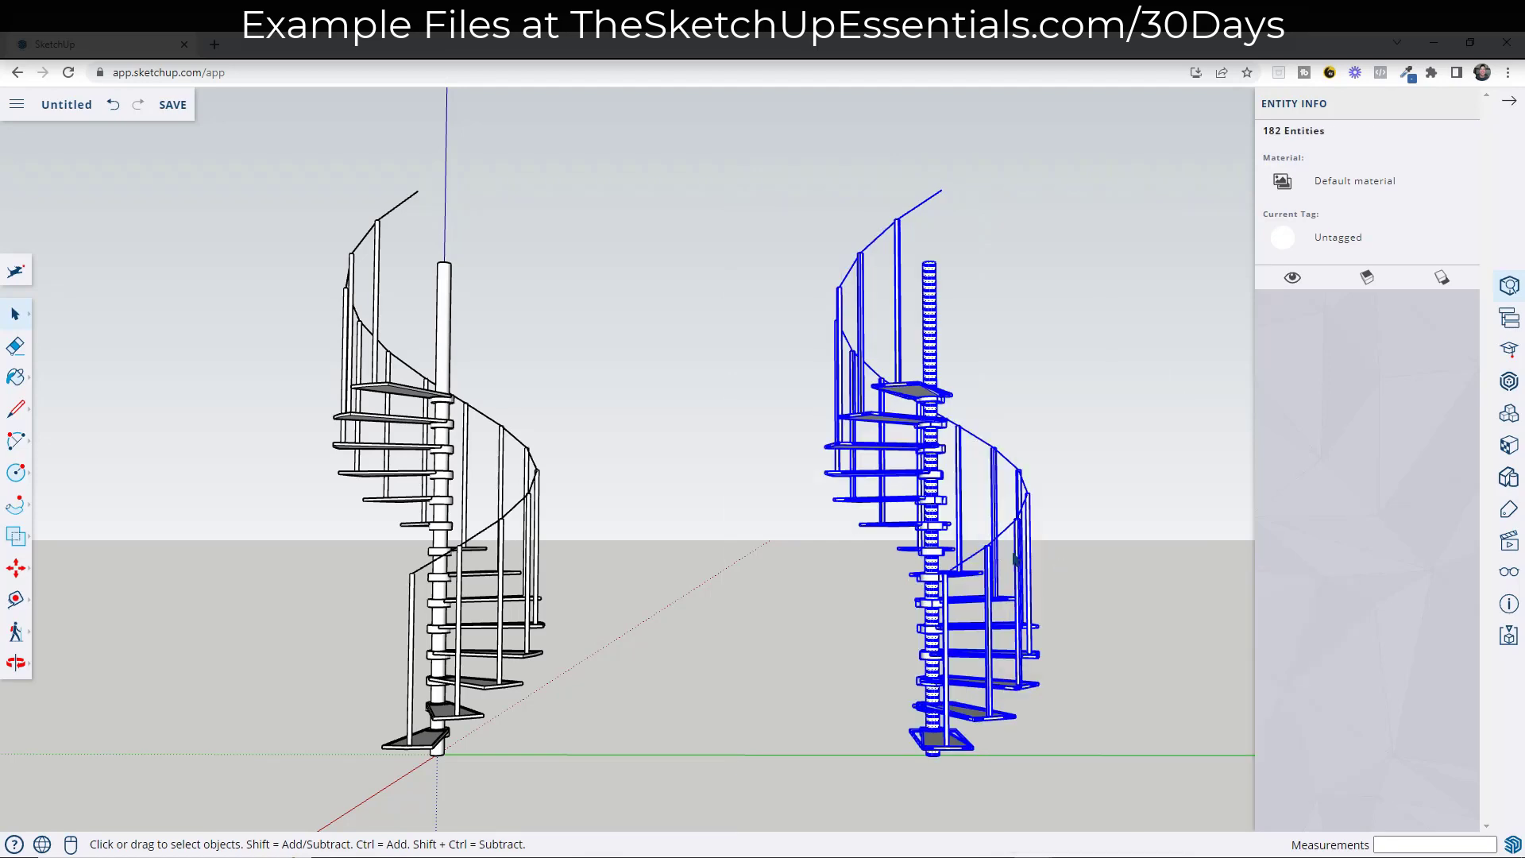
Isolate the connected handrail line in the exploded copy by keeping its 13 edges and deleting all the other geometry
{"action": "right_click", "coordinate": [1016, 559]}
{"action": "left_click", "coordinate": [968, 570]}
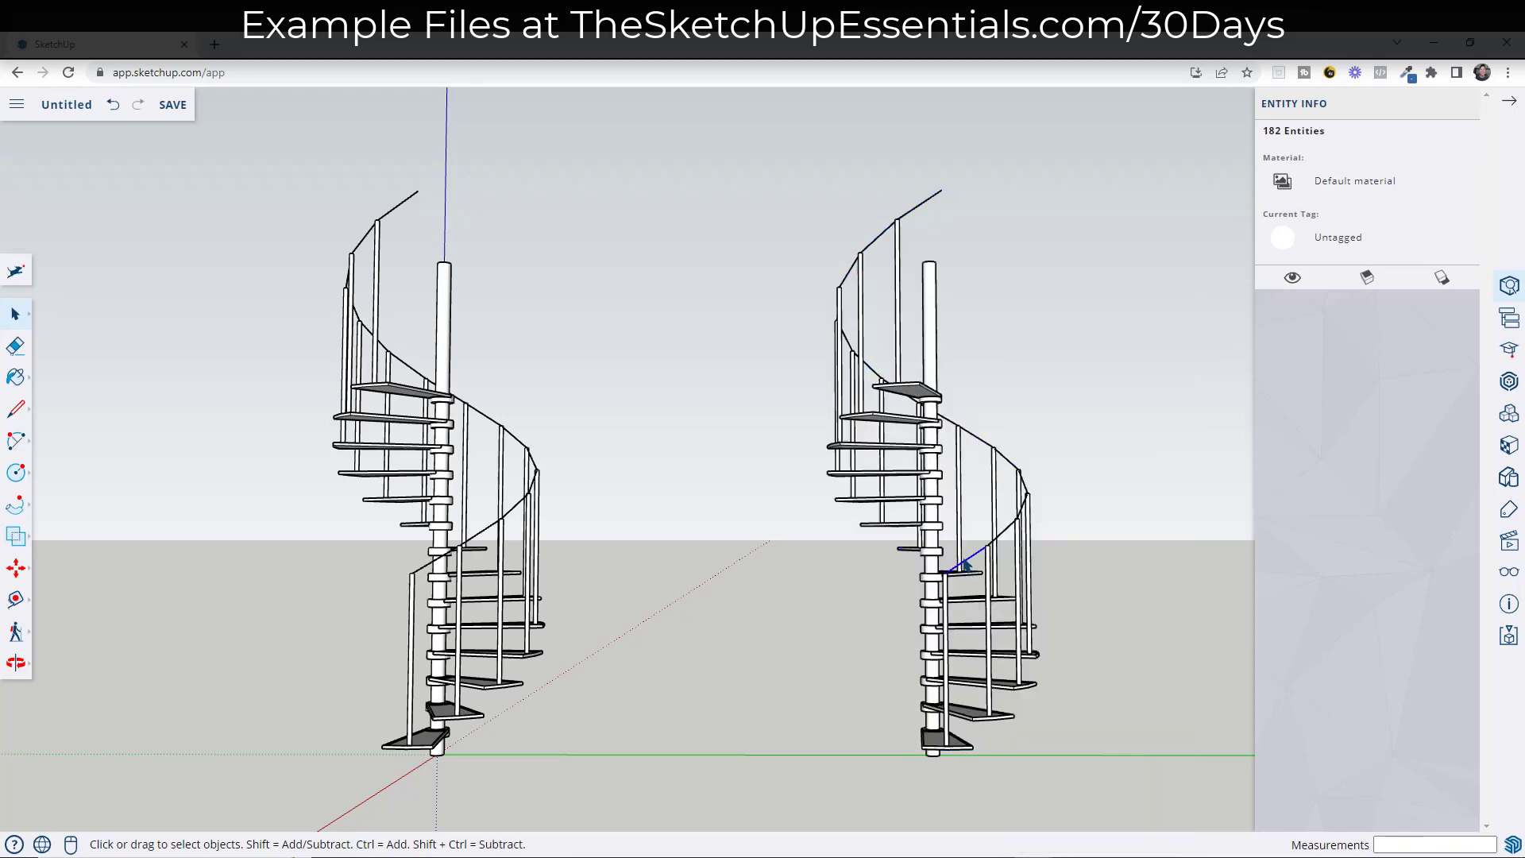
{"action": "left_click", "coordinate": [992, 548]}
{"action": "left_click", "coordinate": [1022, 510], "text": "ctrl"}
{"action": "middle_click_drag", "start_coordinate": [1022, 510], "coordinate": [1026, 536]}
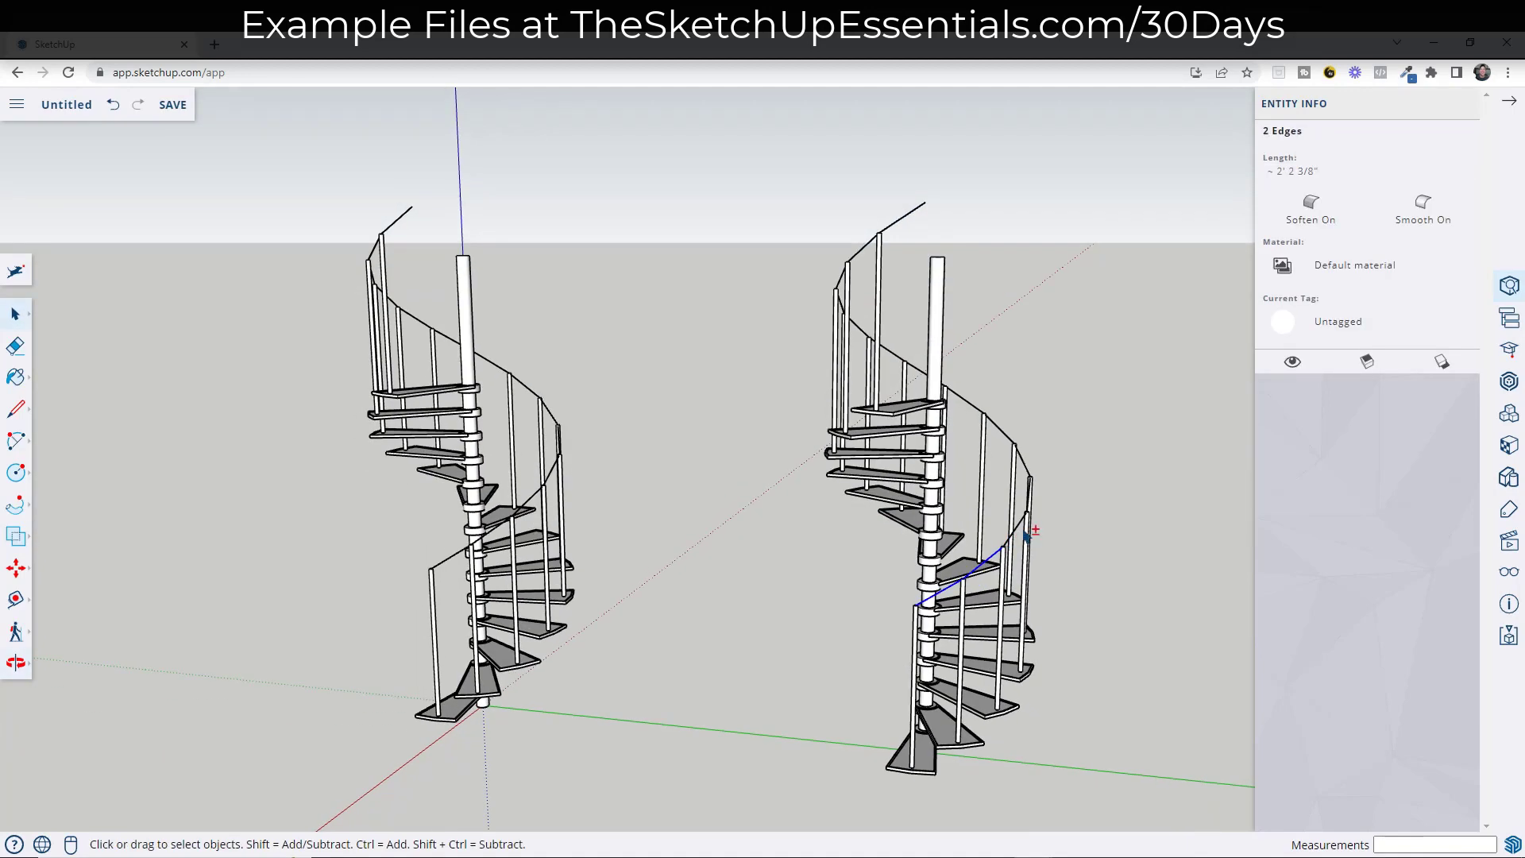
{"action": "left_click", "coordinate": [1020, 530], "text": "ctrl"}
{"action": "scroll", "coordinate": [1019, 534], "scroll_direction": "up", "scroll_amount": 6}
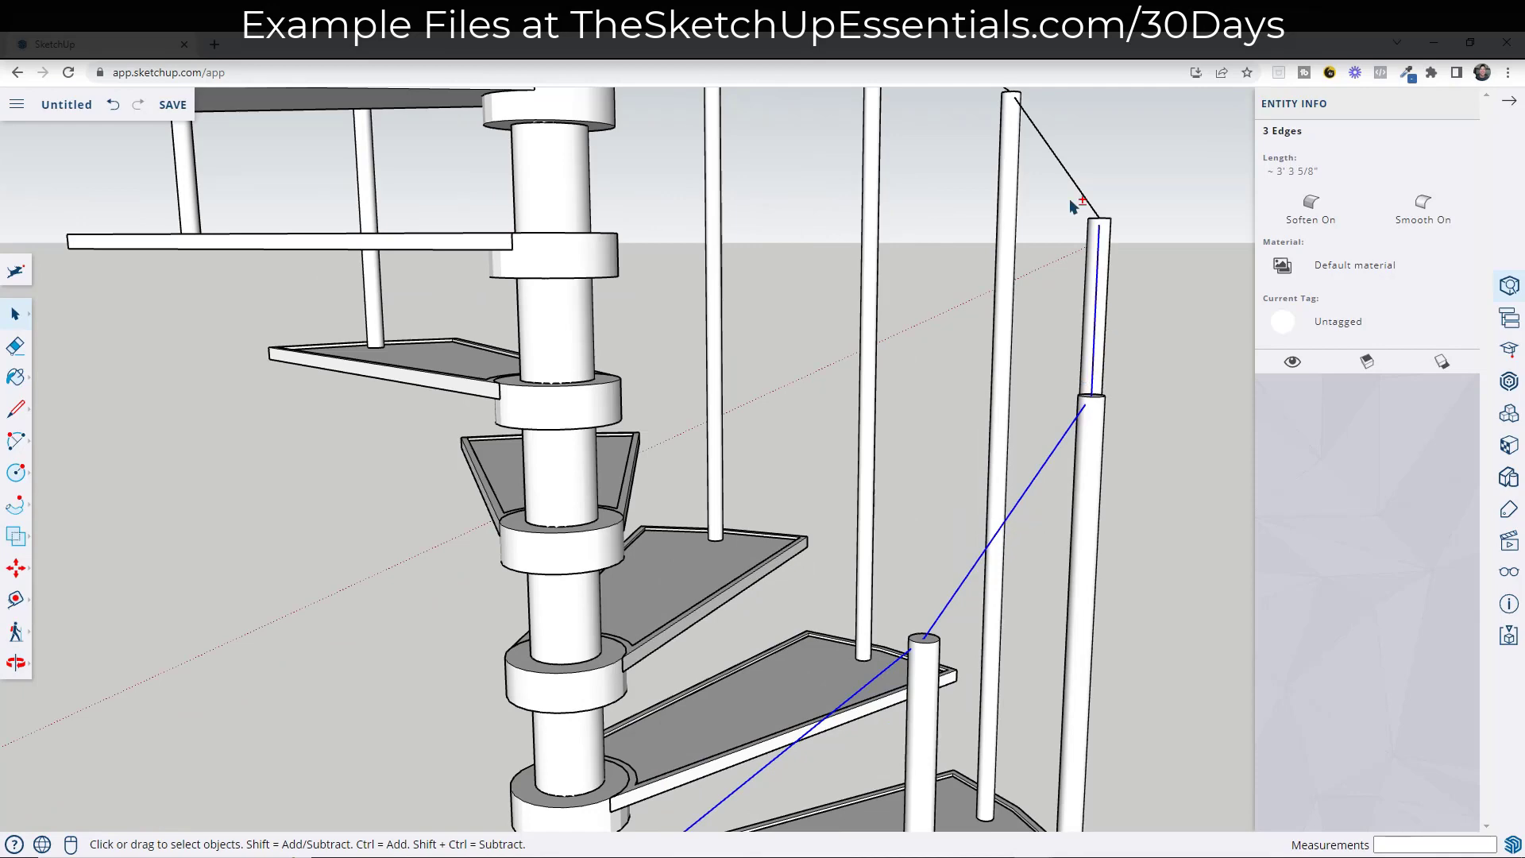
{"action": "scroll", "coordinate": [1110, 265], "scroll_direction": "down", "scroll_amount": 8}
{"action": "left_click", "coordinate": [803, 204], "text": "ctrl"}
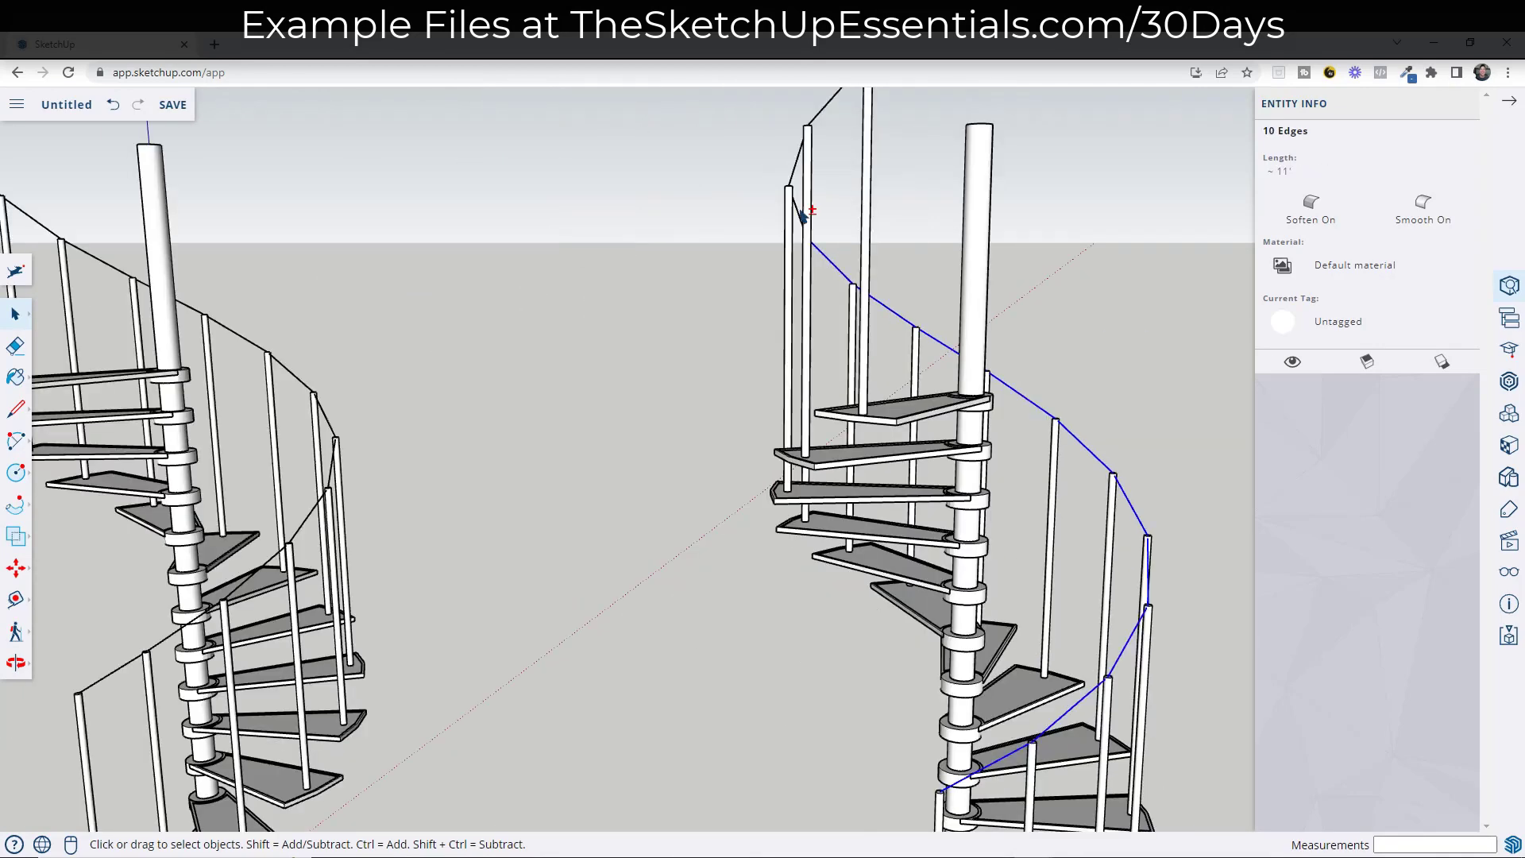
{"action": "left_click", "coordinate": [847, 306], "text": "ctrl"}
{"action": "scroll", "coordinate": [917, 546], "scroll_direction": "up", "scroll_amount": 8}
{"action": "key", "text": "m"}
{"action": "scroll", "coordinate": [918, 545], "scroll_direction": "down", "scroll_amount": 10}
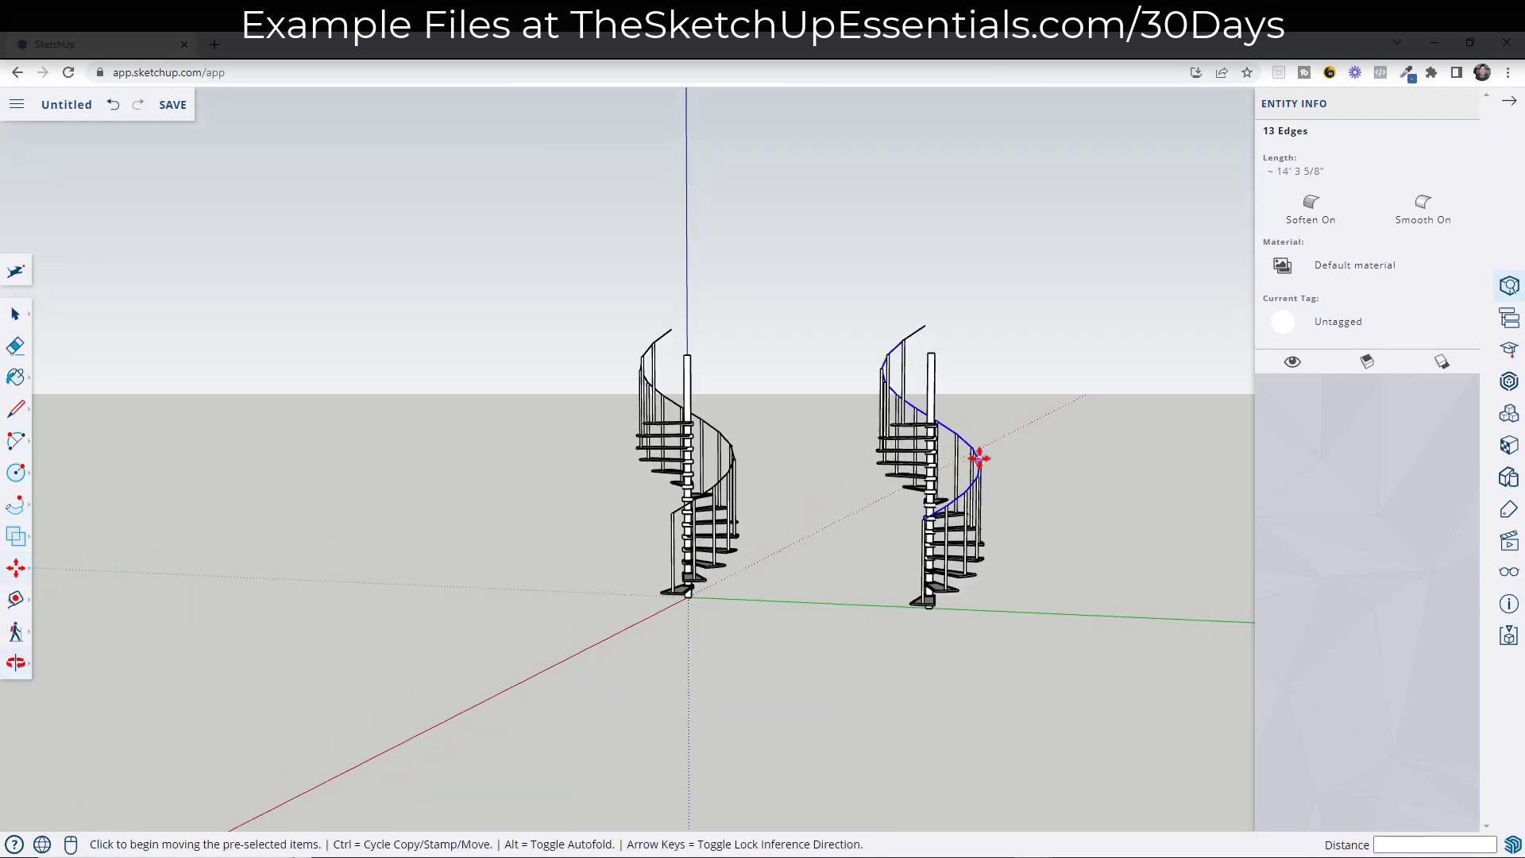
{"action": "key", "text": "space"}
{"action": "left_click_drag", "start_coordinate": [822, 280], "coordinate": [1117, 675], "text": "ctrl"}
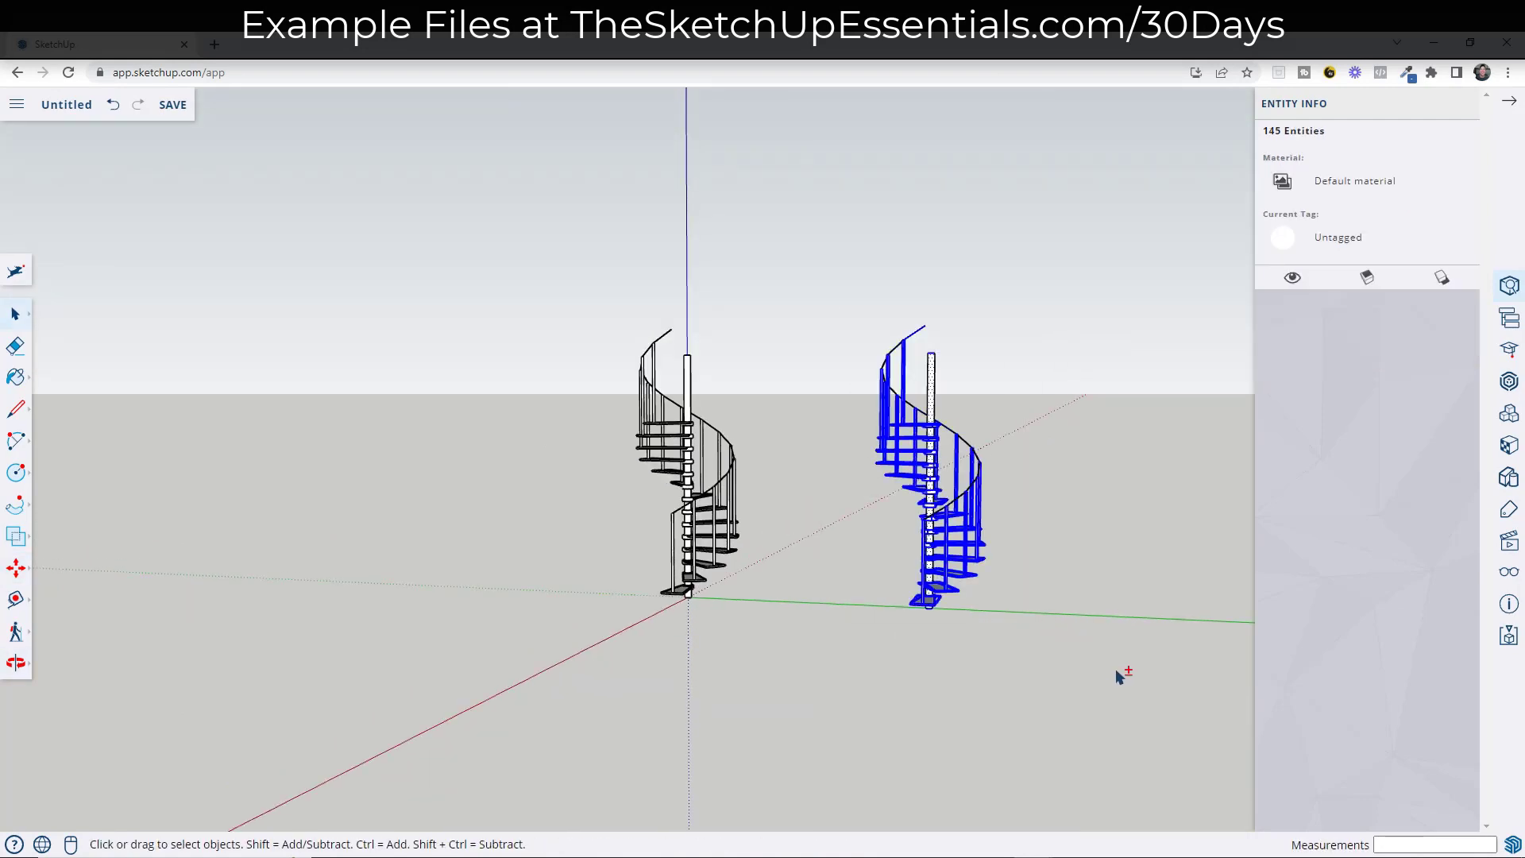
{"action": "key", "text": "Delete"}
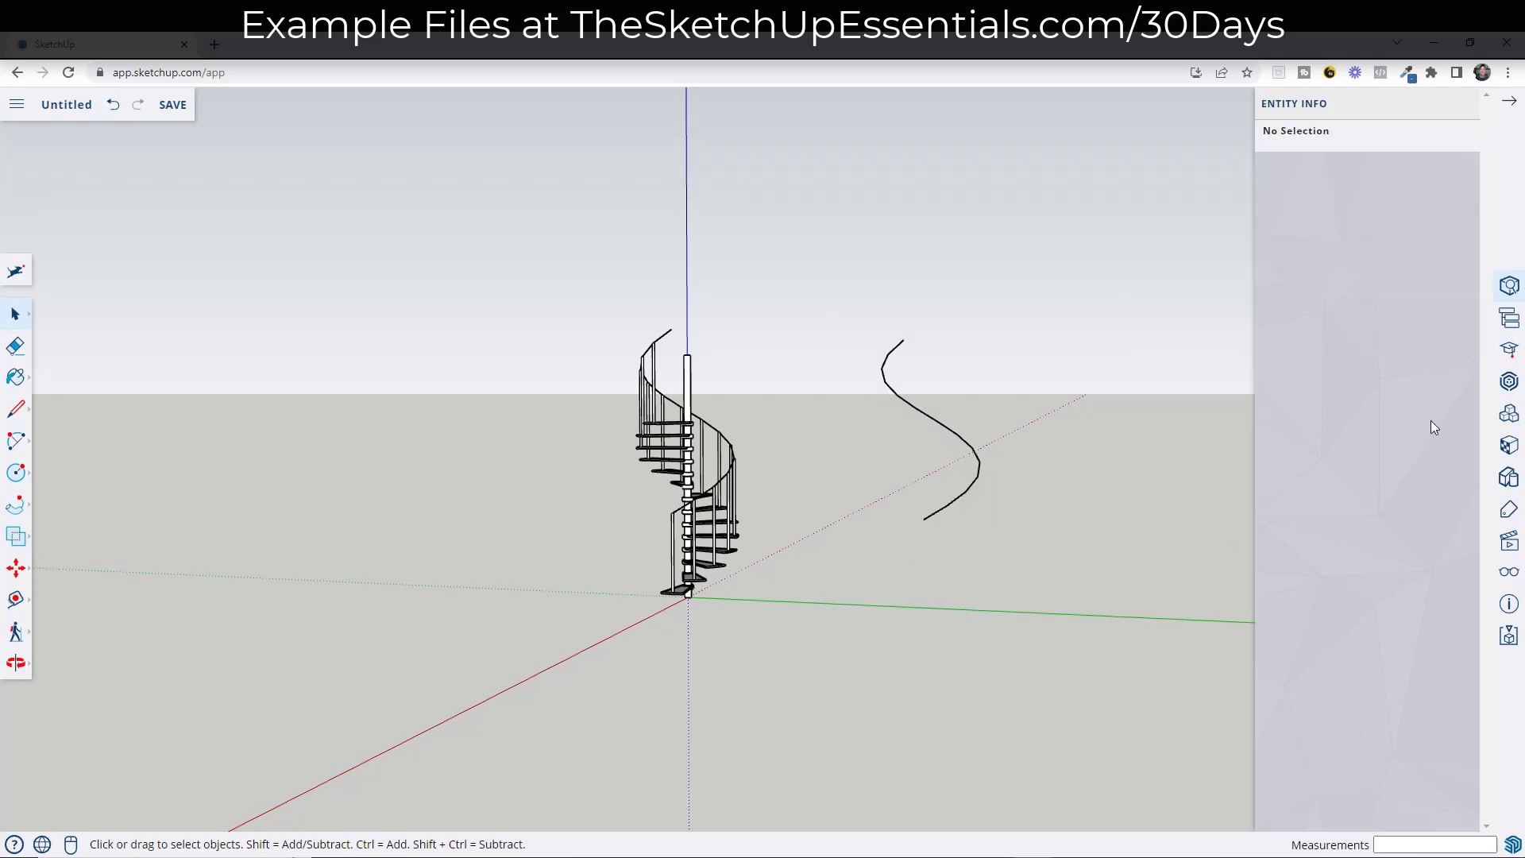
Delete the handrail line between the posts from inside the shared step component of the original staircase
{"action": "scroll", "coordinate": [907, 524], "scroll_direction": "up", "scroll_amount": 3}
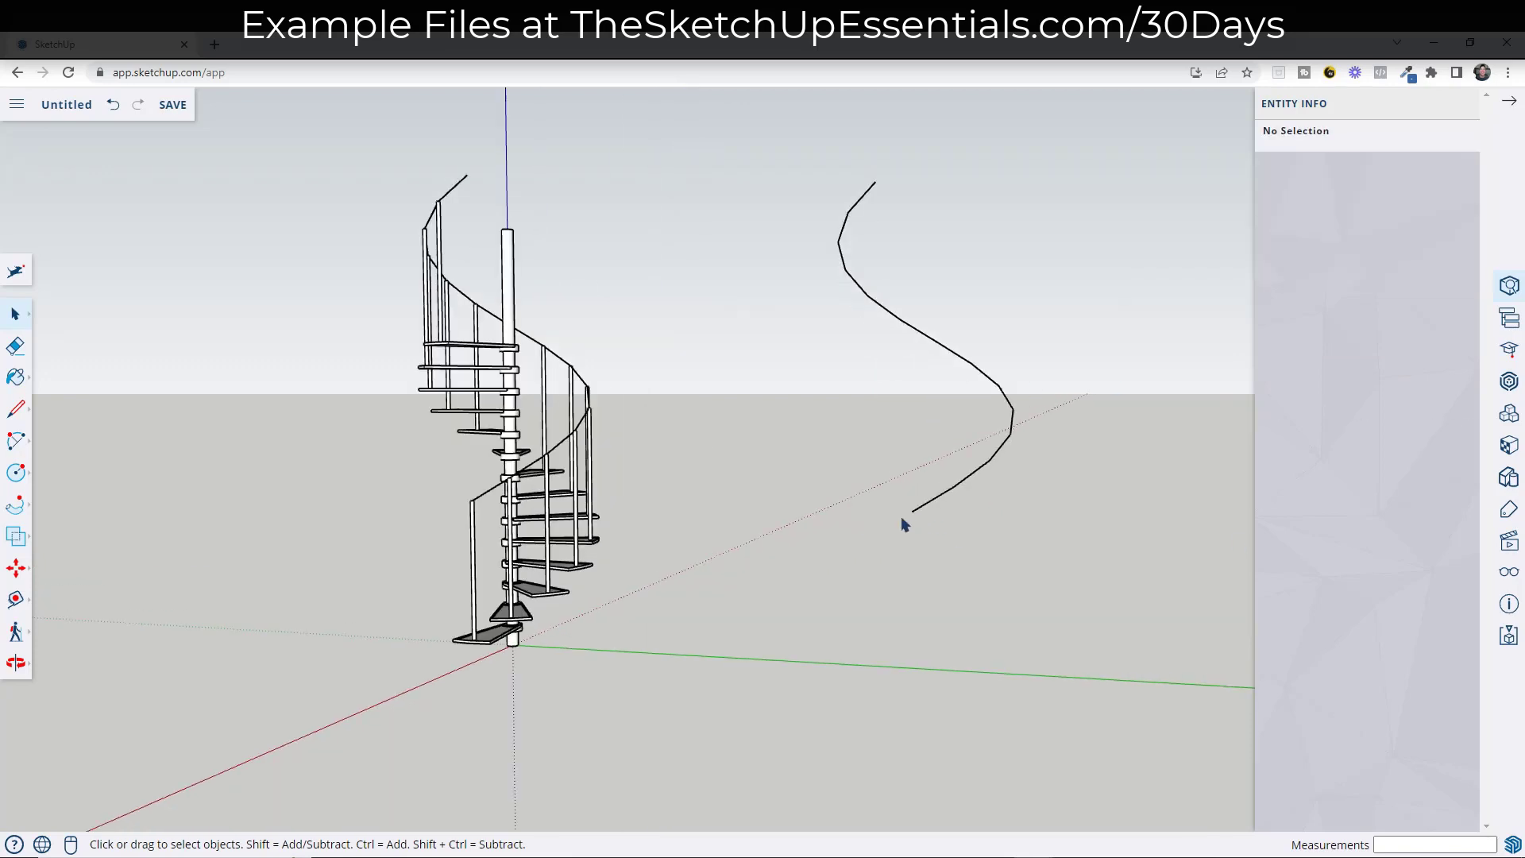
{"action": "double_click", "coordinate": [491, 497]}
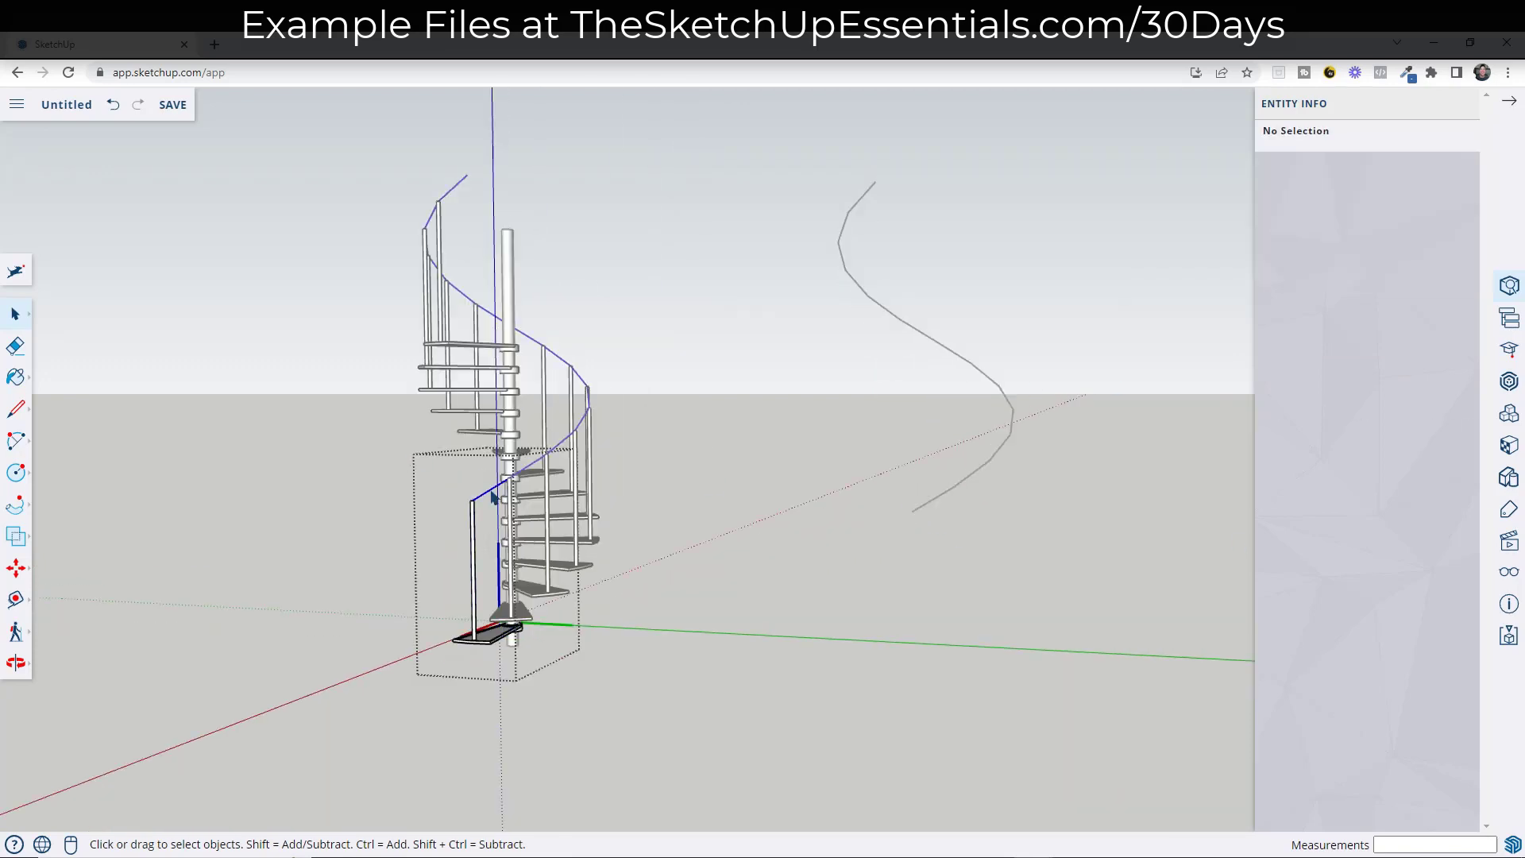
{"action": "left_click", "coordinate": [578, 530]}
{"action": "left_click", "coordinate": [711, 561]}
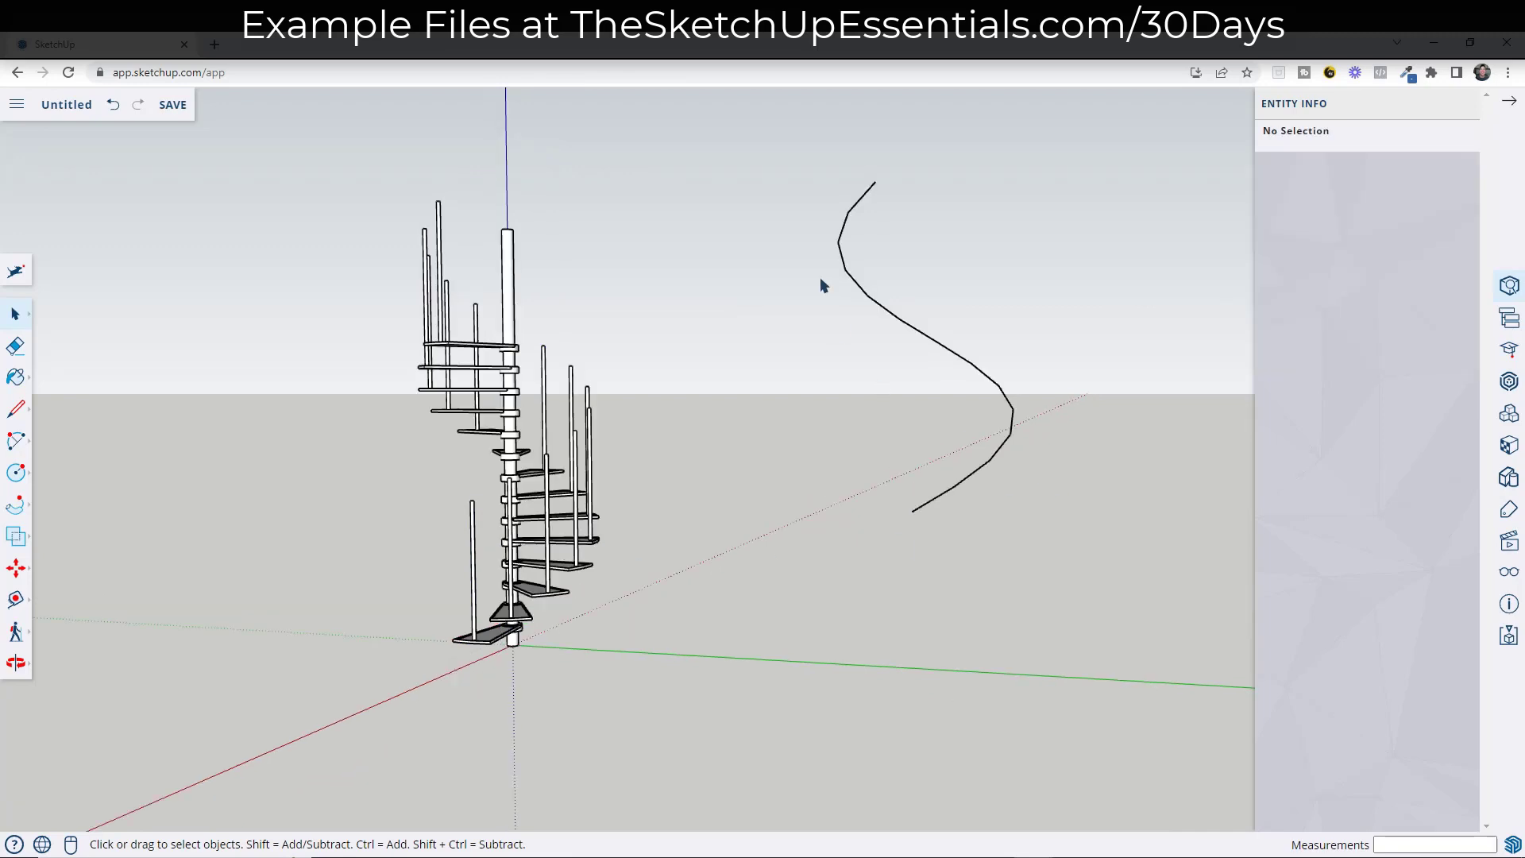
Move the isolated handrail path by its lower end onto the top centre of the original staircase's first post
{"action": "left_click_drag", "start_coordinate": [734, 136], "coordinate": [1056, 537]}
{"action": "key", "text": "m"}
{"action": "scroll", "coordinate": [917, 514], "scroll_direction": "up", "scroll_amount": 3}
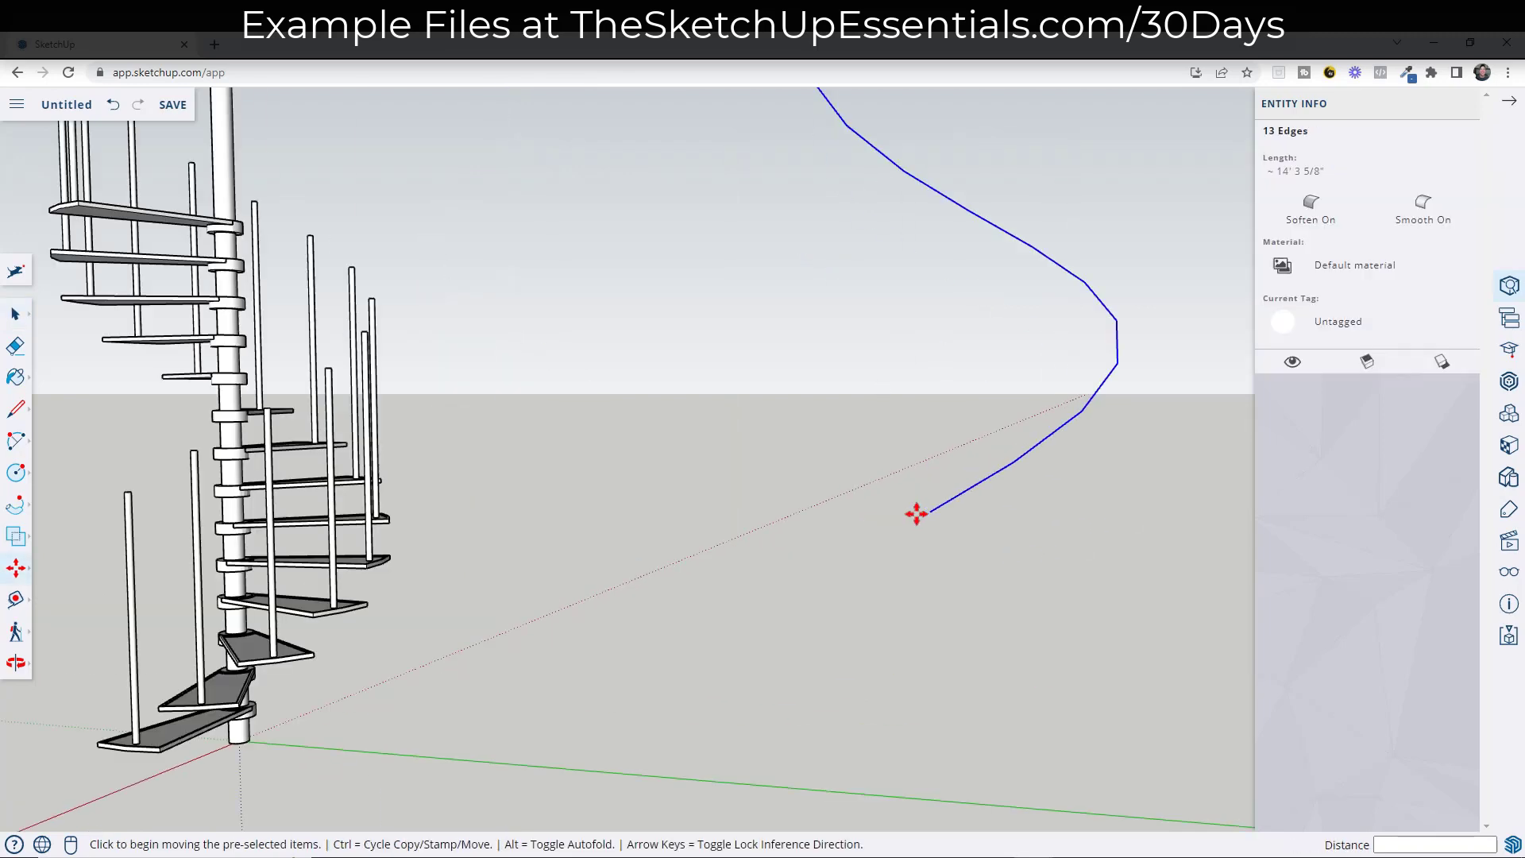
{"action": "left_click", "coordinate": [931, 512]}
{"action": "scroll", "coordinate": [310, 500], "scroll_direction": "up", "scroll_amount": 4}
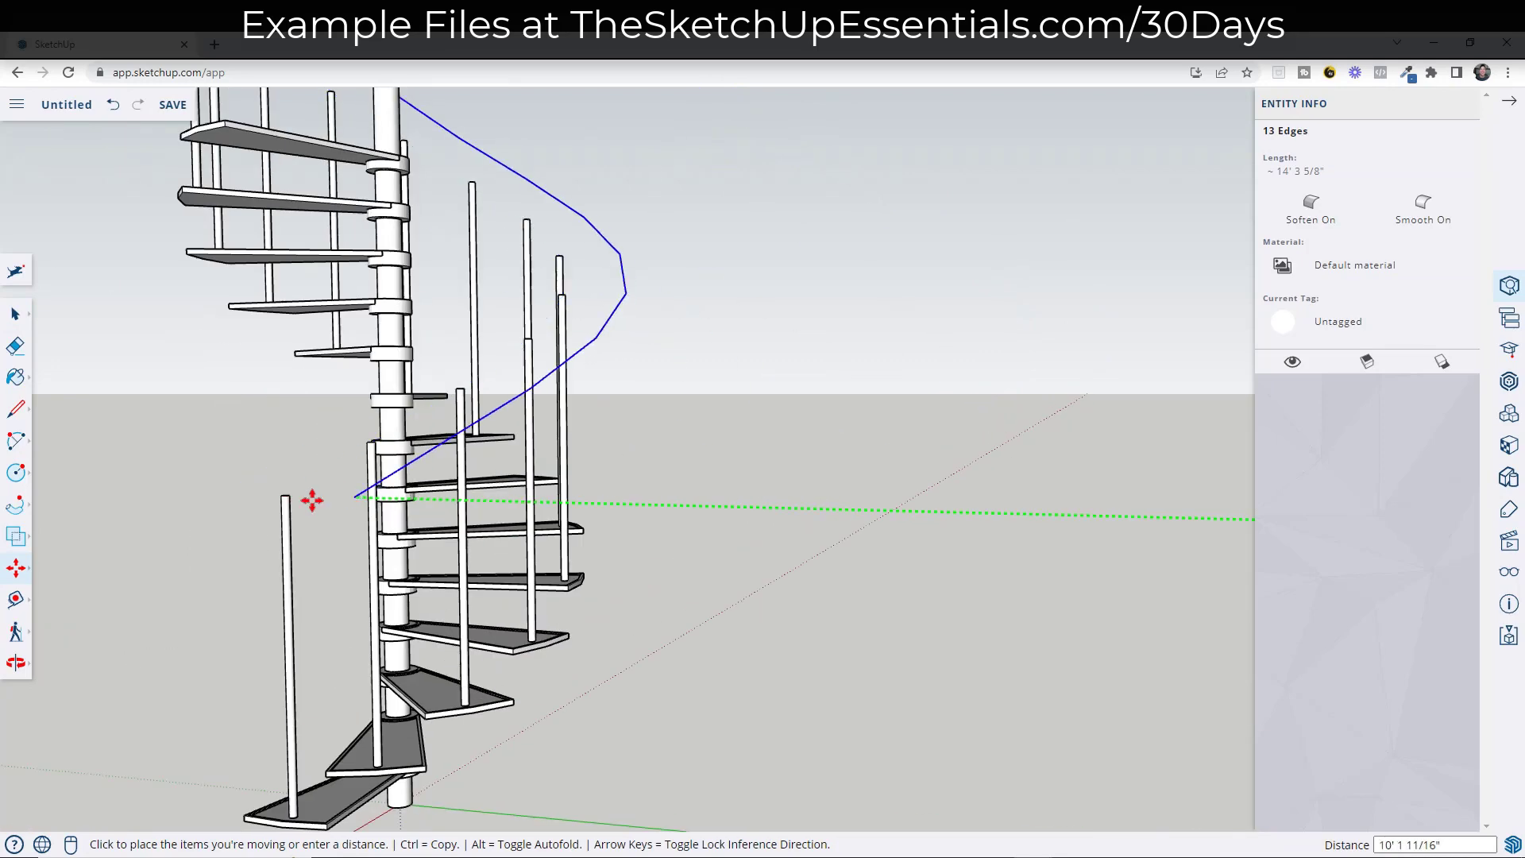
{"action": "scroll", "coordinate": [277, 497], "scroll_direction": "up", "scroll_amount": 8}
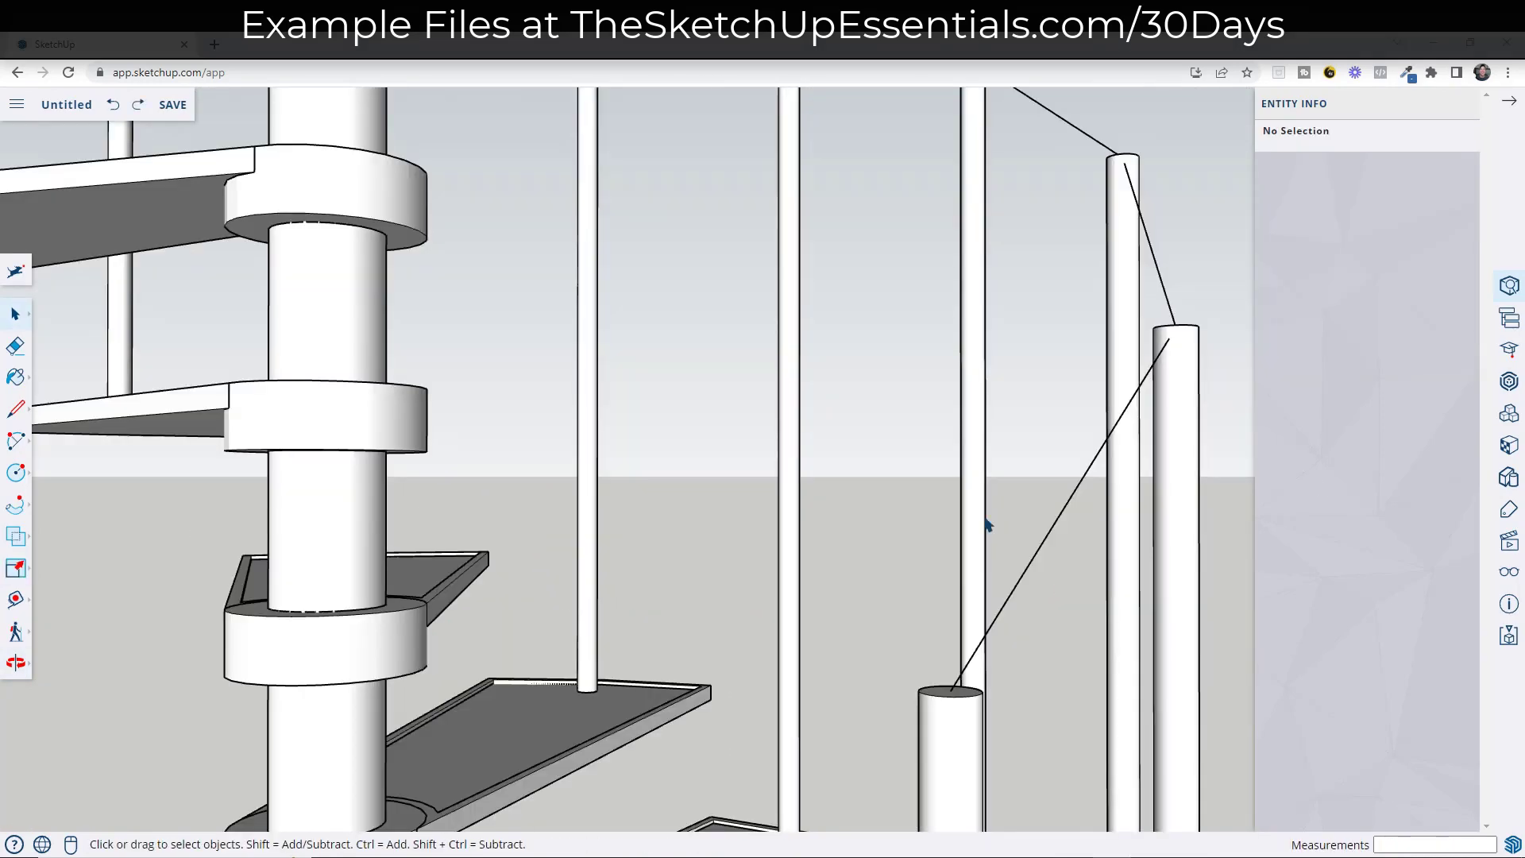
Draw an upright circle, wider than the post, centred on the handrail path's lower end at the first post
{"action": "scroll", "coordinate": [987, 525], "scroll_direction": "down", "scroll_amount": 5}
{"action": "scroll", "coordinate": [861, 640], "scroll_direction": "up", "scroll_amount": 6}
{"action": "scroll", "coordinate": [892, 562], "scroll_direction": "down", "scroll_amount": 2}
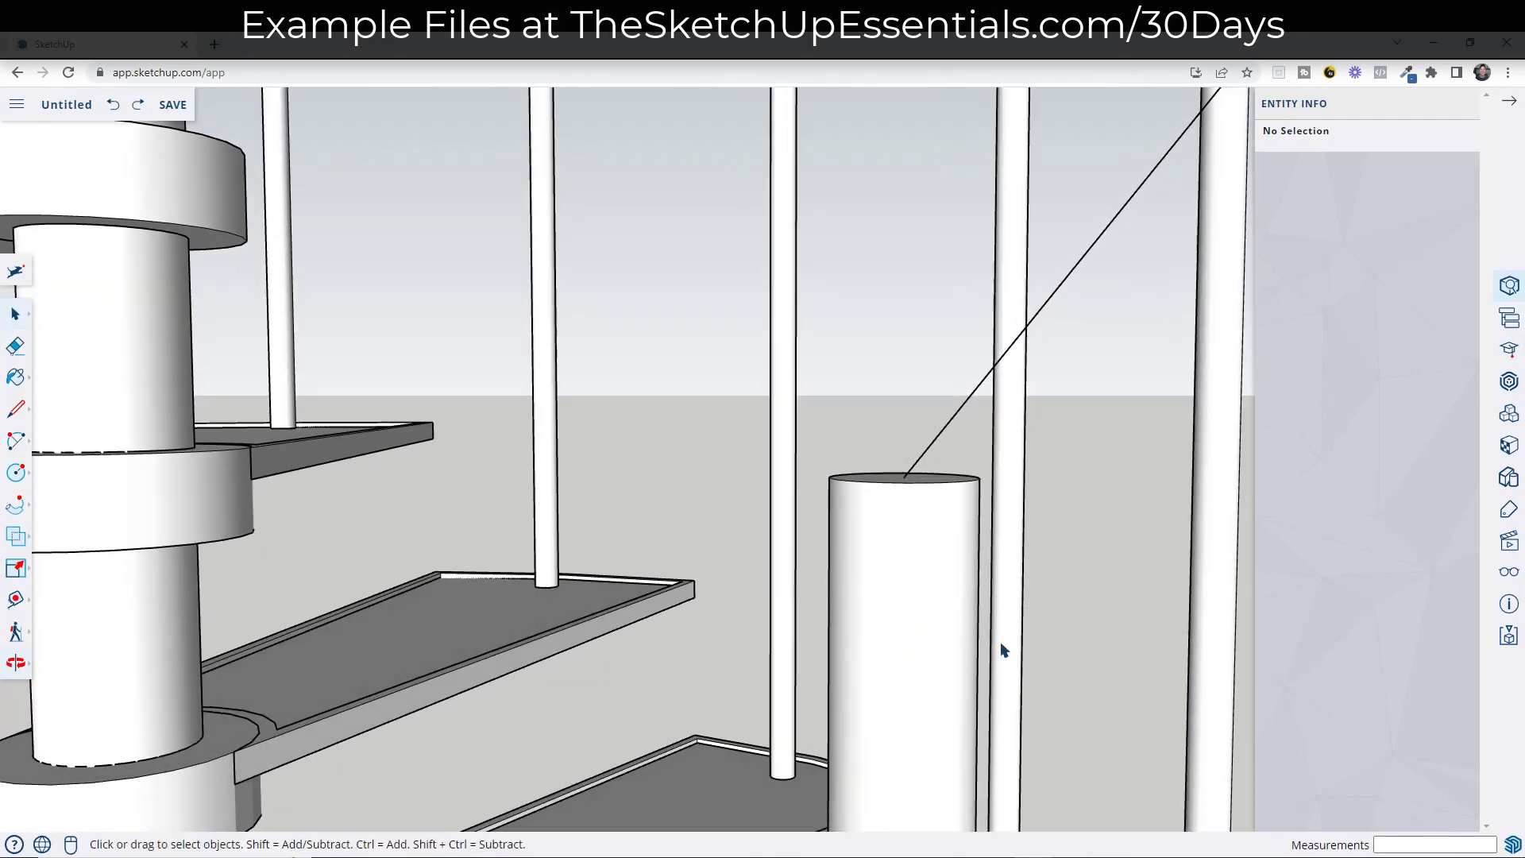
{"action": "middle_click_drag", "start_coordinate": [998, 646], "coordinate": [816, 605]}
{"action": "scroll", "coordinate": [932, 585], "scroll_direction": "down", "scroll_amount": 3}
{"action": "scroll", "coordinate": [826, 603], "scroll_direction": "up", "scroll_amount": 3}
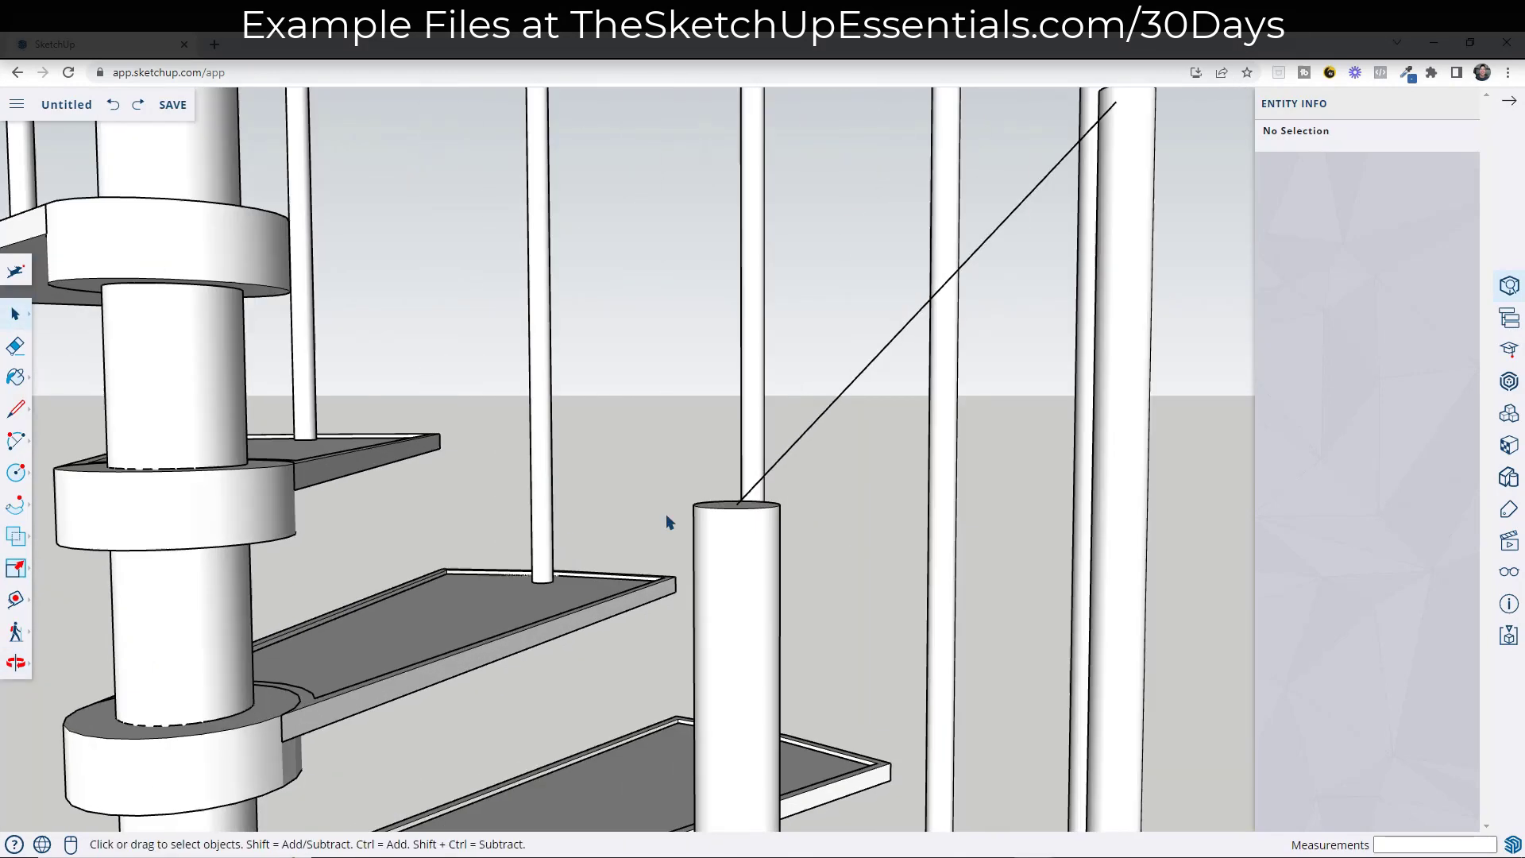
{"action": "middle_click_drag", "start_coordinate": [663, 517], "coordinate": [750, 498]}
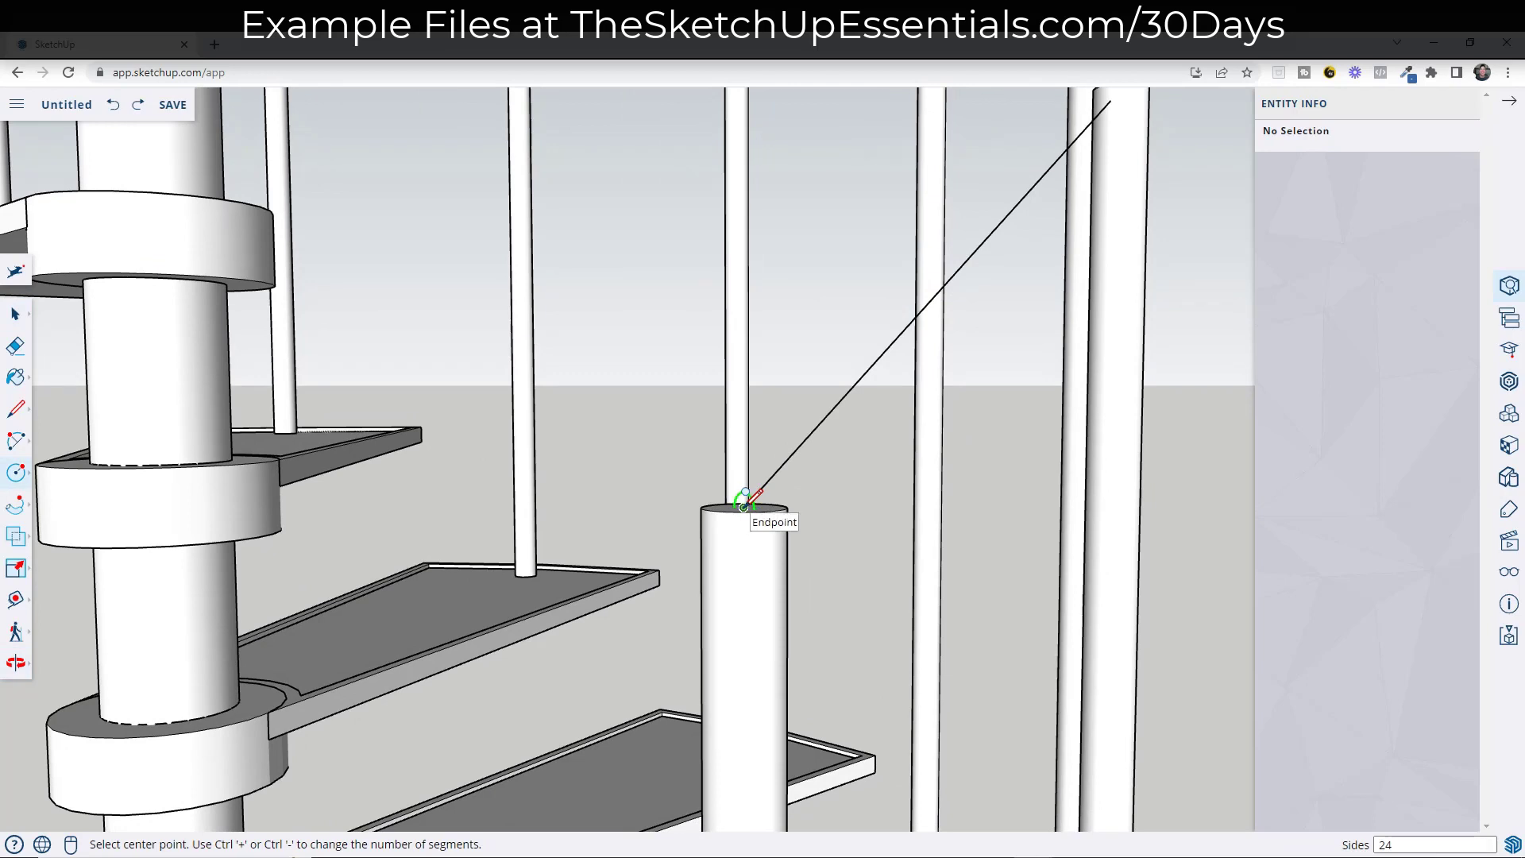
{"action": "left_click", "coordinate": [744, 506]}
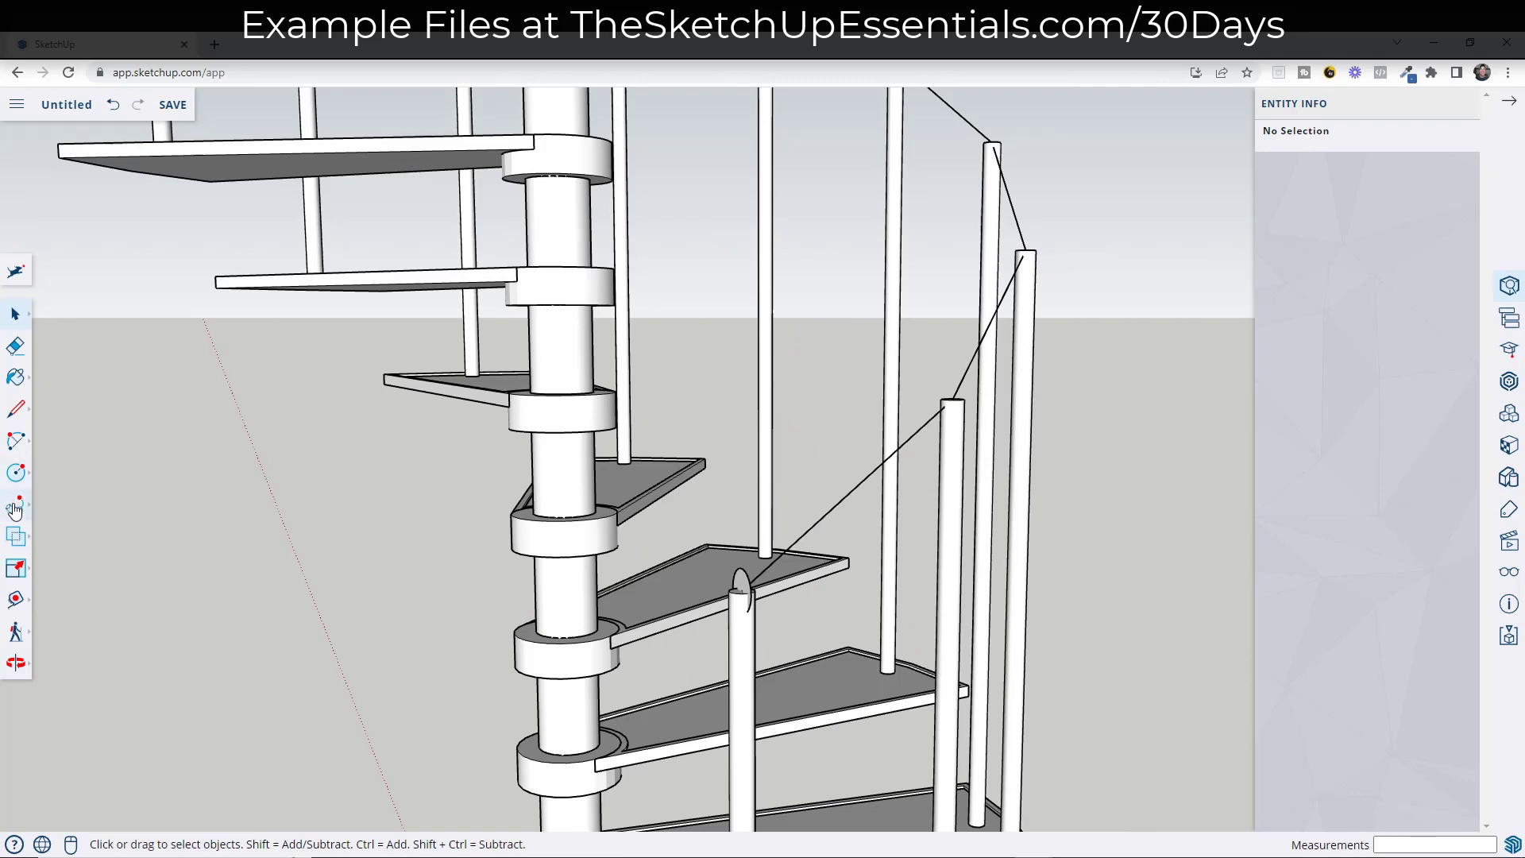
{"action": "left_click", "coordinate": [15, 509]}
{"action": "left_click", "coordinate": [61, 512]}
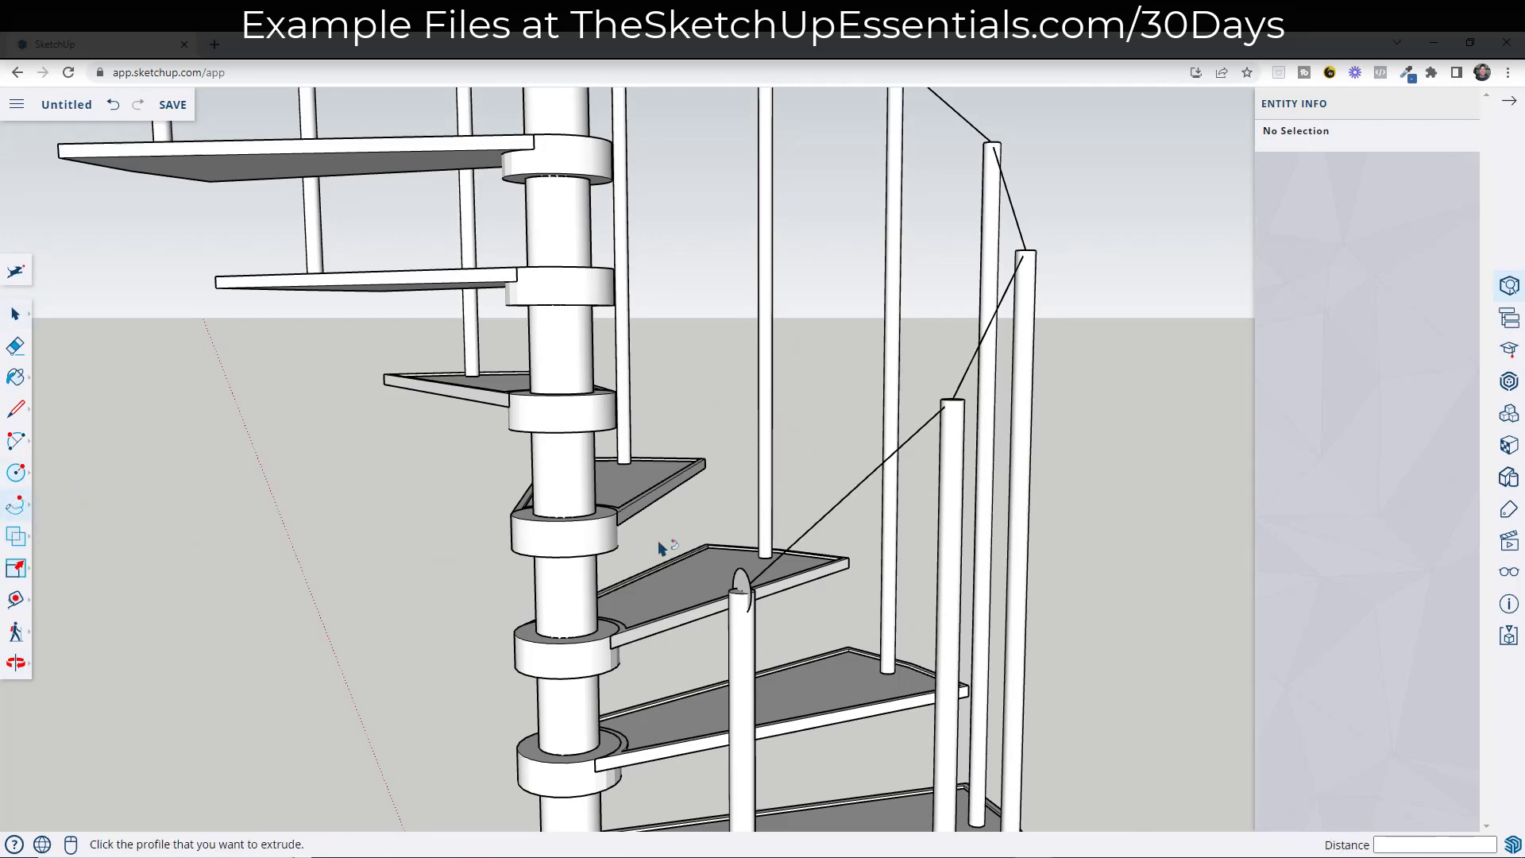
{"action": "left_click", "coordinate": [742, 583]}
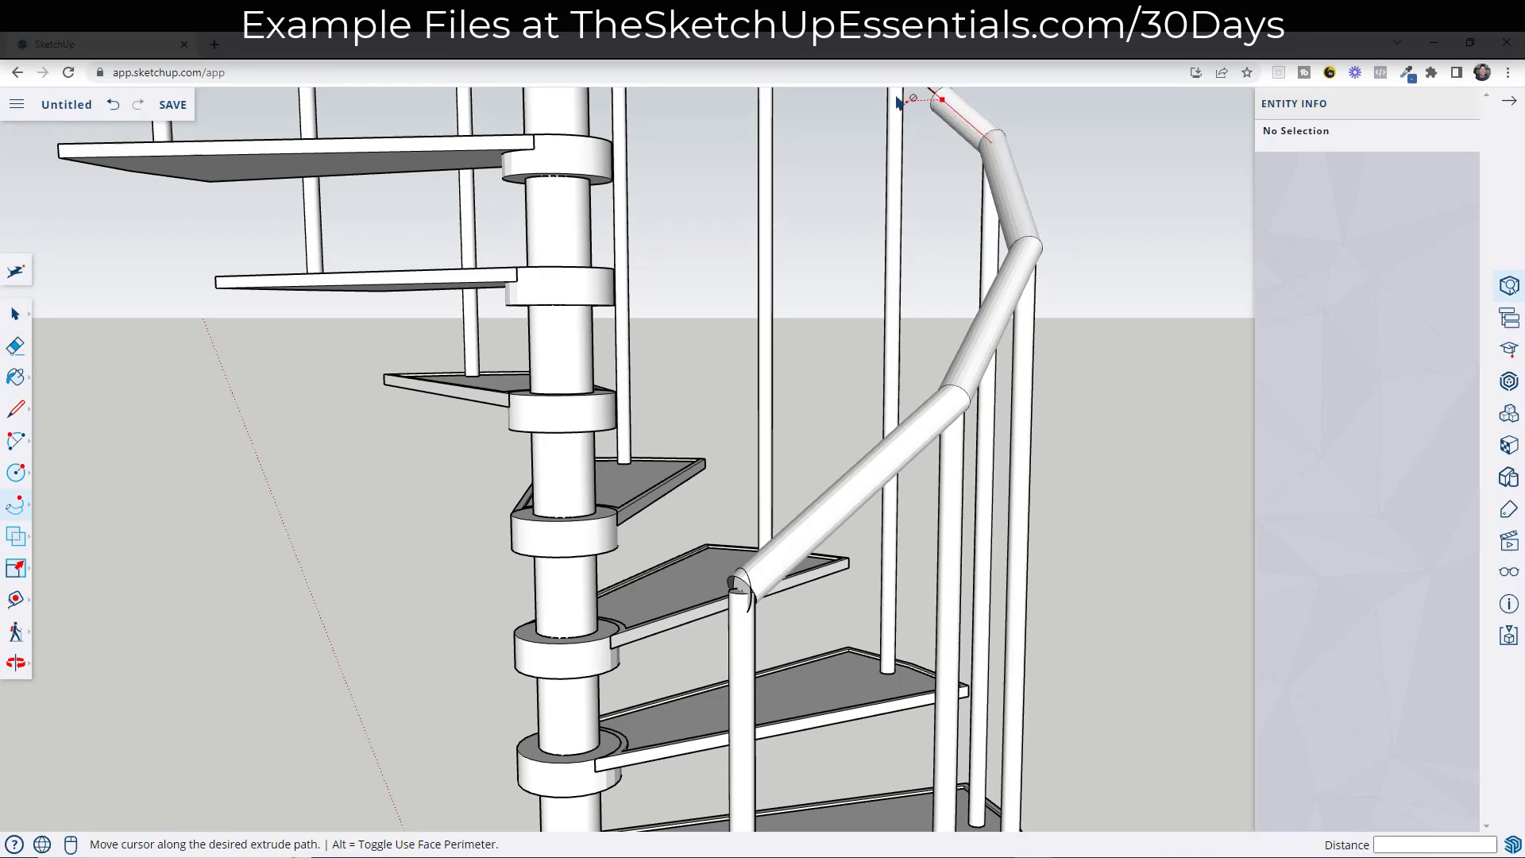
{"action": "key", "text": "space"}
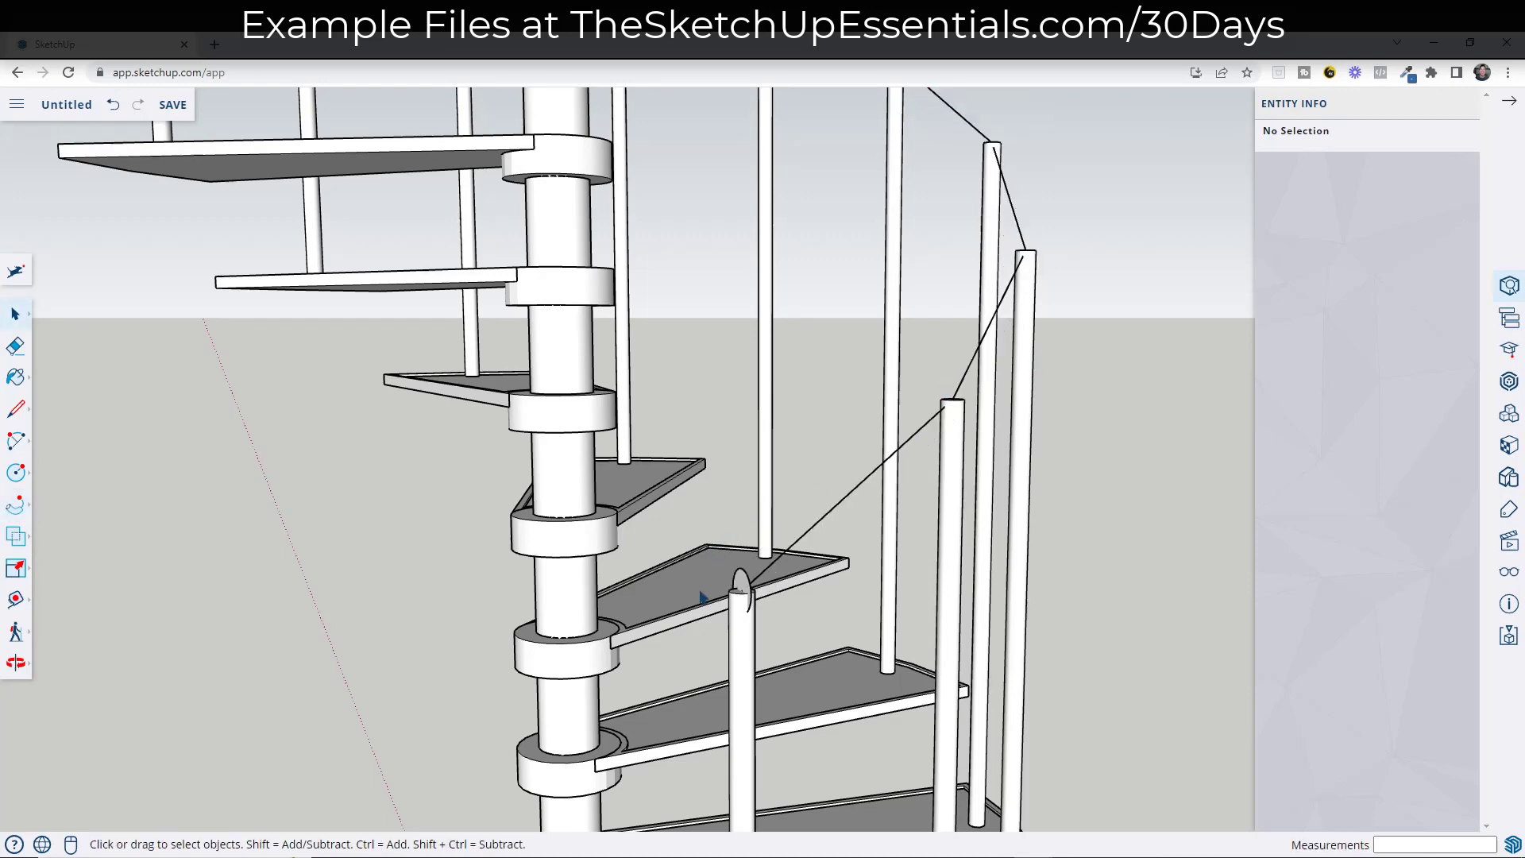
Scale the upright circle about its centre in the green direction to flatten it into a low elliptical handrail profile
{"action": "scroll", "coordinate": [1007, 589], "scroll_direction": "up", "scroll_amount": 5}
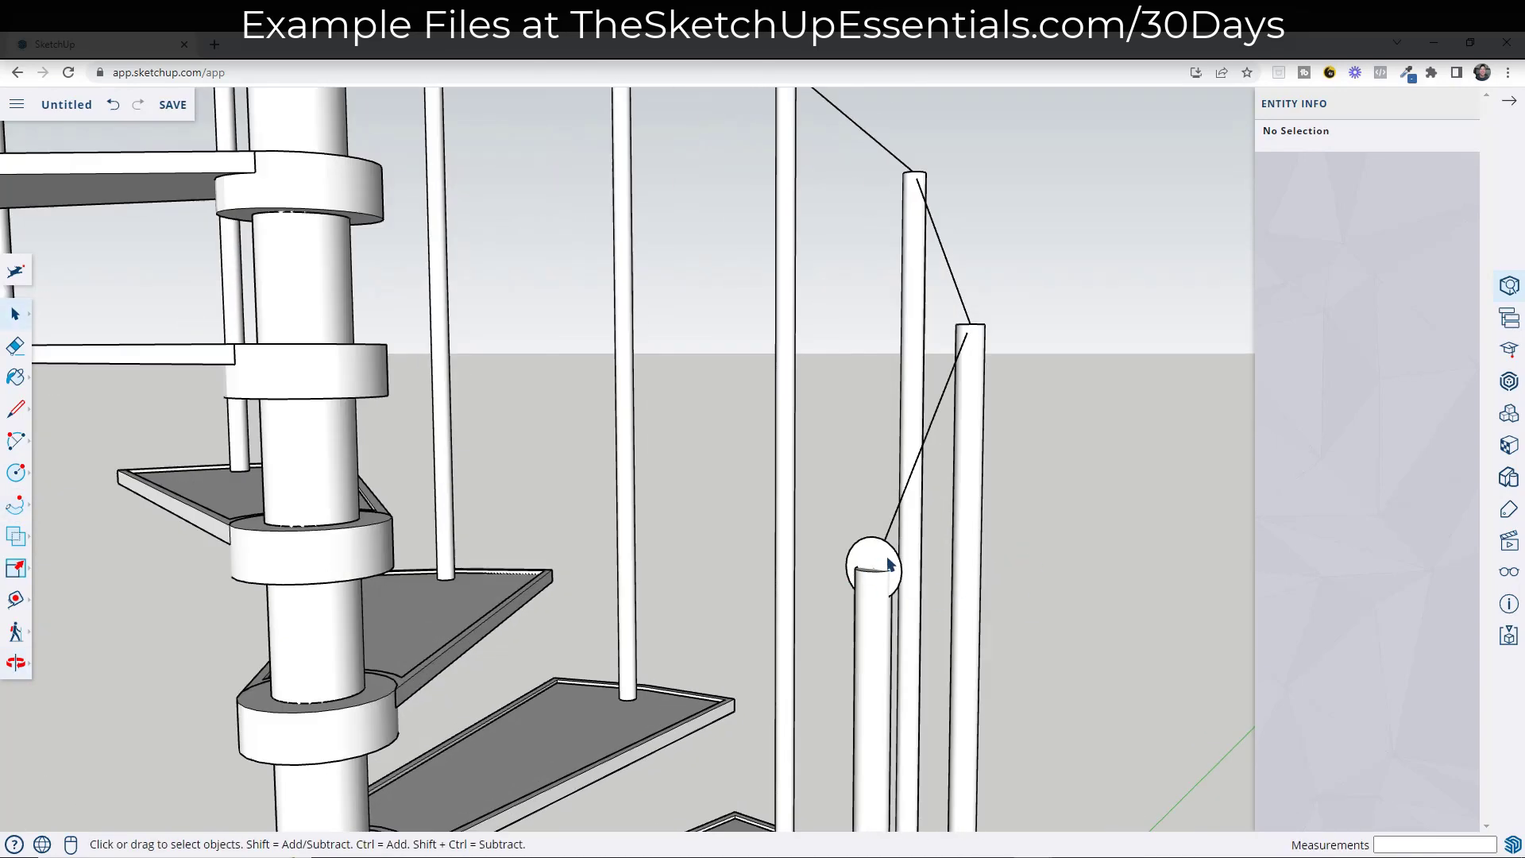
{"action": "left_click", "coordinate": [890, 565]}
{"action": "scroll", "coordinate": [882, 563], "scroll_direction": "up", "scroll_amount": 4}
{"action": "key", "text": "s"}
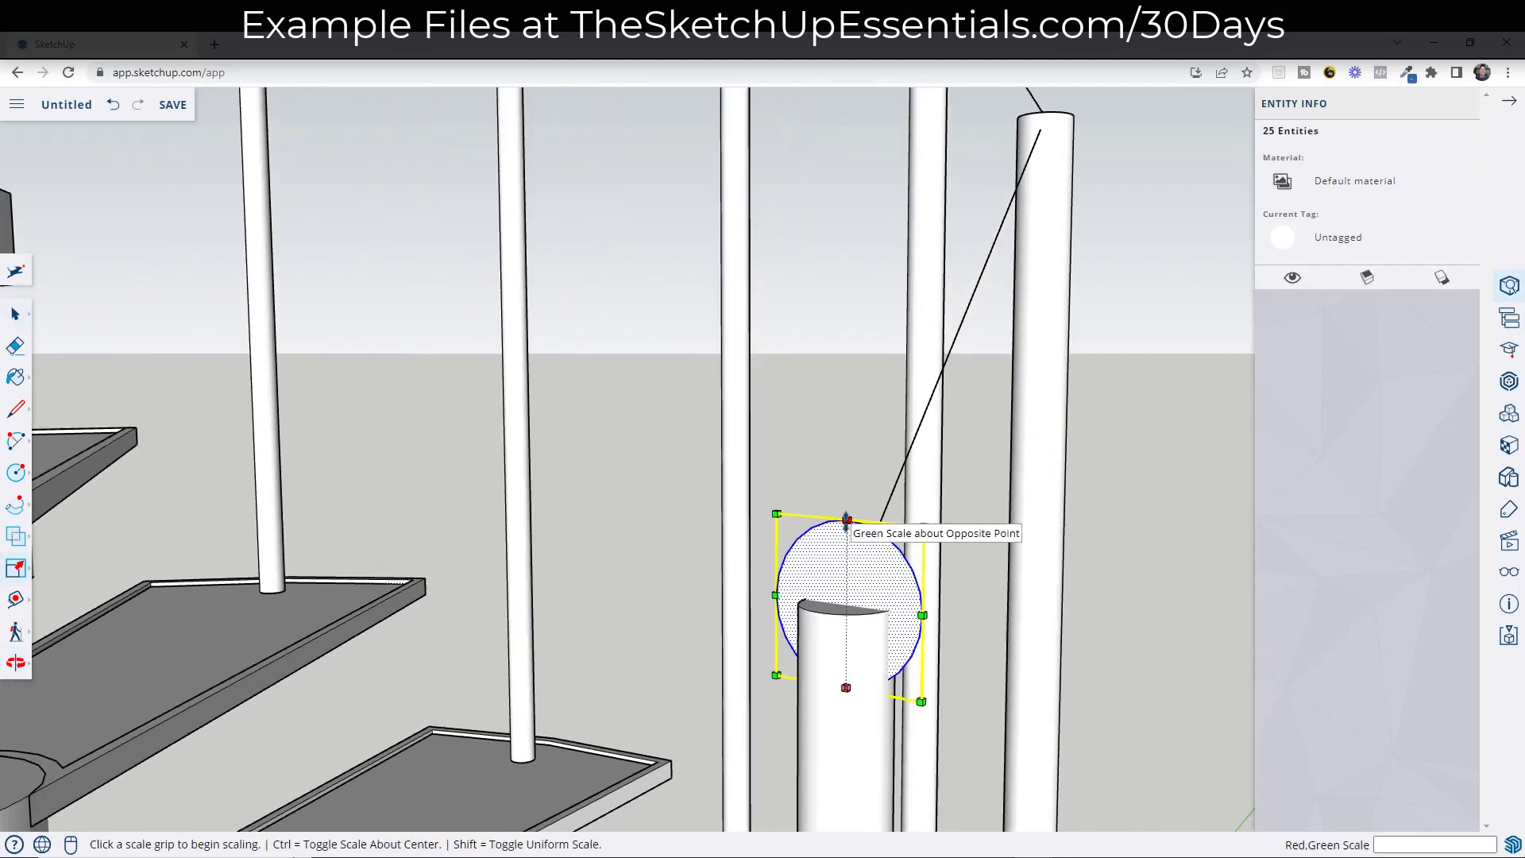
{"action": "left_click", "coordinate": [847, 512]}
{"action": "key", "text": "ctrl"}
{"action": "left_click", "coordinate": [849, 562]}
{"action": "key", "text": "space"}
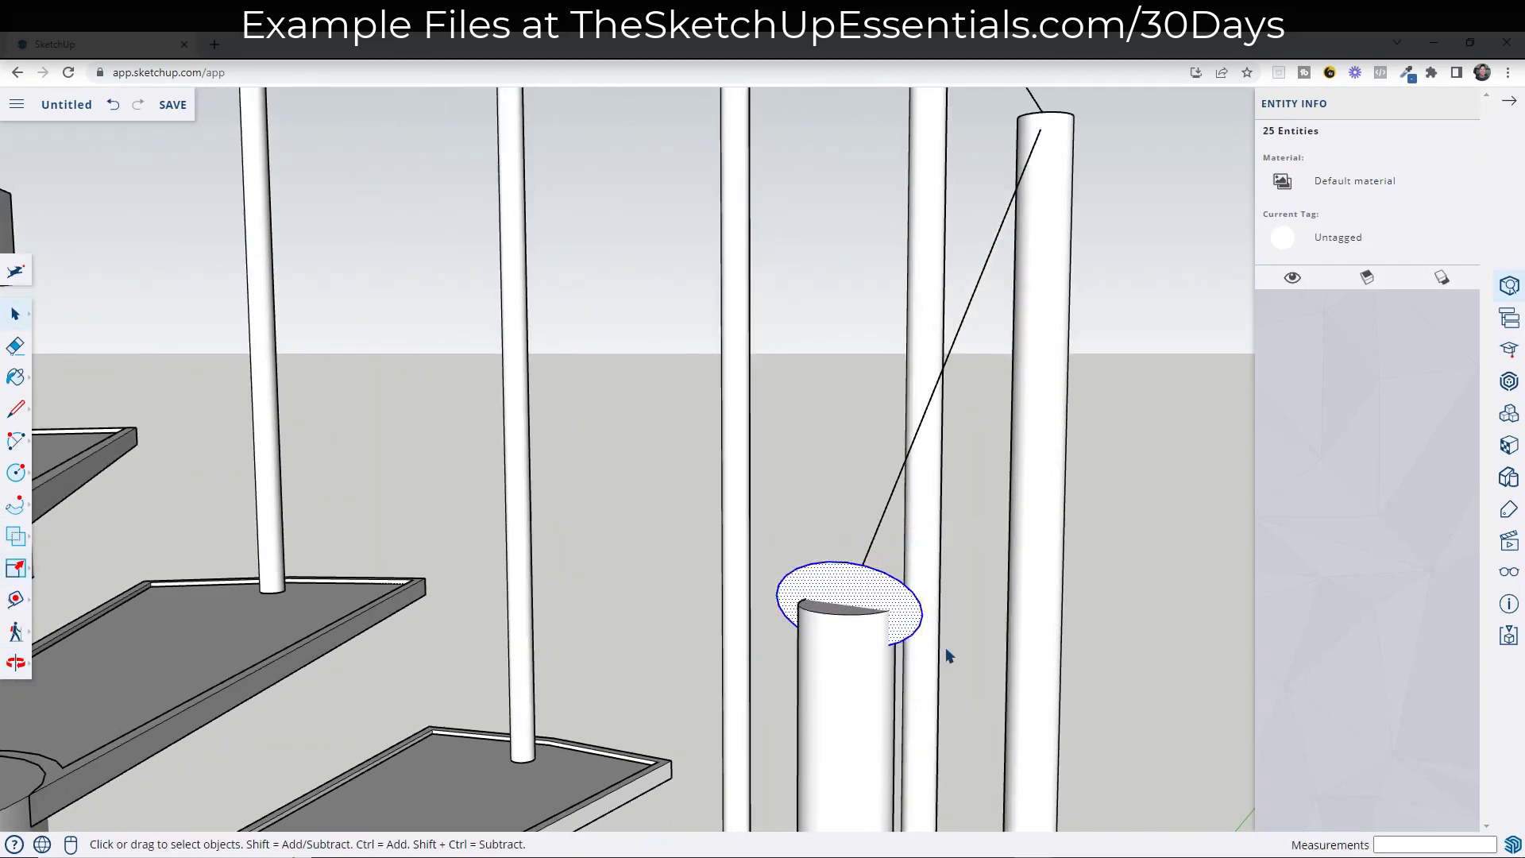
Try to sweep the elliptical profile along the handrail path with Follow Me, and undo the sweep
{"action": "middle_click_drag", "start_coordinate": [856, 632], "coordinate": [690, 669]}
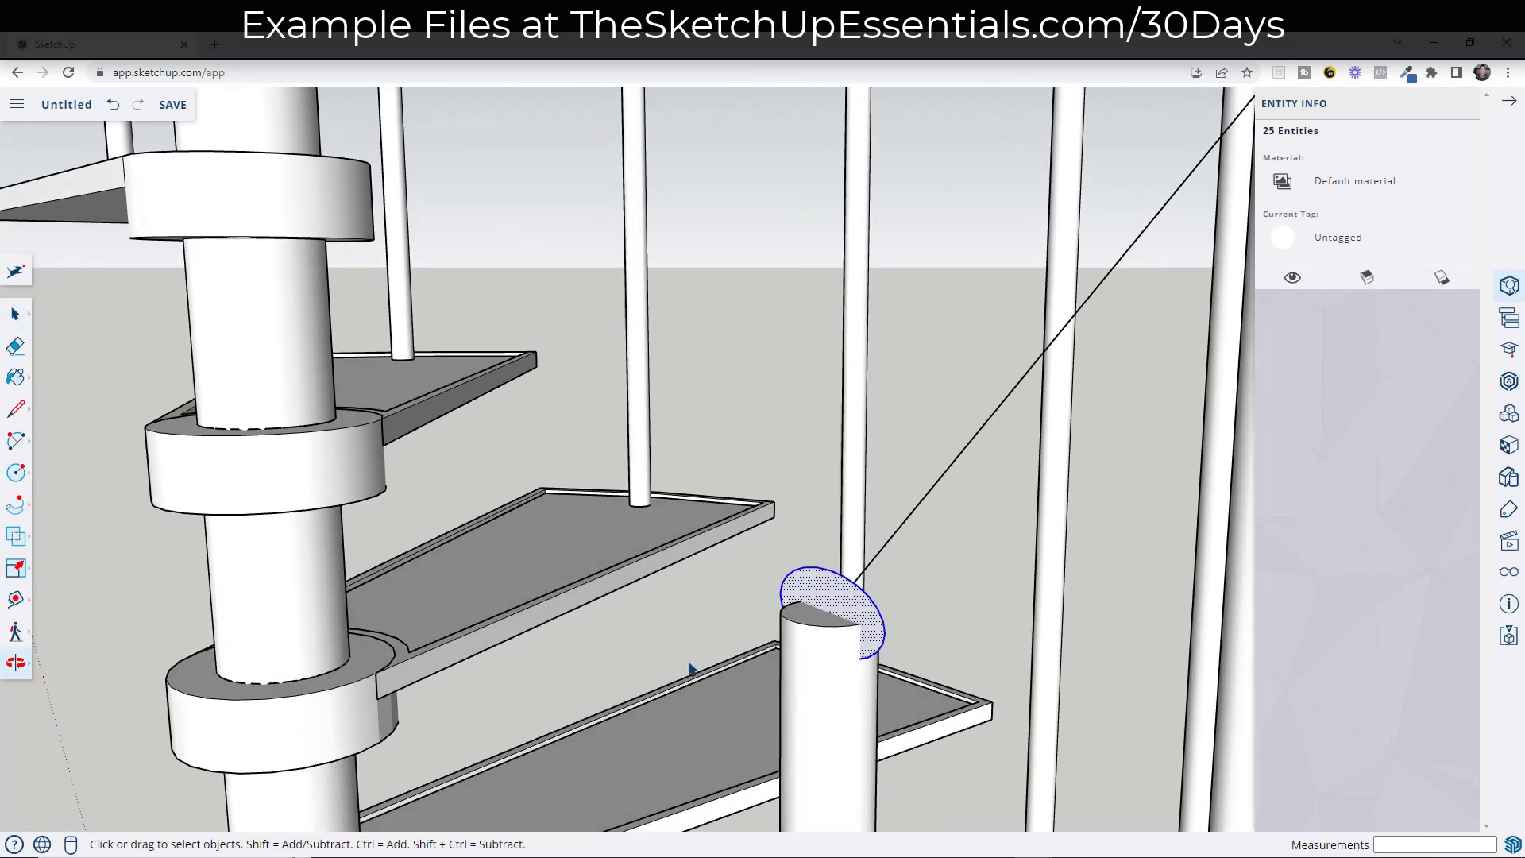
{"action": "left_click", "coordinate": [14, 511]}
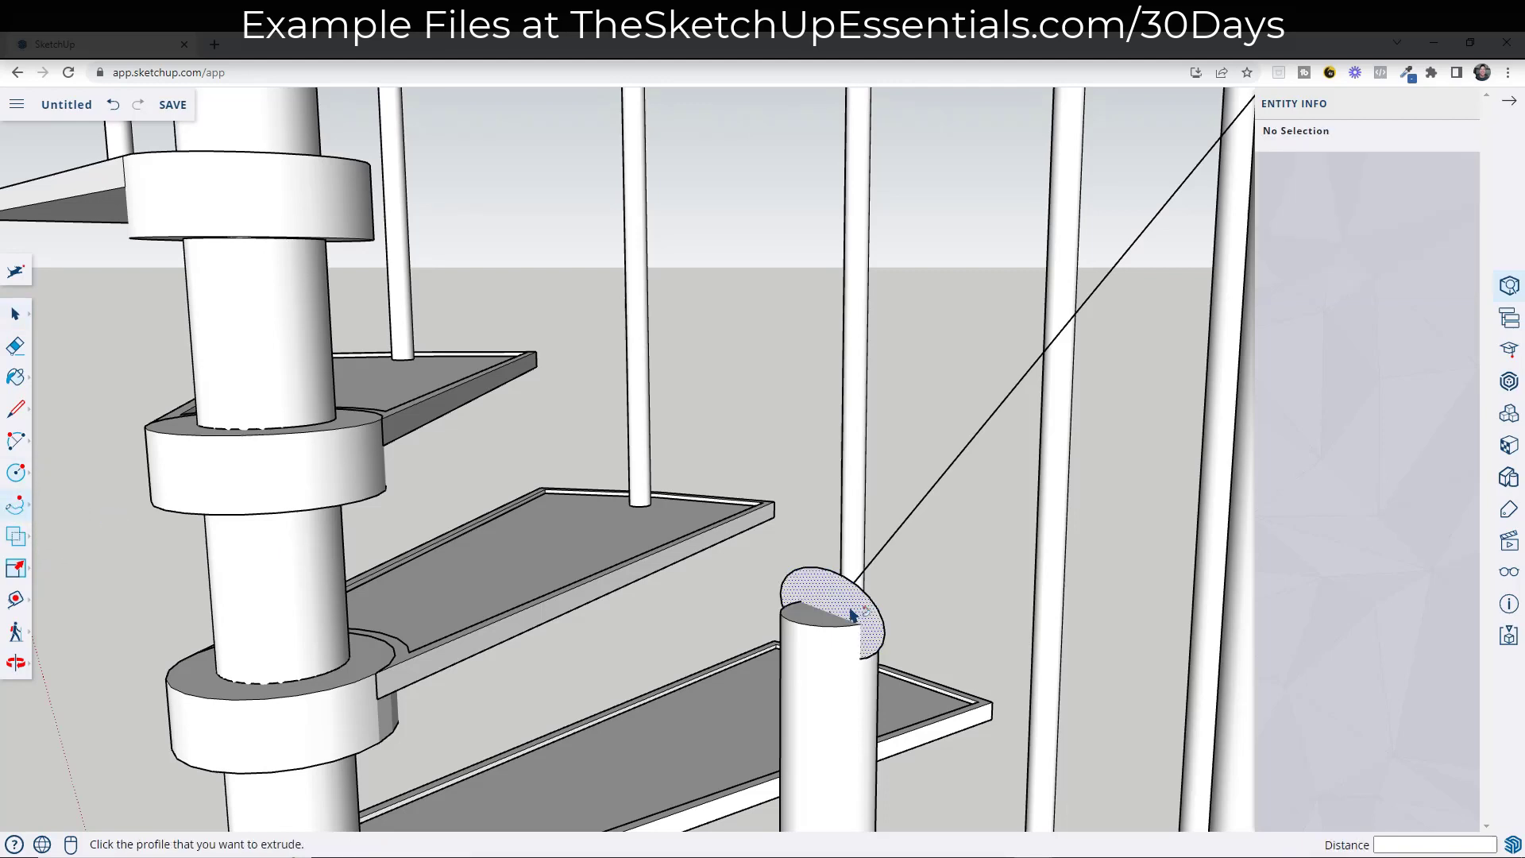
{"action": "left_click", "coordinate": [825, 595]}
{"action": "scroll", "coordinate": [958, 499], "scroll_direction": "down", "scroll_amount": 5}
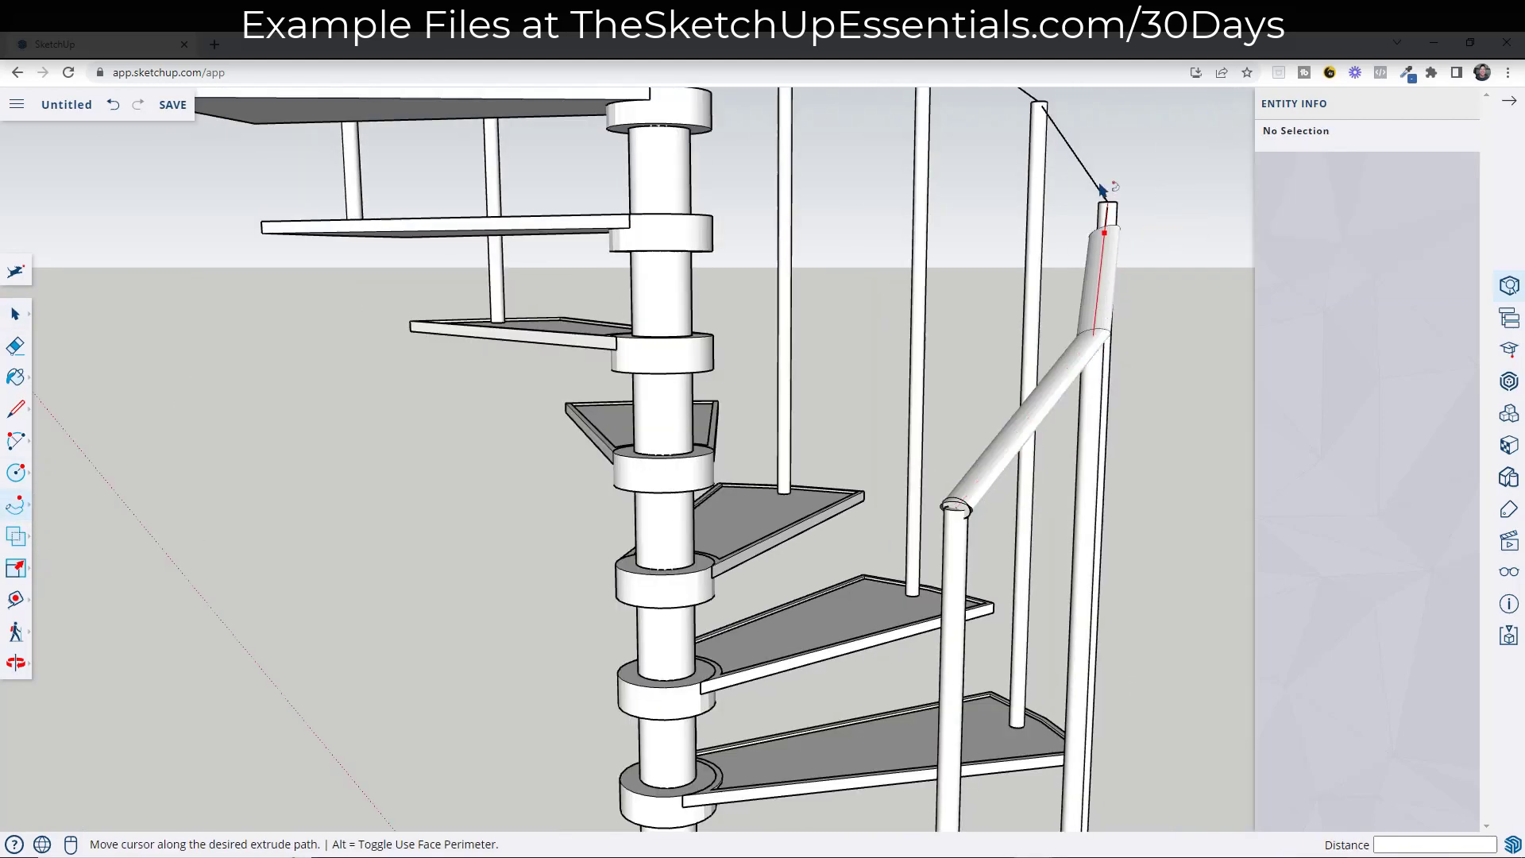
{"action": "middle_click_drag", "start_coordinate": [1078, 164], "coordinate": [973, 442]}
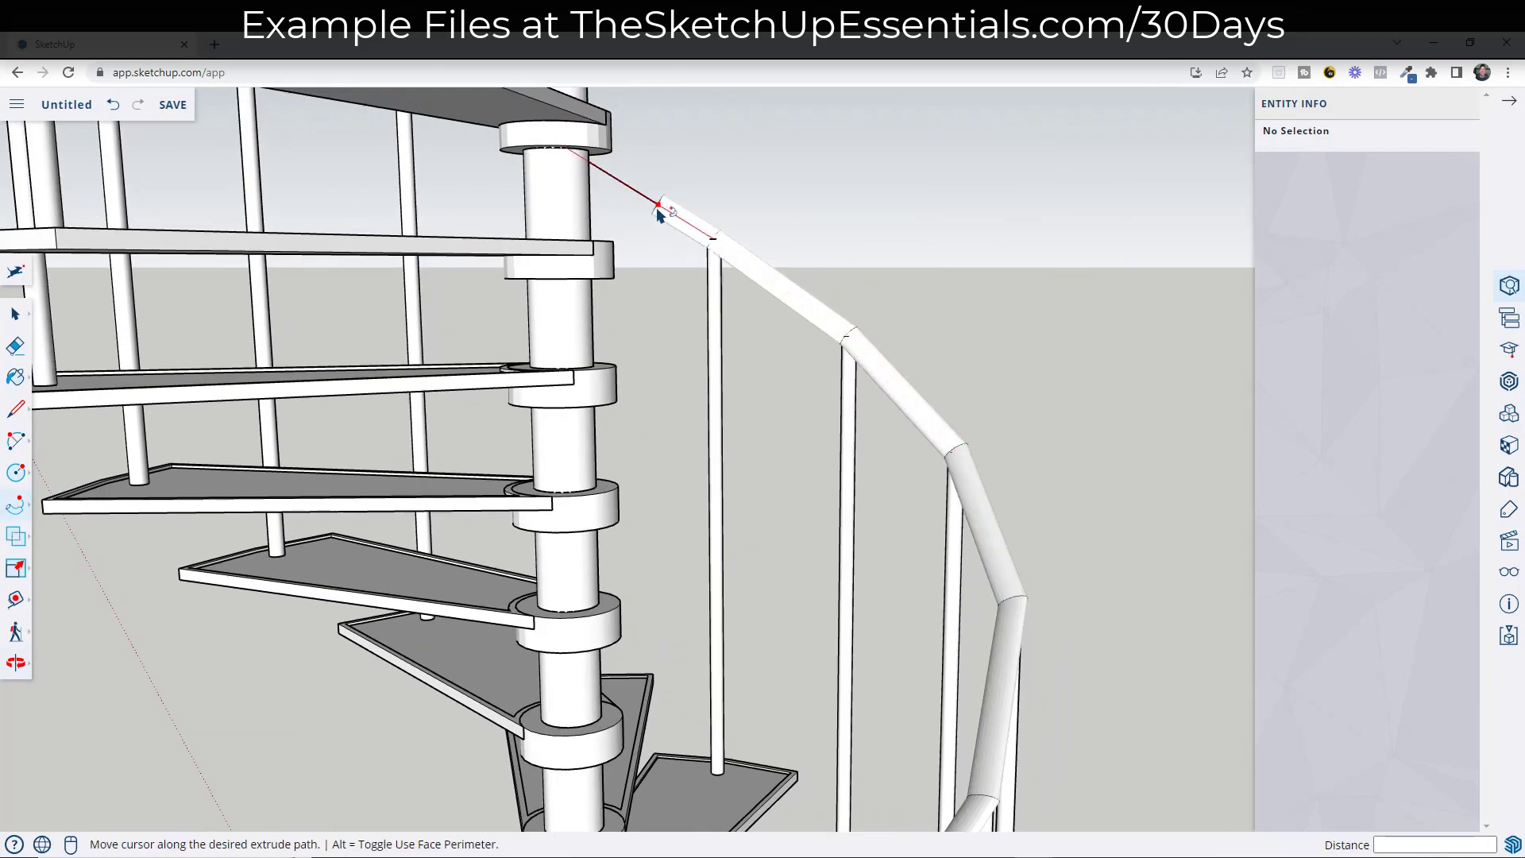
{"action": "left_click", "coordinate": [659, 214]}
{"action": "middle_click_drag", "start_coordinate": [1099, 545], "coordinate": [945, 429]}
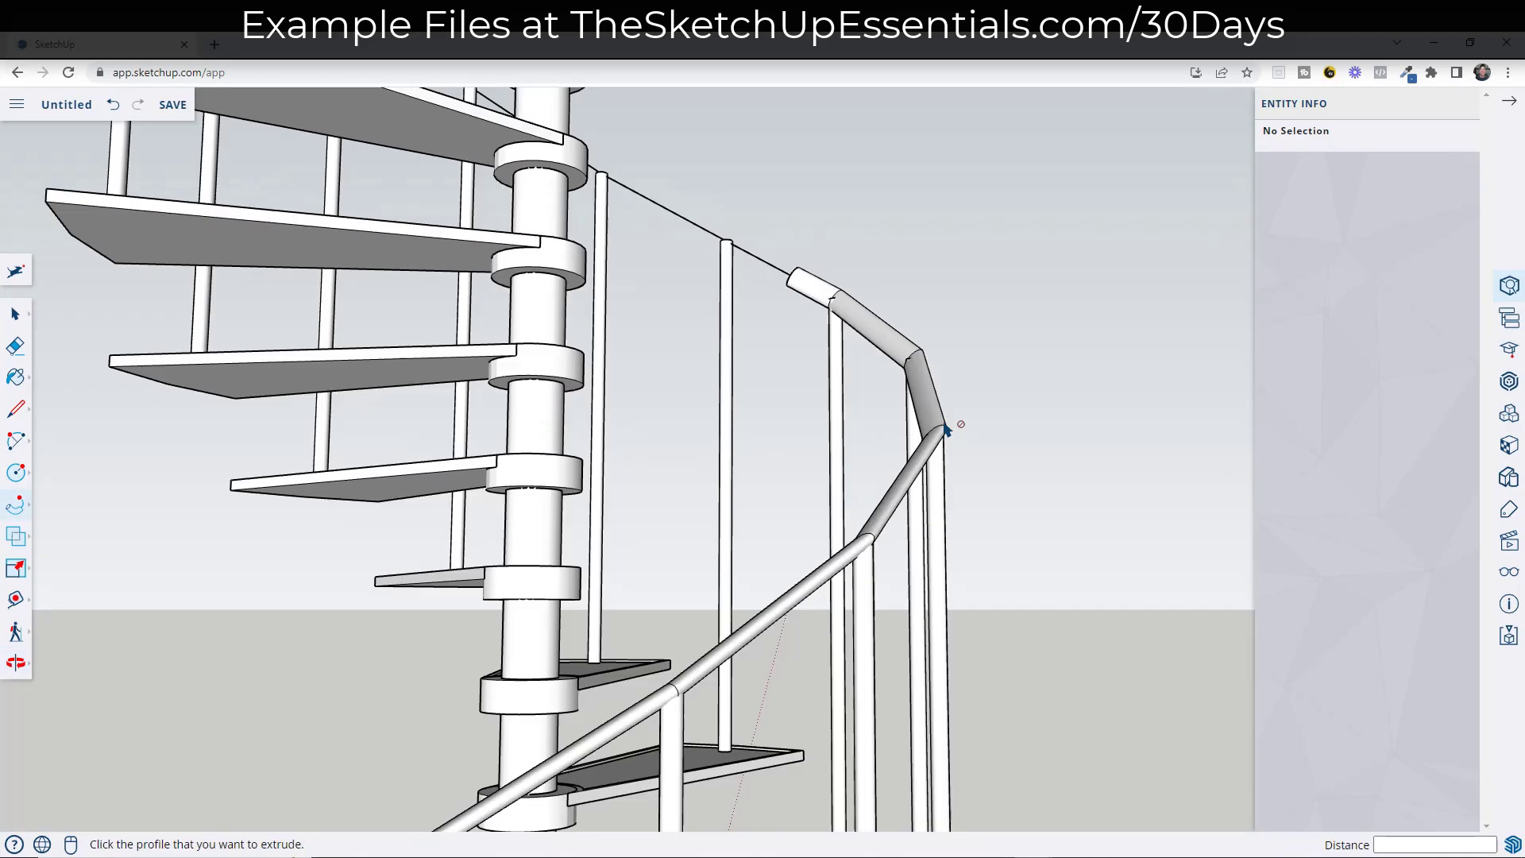
{"action": "middle_click_drag", "start_coordinate": [858, 537], "coordinate": [965, 765]}
{"action": "key", "text": "ctrl+z"}
Sweep the elliptical profile with Follow Me along the entire handrail path, from the first post to the top of the last post
{"action": "scroll", "coordinate": [964, 765], "scroll_direction": "up", "scroll_amount": 10}
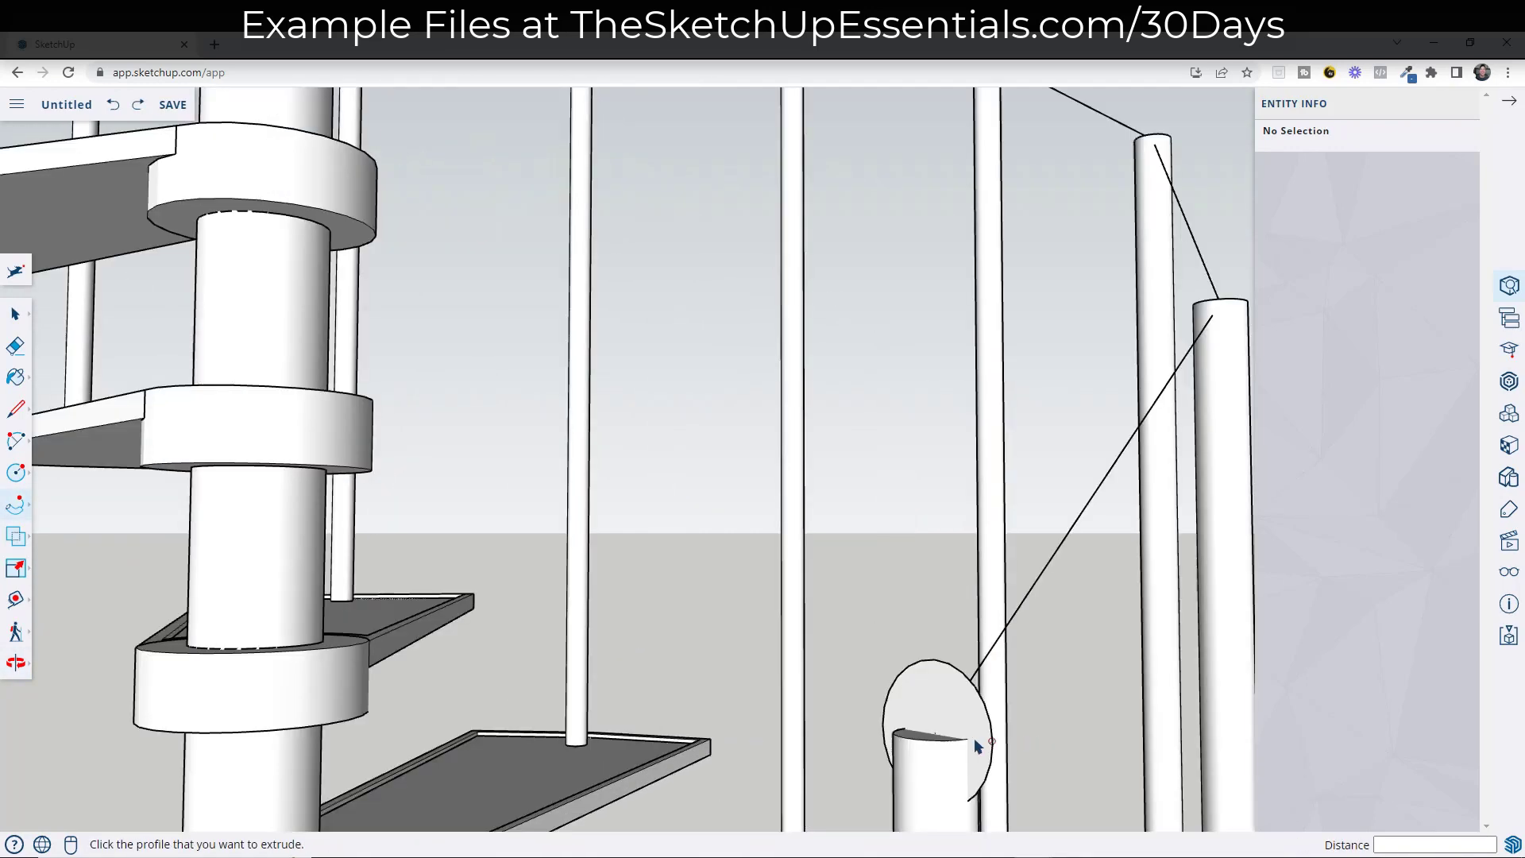
{"action": "key", "text": "space"}
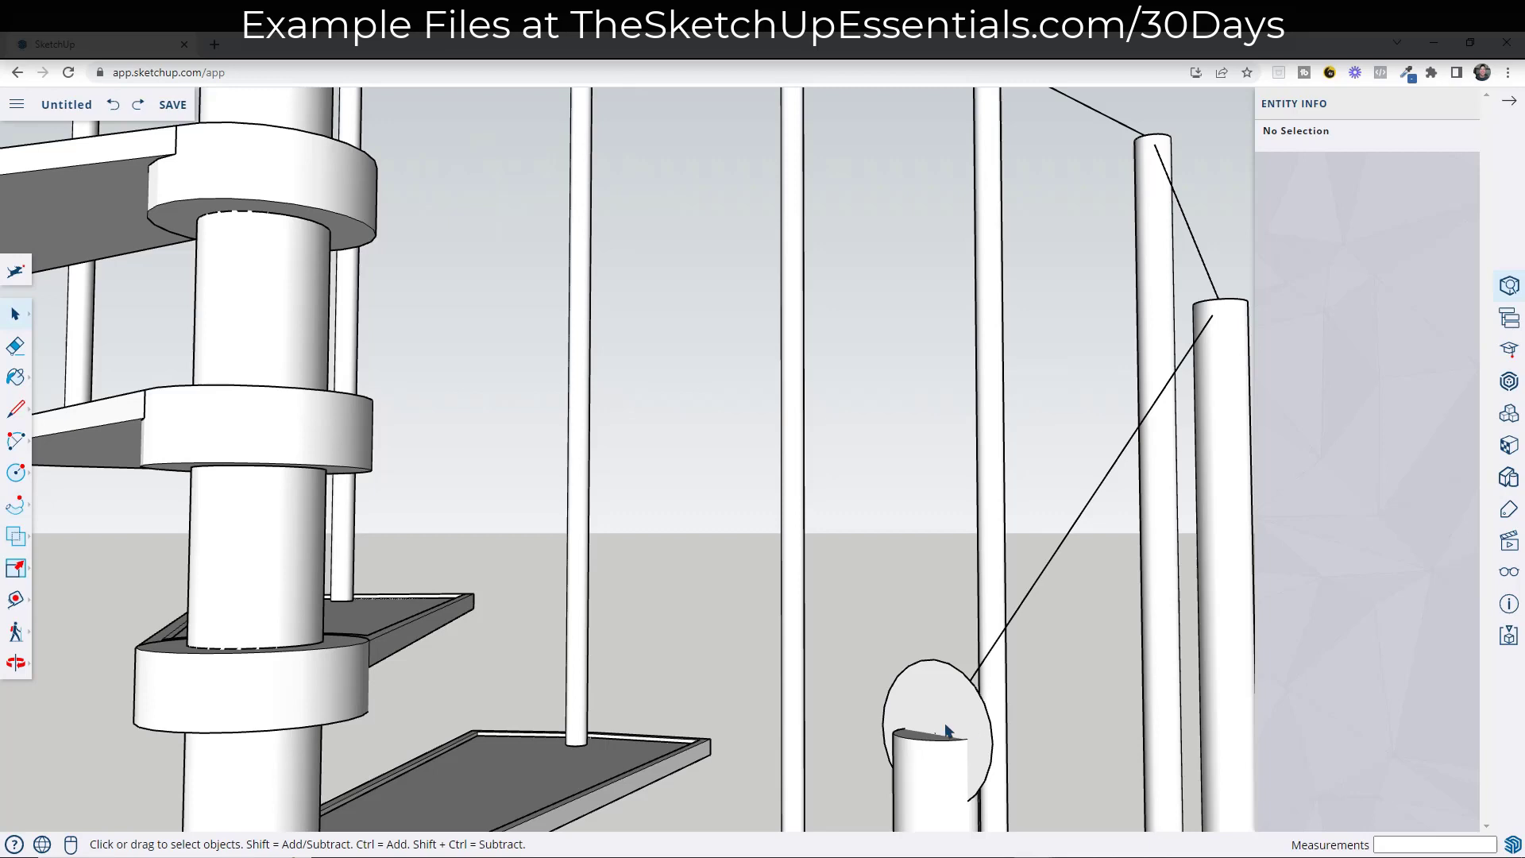
{"action": "left_click", "coordinate": [16, 512]}
{"action": "left_click", "coordinate": [66, 512]}
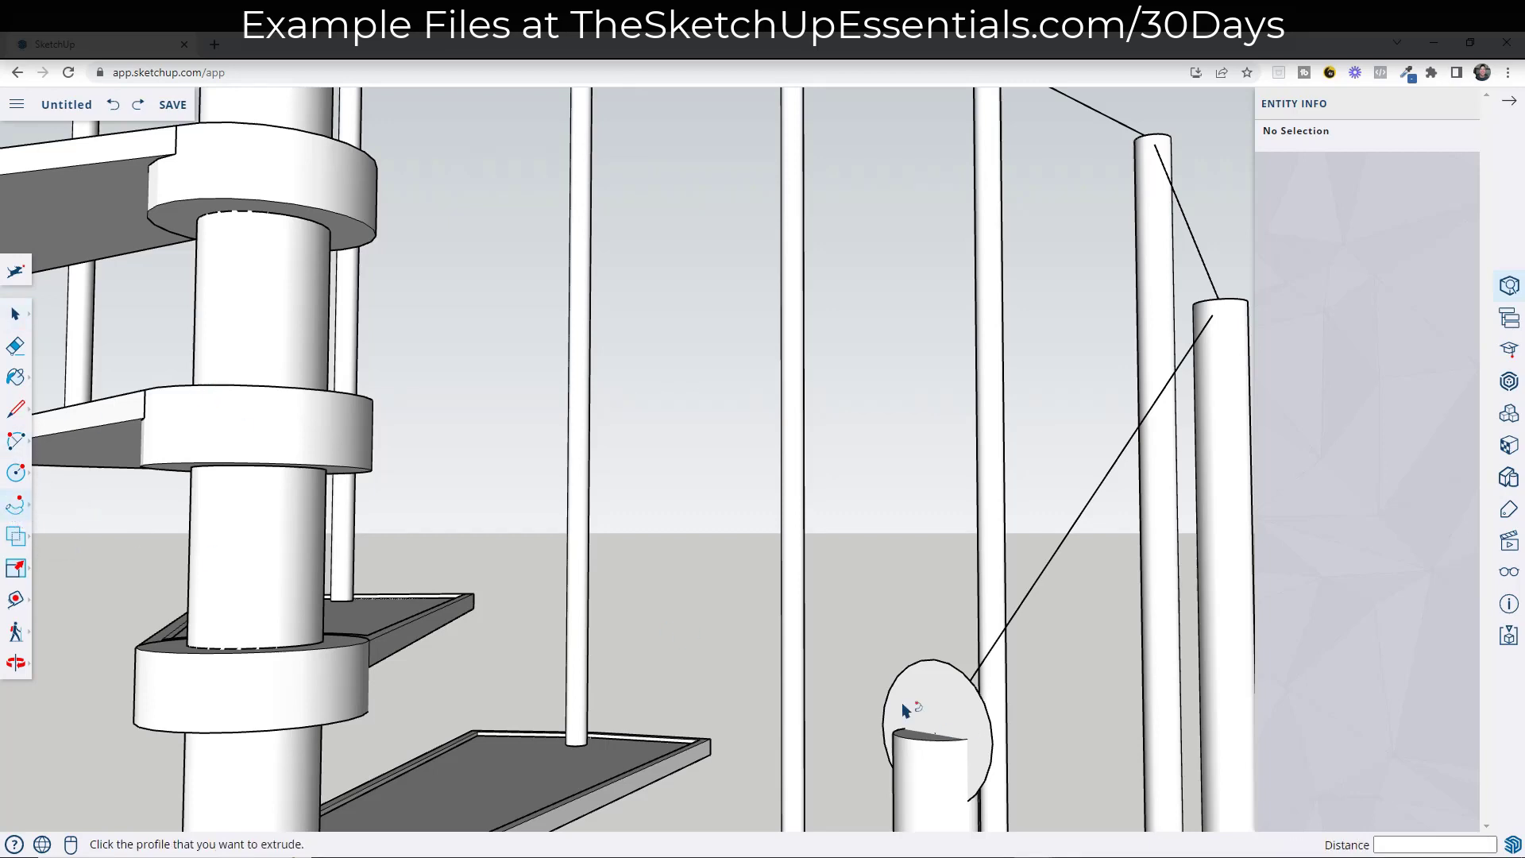
{"action": "left_click", "coordinate": [967, 717]}
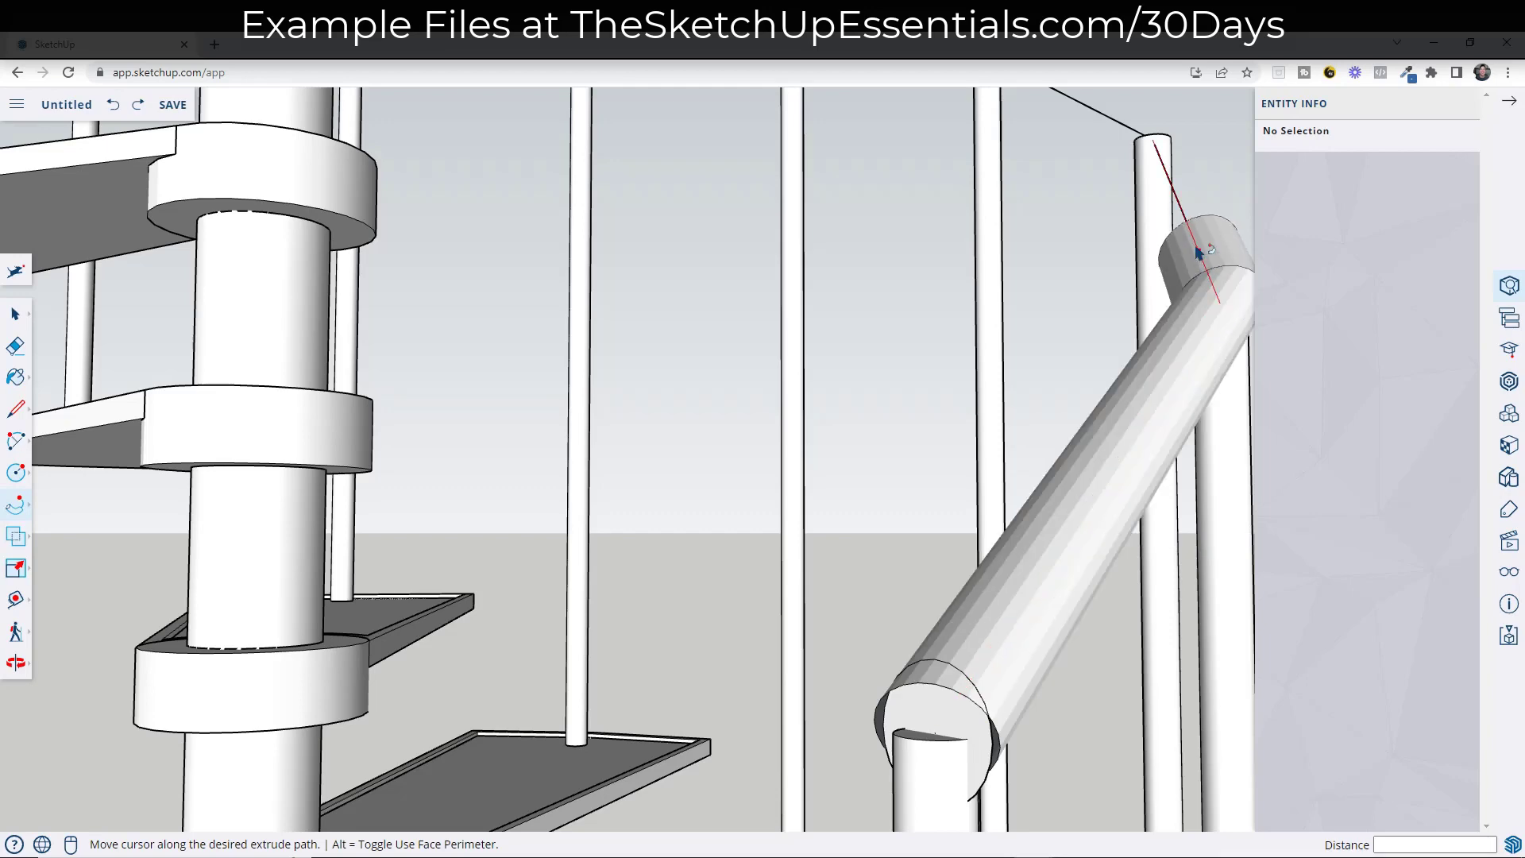
{"action": "middle_click_drag", "start_coordinate": [1195, 231], "coordinate": [1084, 496]}
{"action": "scroll", "coordinate": [1086, 402], "scroll_direction": "down", "scroll_amount": 5}
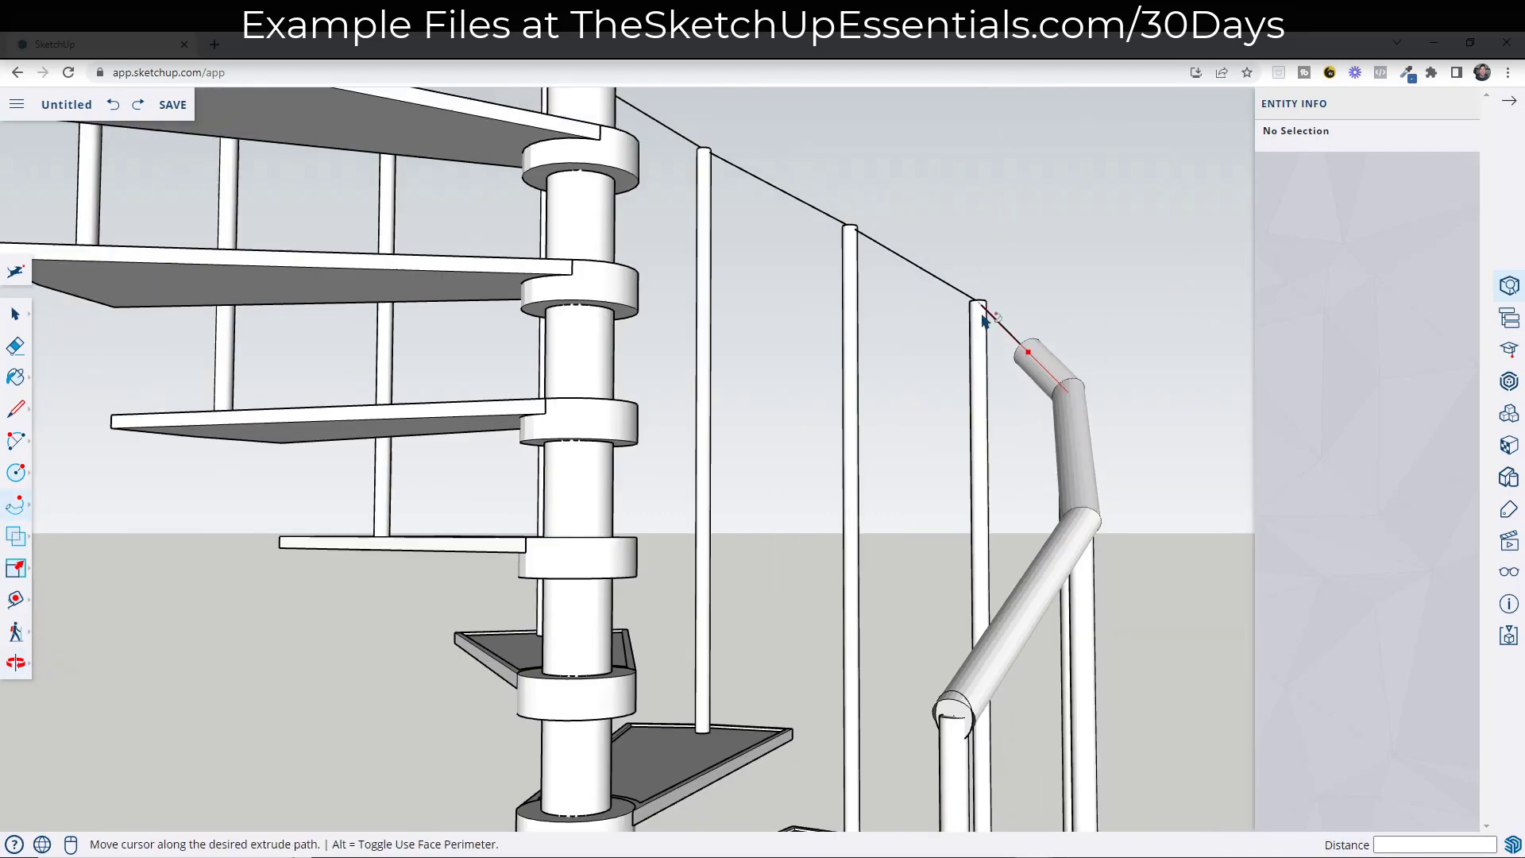
{"action": "middle_click_drag", "start_coordinate": [905, 262], "coordinate": [1082, 654]}
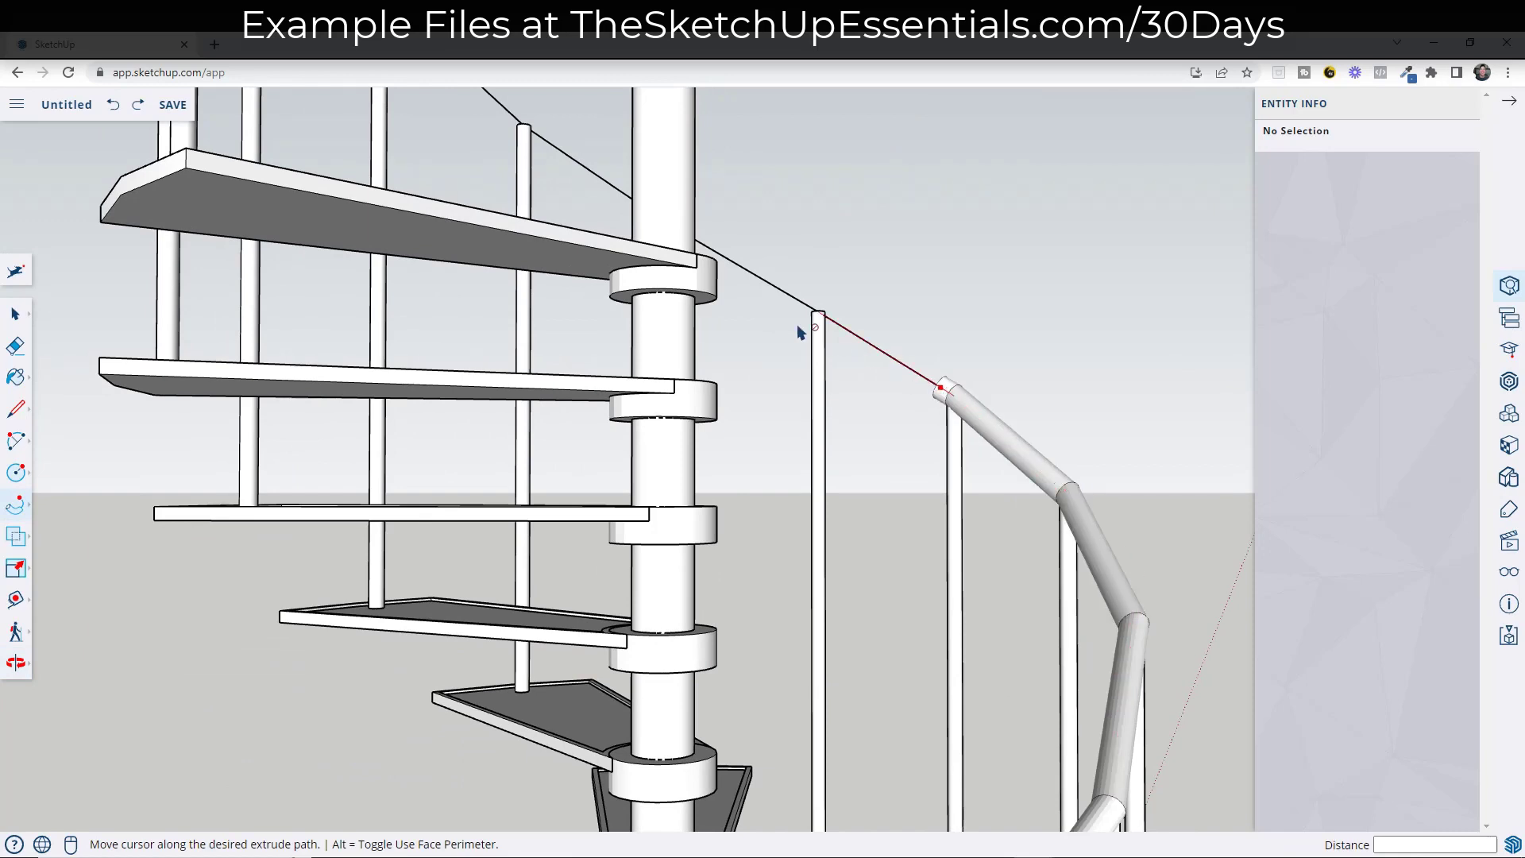
{"action": "middle_click_drag", "start_coordinate": [769, 265], "coordinate": [691, 450]}
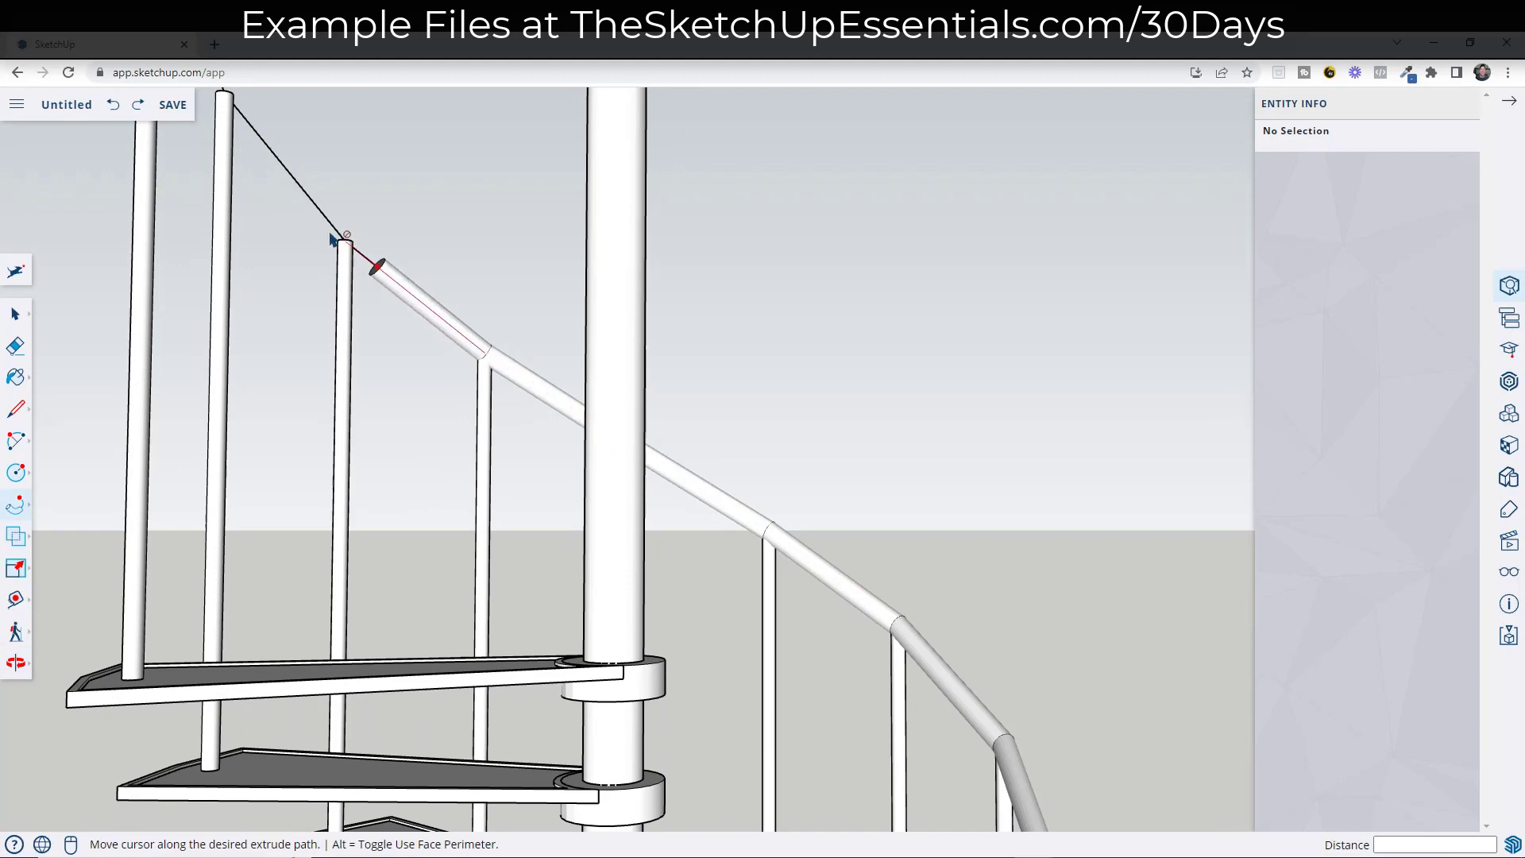
{"action": "middle_click_drag", "start_coordinate": [300, 198], "coordinate": [342, 385]}
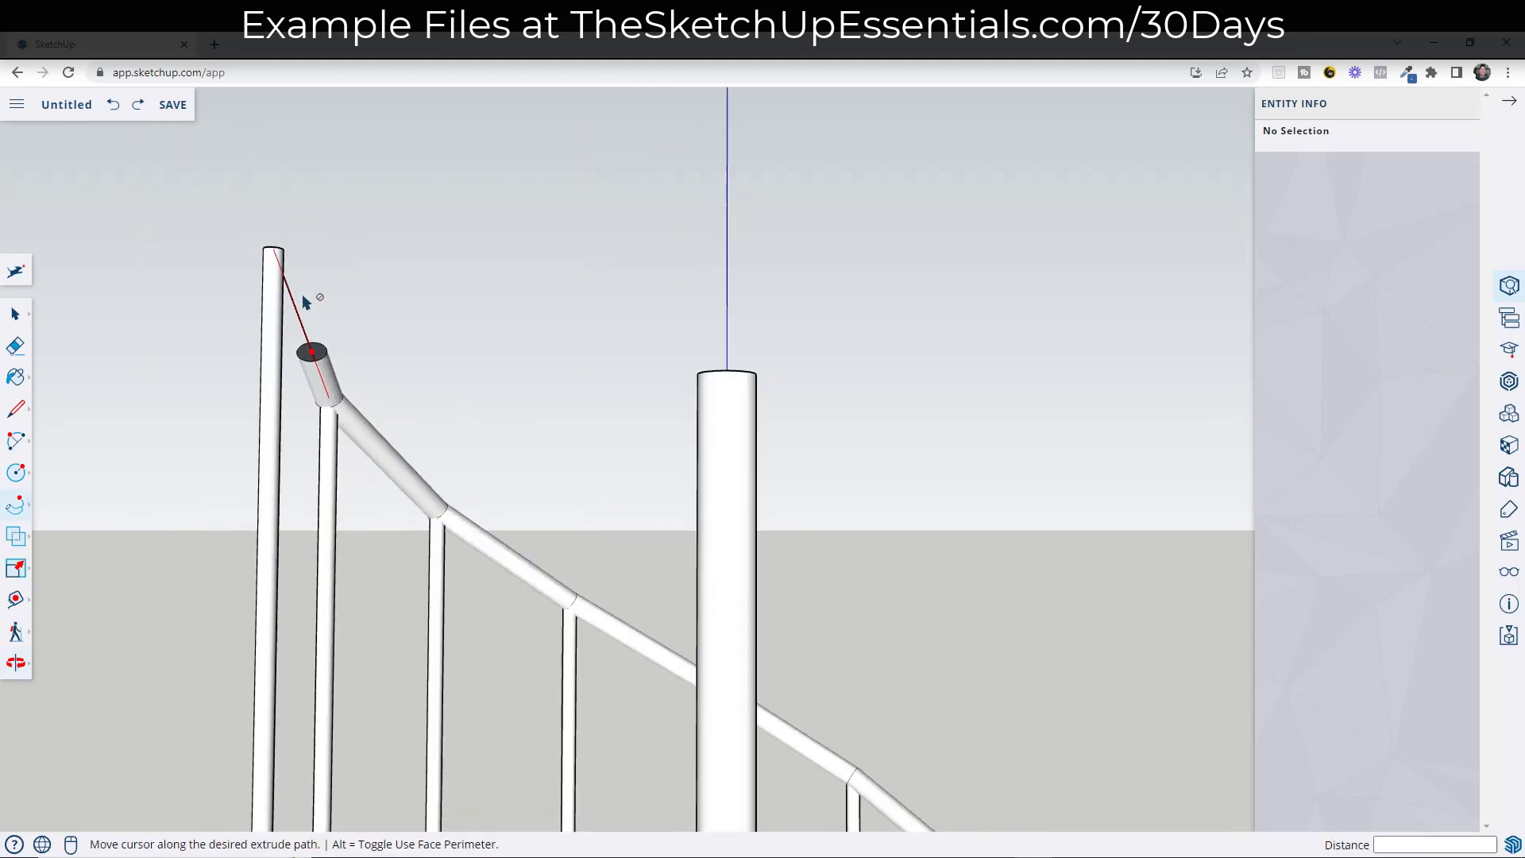
{"action": "left_click", "coordinate": [272, 230]}
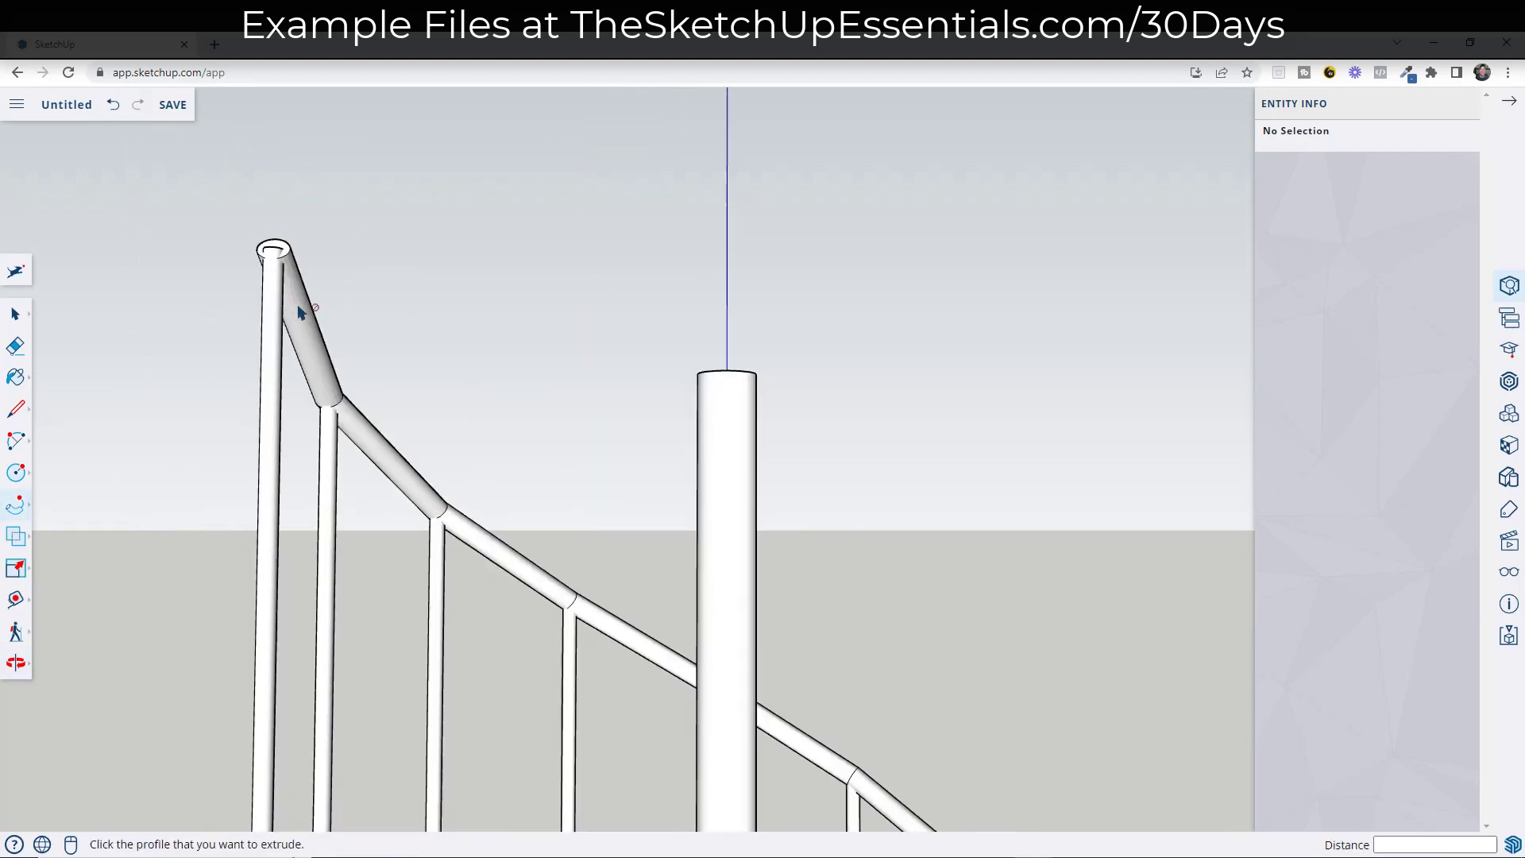
Extend the handrail's upper end face about 9/16" past the last post with Push/Pull
{"action": "middle_click_drag", "start_coordinate": [274, 234], "coordinate": [810, 497]}
{"action": "scroll", "coordinate": [798, 496], "scroll_direction": "up", "scroll_amount": 5}
{"action": "key", "text": "space"}
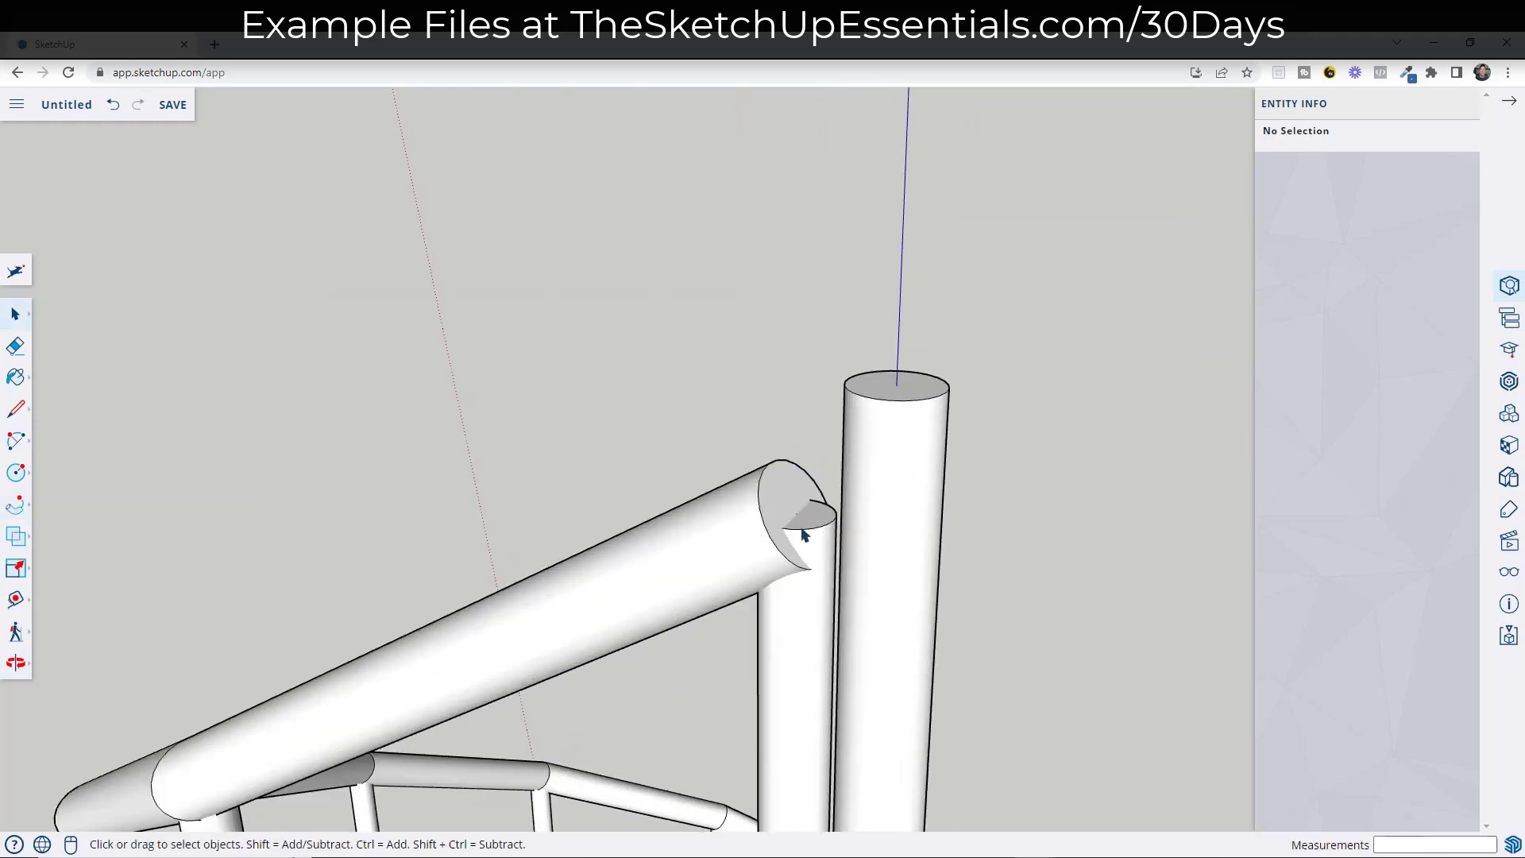
{"action": "key", "text": "p"}
{"action": "left_click", "coordinate": [792, 516]}
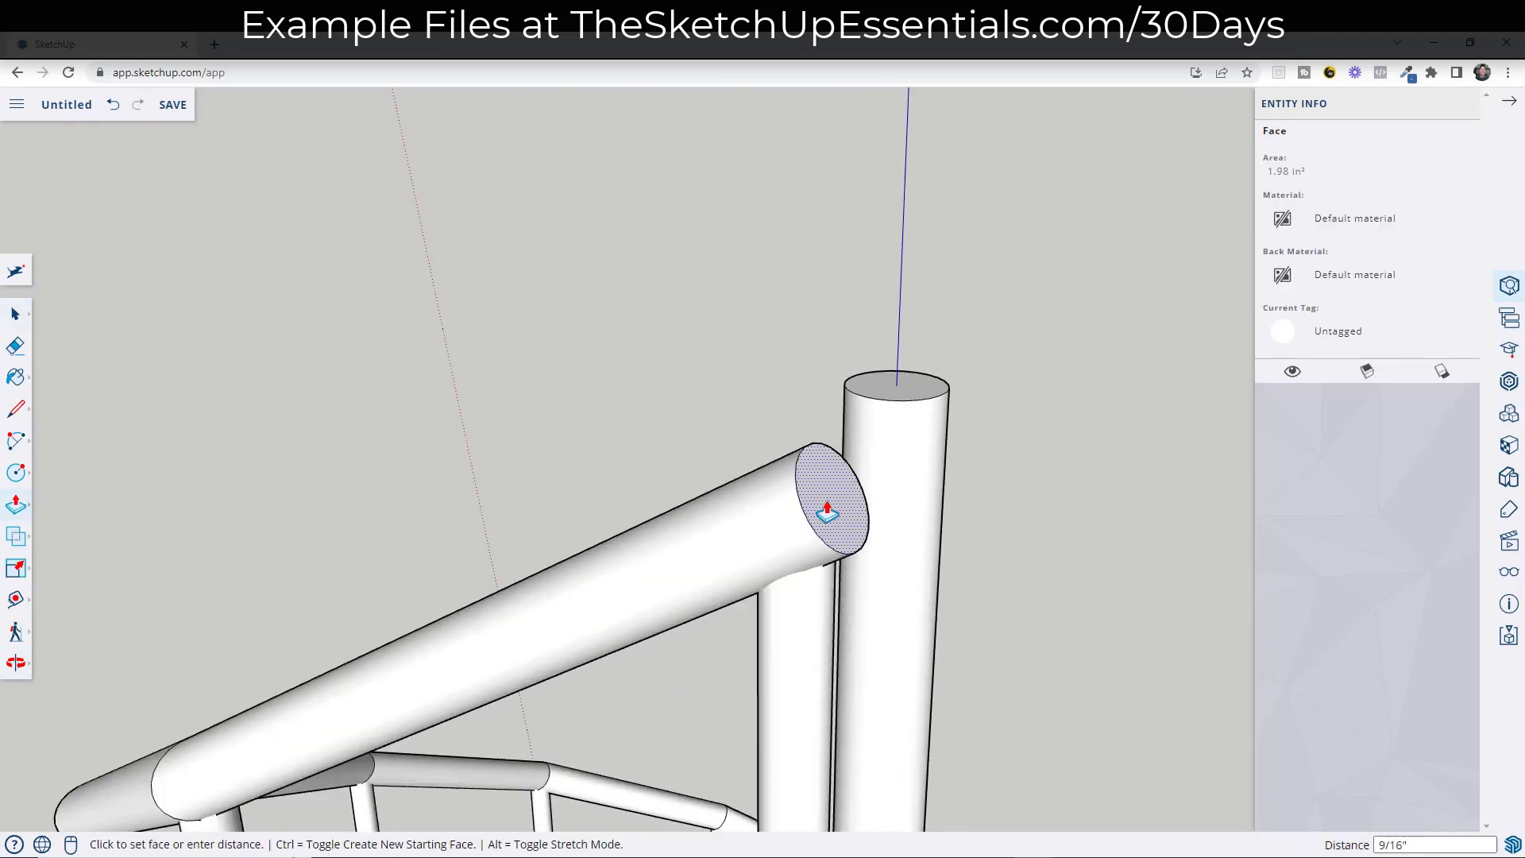
{"action": "left_click", "coordinate": [832, 512]}
{"action": "middle_click_drag", "start_coordinate": [832, 513], "coordinate": [395, 330]}
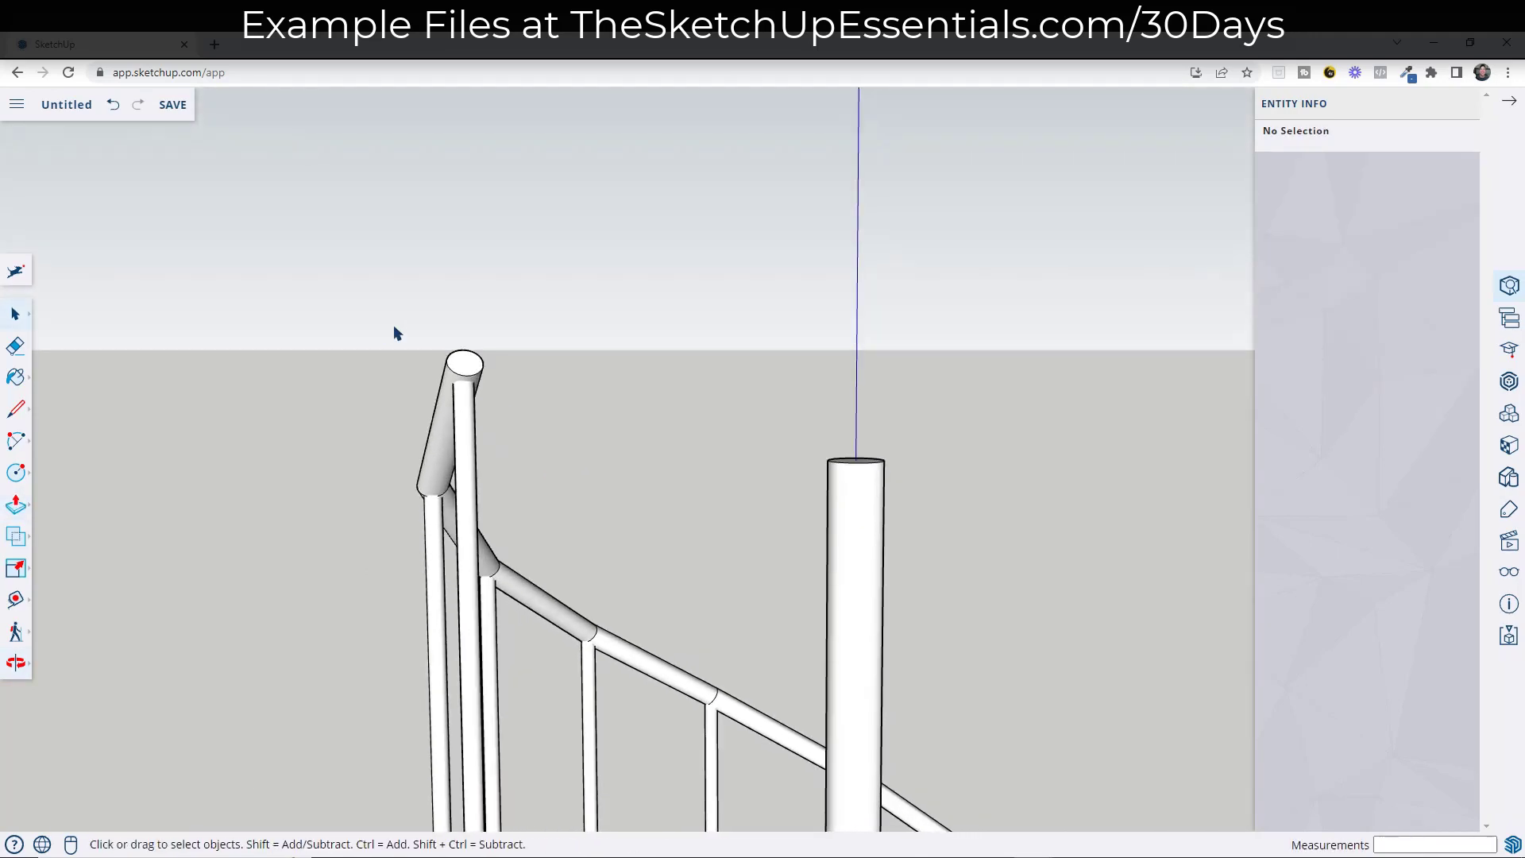
Extend the handrail's lower end face about 3 1/8" past the first post with Push/Pull
{"action": "scroll", "coordinate": [395, 331], "scroll_direction": "down", "scroll_amount": 6}
{"action": "scroll", "coordinate": [498, 707], "scroll_direction": "up", "scroll_amount": 3}
{"action": "middle_click_drag", "start_coordinate": [498, 707], "coordinate": [834, 565]}
{"action": "scroll", "coordinate": [834, 565], "scroll_direction": "up", "scroll_amount": 5}
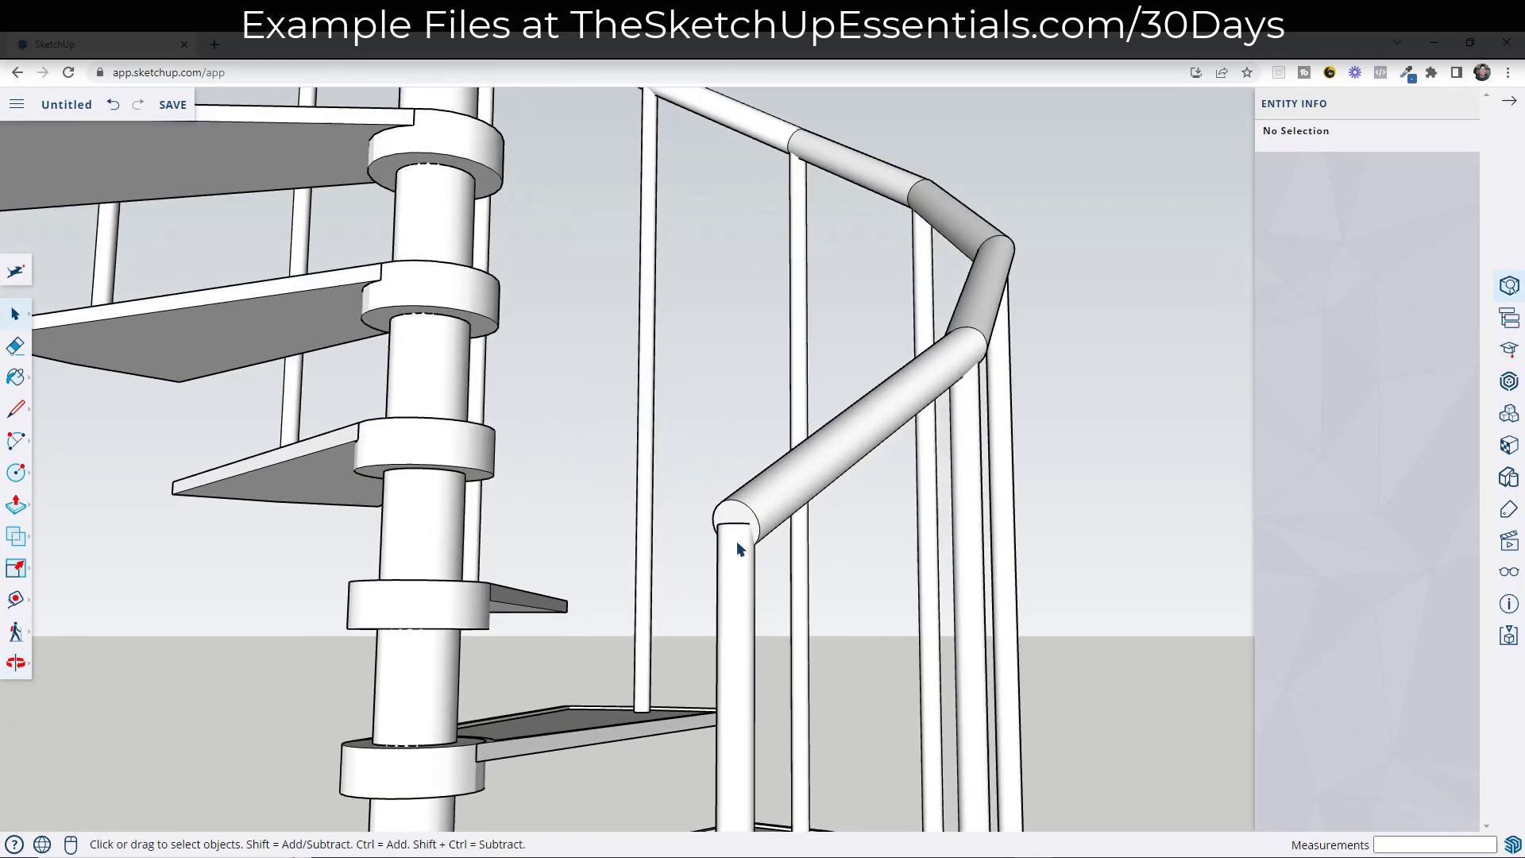
{"action": "key", "text": "p"}
{"action": "left_click", "coordinate": [731, 524]}
{"action": "left_click", "coordinate": [676, 566]}
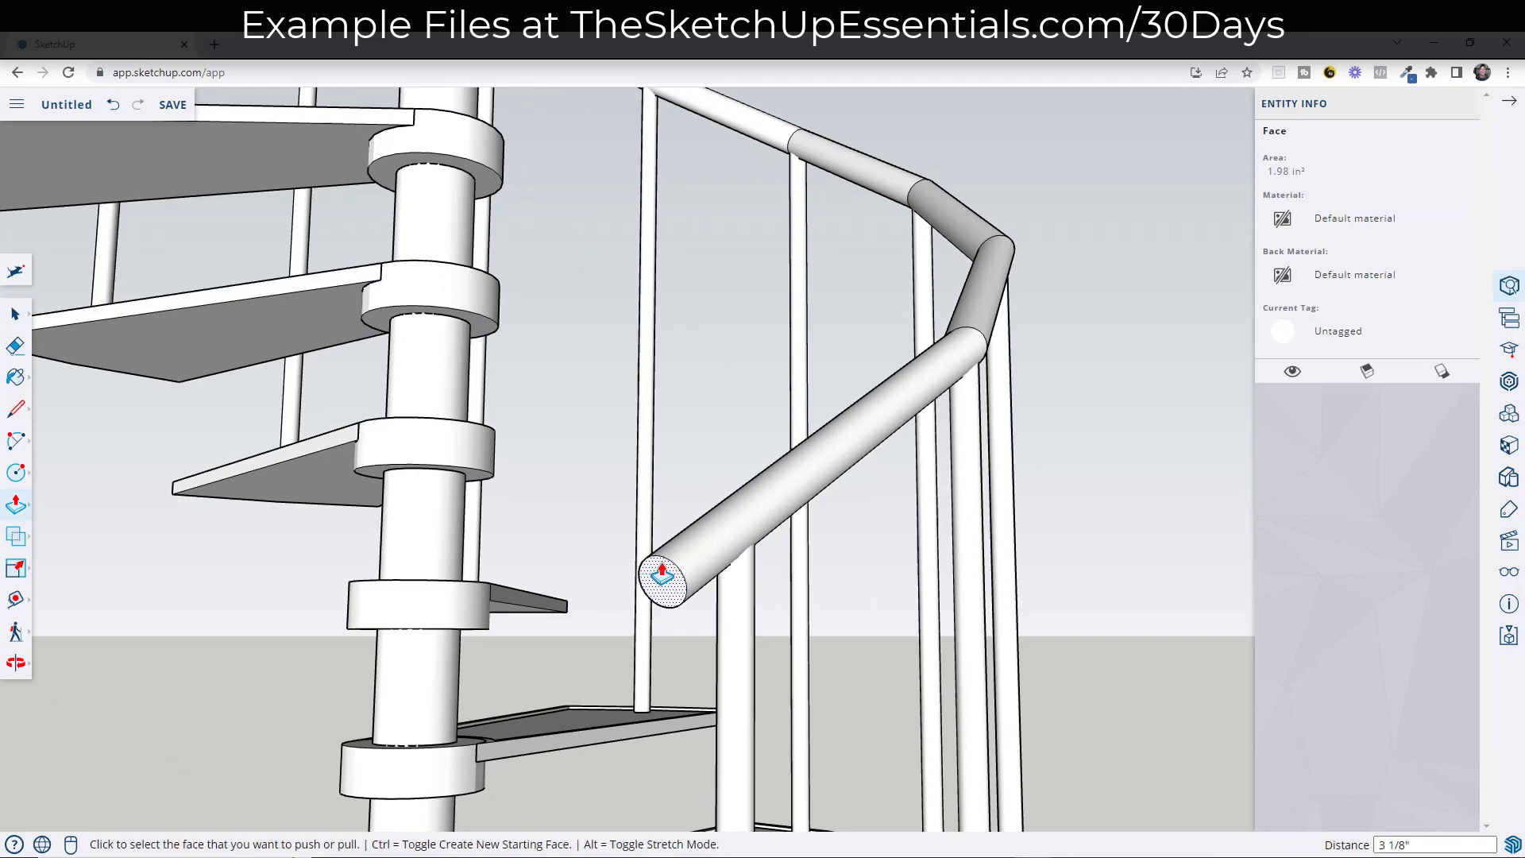
{"action": "key", "text": "space"}
Select the whole connected handrail and clear the existing smoothing and softening of its edges
{"action": "scroll", "coordinate": [855, 570], "scroll_direction": "down", "scroll_amount": 5}
{"action": "middle_click_drag", "start_coordinate": [855, 570], "coordinate": [923, 474]}
{"action": "scroll", "coordinate": [604, 709], "scroll_direction": "down", "scroll_amount": 5}
{"action": "scroll", "coordinate": [879, 640], "scroll_direction": "up", "scroll_amount": 1}
{"action": "scroll", "coordinate": [879, 639], "scroll_direction": "up", "scroll_amount": 1}
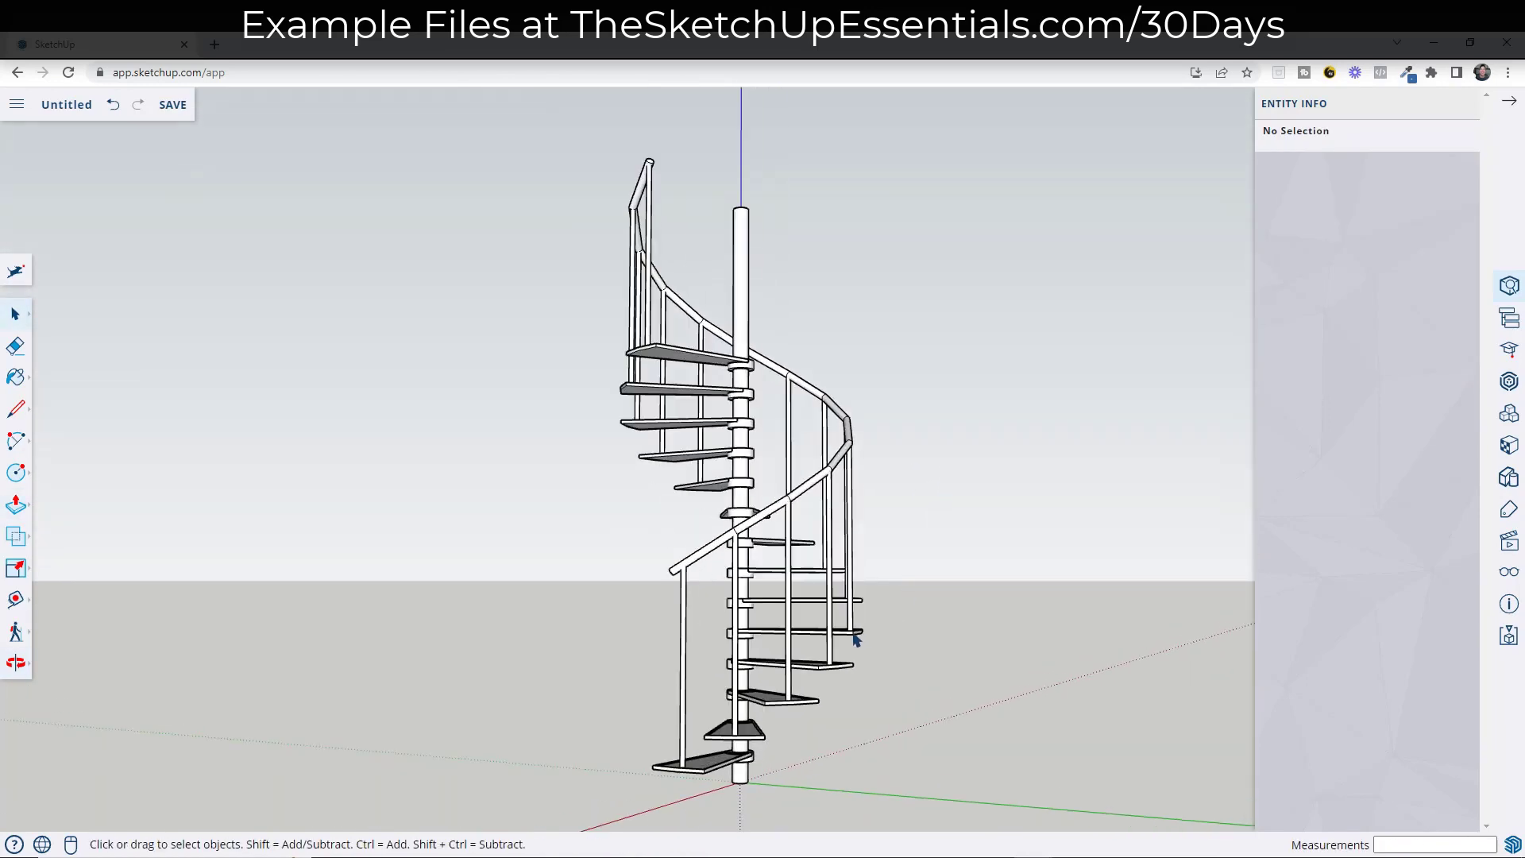
{"action": "triple_click", "coordinate": [761, 523]}
{"action": "left_click", "coordinate": [1512, 631]}
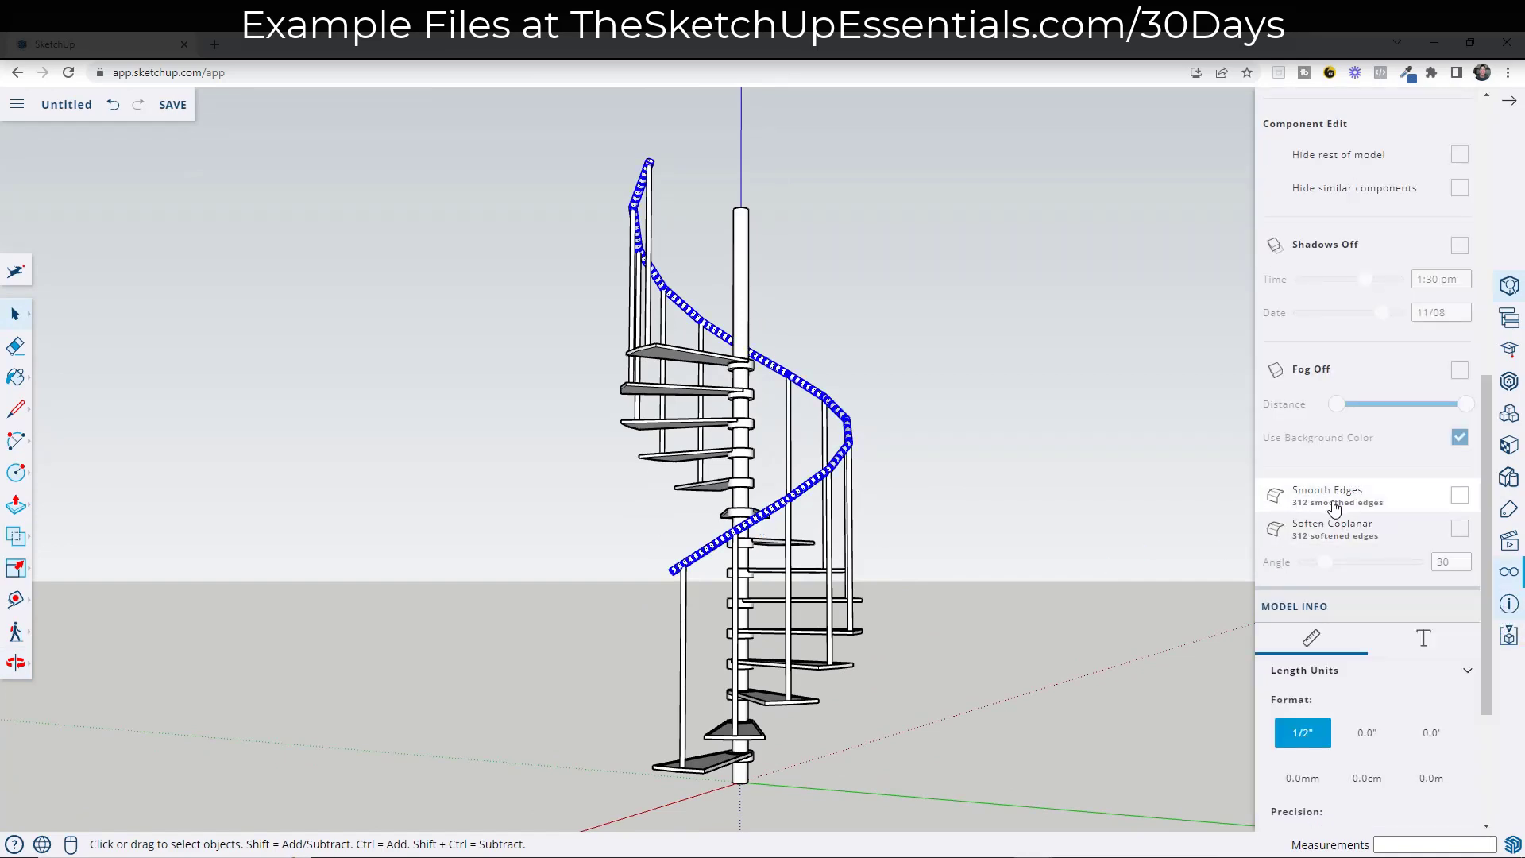
{"action": "scroll", "coordinate": [1453, 508], "scroll_direction": "down", "scroll_amount": 3}
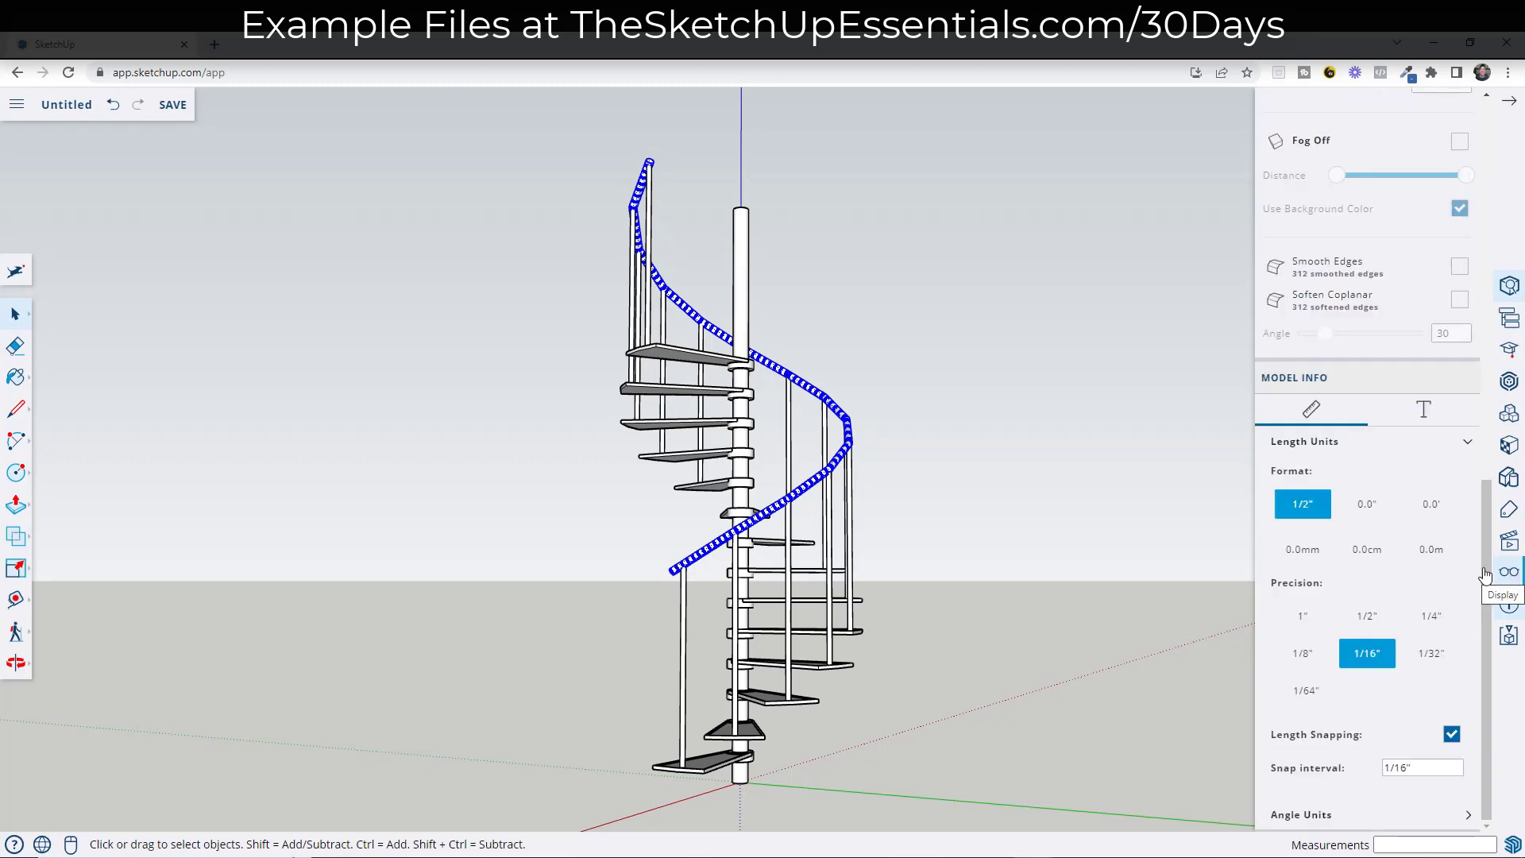
{"action": "scroll", "coordinate": [1430, 560], "scroll_direction": "up", "scroll_amount": 2}
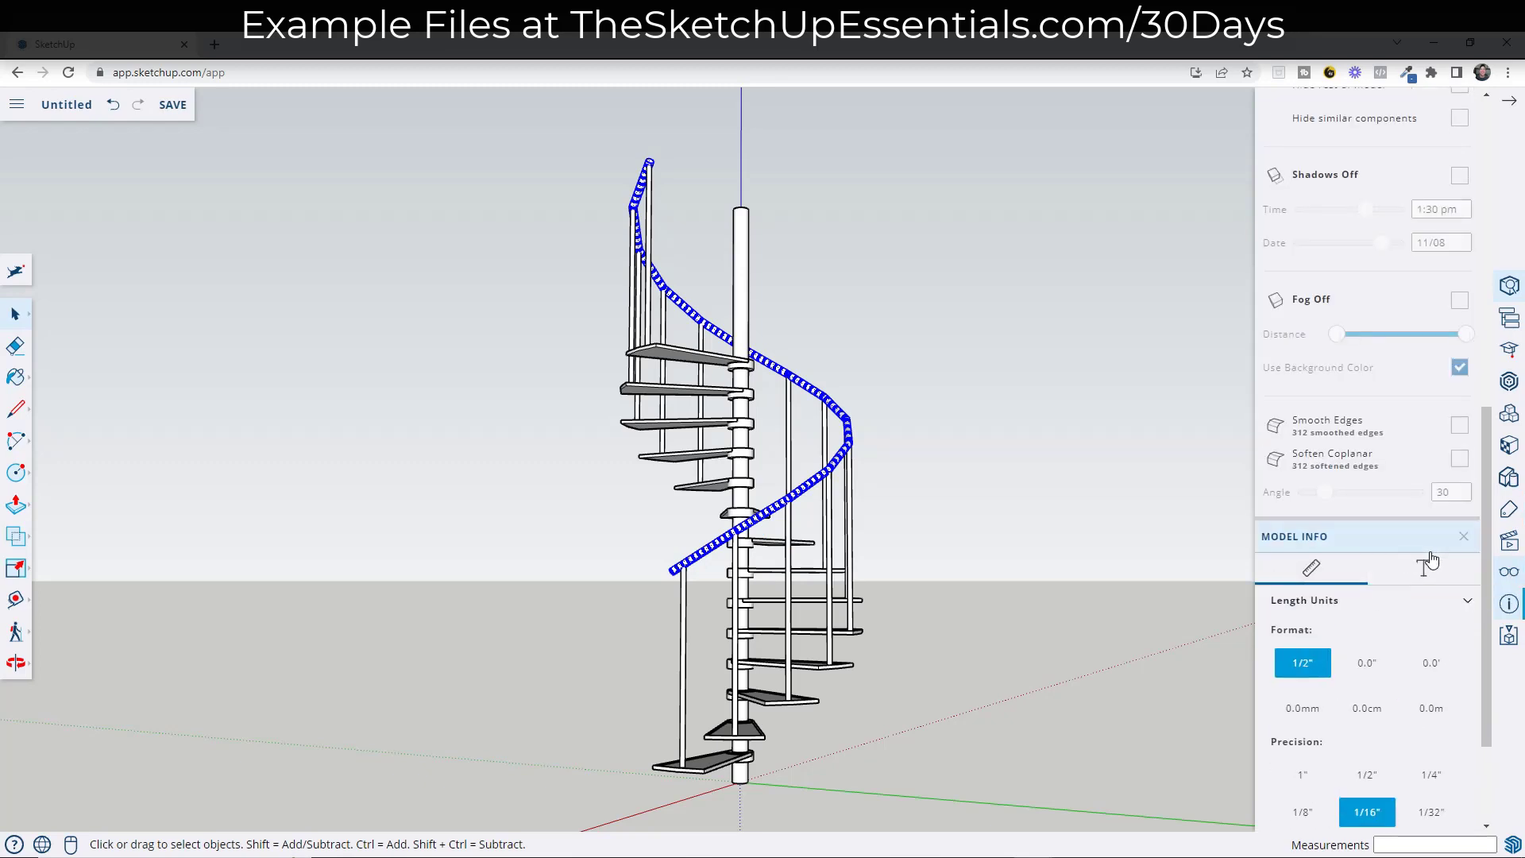
{"action": "left_click", "coordinate": [1508, 577]}
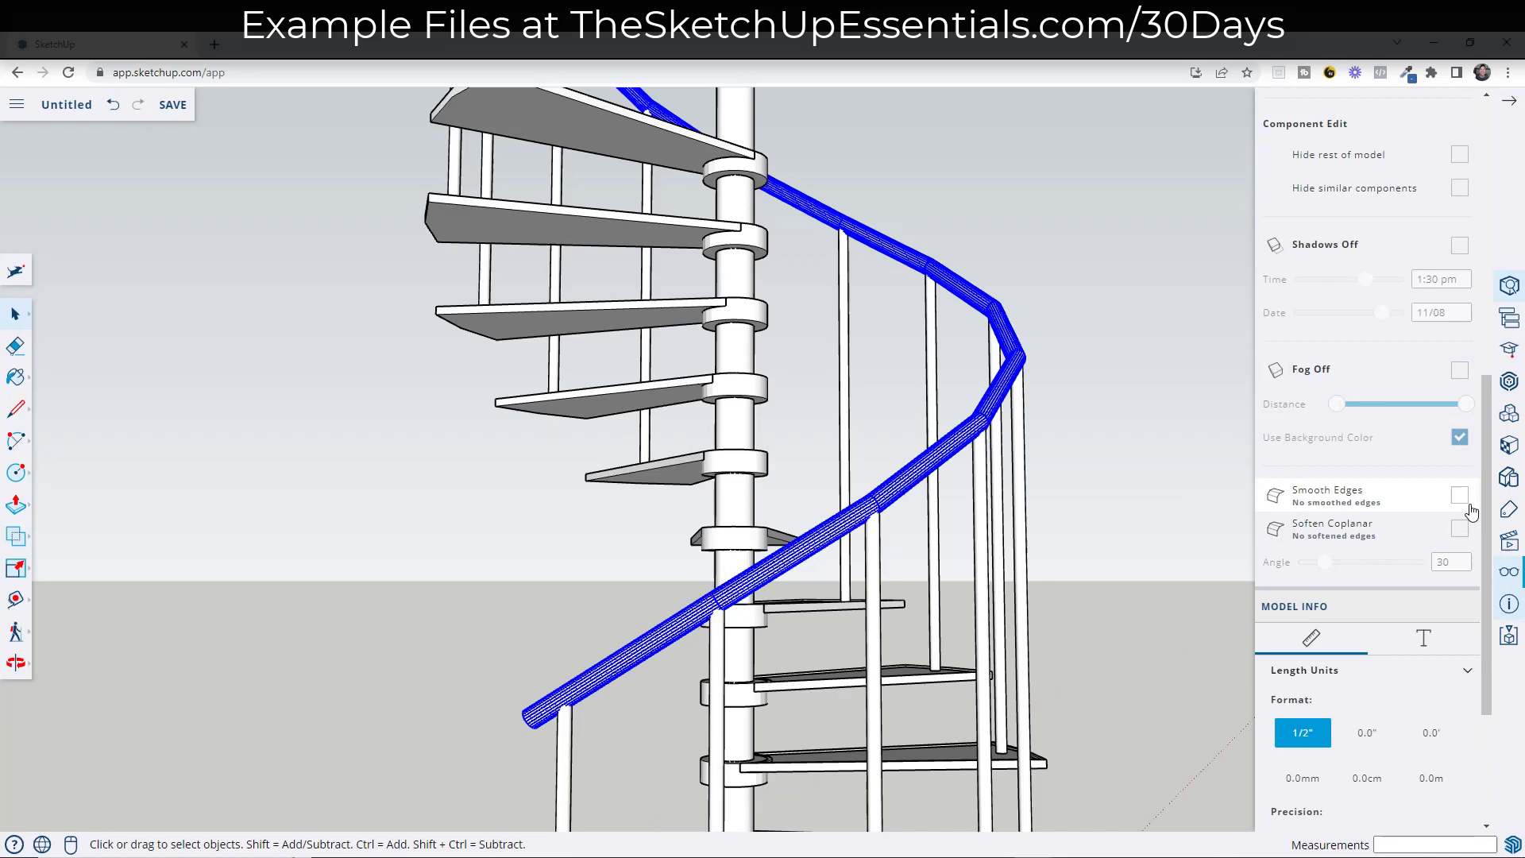
Smooth the handrail's edges and soften its coplanar edges with the angle set to 35, and deselect the handrail
{"action": "left_click", "coordinate": [1459, 494]}
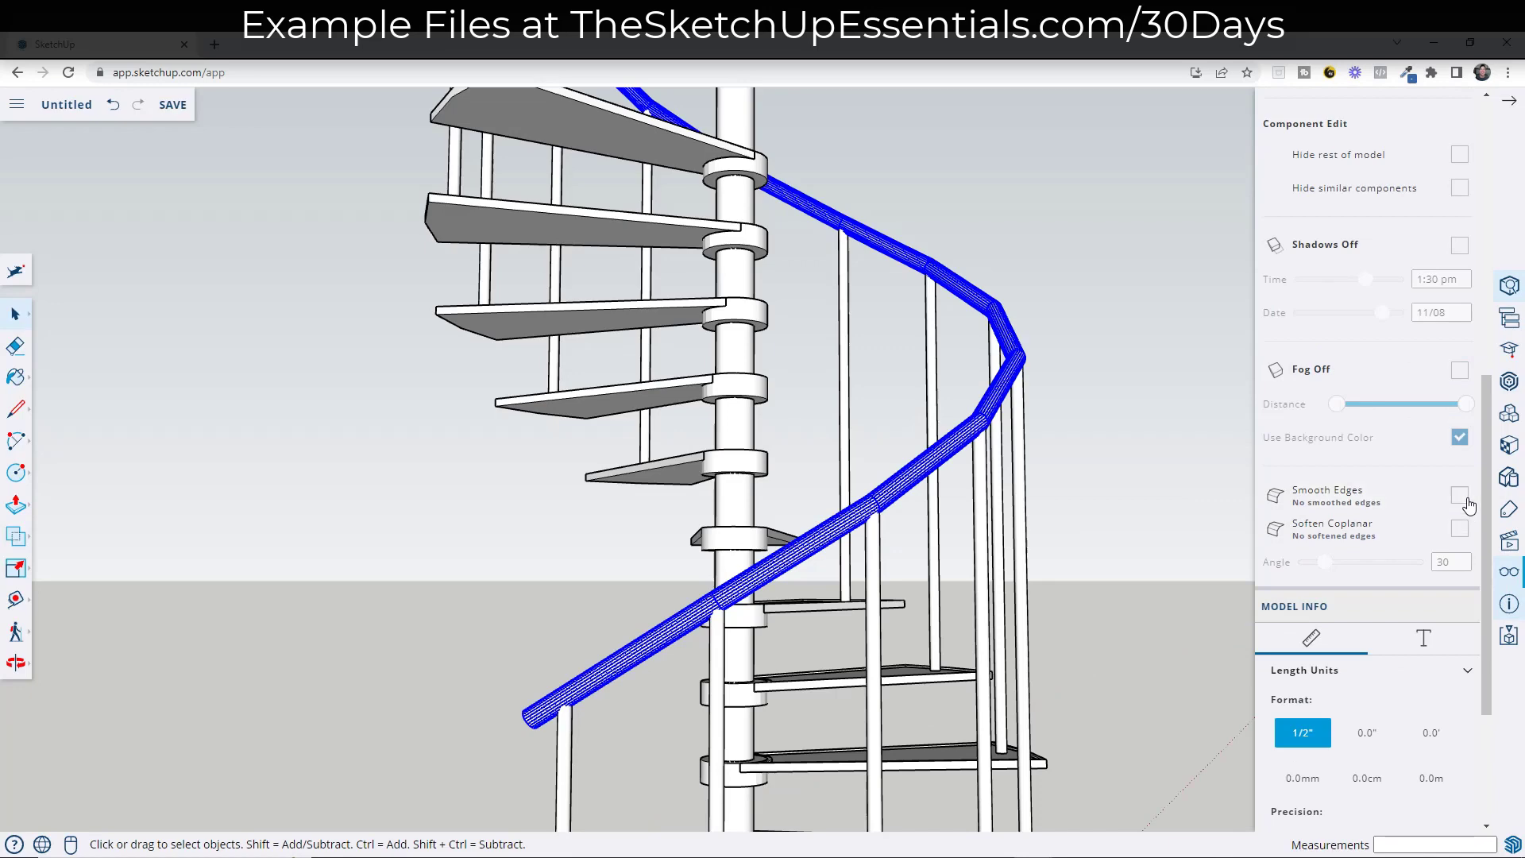
{"action": "scroll", "coordinate": [829, 538], "scroll_direction": "up", "scroll_amount": 5}
{"action": "scroll", "coordinate": [828, 537], "scroll_direction": "up", "scroll_amount": 2}
{"action": "mouse_move", "coordinate": [1324, 561]}
{"action": "left_mouse_down"}
{"action": "mouse_move", "coordinate": [1350, 572]}
{"action": "mouse_move", "coordinate": [1311, 575]}
{"action": "mouse_move", "coordinate": [1325, 575]}
{"action": "left_mouse_up"}
{"action": "left_click", "coordinate": [1460, 529]}
{"action": "scroll", "coordinate": [1176, 603], "scroll_direction": "down", "scroll_amount": 5}
{"action": "middle_click_drag", "start_coordinate": [1176, 603], "coordinate": [1003, 548]}
{"action": "left_click", "coordinate": [913, 618]}
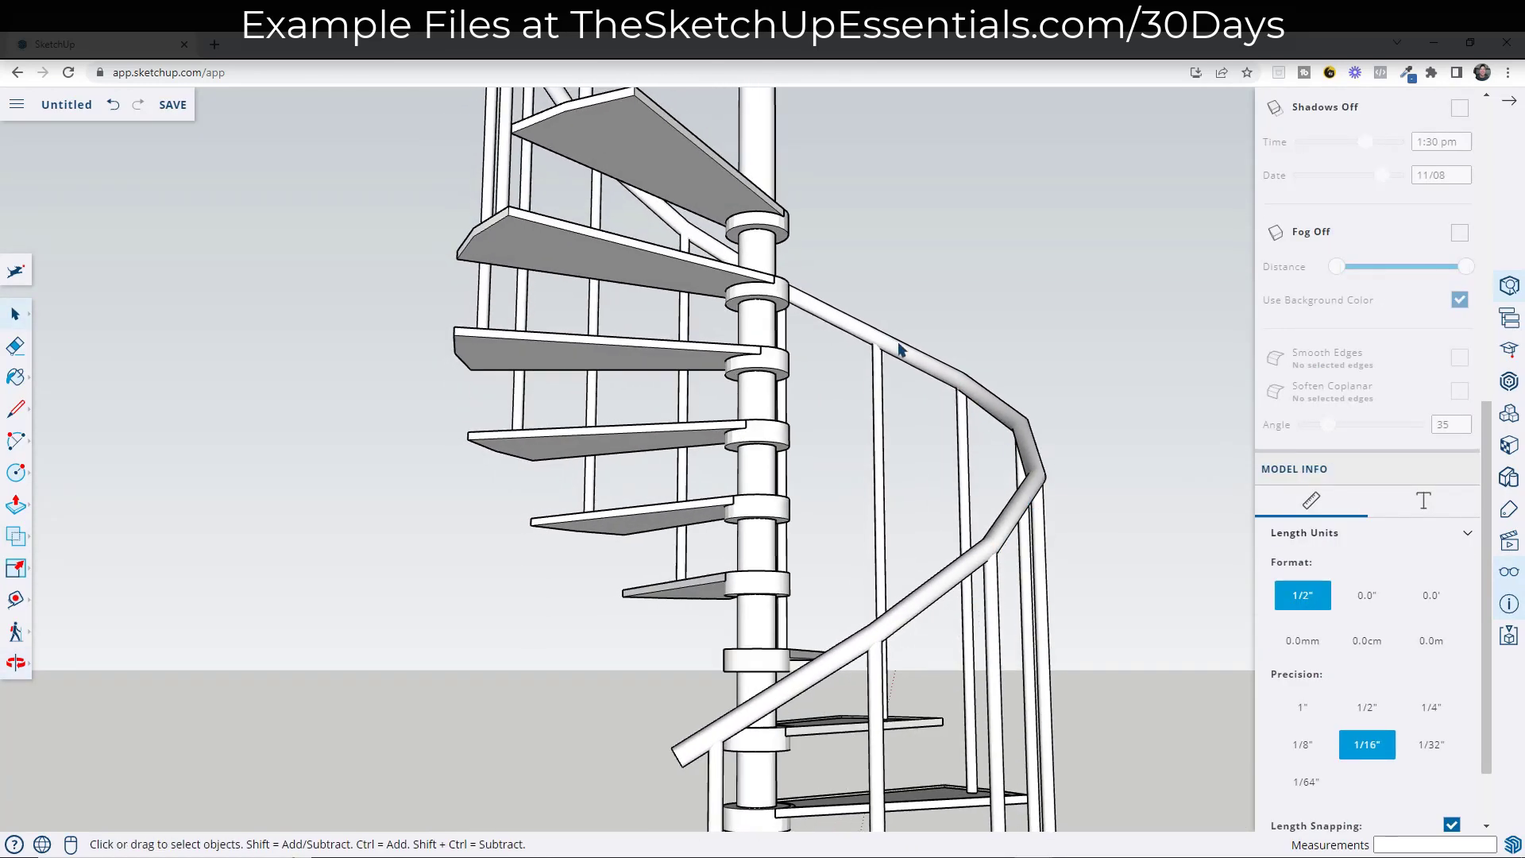
{"action": "scroll", "coordinate": [558, 146], "scroll_direction": "down", "scroll_amount": 6}
{"action": "middle_click_drag", "start_coordinate": [939, 561], "coordinate": [933, 568]}
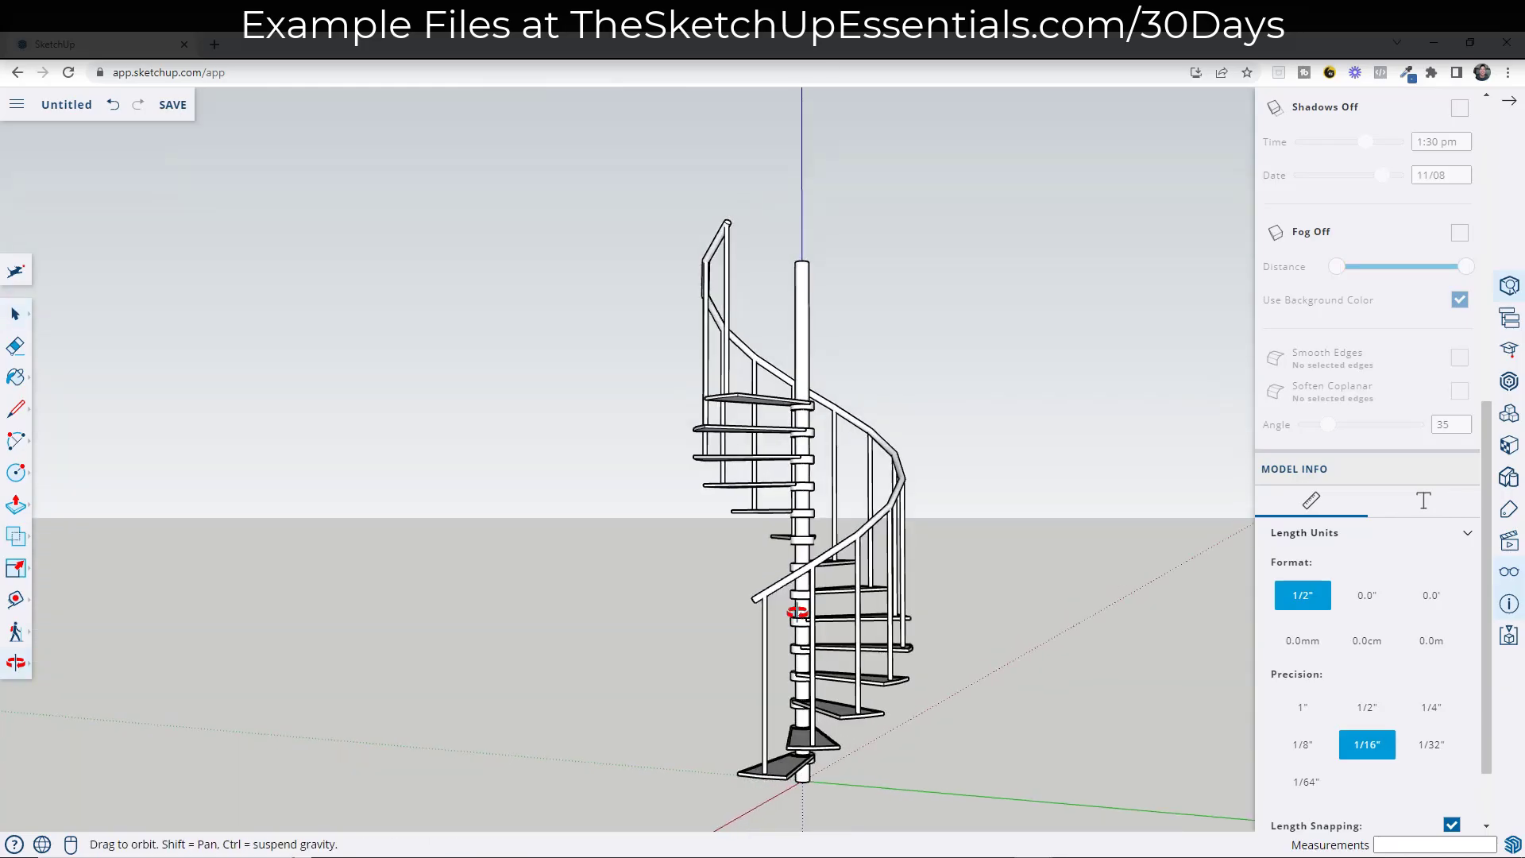